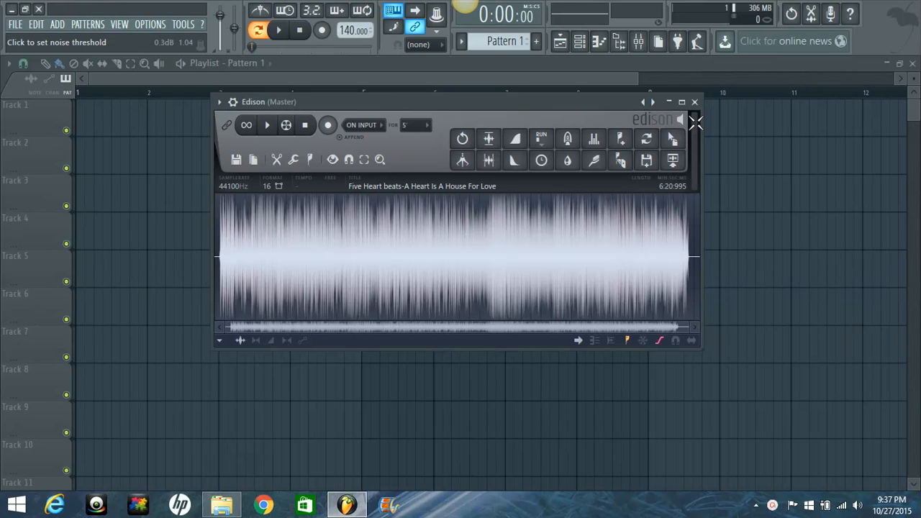
# Select the whole song, audition it, and look over its waveform through to the end.
pyautogui.hotkey('ctrl', 'a')
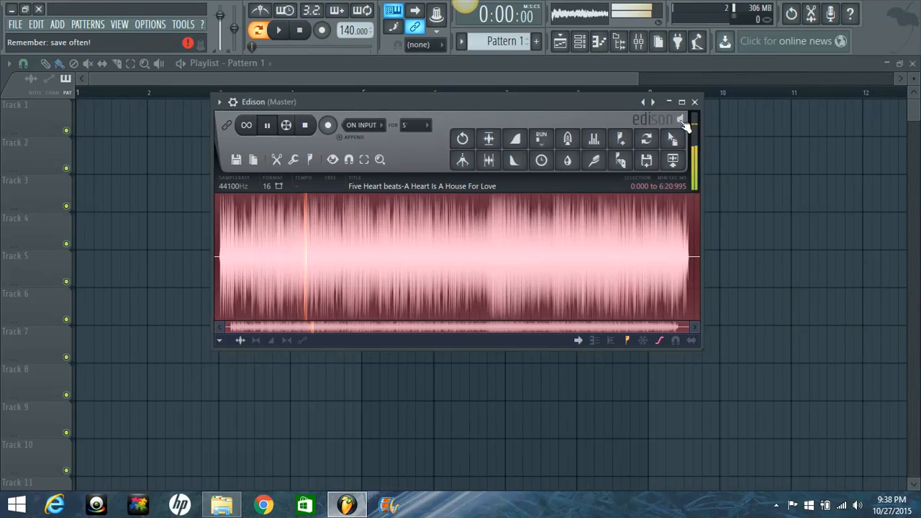
pyautogui.press('space')
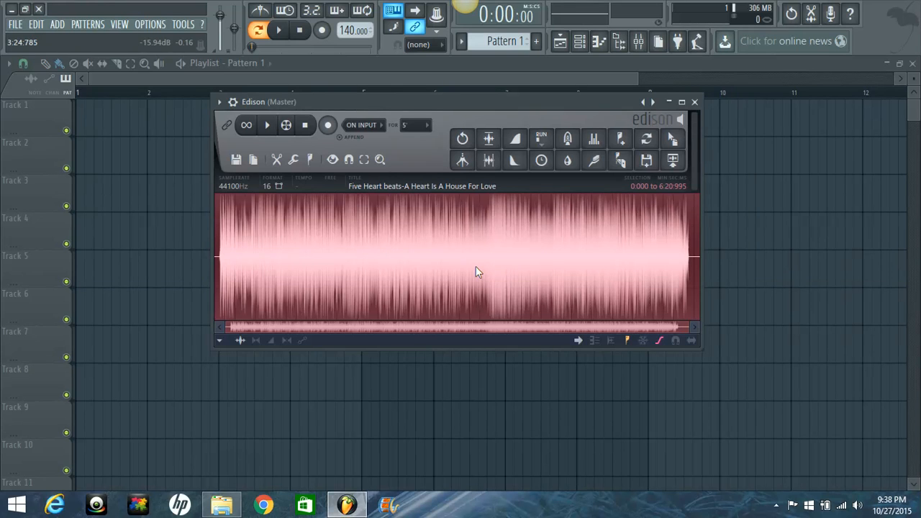
pyautogui.scroll(2, 471, 266)
pyautogui.scroll(1, 470, 266)
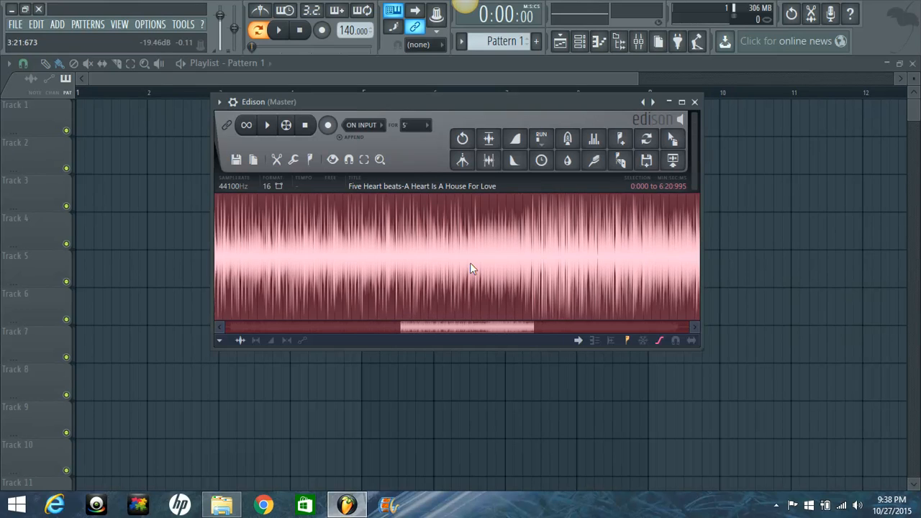
pyautogui.moveTo(480, 329); pyautogui.dragTo(643, 326)
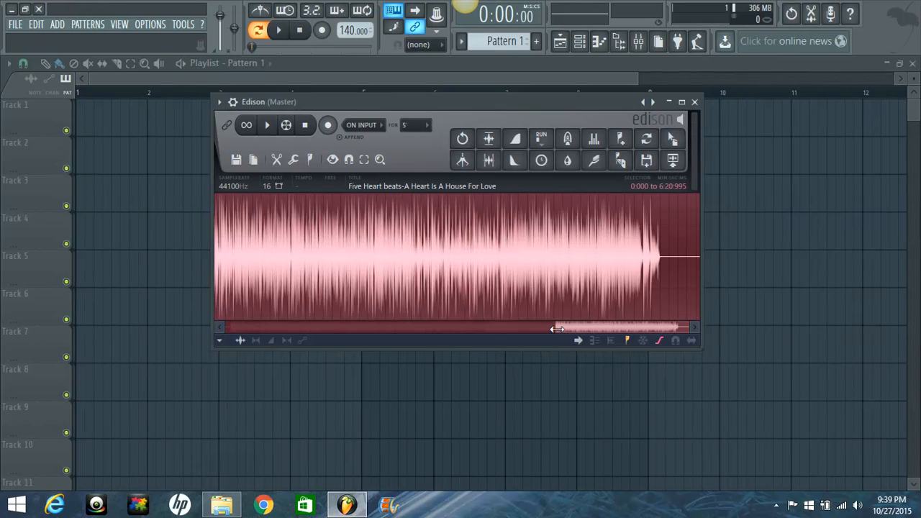
pyautogui.moveTo(557, 329); pyautogui.dragTo(549, 327)
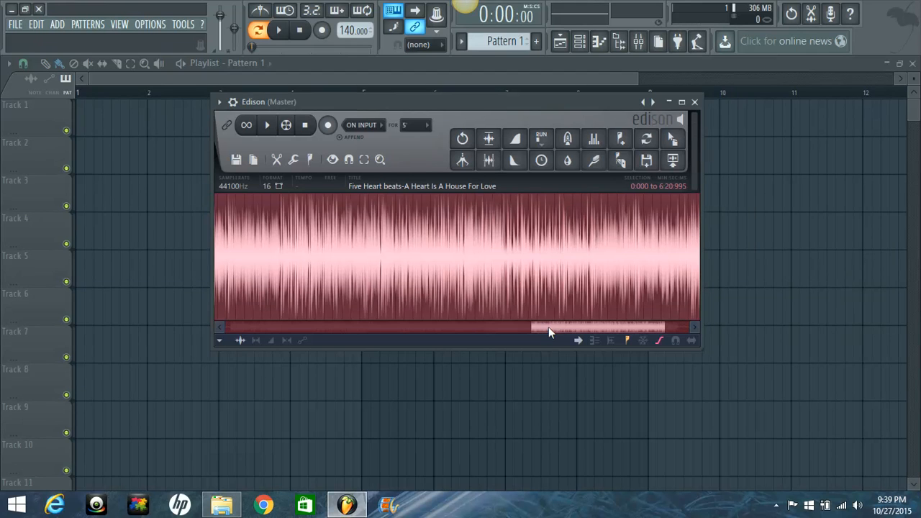
pyautogui.scroll(-2, 532, 287)
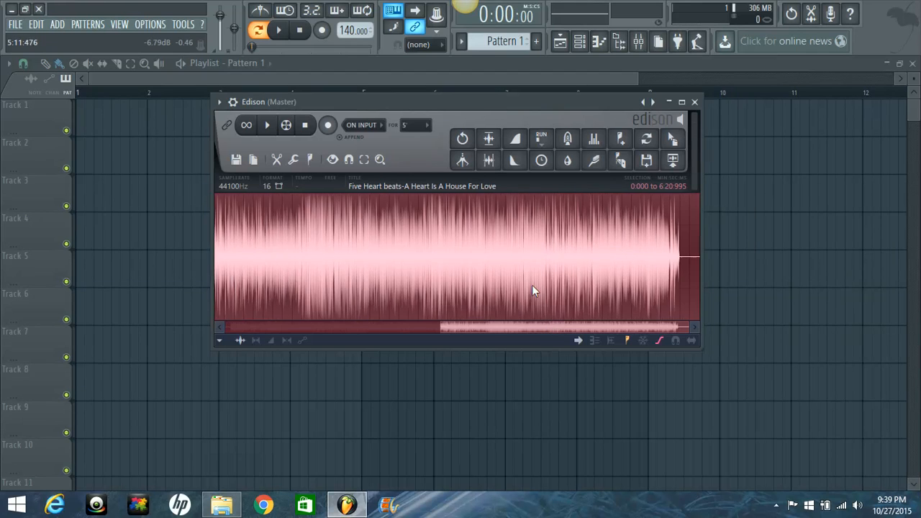
# Play the song from about 3:28.991 to its end with loop playback turned on.
pyautogui.click(375, 229)
pyautogui.click(426, 235)
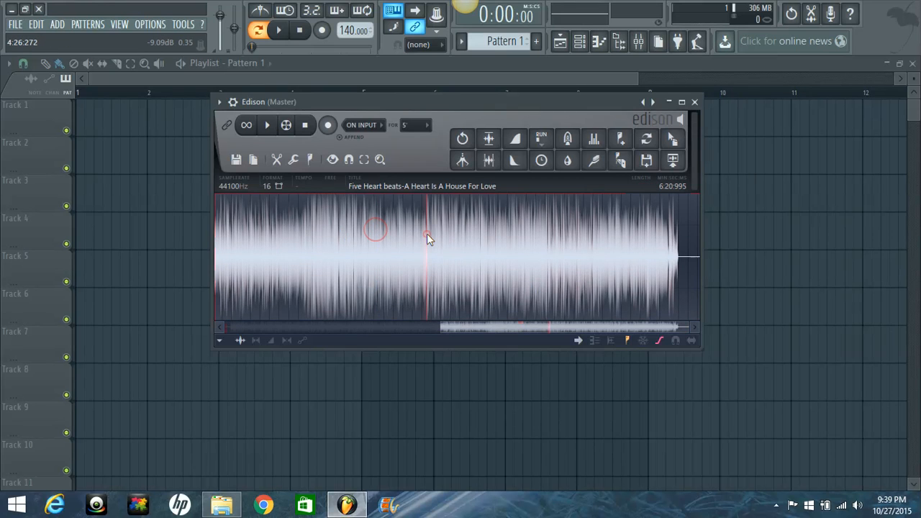
pyautogui.moveTo(427, 233); pyautogui.dragTo(859, 248)
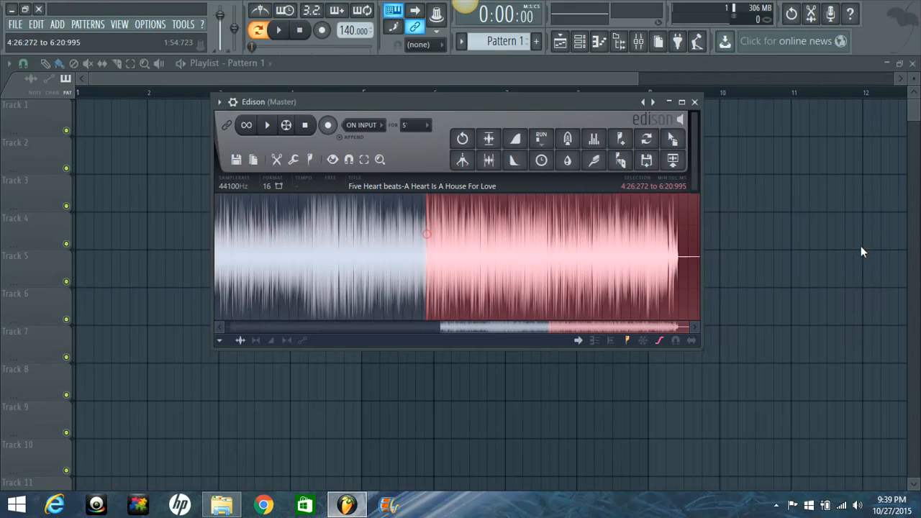
pyautogui.rightClick(383, 224)
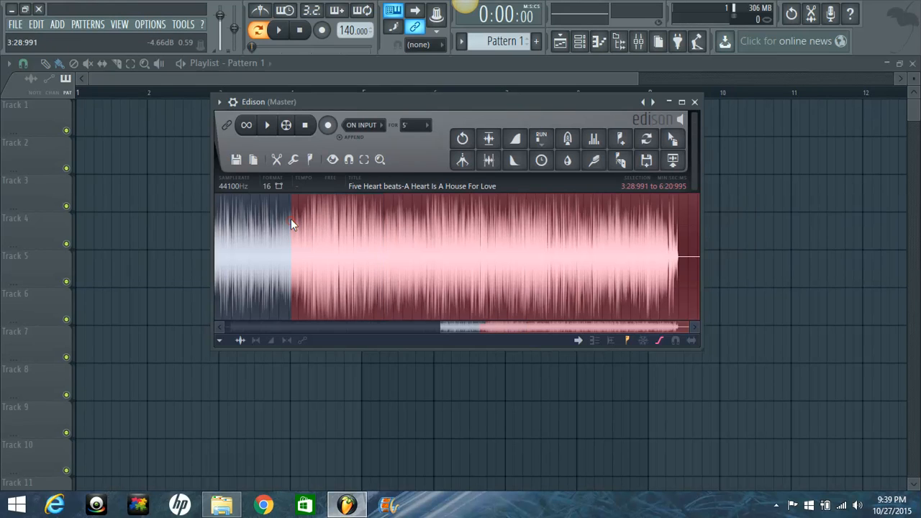
pyautogui.press('space')
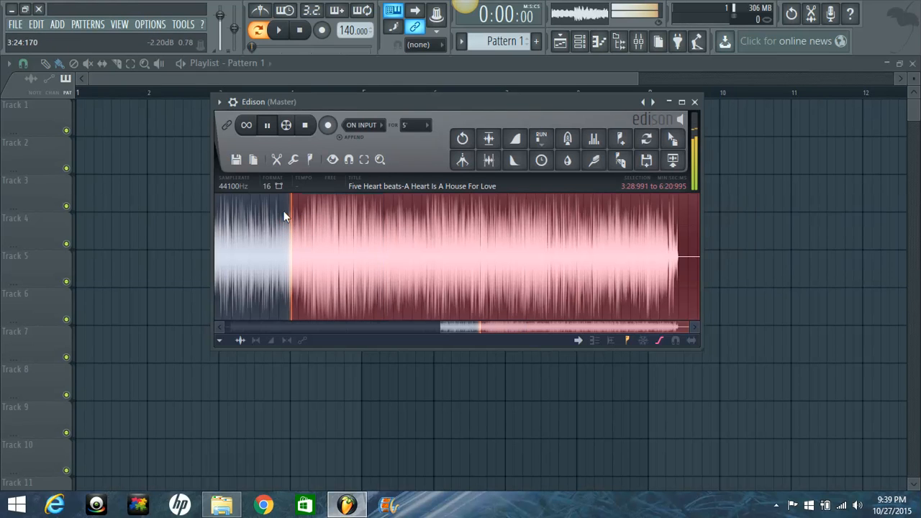
pyautogui.click(248, 126)
pyautogui.scroll(3, 342, 229)
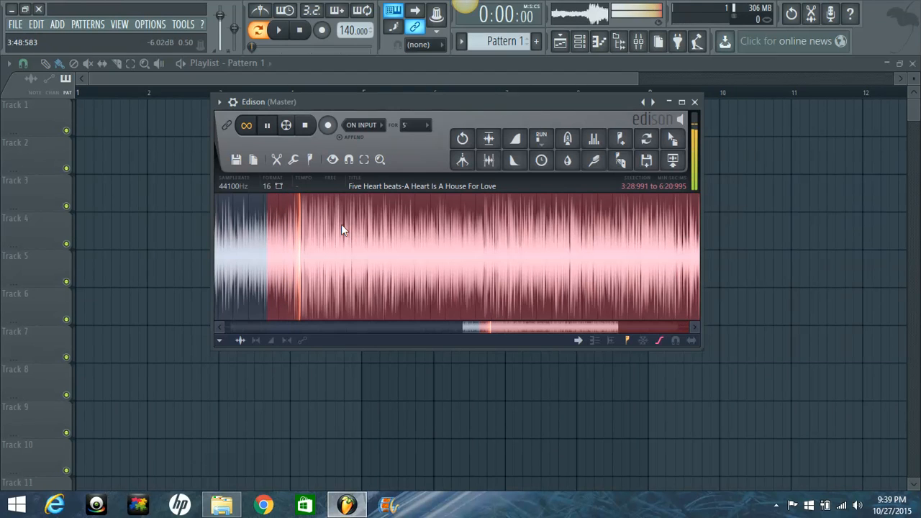
# Audition the song from successive points between about 4:22 and 5:16 to find a passage worth looping.
pyautogui.click(365, 232)
pyautogui.click(472, 226)
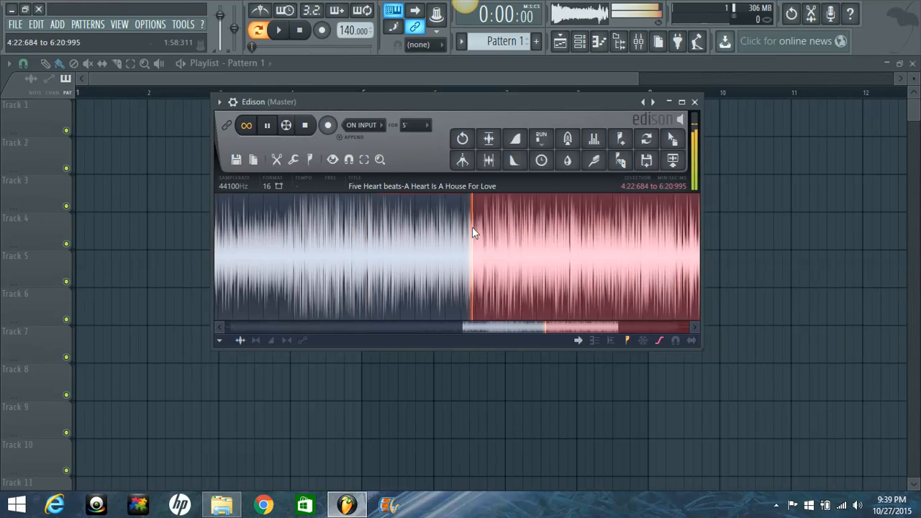
pyautogui.scroll(4, 484, 235)
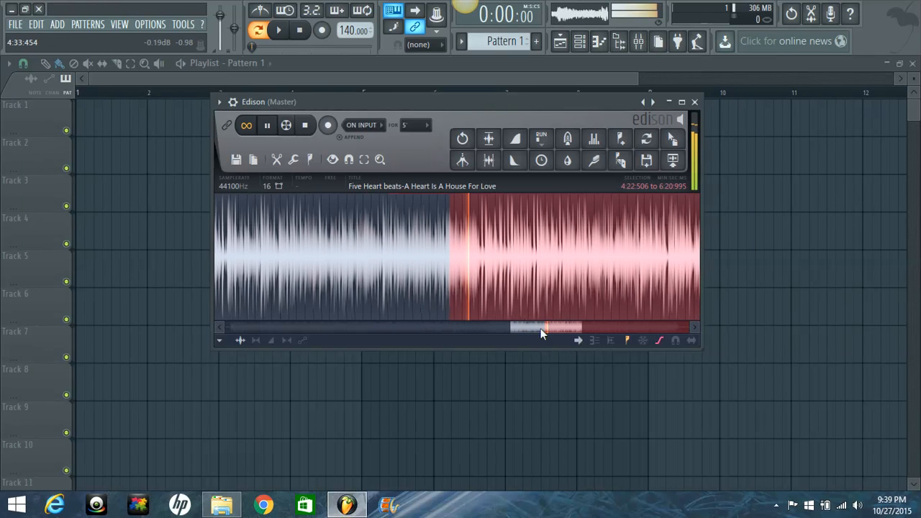
pyautogui.moveTo(541, 328); pyautogui.dragTo(555, 330)
pyautogui.click(464, 235)
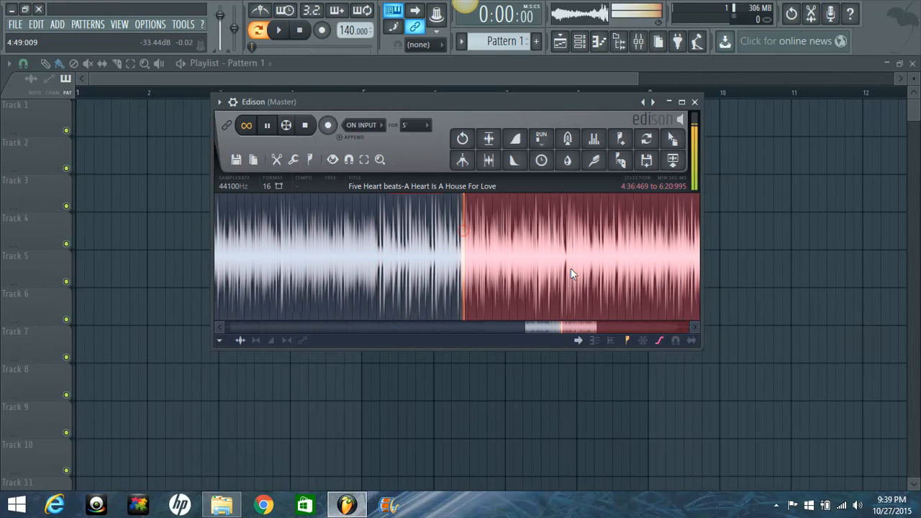
pyautogui.click(546, 221)
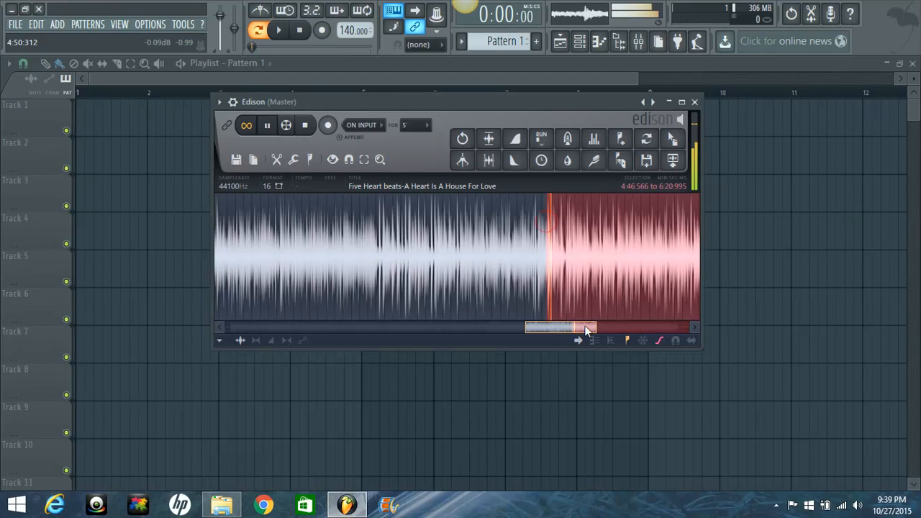
pyautogui.moveTo(584, 326); pyautogui.dragTo(617, 329)
pyautogui.click(431, 216)
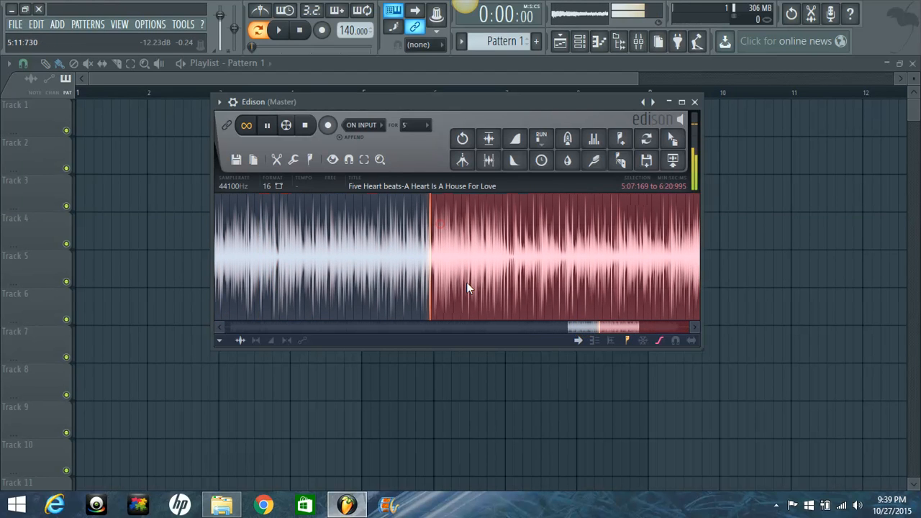
pyautogui.click(470, 230)
pyautogui.scroll(3, 519, 241)
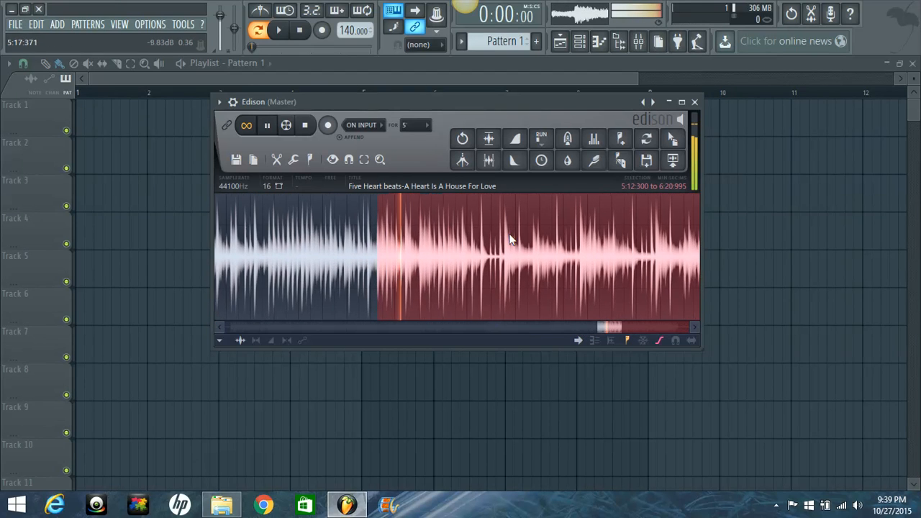
pyautogui.click(469, 247)
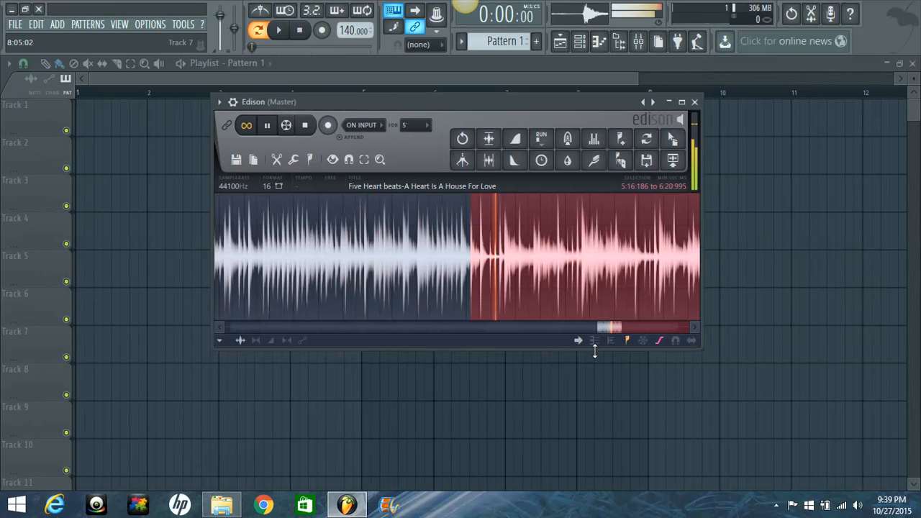
pyautogui.moveTo(612, 326); pyautogui.dragTo(625, 330)
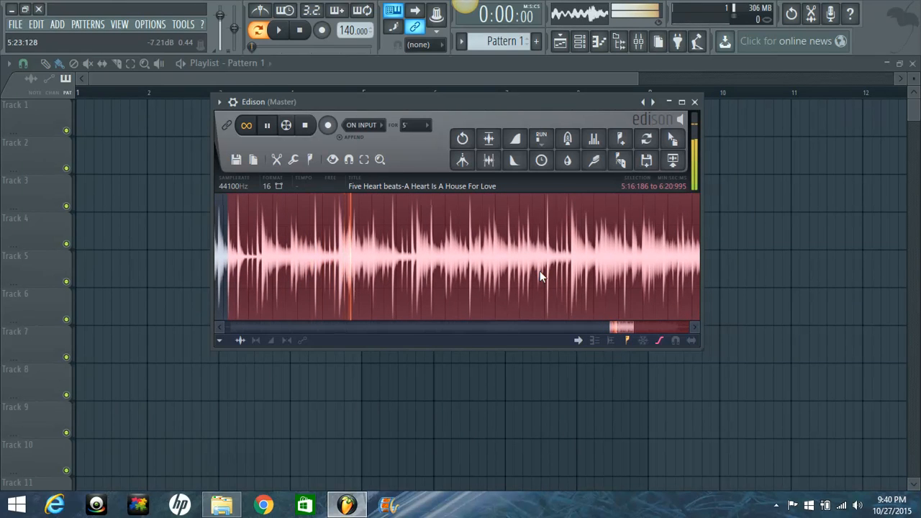
# Start the selection at the drum hit at about 5:28.333, stop playback, and add a marker there.
pyautogui.scroll(2, 545, 259)
pyautogui.scroll(2, 545, 259)
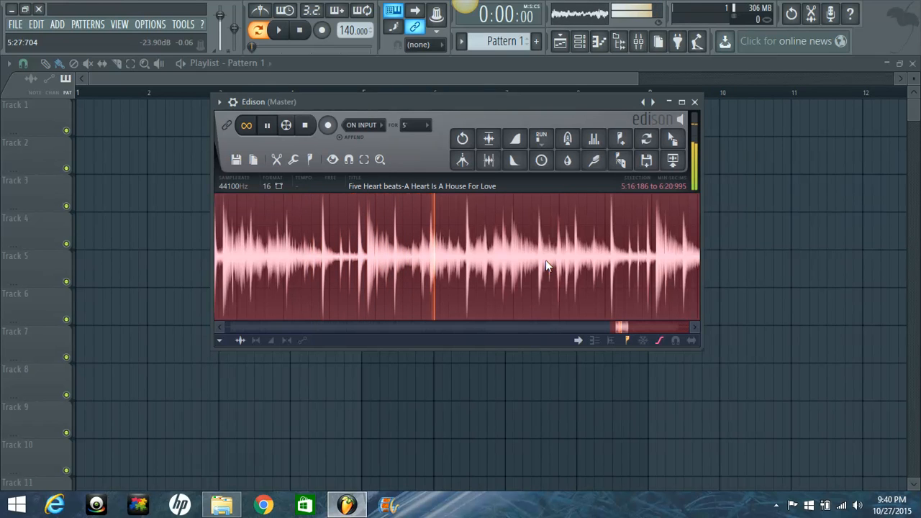
pyautogui.moveTo(623, 326); pyautogui.dragTo(625, 328)
pyautogui.click(493, 242)
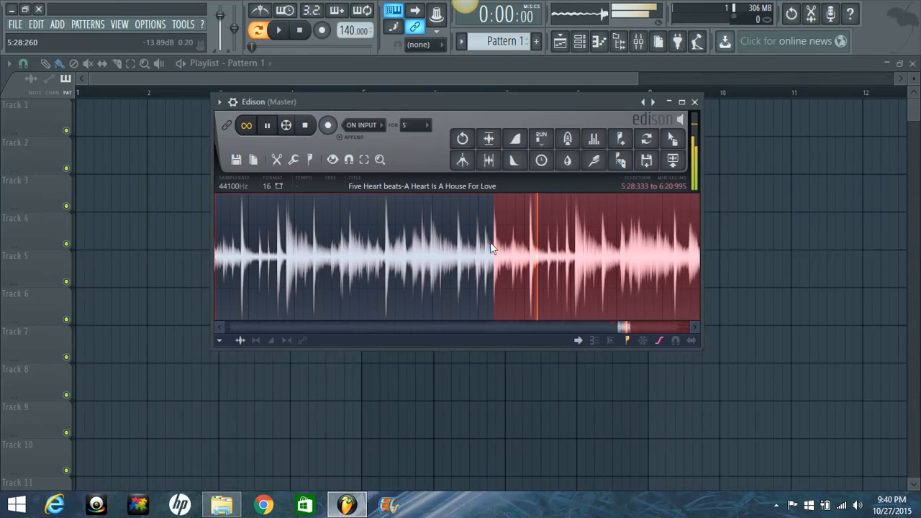
pyautogui.press('space')
pyautogui.scroll(5, 490, 236)
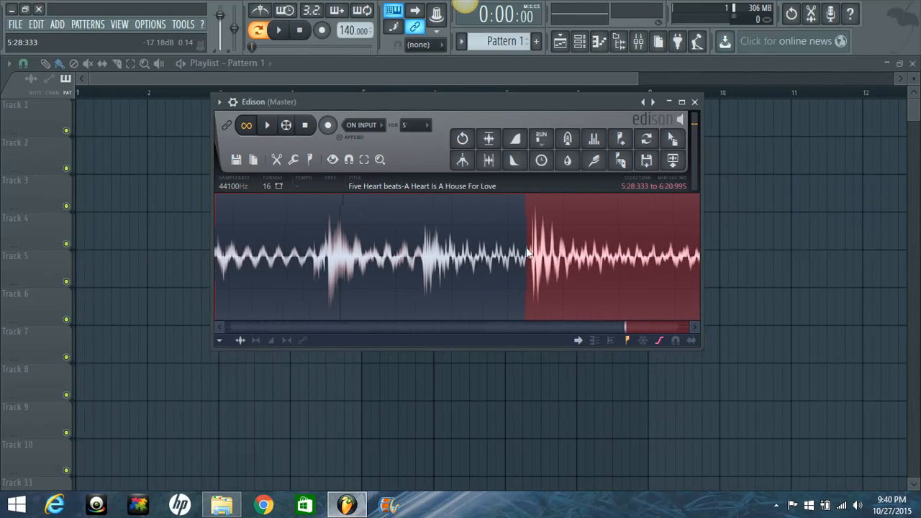
pyautogui.click(620, 138)
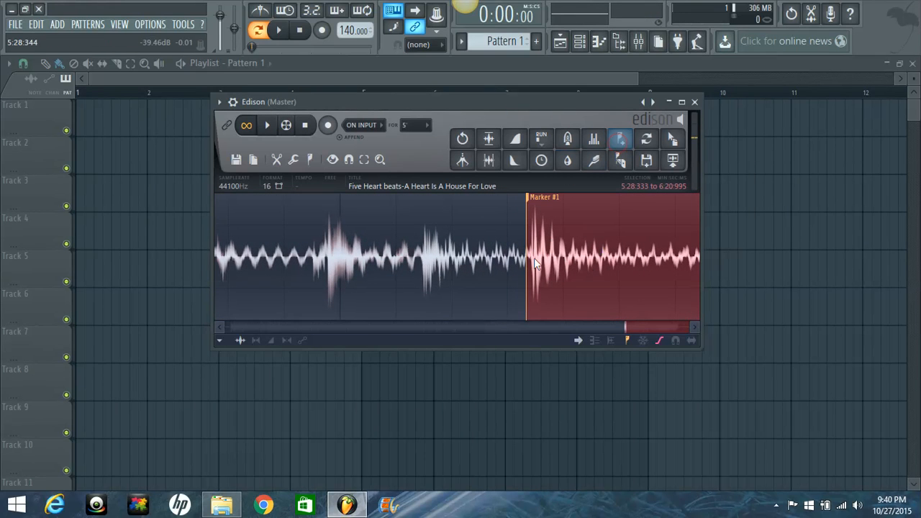
# Move the marker to the exact onset of the drum hit at 5:28.343 and select from there to the song's end.
pyautogui.scroll(3, 539, 261)
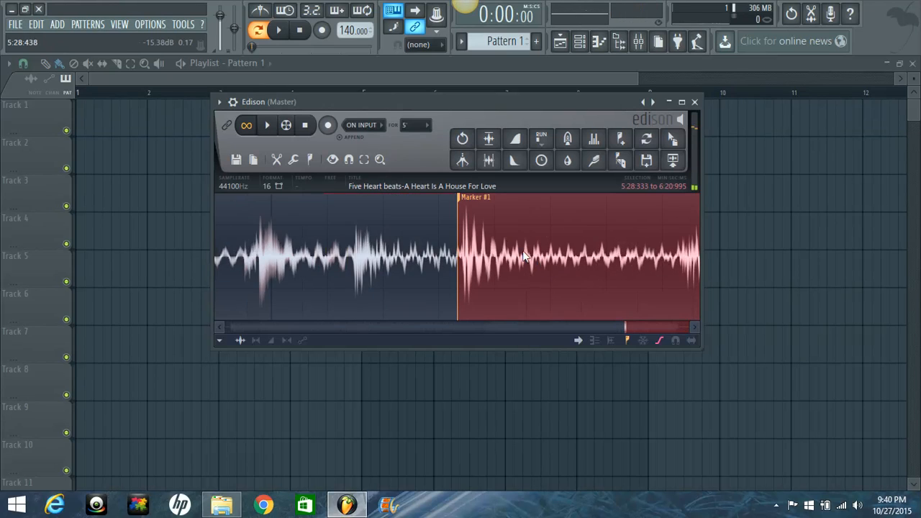
pyautogui.scroll(3, 469, 216)
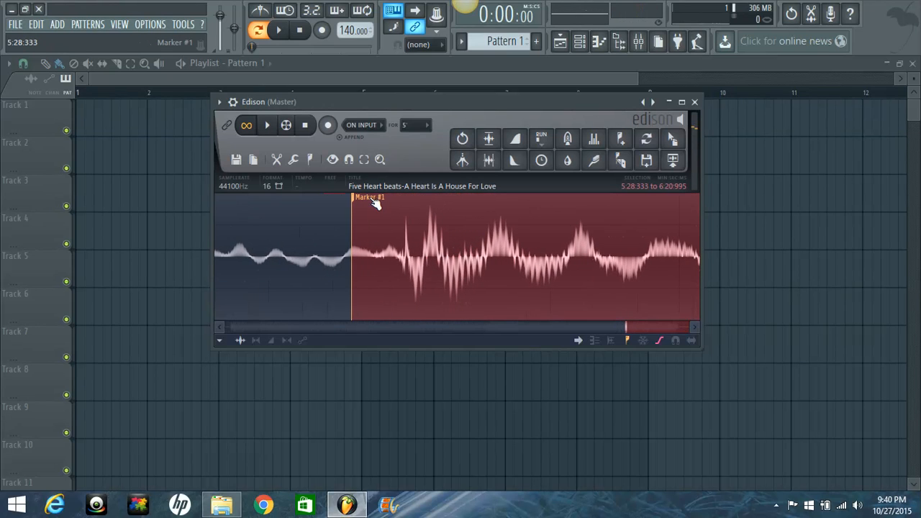
pyautogui.moveTo(366, 199)
pyautogui.mouseDown()
pyautogui.moveTo(415, 209)
pyautogui.moveTo(472, 204)
pyautogui.mouseUp()
pyautogui.doubleClick(472, 200)
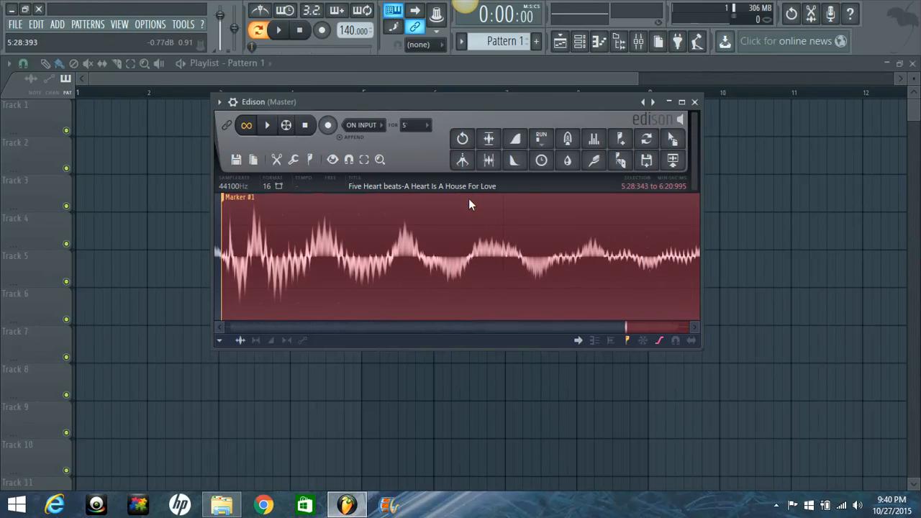
# Play from the first marker to find the phrase's end, and add a second marker at the hit at 5:31.479.
pyautogui.press('space')
pyautogui.scroll(-4, 503, 246)
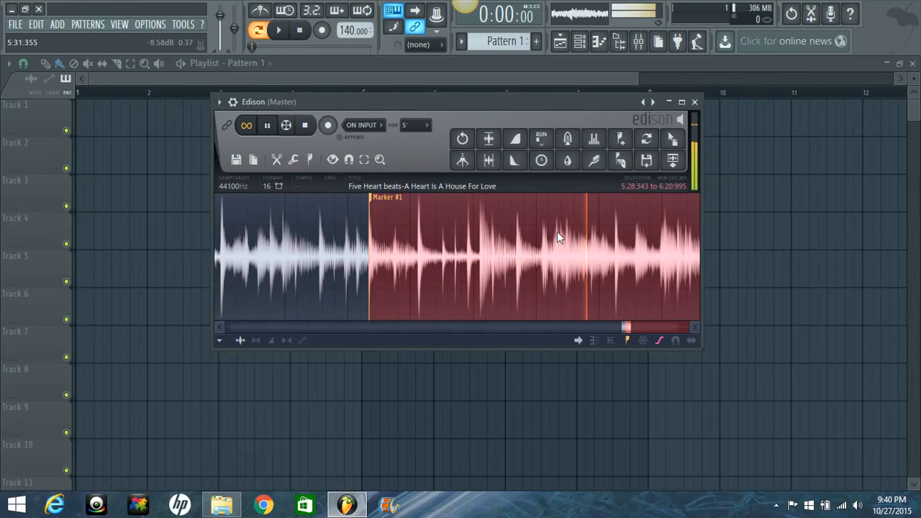
pyautogui.click(562, 264)
pyautogui.scroll(3, 564, 264)
pyautogui.scroll(2, 564, 263)
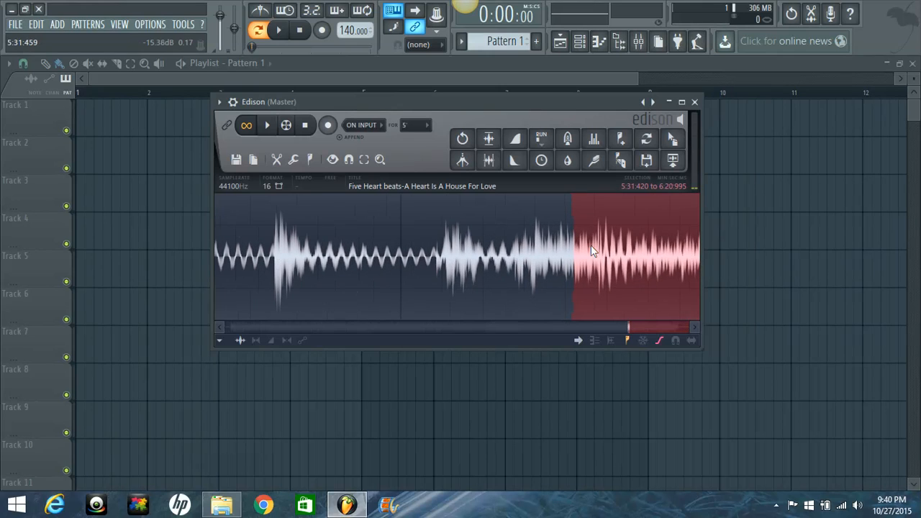
pyautogui.click(597, 255)
pyautogui.scroll(1, 597, 255)
pyautogui.scroll(2, 597, 251)
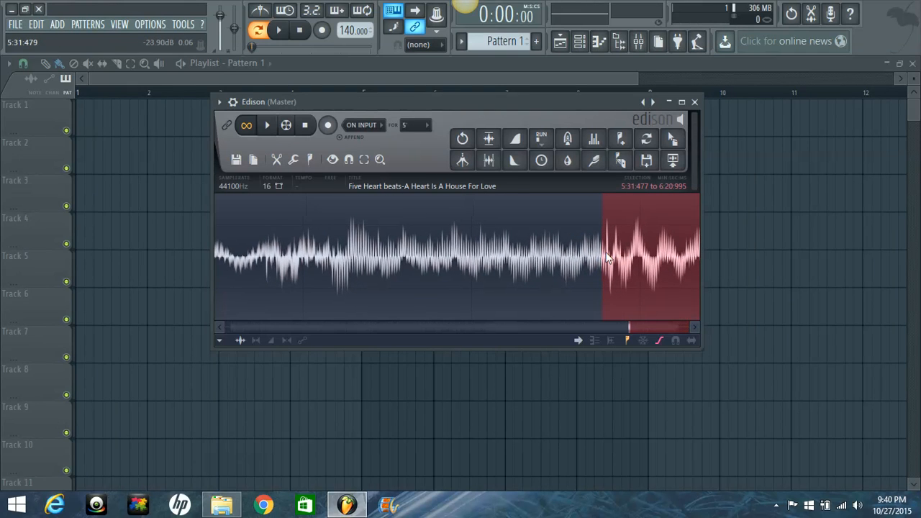
pyautogui.click(620, 138)
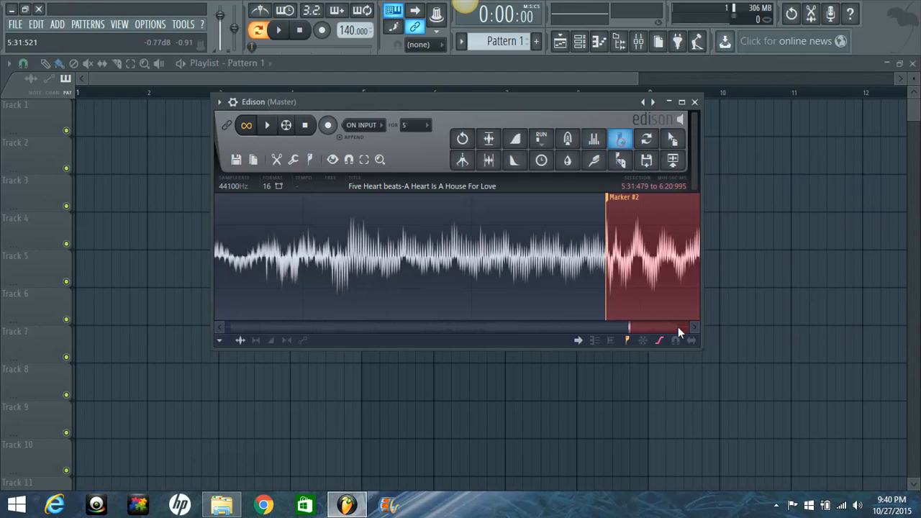
# Select the region between the two markers, from 5:28.343 to 5:31.479.
pyautogui.scroll(-1, 595, 288)
pyautogui.scroll(1, 596, 287)
pyautogui.scroll(-1, 599, 289)
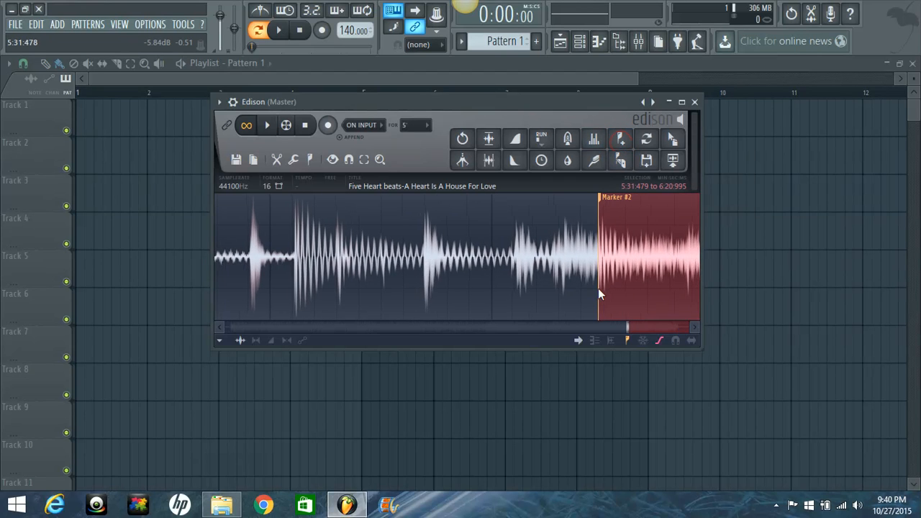
pyautogui.doubleClick(598, 289)
pyautogui.scroll(-4, 608, 277)
pyautogui.scroll(-6, 607, 246)
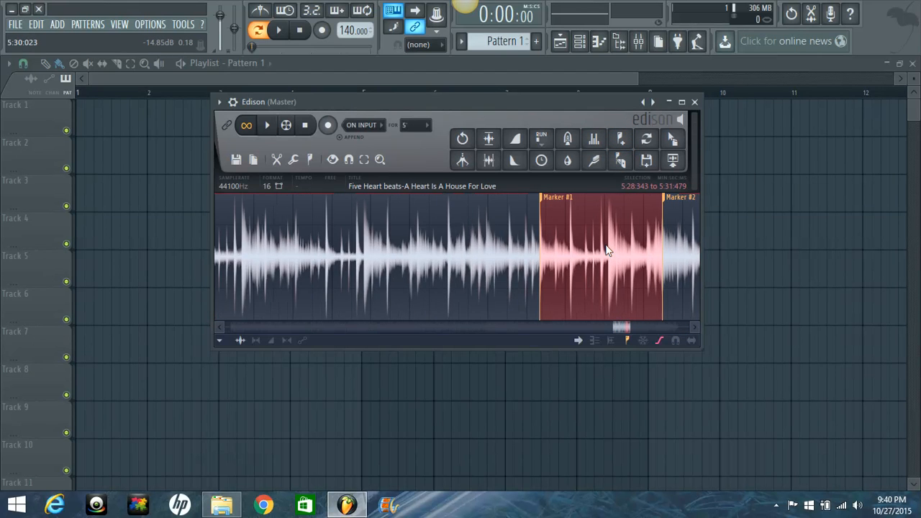
# Play the region between the markers as a loop to check it, and stop playback.
pyautogui.moveTo(624, 328); pyautogui.dragTo(624, 325)
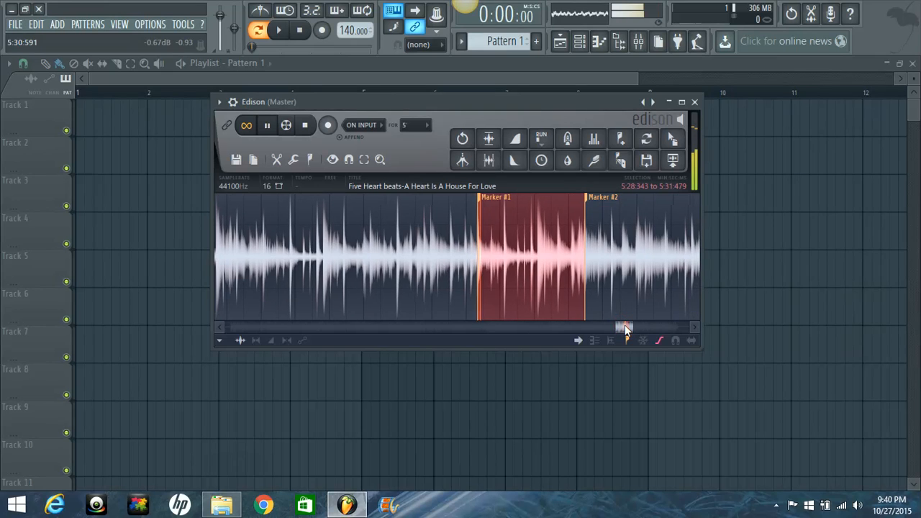
pyautogui.press('space')
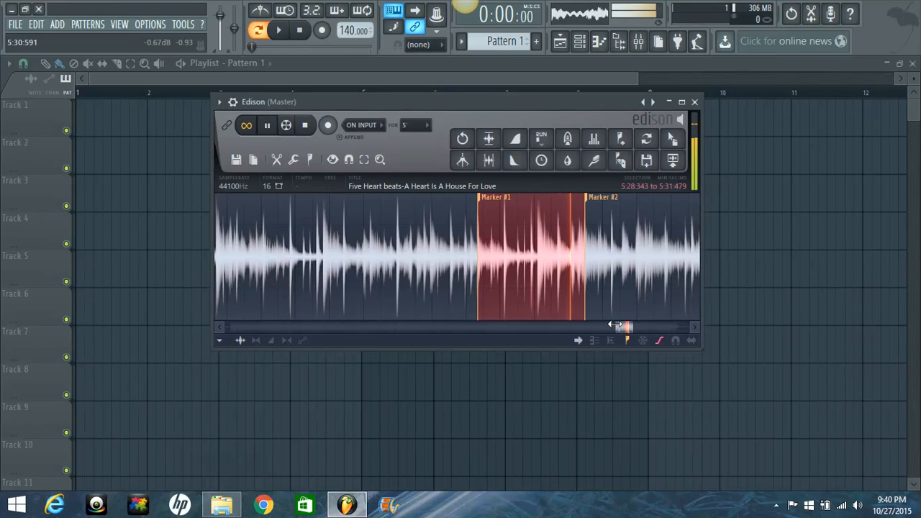
pyautogui.press('space')
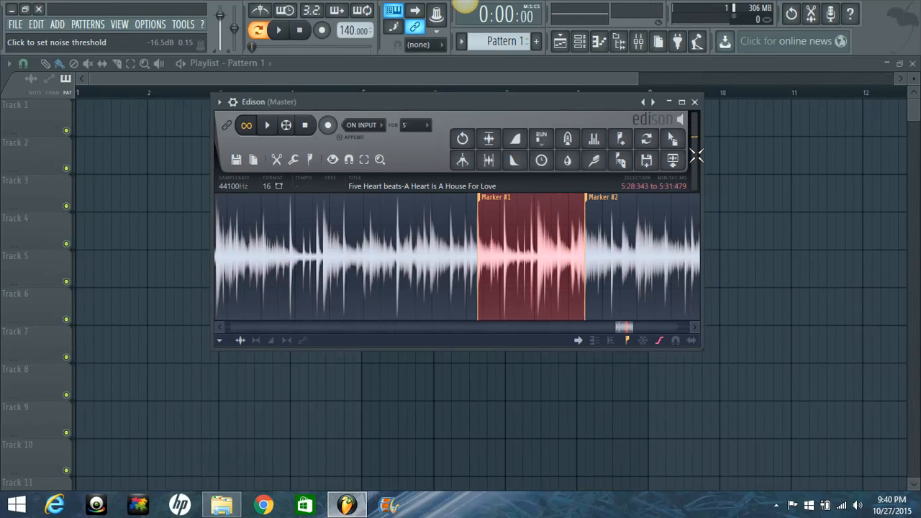
# Send the selected region between the markers from Edison to the playlist as an audio clip at bar 1 of Track 1.
pyautogui.moveTo(673, 141); pyautogui.dragTo(131, 262)
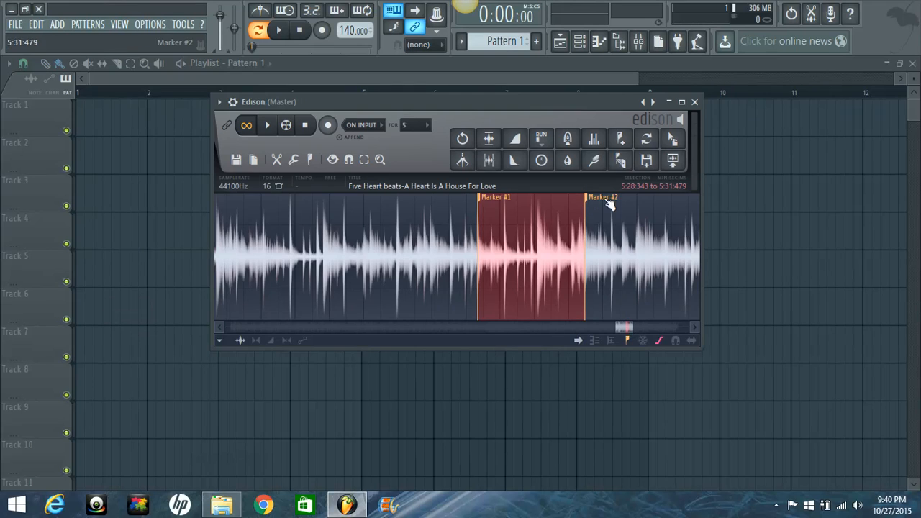
pyautogui.moveTo(583, 106); pyautogui.dragTo(690, 123)
pyautogui.moveTo(797, 175); pyautogui.dragTo(96, 114)
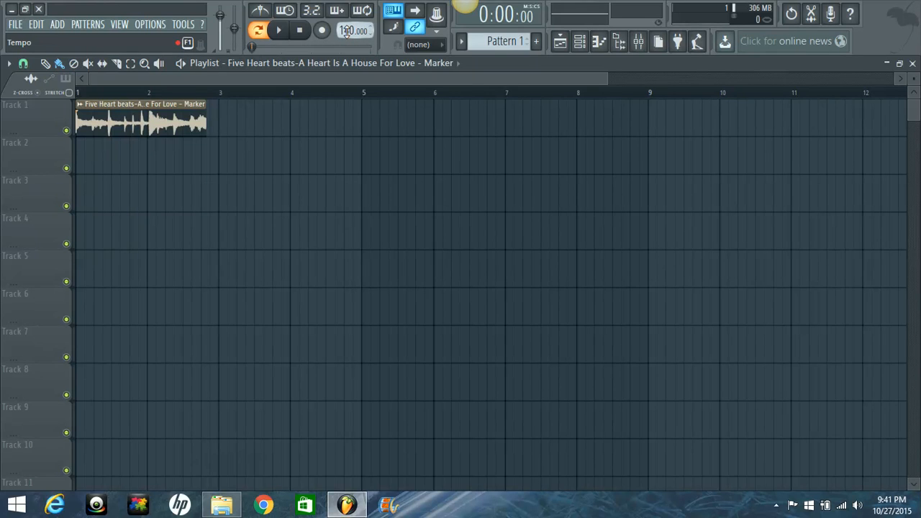
# Raise the project tempo to 142 BPM and activate the playlist's Draw tool.
pyautogui.moveTo(347, 32); pyautogui.dragTo(347, 26)
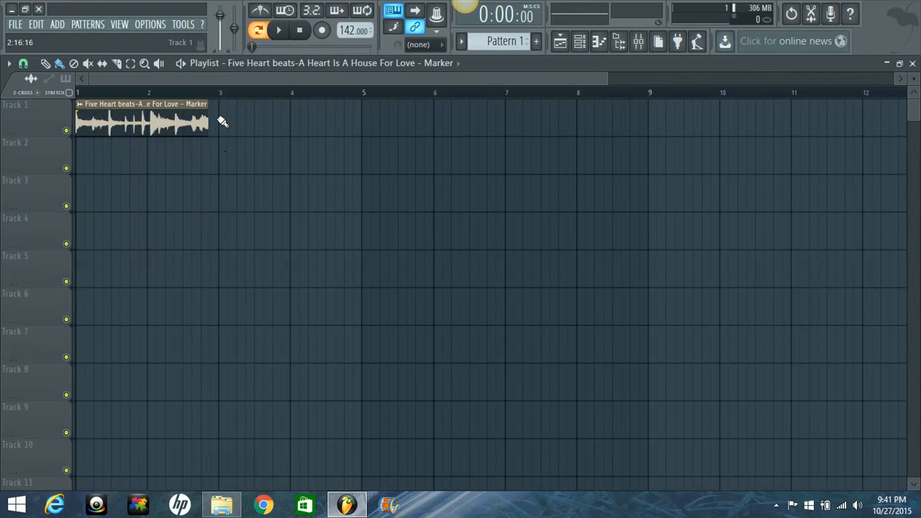
pyautogui.click(45, 64)
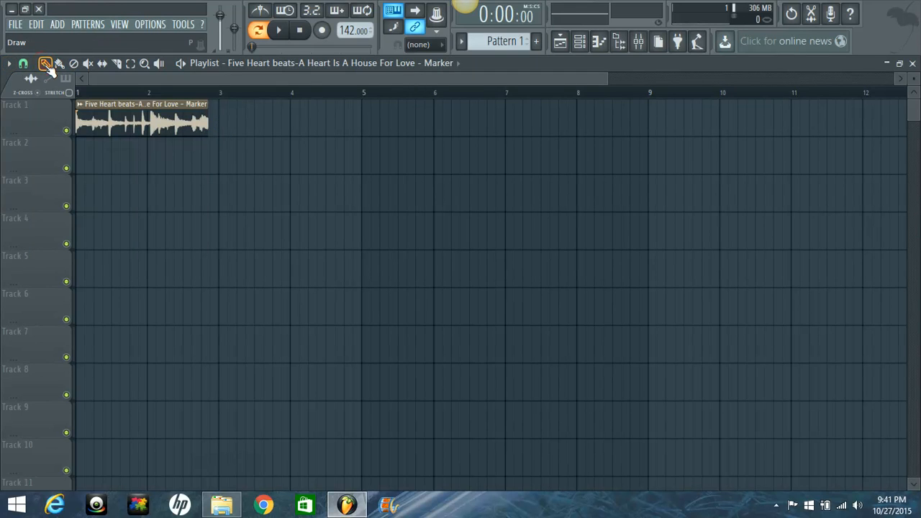
pyautogui.click(24, 63)
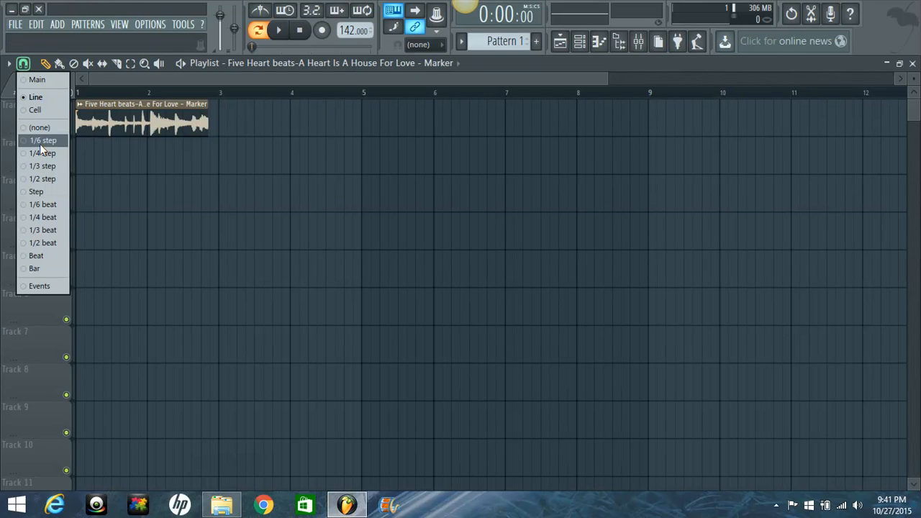
pyautogui.click(36, 268)
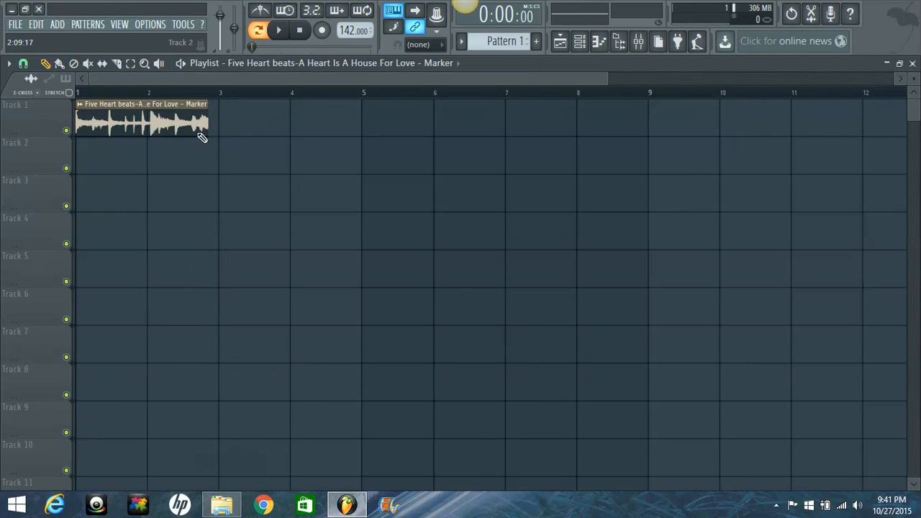
pyautogui.click(23, 63)
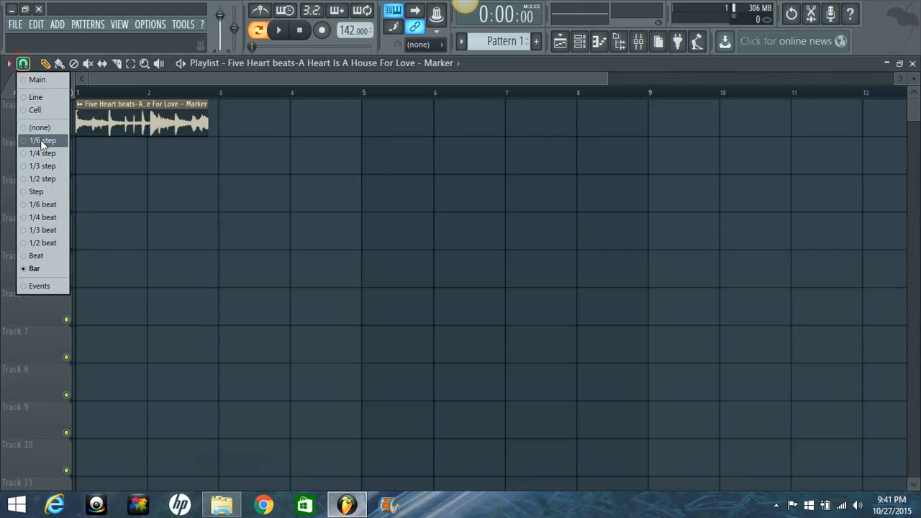
pyautogui.click(38, 91)
# Fit the clip to exactly two bars by undoing its trial resize and setting the tempo to 153 BPM.
pyautogui.moveTo(207, 131); pyautogui.dragTo(213, 132)
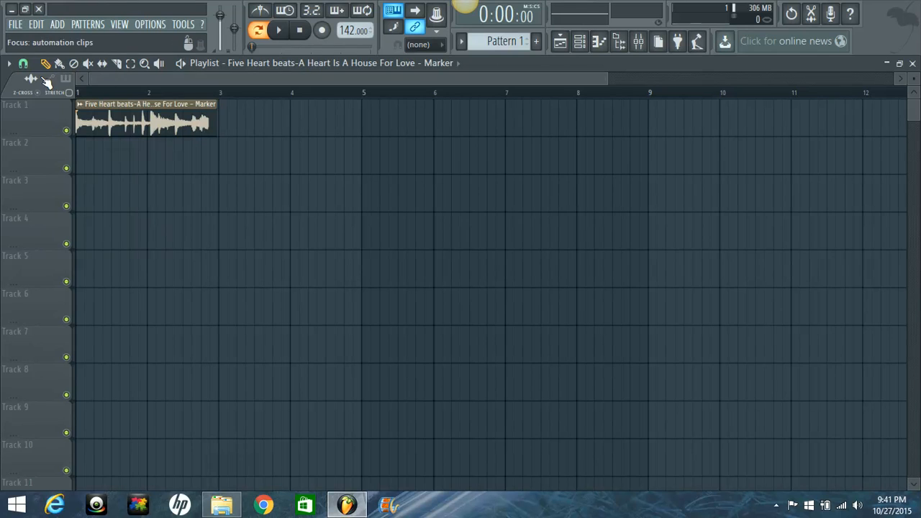
pyautogui.hotkey('ctrl', 'z')
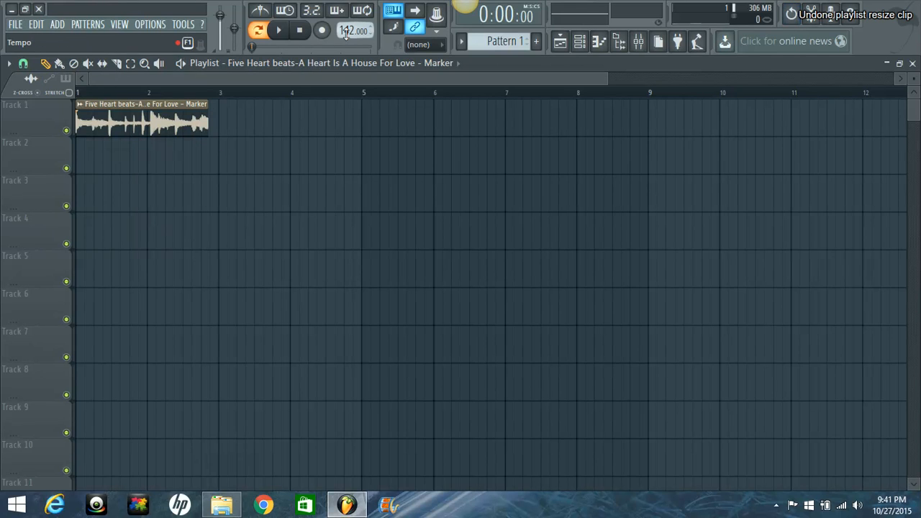
pyautogui.moveTo(347, 30); pyautogui.dragTo(345, 478)
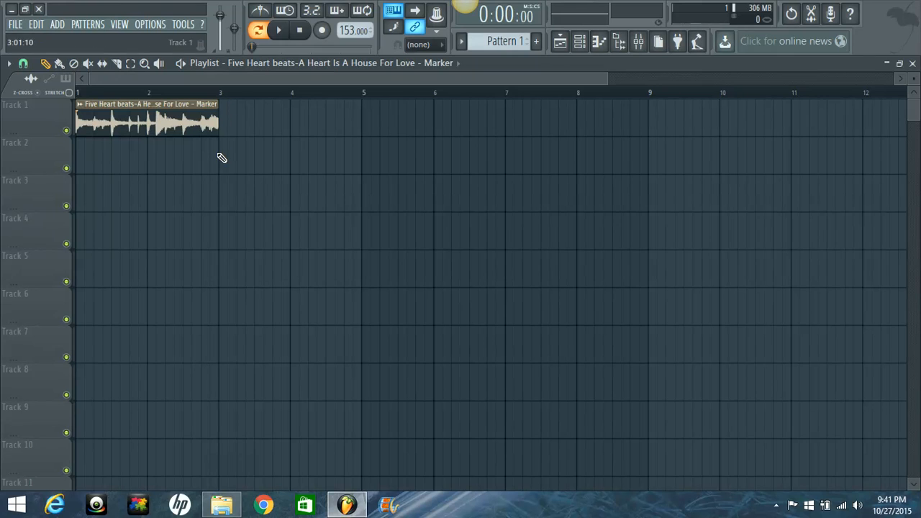
# Try a half-speed tempo by choosing the 80 BPM preset and lowering it to 76 BPM, so the clip spans about one bar.
pyautogui.rightClick(350, 33)
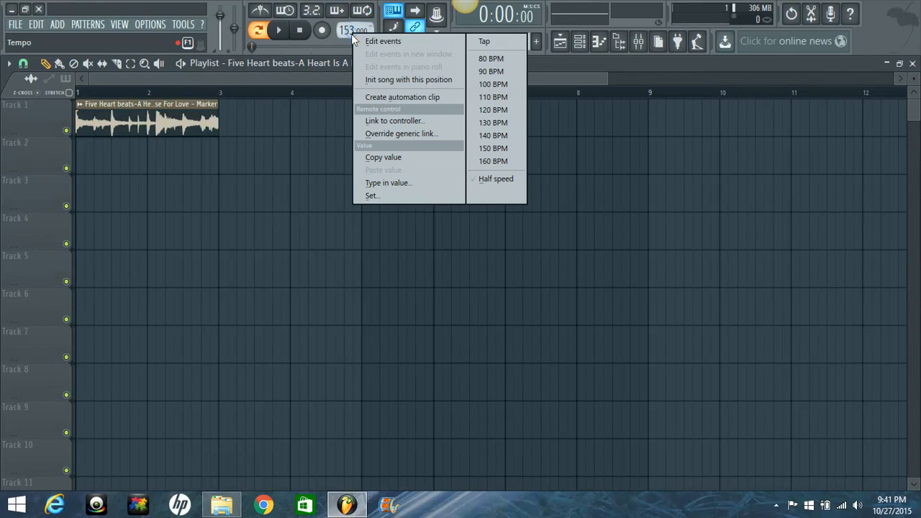
pyautogui.click(496, 58)
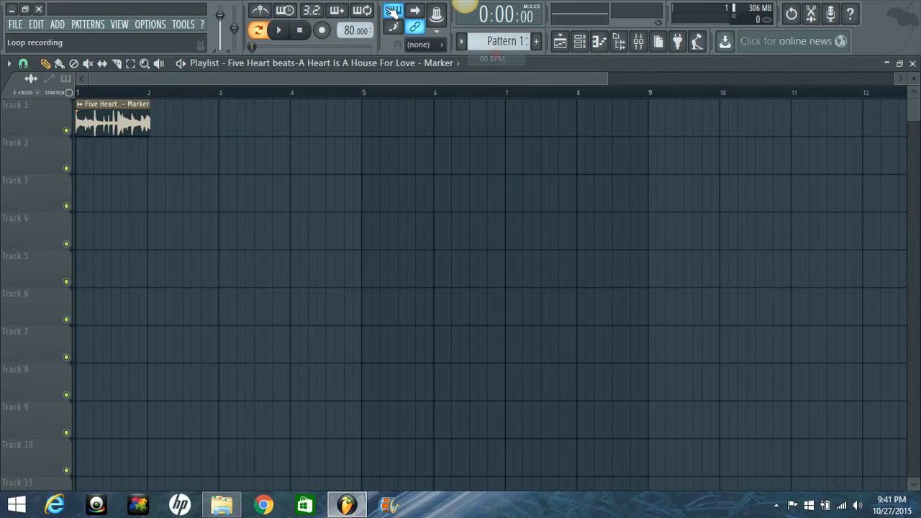
pyautogui.scroll(-2, 345, 32)
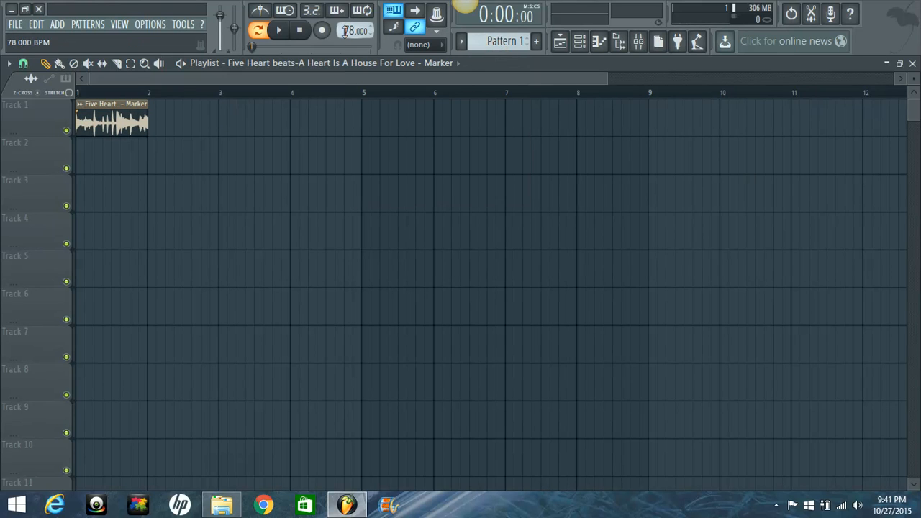
pyautogui.scroll(-1, 345, 32)
pyautogui.scroll(-1, 345, 32)
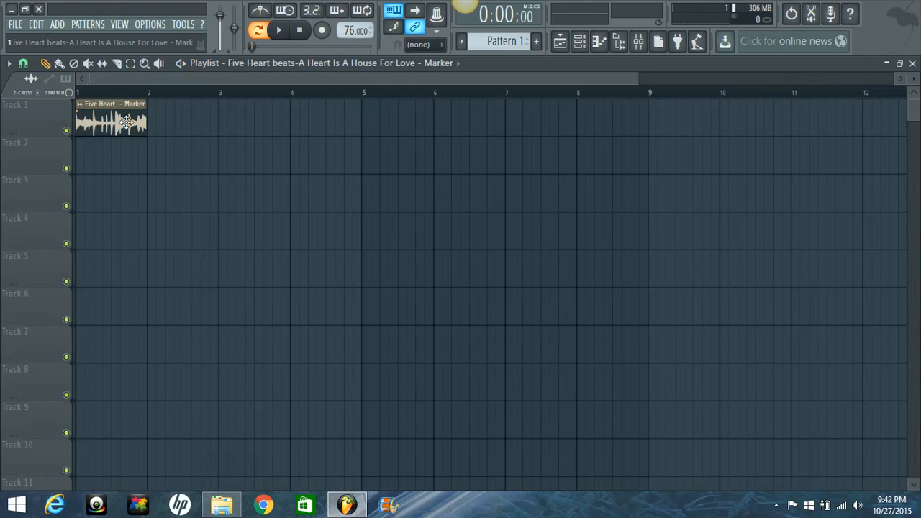
# Choose the 150 BPM tempo preset and raise it to 153 BPM so the clip spans two bars.
pyautogui.rightClick(348, 31)
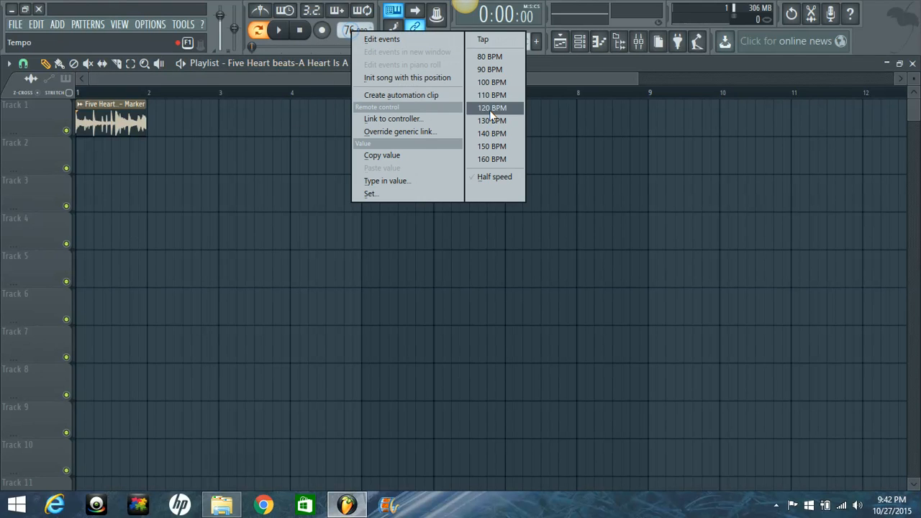
pyautogui.click(498, 149)
pyautogui.moveTo(346, 31); pyautogui.dragTo(342, 21)
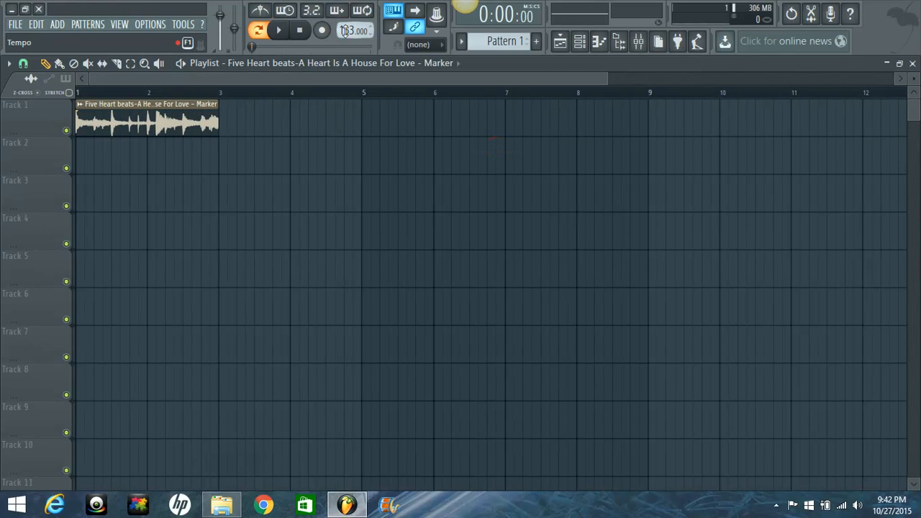
# Show the Unsorted group in the channel rack and replace the Sampler channel with Slicex.
pyautogui.click(579, 42)
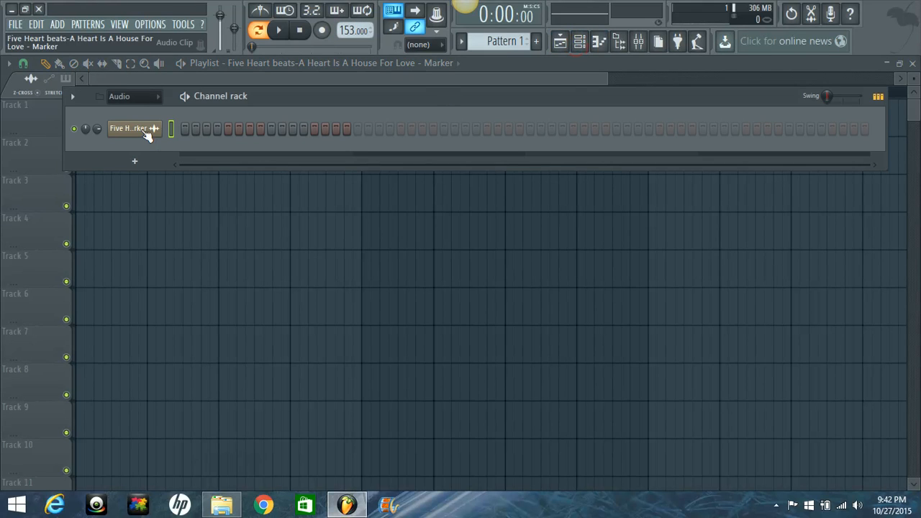
pyautogui.click(137, 95)
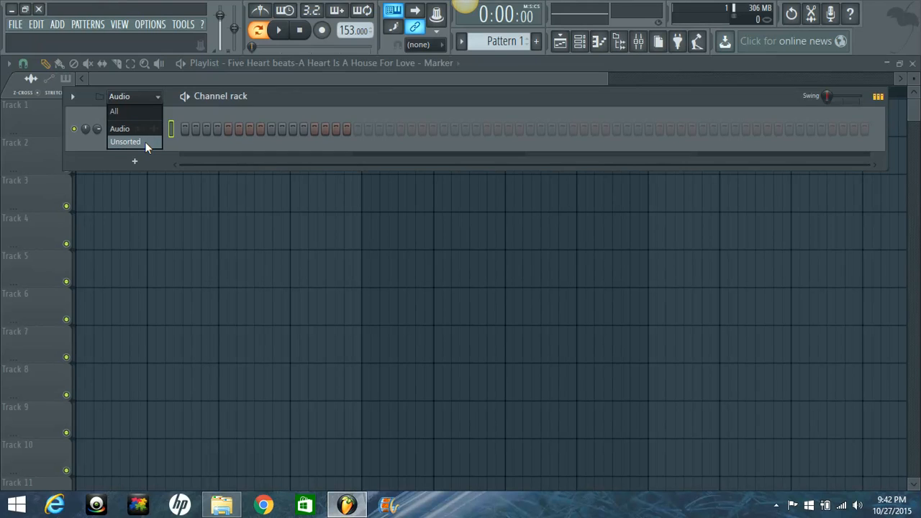
pyautogui.click(145, 141)
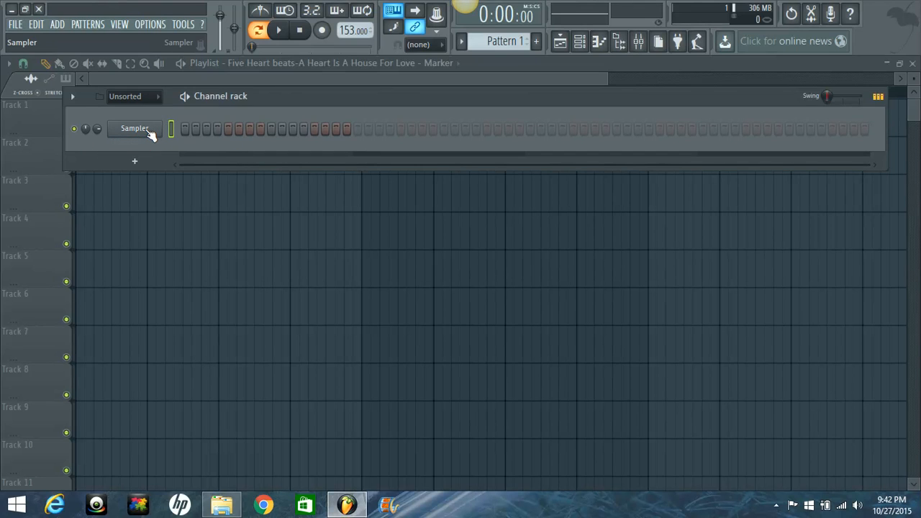
pyautogui.rightClick(143, 129)
pyautogui.moveTo(214, 207)
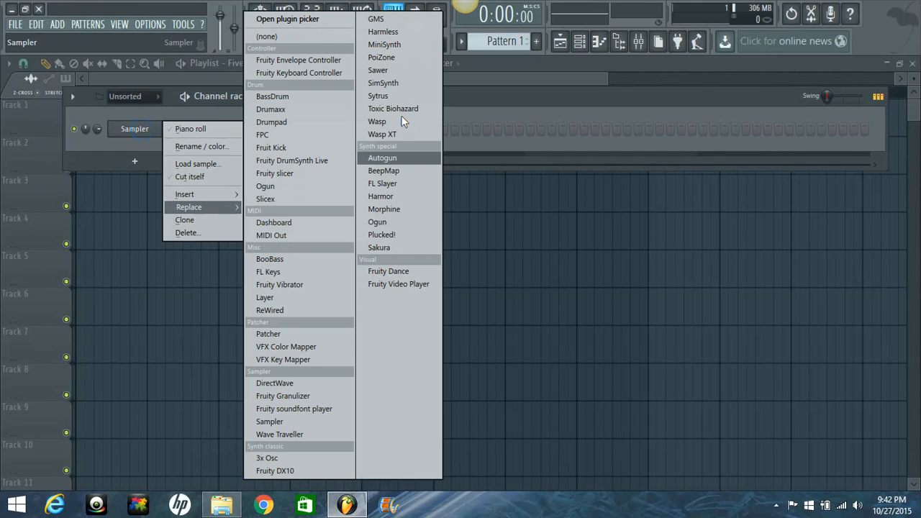
pyautogui.click(286, 199)
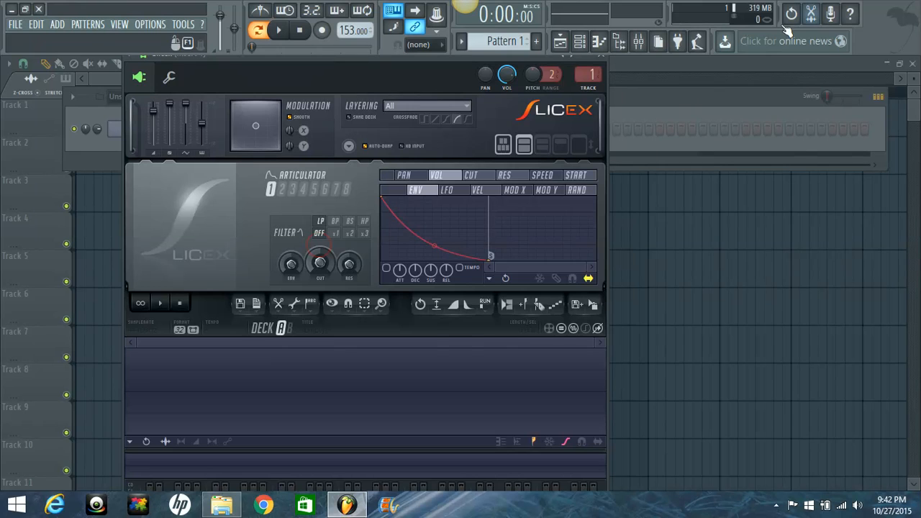
# Reopen Edison, load its selected region into deck A of Slicex, and close Edison.
pyautogui.click(811, 13)
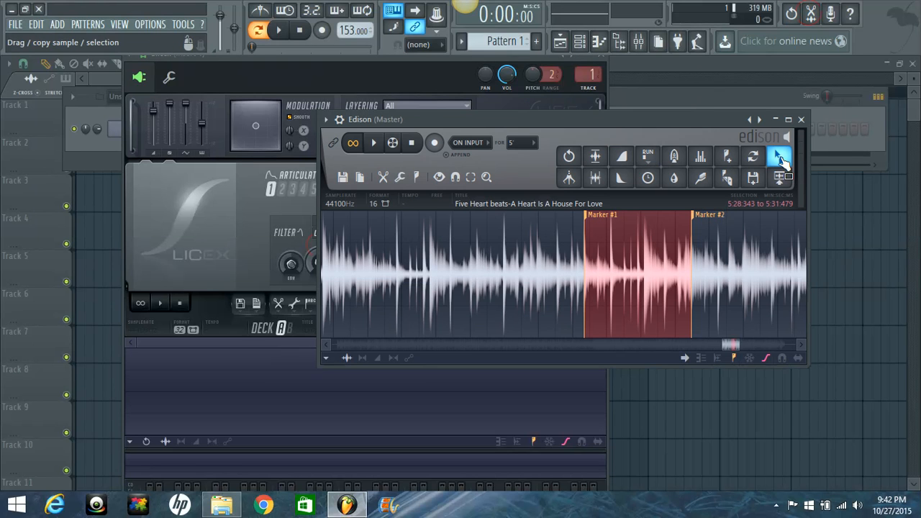
pyautogui.moveTo(782, 160); pyautogui.dragTo(210, 398)
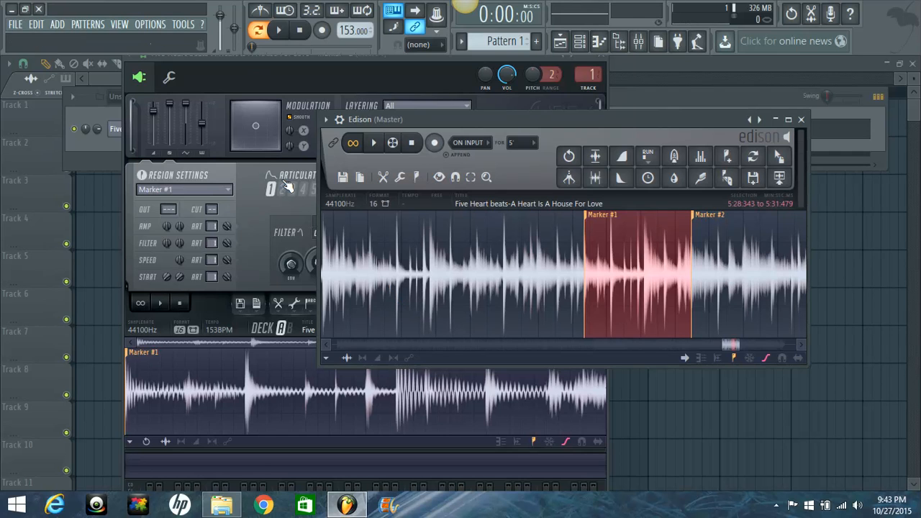
pyautogui.click(801, 119)
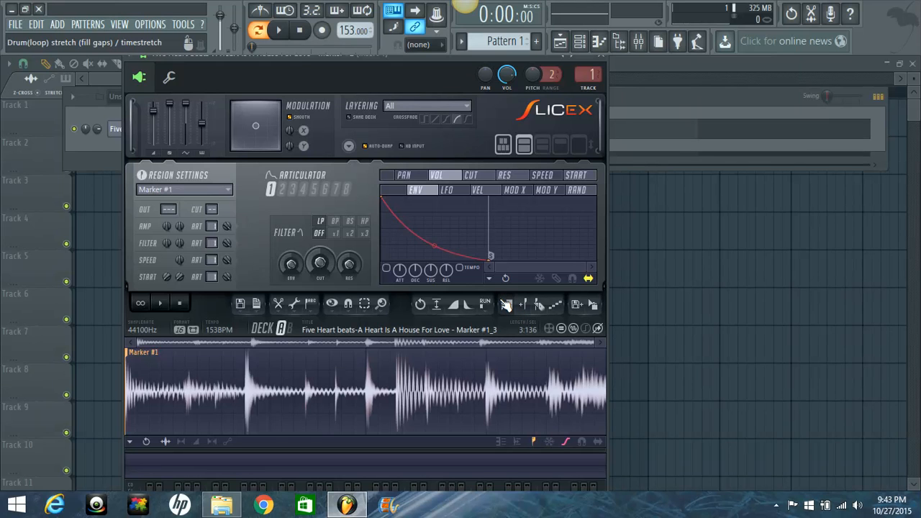
# Open the piano roll of the Slicex channel with the whole Marker #1 note in view.
pyautogui.click(648, 130)
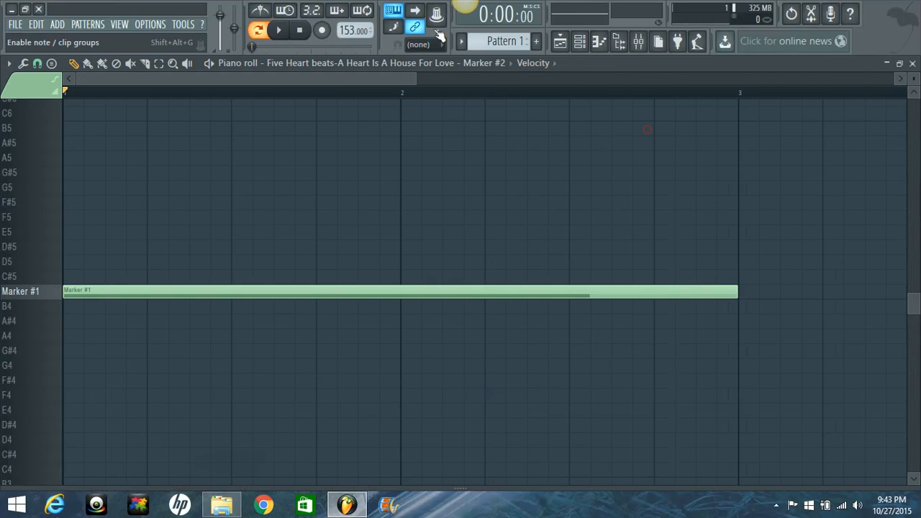
pyautogui.scroll(-3, 350, 95)
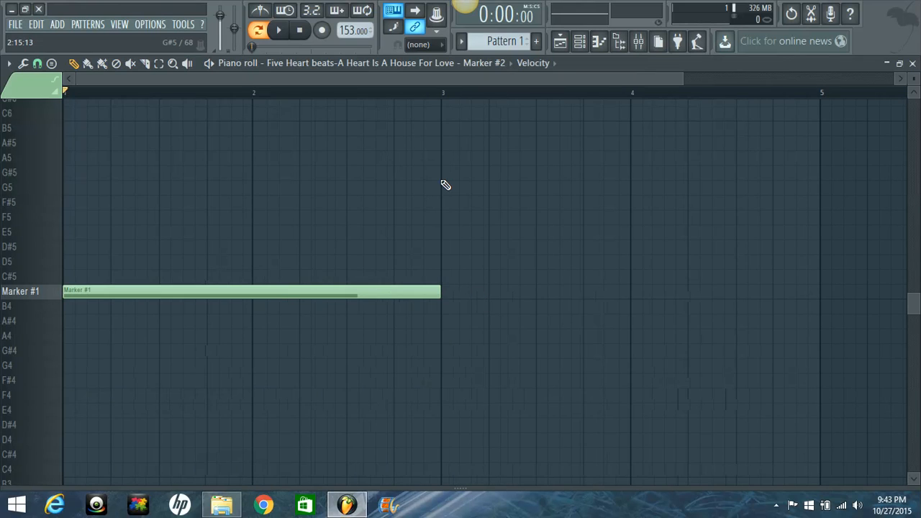
pyautogui.click(145, 64)
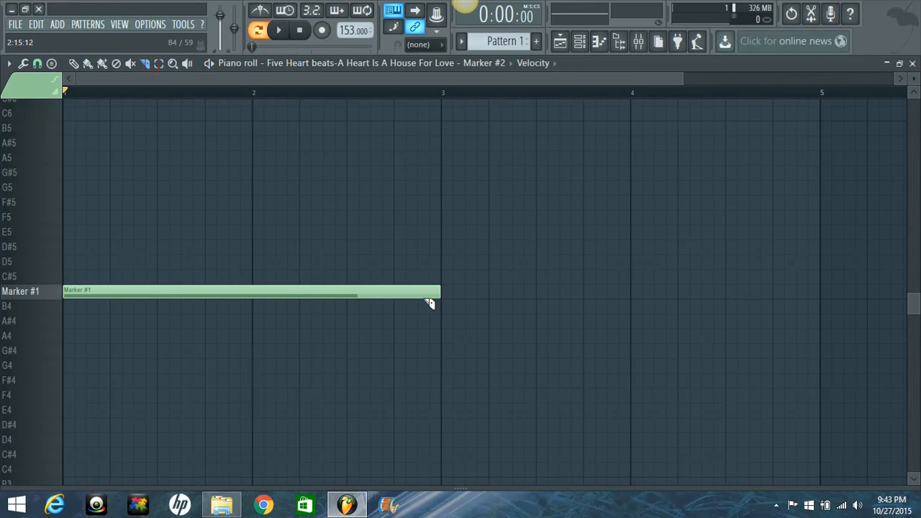
pyautogui.moveTo(424, 317); pyautogui.dragTo(421, 282)
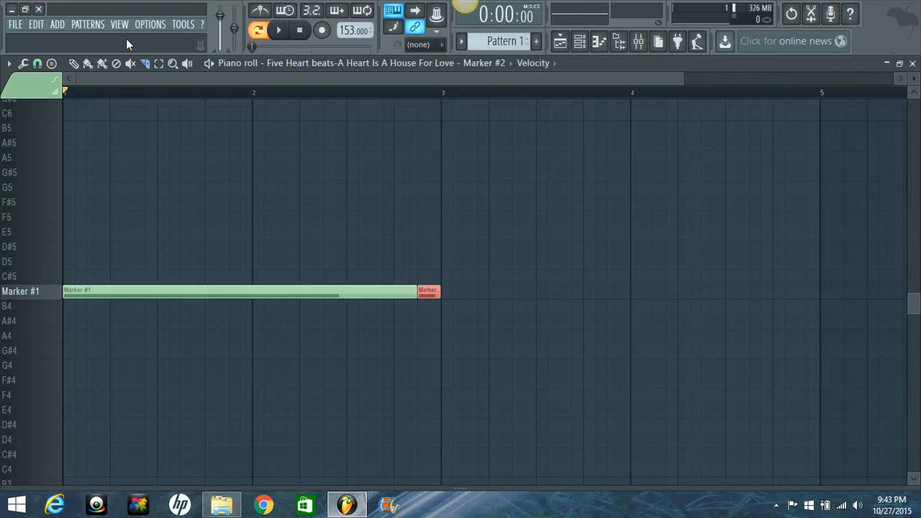
pyautogui.click(73, 63)
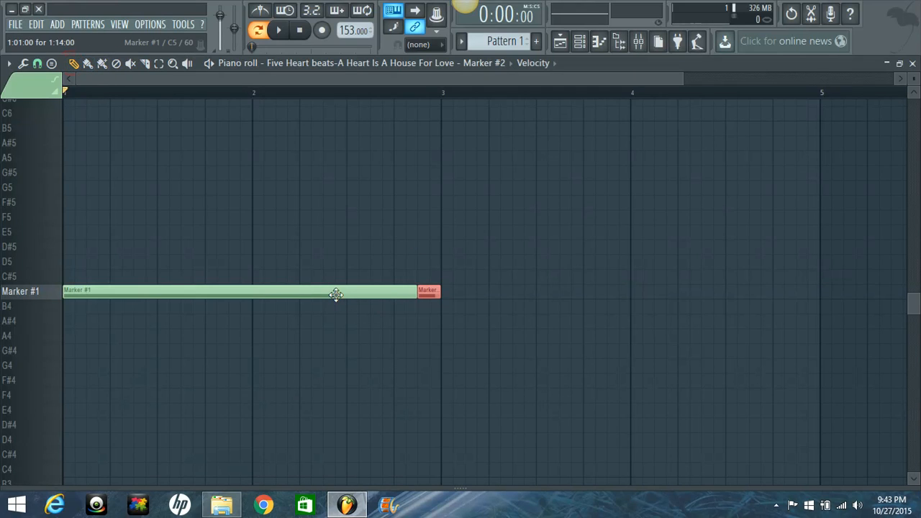
pyautogui.hotkey('ctrl', 'z')
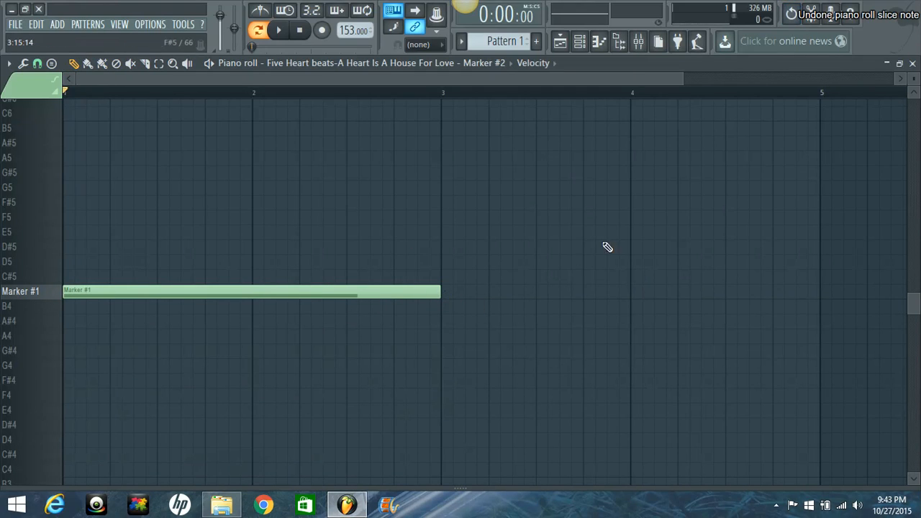
# Play the pattern to hear the Marker #1 sample, and stop playback.
pyautogui.click(278, 30)
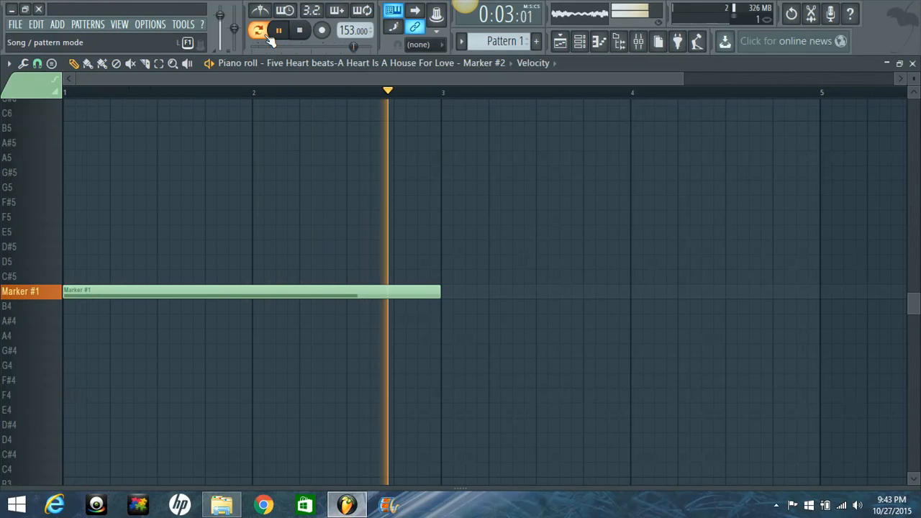
pyautogui.click(276, 31)
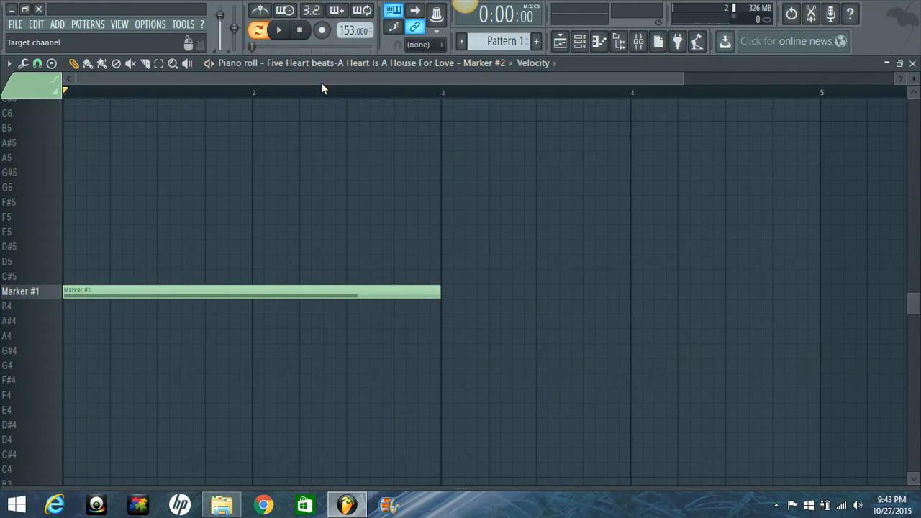
# Slice the Marker #1 note two steps before bar 3 and return to the Draw tool.
pyautogui.click(144, 64)
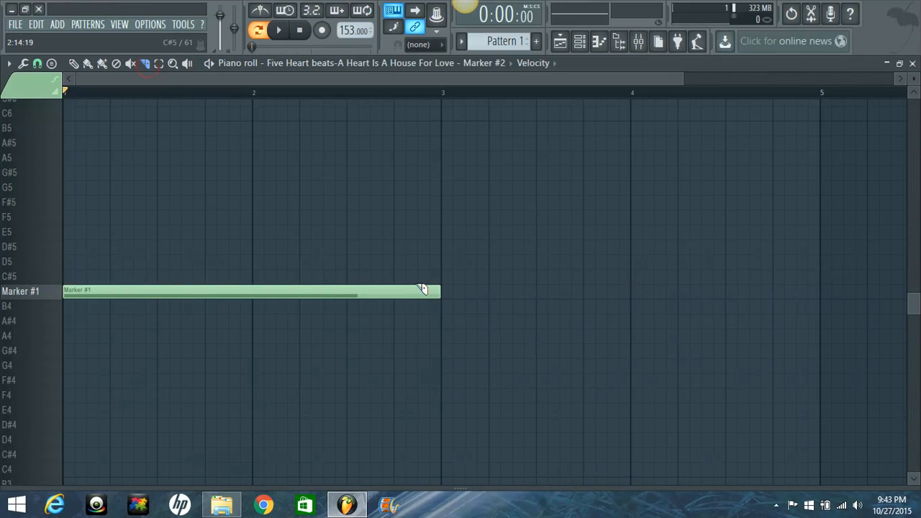
pyautogui.moveTo(421, 283); pyautogui.dragTo(424, 312)
pyautogui.click(74, 64)
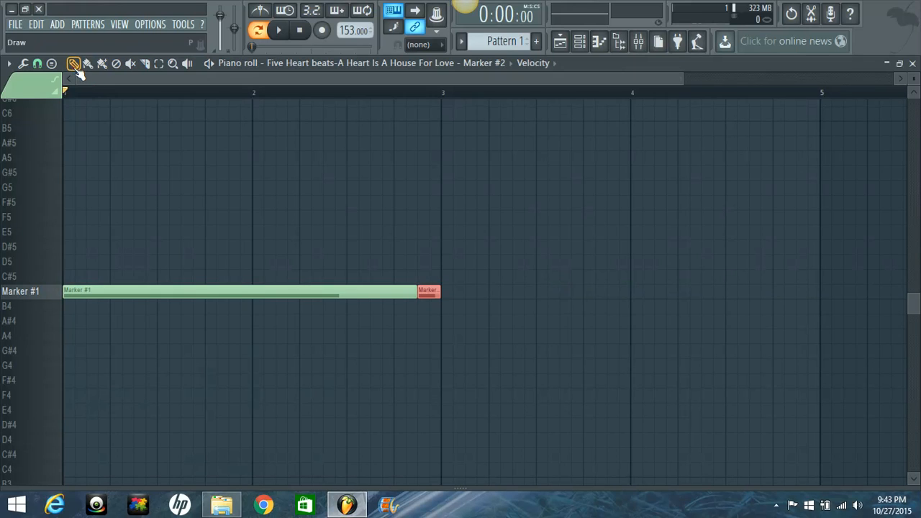
pyautogui.scroll(-3, 518, 95)
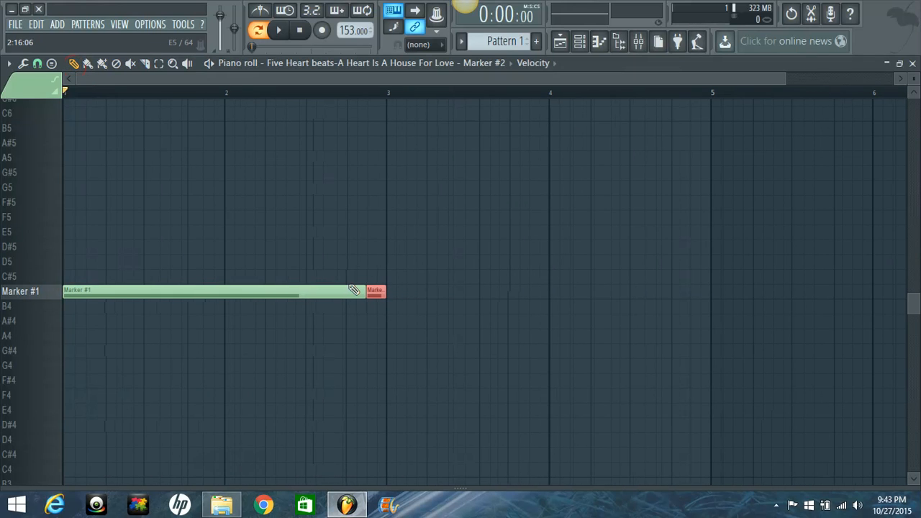
# Duplicate the sliced two-bar Marker #1 notes end to end until they fill bars 1 to 8.
pyautogui.hotkey('ctrl', 'a')
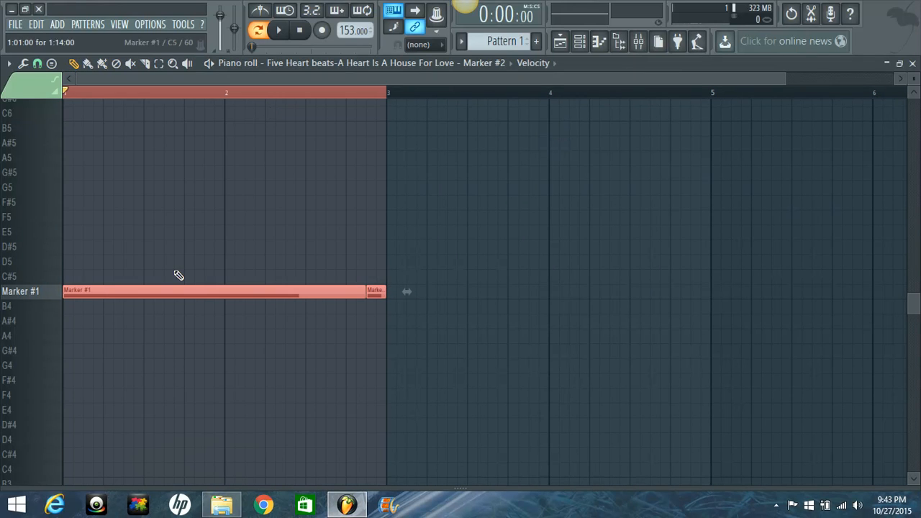
pyautogui.moveTo(98, 293)
pyautogui.mouseDown()
pyautogui.moveTo(401, 304)
pyautogui.moveTo(417, 289)
pyautogui.mouseUp()
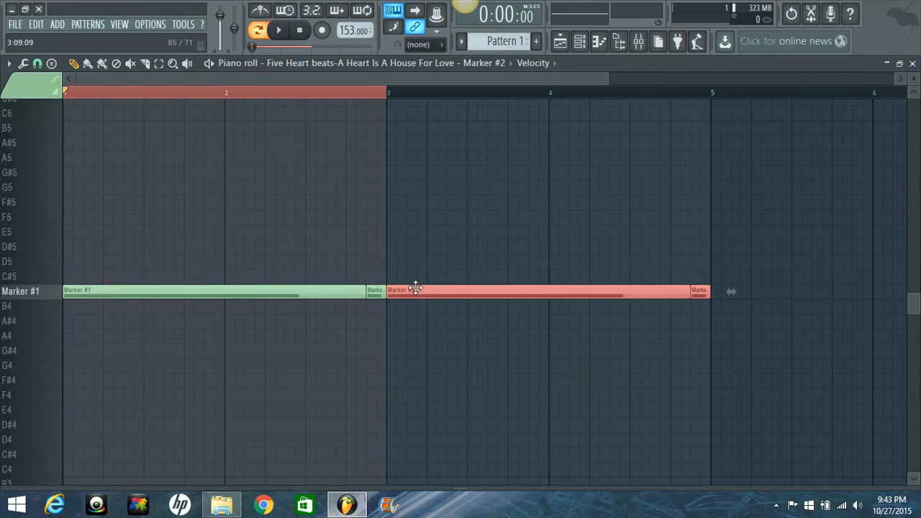
pyautogui.scroll(-3, 474, 101)
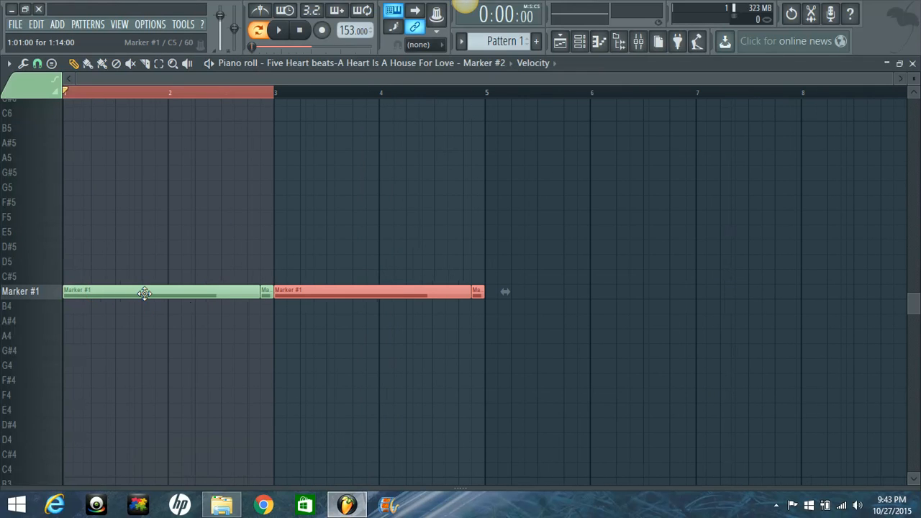
pyautogui.hotkey('ctrl', 'a')
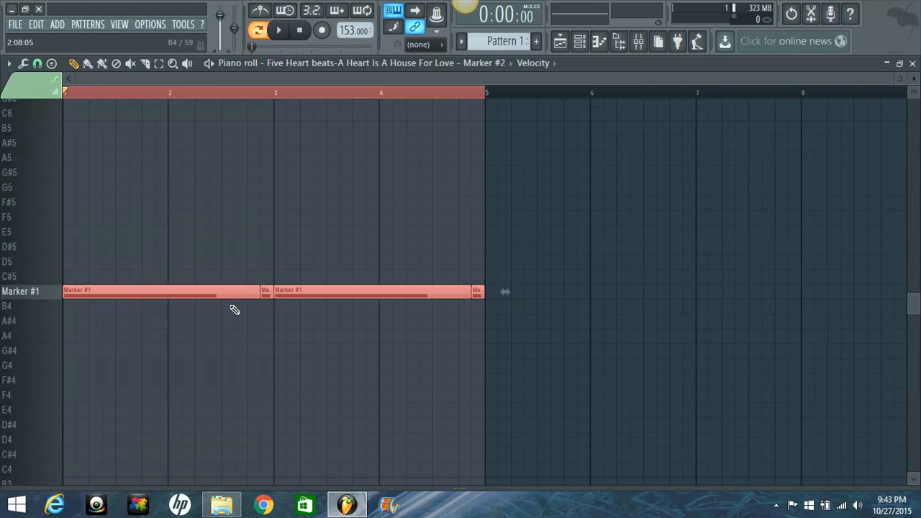
pyautogui.moveTo(77, 291); pyautogui.dragTo(498, 292)
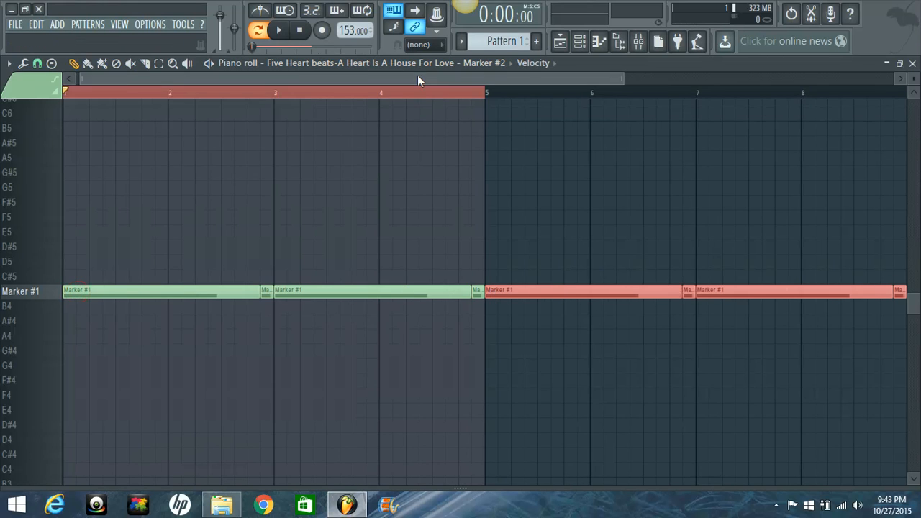
# Play the pattern from bar 7 to hear its last repeat, and stop playback.
pyautogui.moveTo(417, 75)
pyautogui.mouseDown()
pyautogui.moveTo(692, 88)
pyautogui.moveTo(539, 80)
pyautogui.mouseUp()
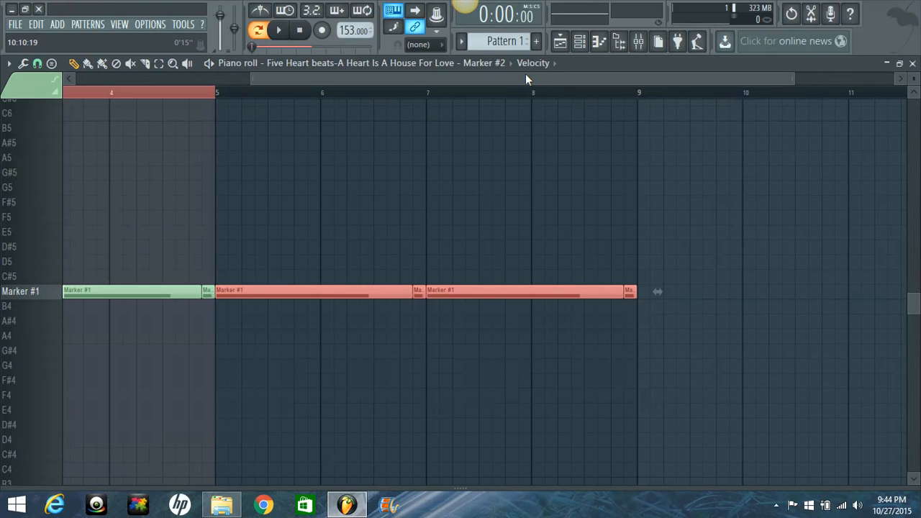
pyautogui.scroll(3, 558, 96)
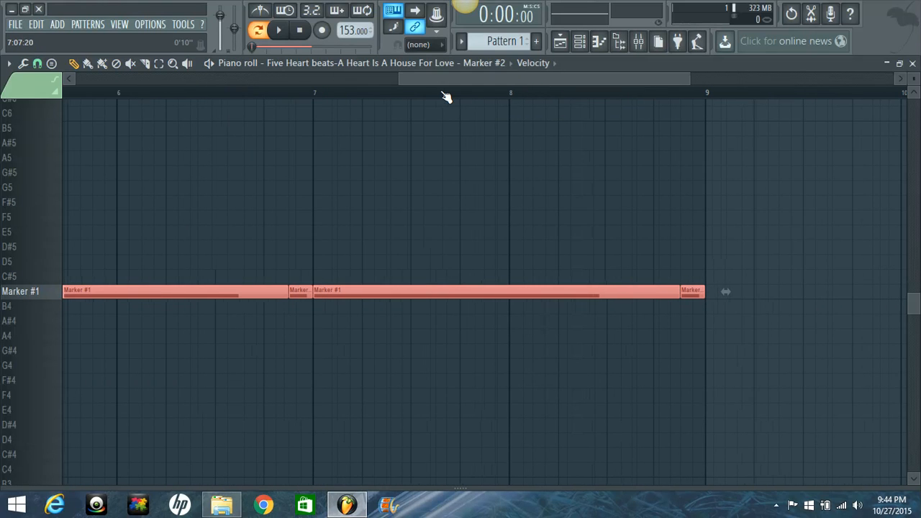
pyautogui.click(316, 96)
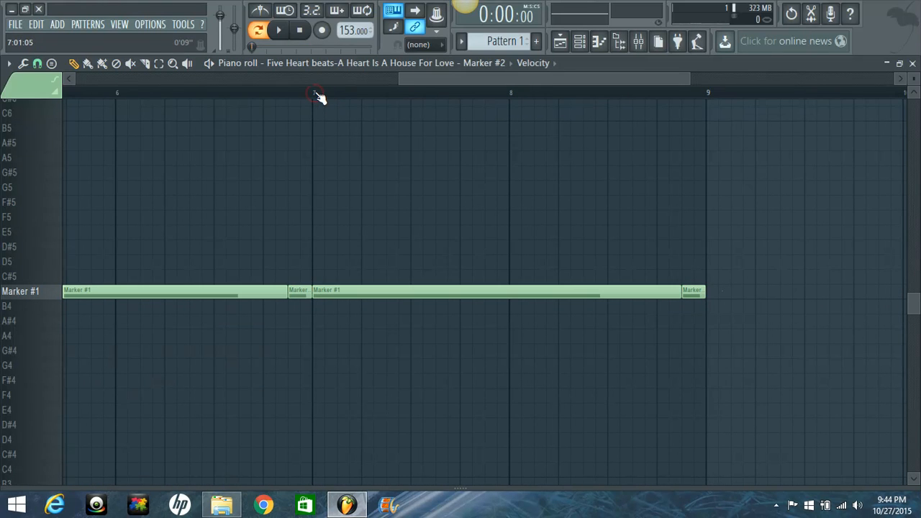
pyautogui.click(311, 94)
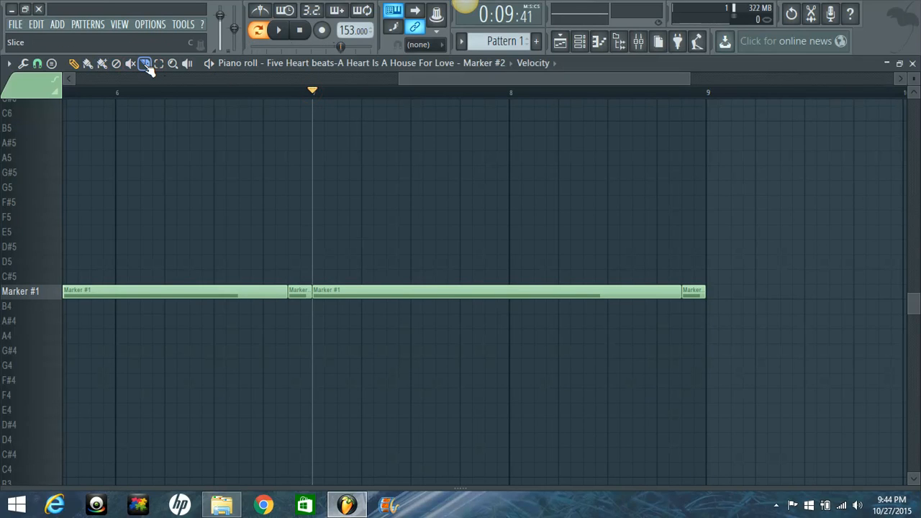
pyautogui.press('space')
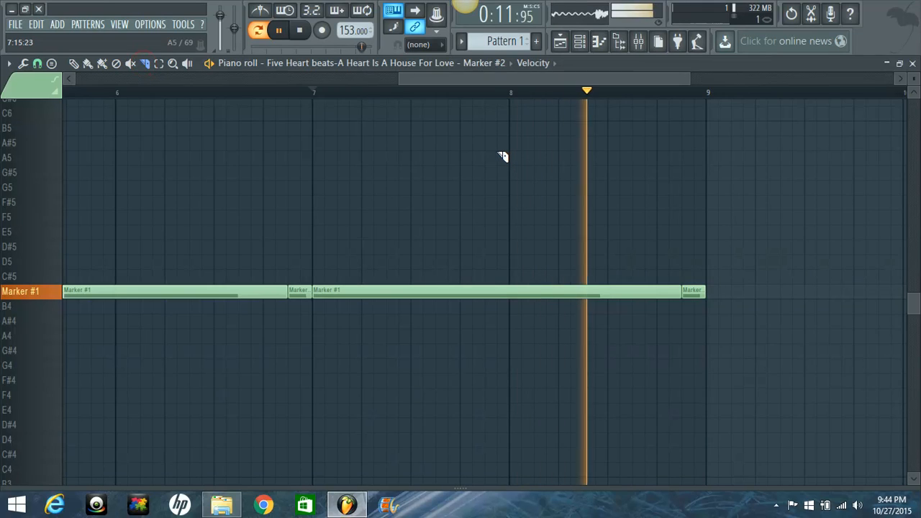
pyautogui.press('space')
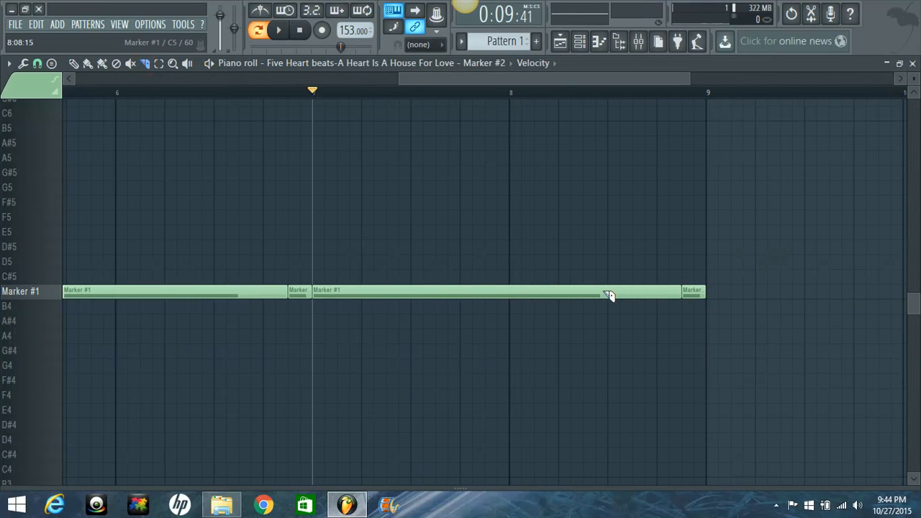
# Slice the last long Marker #1 note at the middle of bar 8 and every two steps after that.
pyautogui.moveTo(610, 321); pyautogui.dragTo(610, 321)
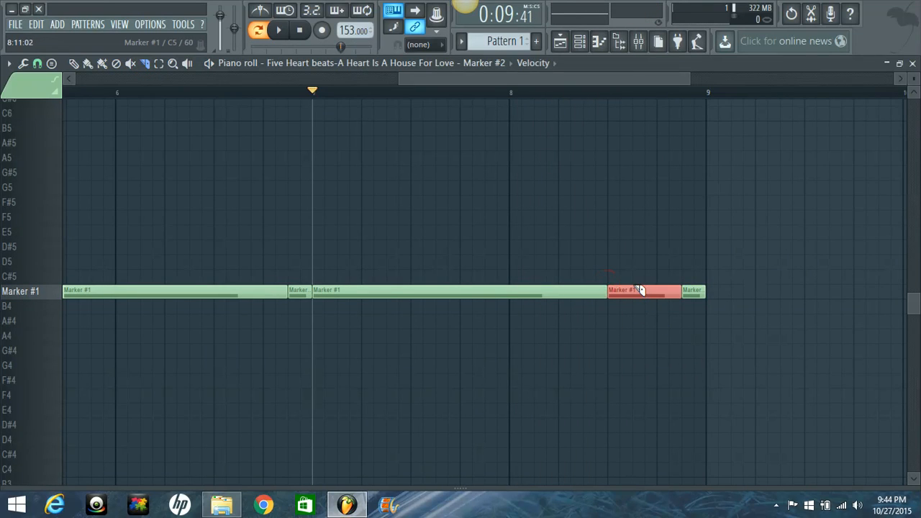
pyautogui.click(640, 290)
pyautogui.moveTo(662, 289); pyautogui.dragTo(662, 311)
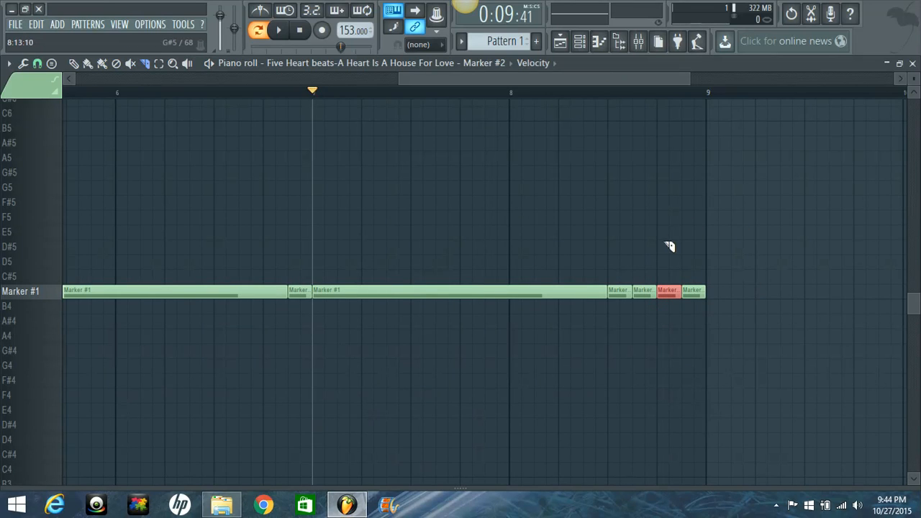
# Play the sliced pattern from bar 1, and stop playback.
pyautogui.scroll(-4, 515, 94)
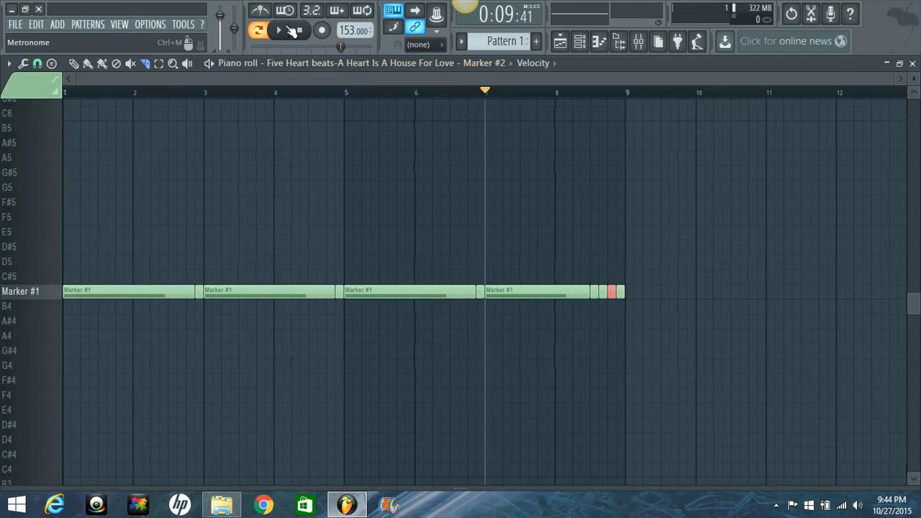
pyautogui.click(305, 30)
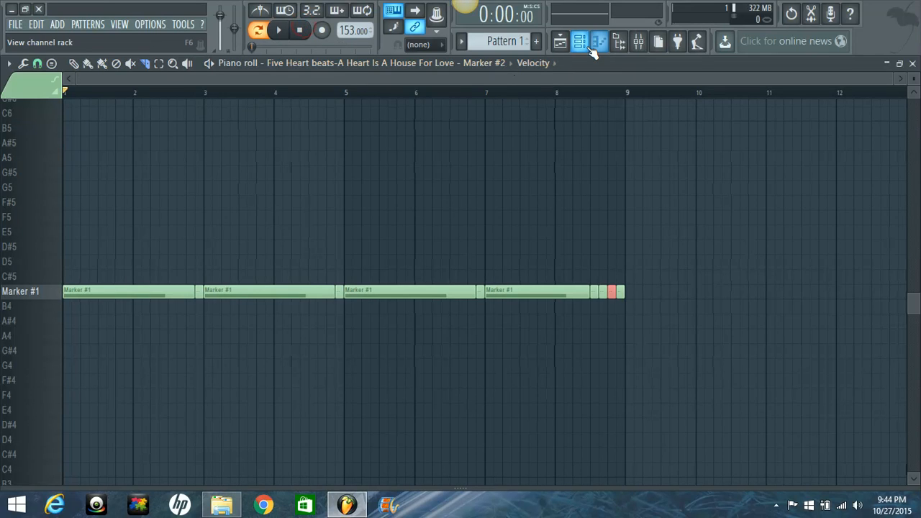
pyautogui.press('space')
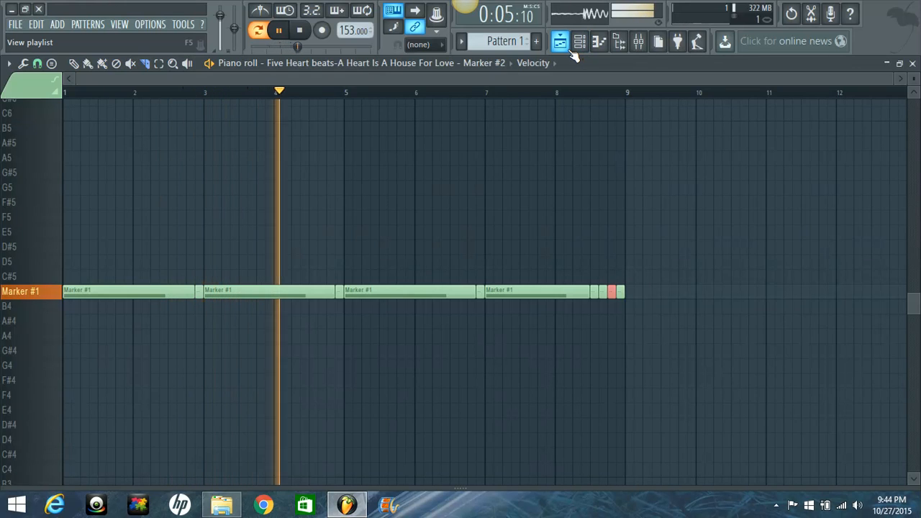
pyautogui.press('space')
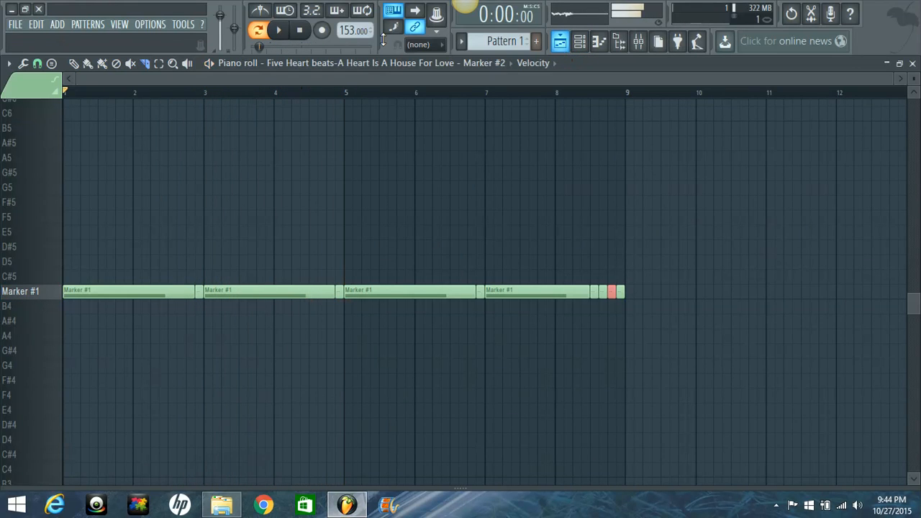
# Move the cuts before bars 3, 5 and 7 two steps earlier, making each short Marker #1 note four steps long.
pyautogui.scroll(6, 217, 94)
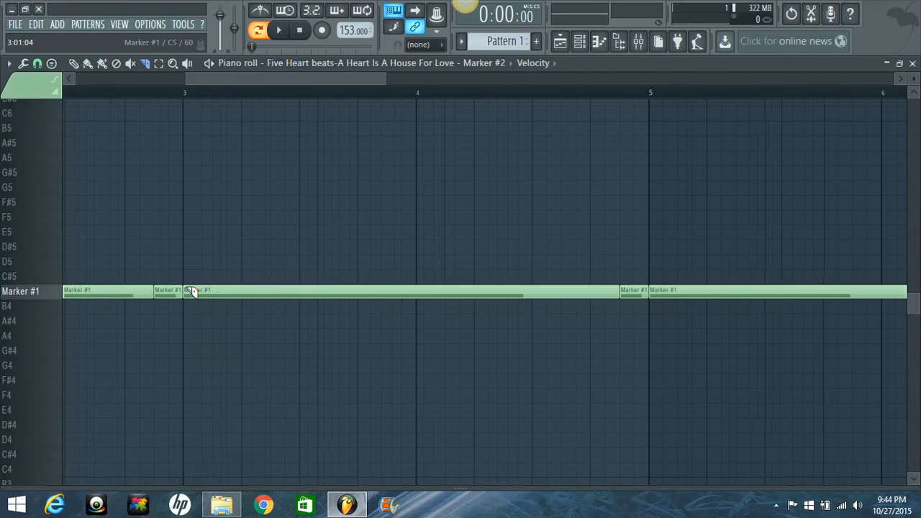
pyautogui.click(75, 65)
pyautogui.moveTo(138, 297)
pyautogui.mouseDown()
pyautogui.moveTo(106, 291)
pyautogui.moveTo(174, 295)
pyautogui.mouseUp()
pyautogui.scroll(-1, 352, 97)
pyautogui.scroll(-2, 352, 98)
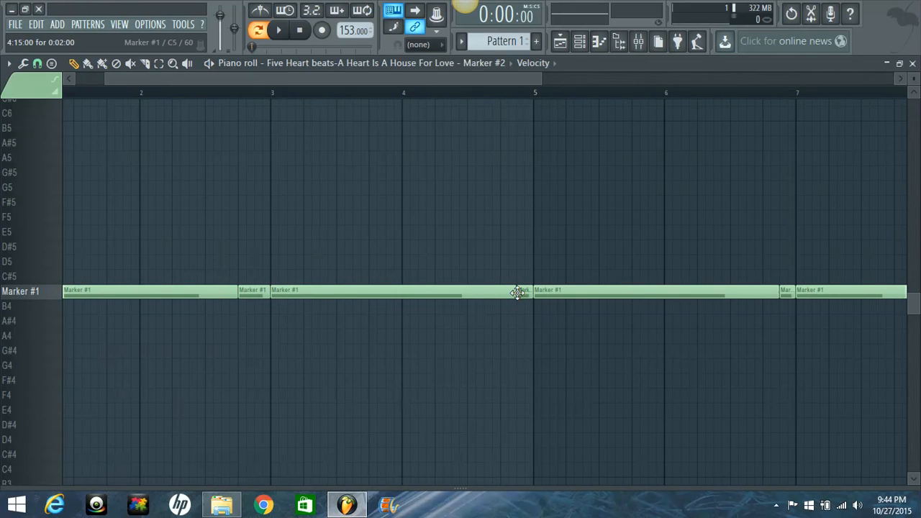
pyautogui.moveTo(522, 295)
pyautogui.mouseDown()
pyautogui.moveTo(506, 296)
pyautogui.moveTo(532, 297)
pyautogui.mouseUp()
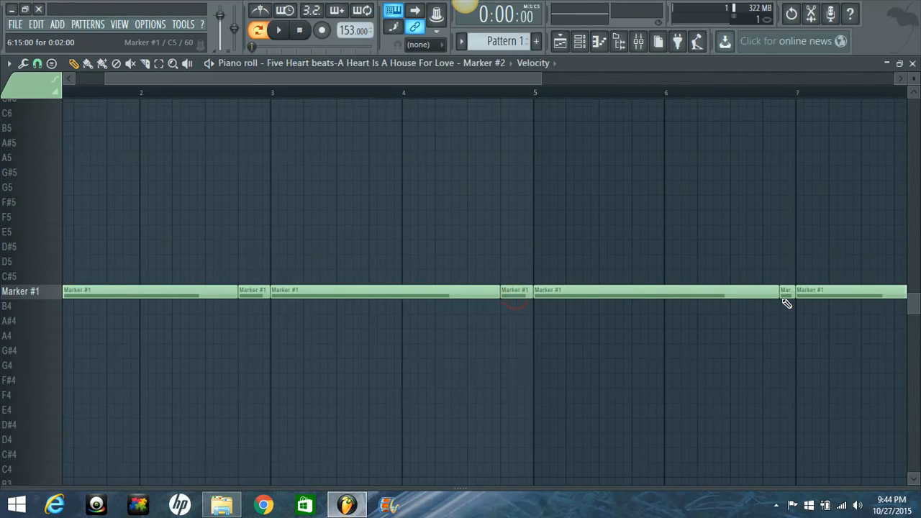
pyautogui.moveTo(782, 296)
pyautogui.mouseDown()
pyautogui.moveTo(766, 295)
pyautogui.moveTo(792, 297)
pyautogui.mouseUp()
# Play the pattern to check the adjusted cuts and the final bar's slices, and stop playback.
pyautogui.press('space')
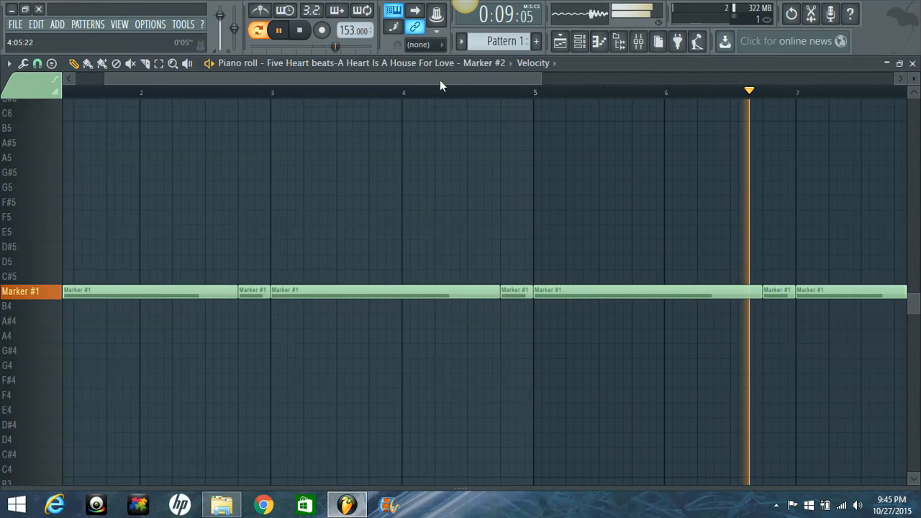
pyautogui.moveTo(440, 80); pyautogui.dragTo(594, 77)
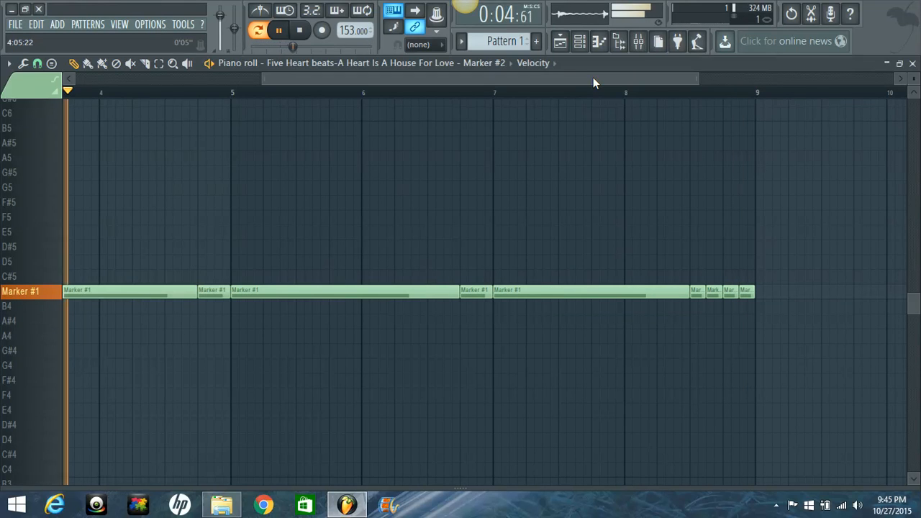
pyautogui.press('space')
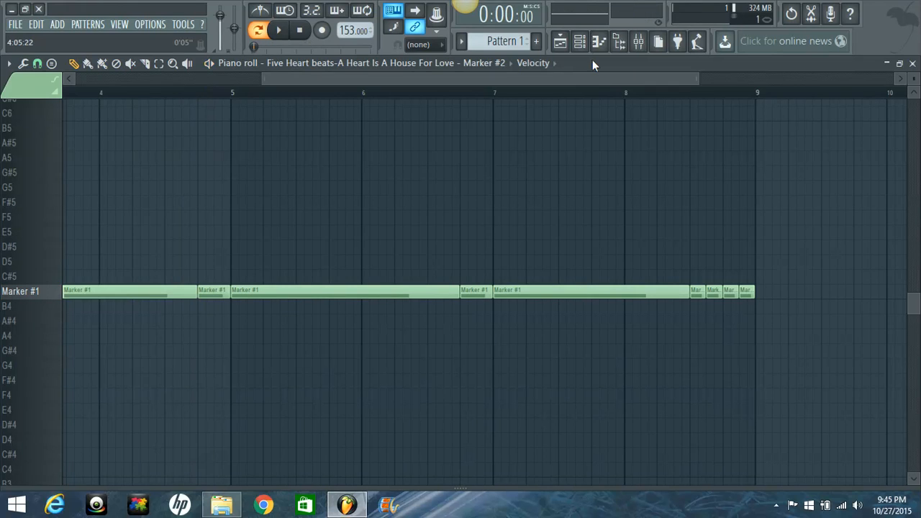
# Replace the piano roll view with the browser and collapse the expanded T Streetz Pyrex Trap Drum Kit folders.
pyautogui.click(620, 43)
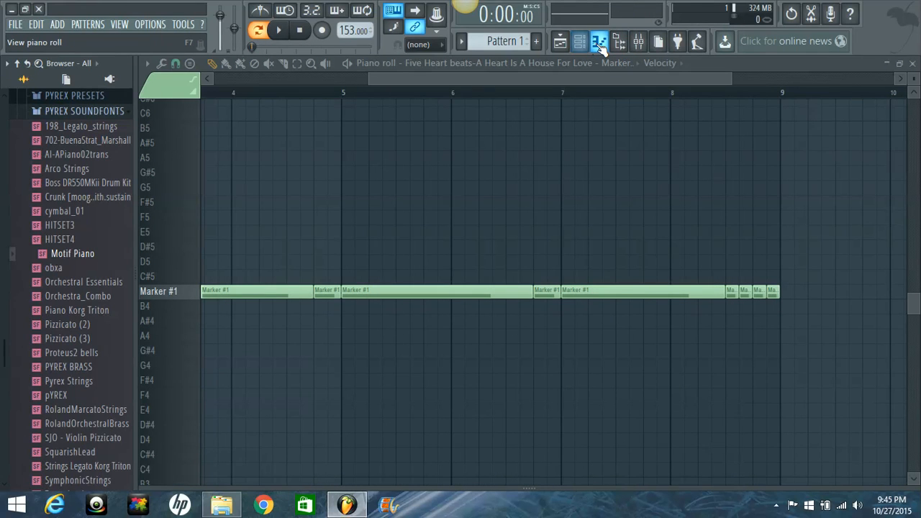
pyautogui.click(599, 42)
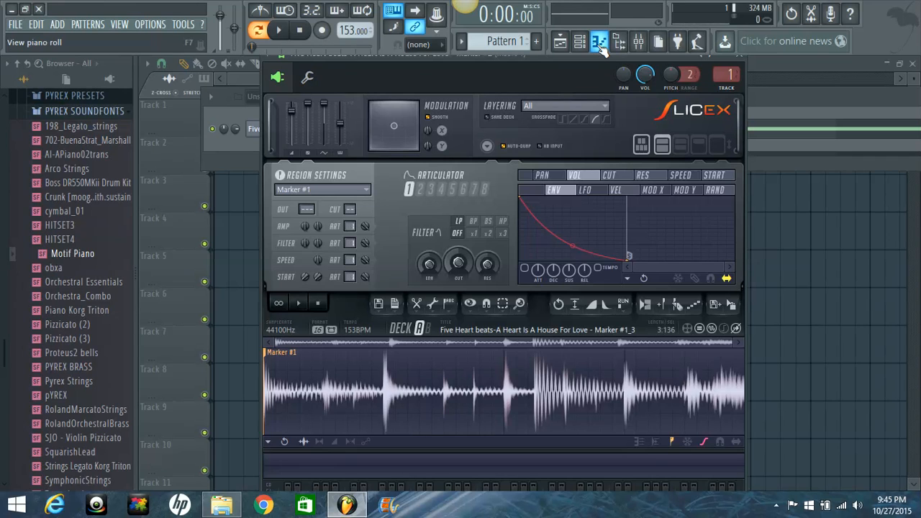
pyautogui.click(66, 110)
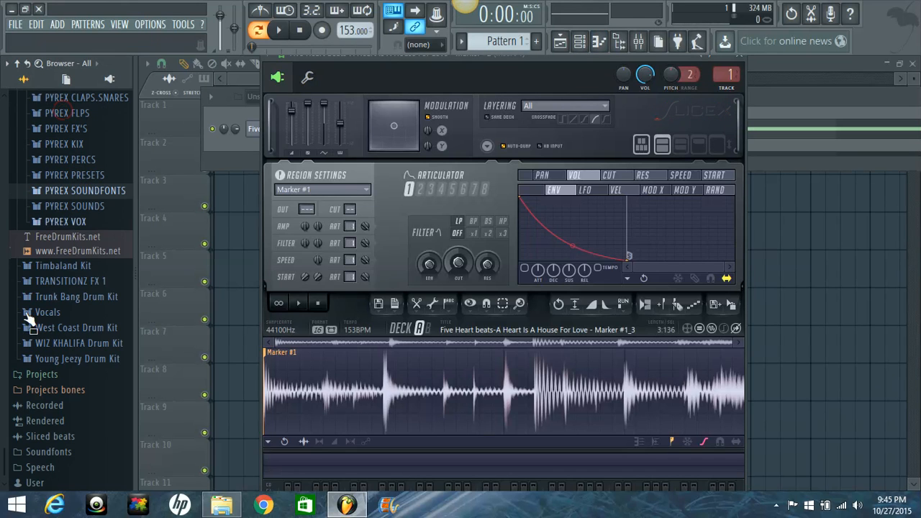
pyautogui.scroll(6, 65, 215)
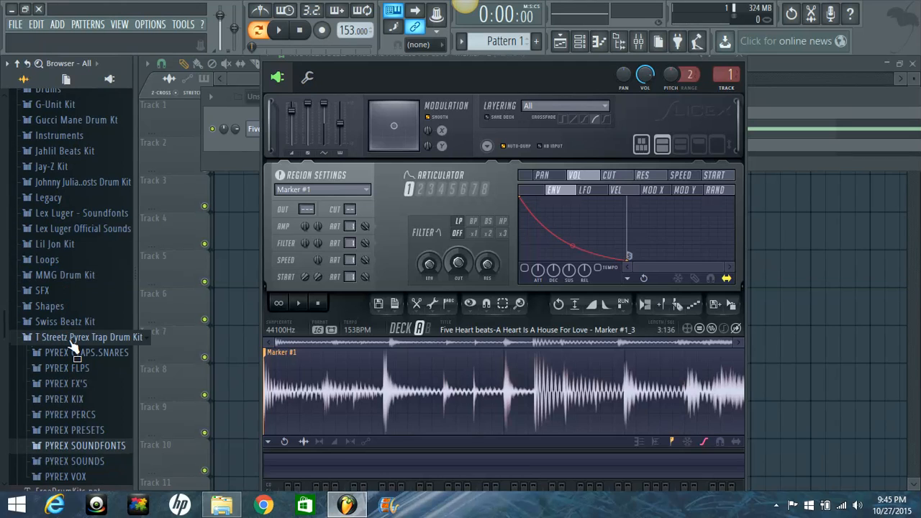
pyautogui.click(72, 342)
pyautogui.scroll(6, 94, 274)
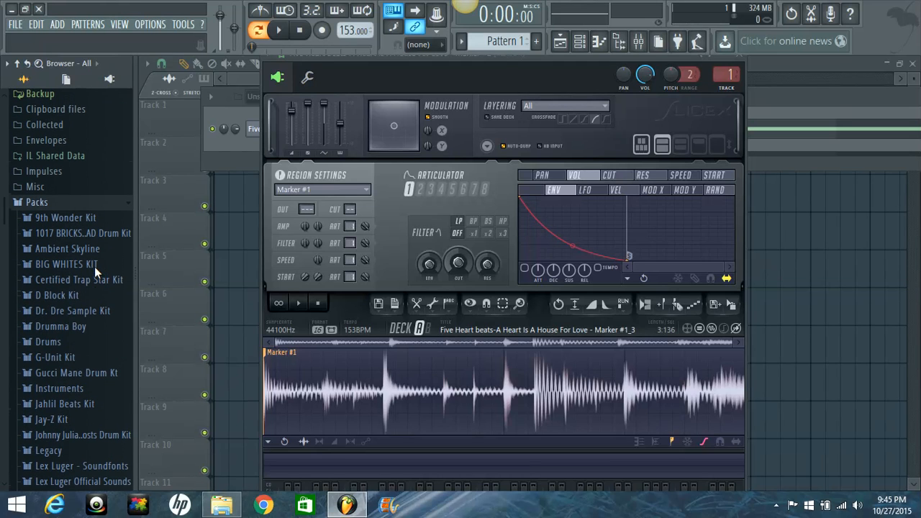
# Replay the pattern briefly and open the Snares folder of the 9th Wonder Kit pack.
pyautogui.moveTo(94, 268); pyautogui.dragTo(97, 274)
pyautogui.press('space')
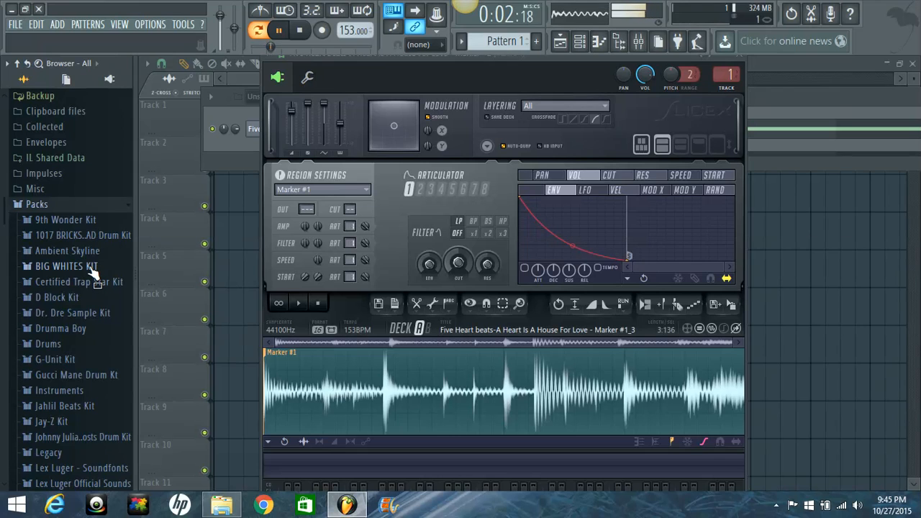
pyautogui.press('space')
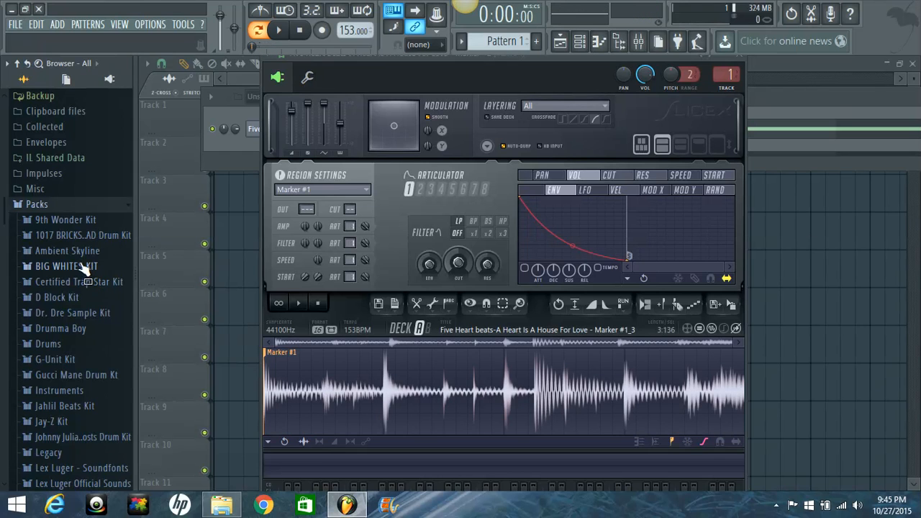
pyautogui.click(92, 220)
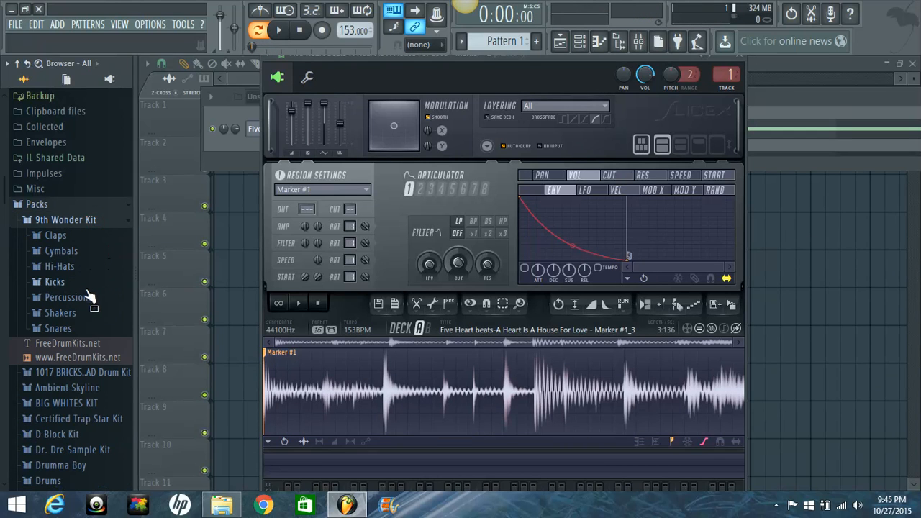
pyautogui.click(84, 329)
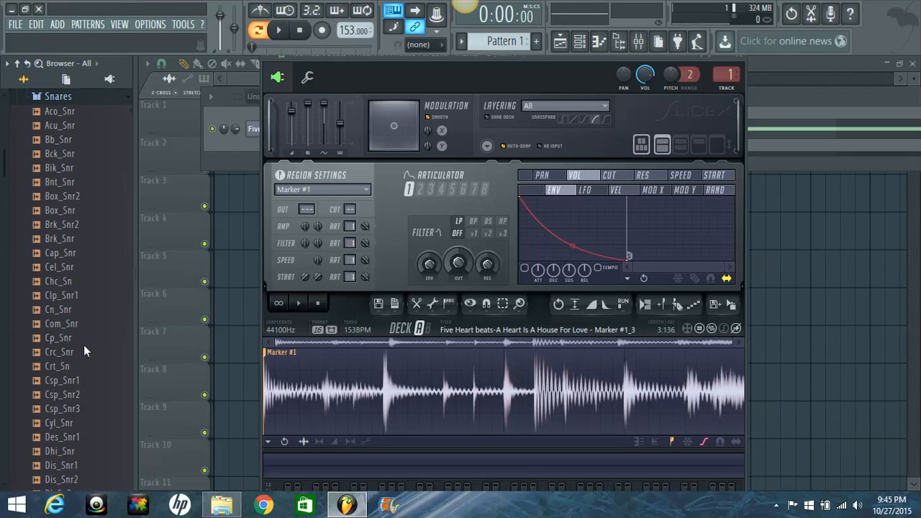
# Audition snare samples from Box_Snr through Chc_Sn, comparing them with short playbacks of the pattern.
pyautogui.click(75, 213)
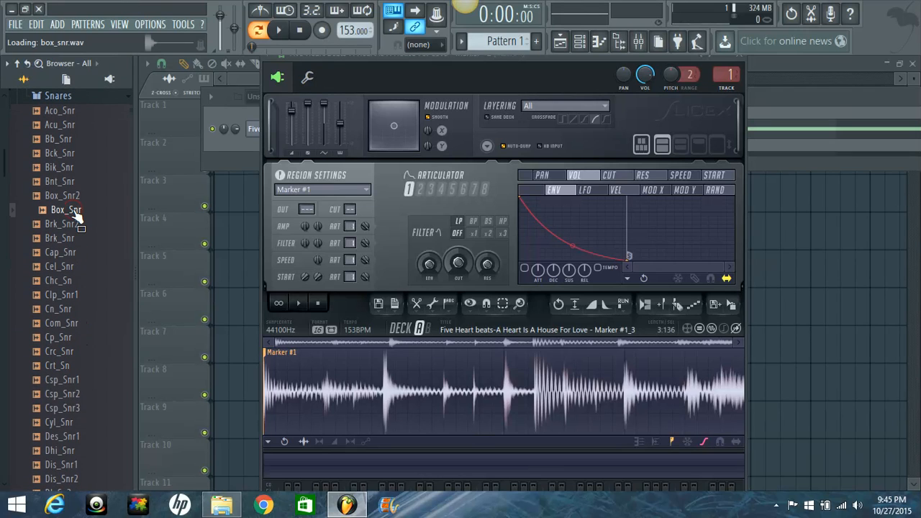
pyautogui.press('space')
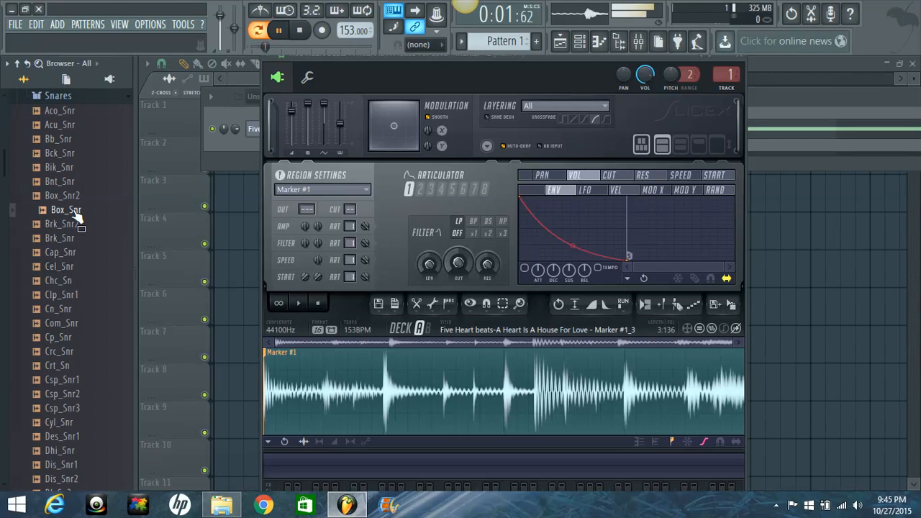
pyautogui.click(79, 200)
pyautogui.press('space')
pyautogui.click(75, 181)
pyautogui.click(76, 170)
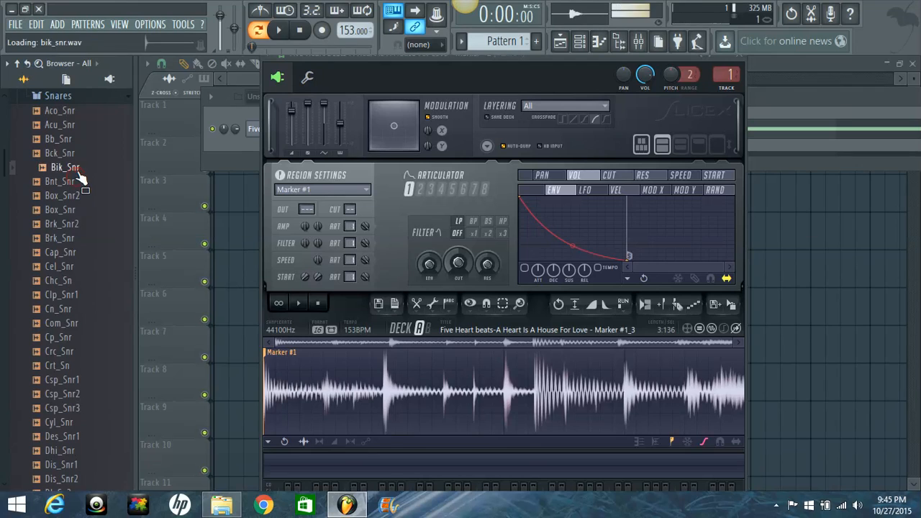
pyautogui.click(75, 254)
pyautogui.press('Down')
pyautogui.press('Down')
pyautogui.press('Down')
pyautogui.press('Down')
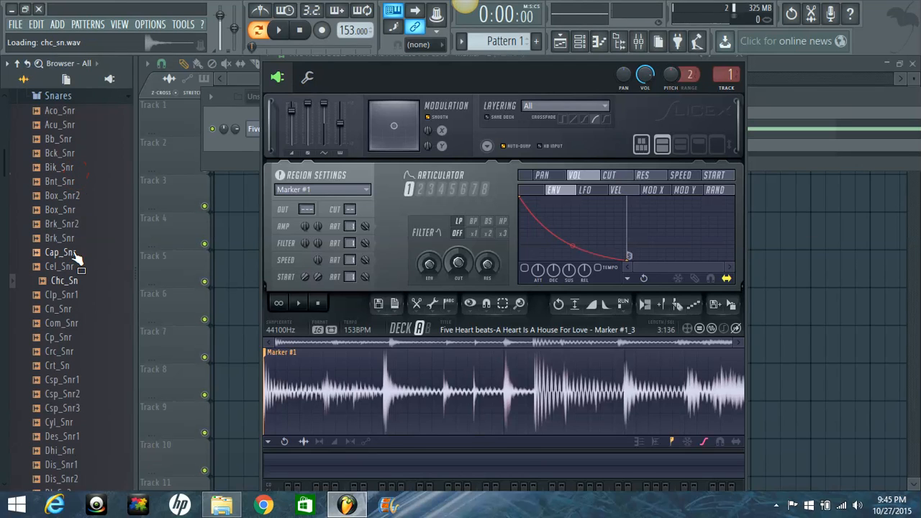
pyautogui.press('Up')
pyautogui.press('Up')
pyautogui.press('space')
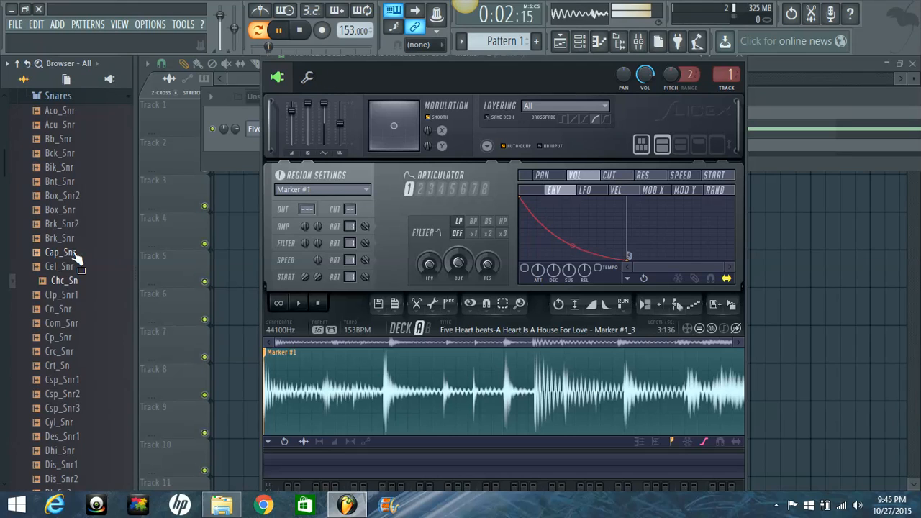
pyautogui.press('space')
# Preview further snares as far as Com_Snr and open Cn_Snr in a new channel.
pyautogui.press('Down')
pyautogui.press('Down')
pyautogui.press('Down')
pyautogui.press('Down')
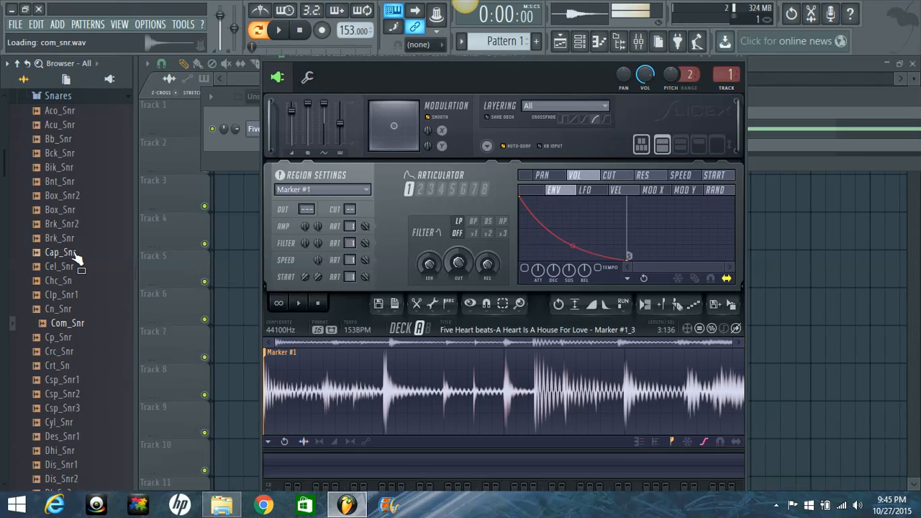
pyautogui.press('Up')
pyautogui.press('Up')
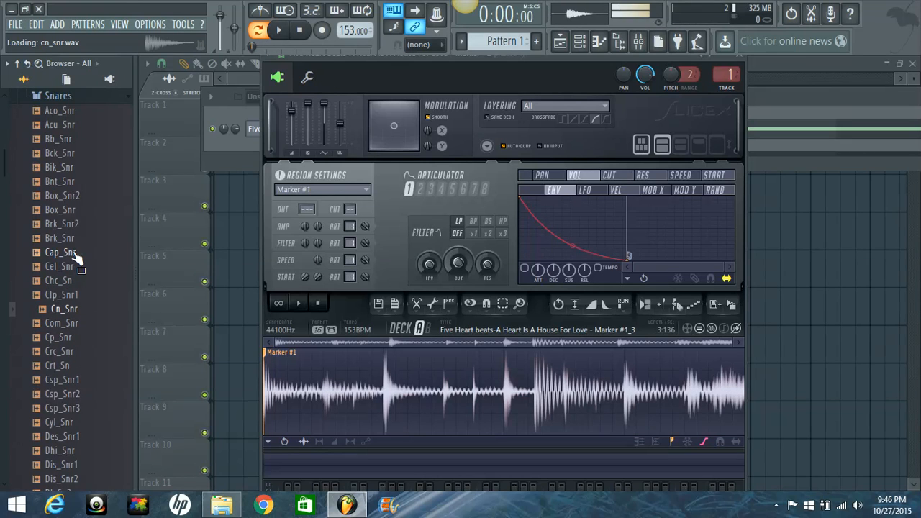
pyautogui.rightClick(85, 314)
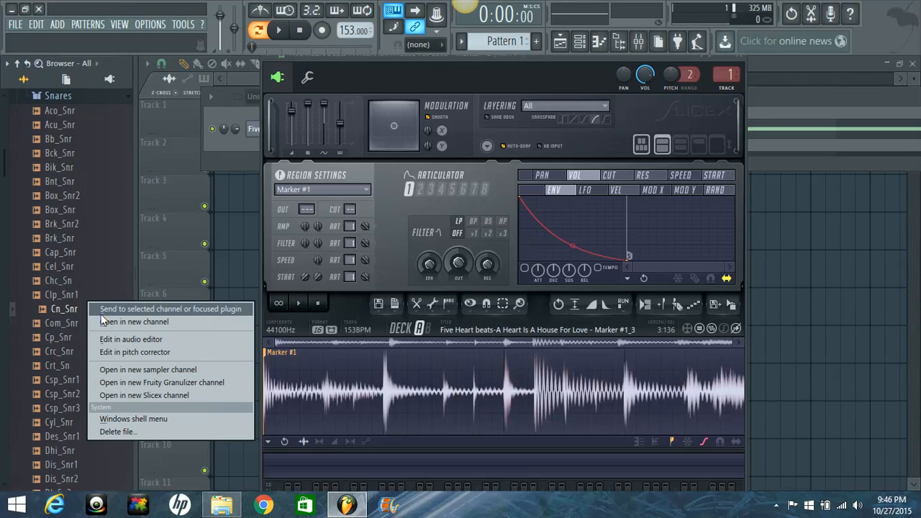
pyautogui.click(93, 319)
# Collapse the 9th Wonder Kit folders and open the Claps & Snares folder of the Jahlil Beats Kit.
pyautogui.click(59, 96)
pyautogui.scroll(5, 64, 106)
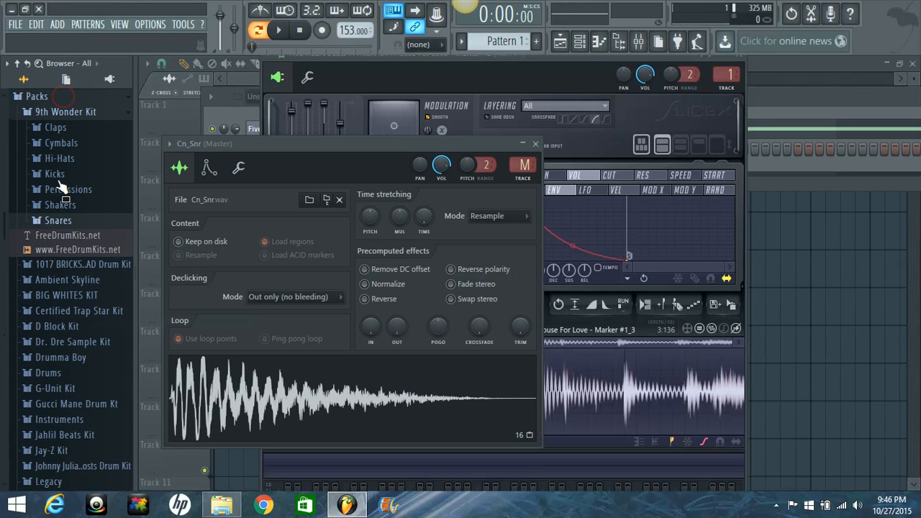
pyautogui.click(63, 157)
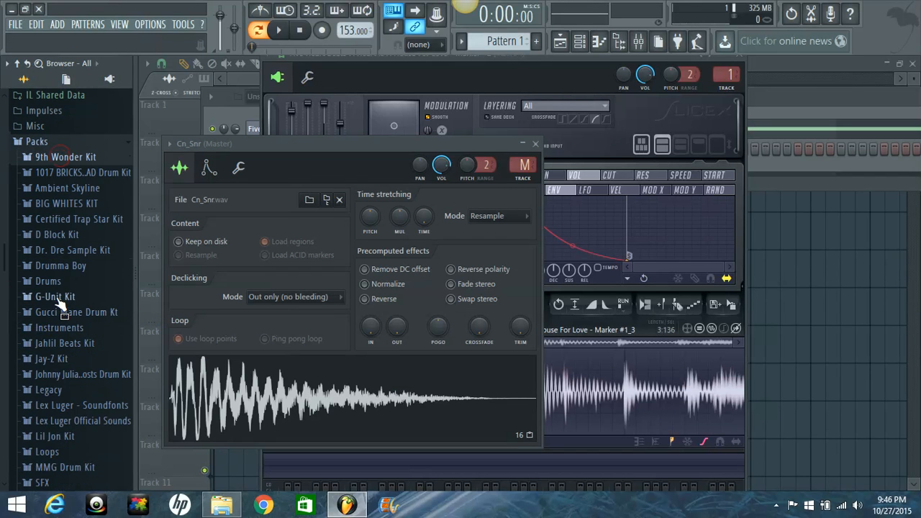
pyautogui.scroll(-2, 61, 310)
pyautogui.click(75, 259)
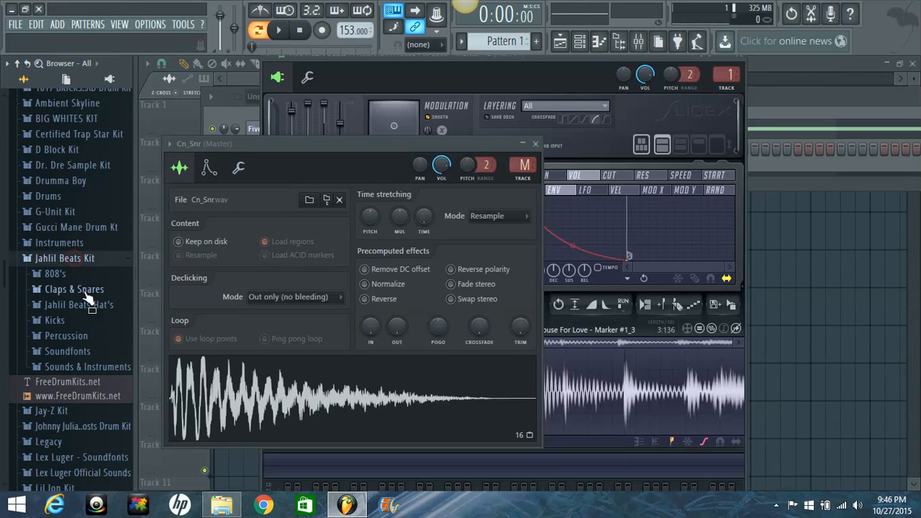
pyautogui.click(85, 290)
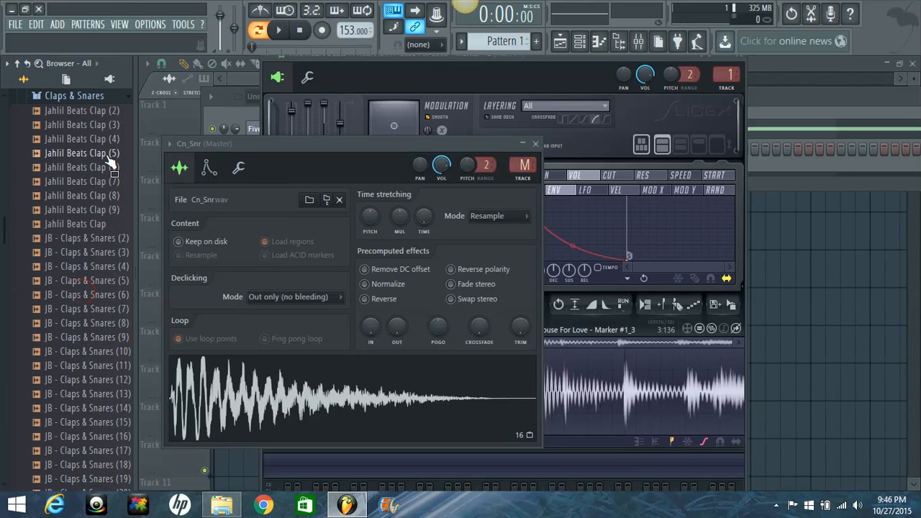
# Preview Jahlil Beats Clap (5) and Clap (4), and open Jahlil Beats Clap (4) in a new channel.
pyautogui.click(111, 159)
pyautogui.click(114, 142)
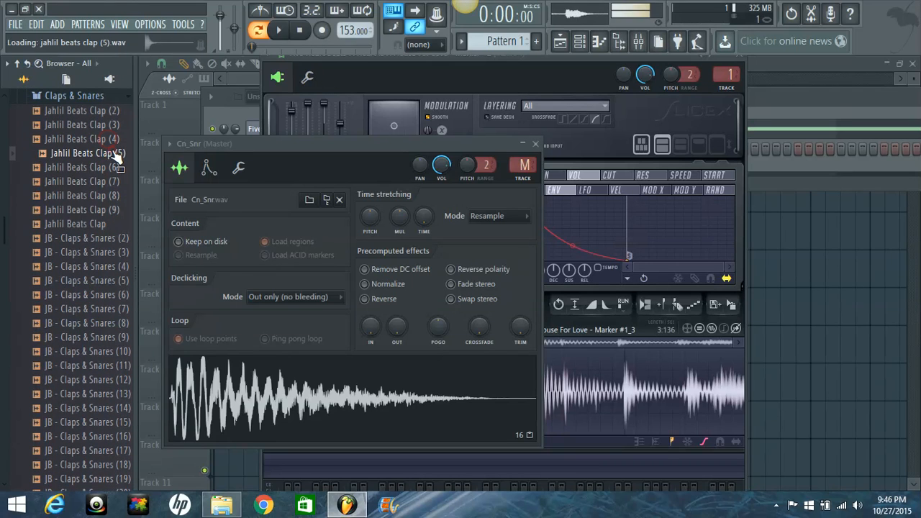
pyautogui.rightClick(114, 147)
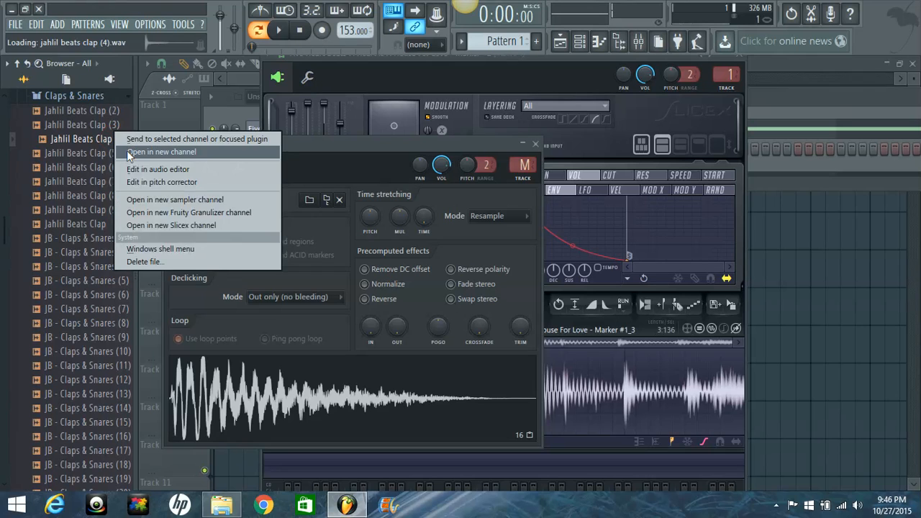
pyautogui.click(125, 150)
# Hide the browser and place Cn_Snr on step 9 of bars 1 and 3, and the clap on step 9 of bars 2 and 4.
pyautogui.click(236, 104)
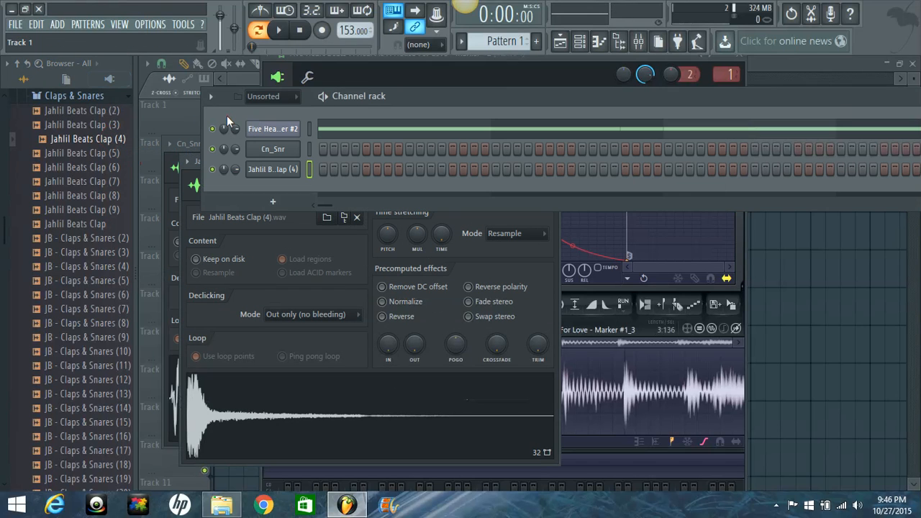
pyautogui.click(625, 48)
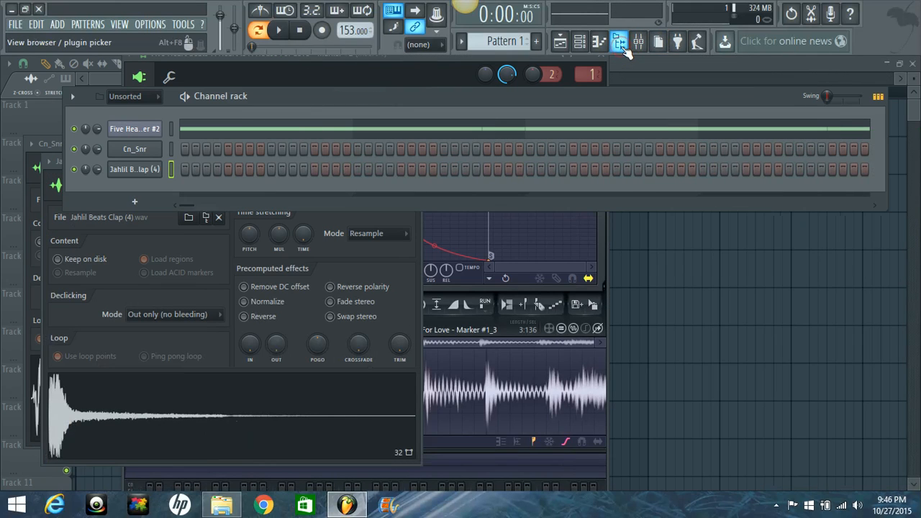
pyautogui.click(271, 148)
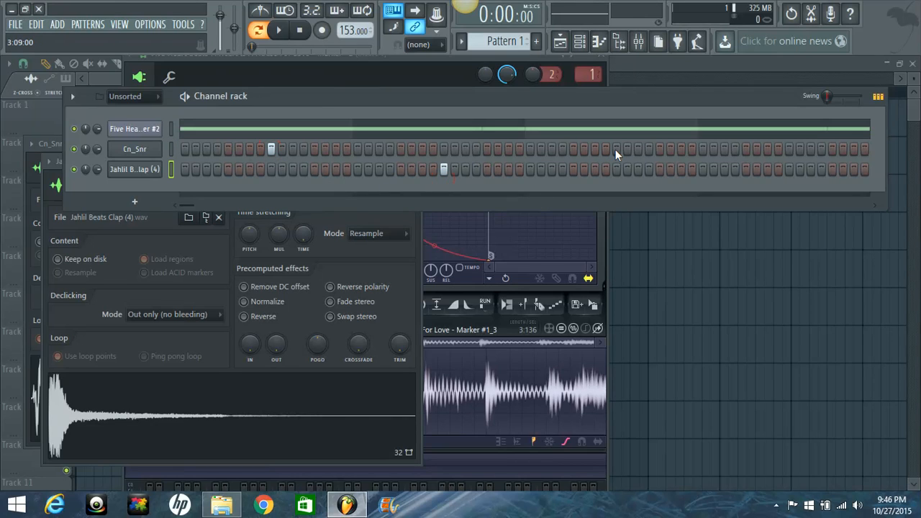
pyautogui.press('space')
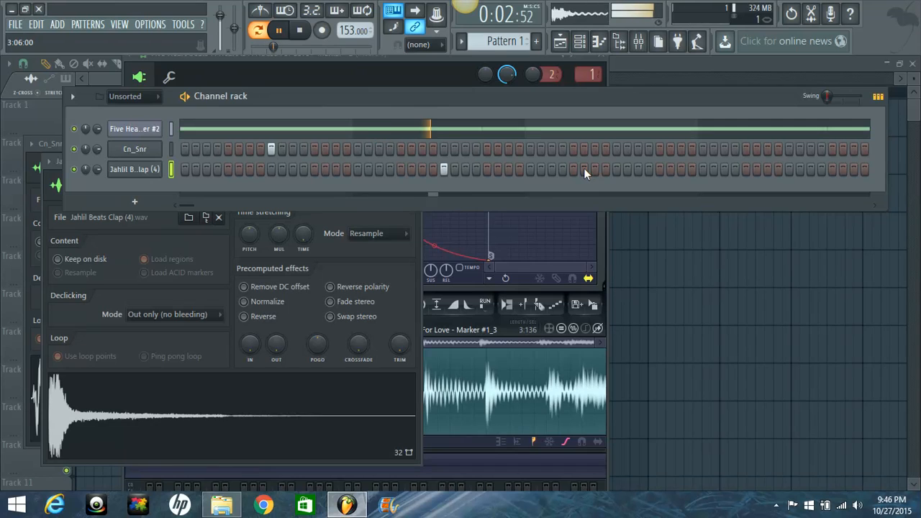
pyautogui.click(616, 149)
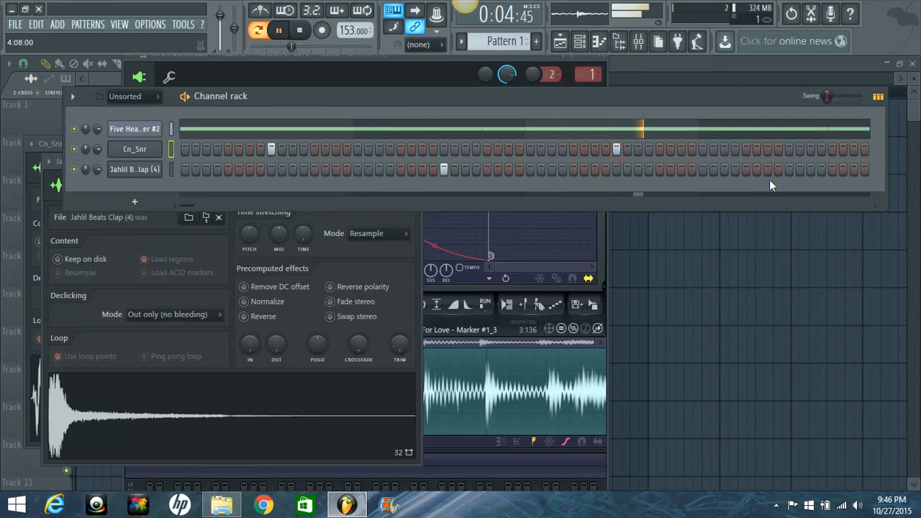
pyautogui.click(788, 169)
pyautogui.press('space')
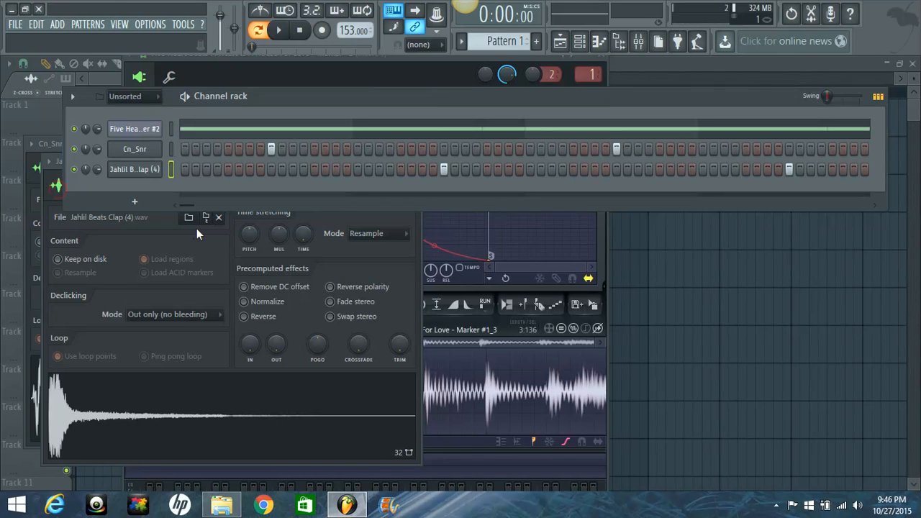
# Add Cn_Snr hits at bar 5 step 9 and bar 7 step 1, and a clap at bar 6 step 1, playing the pattern.
pyautogui.moveTo(184, 205); pyautogui.dragTo(761, 206)
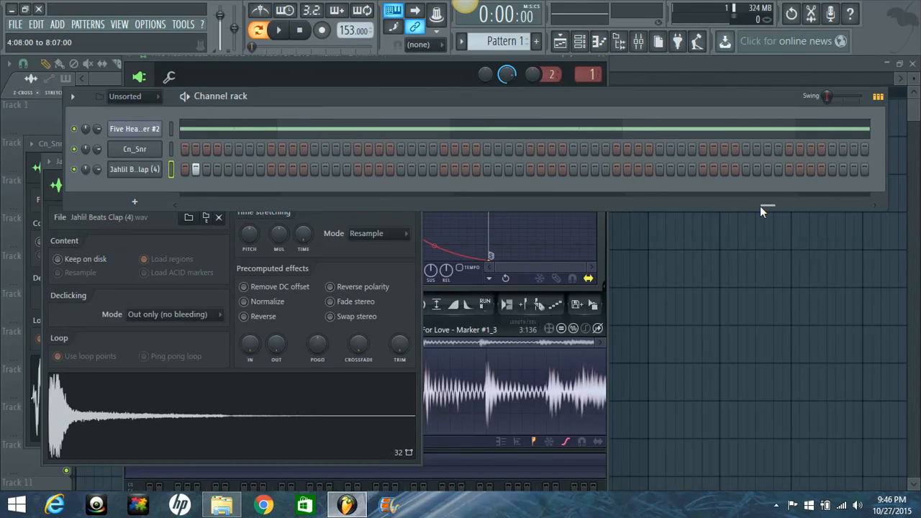
pyautogui.click(358, 149)
pyautogui.click(441, 170)
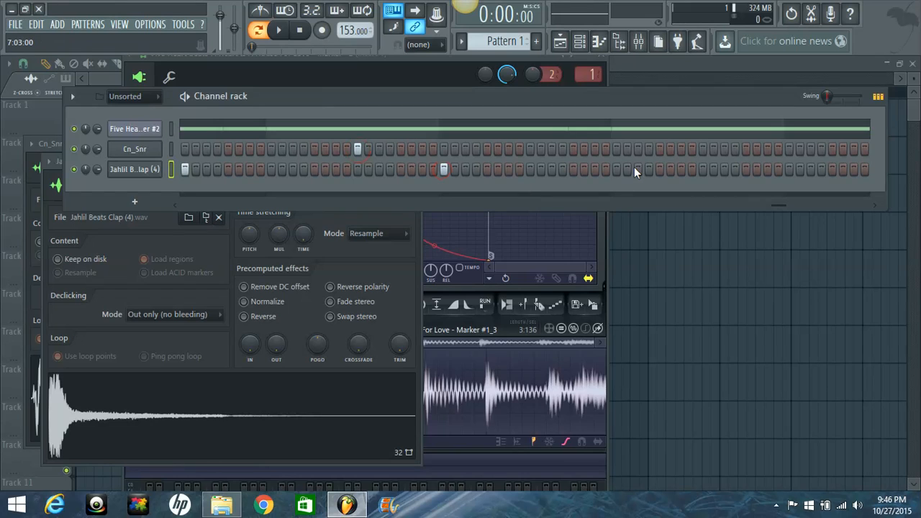
pyautogui.press('space')
pyautogui.click(617, 150)
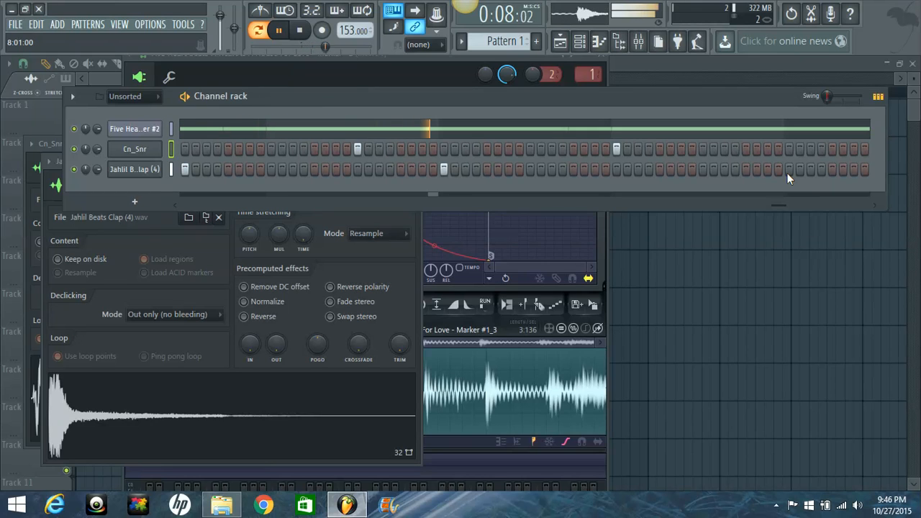
# Replace the misplaced hits in bars 6 and 7 with the clap at bar 6 step 9 and Cn_Snr at bar 7 step 9.
pyautogui.press('space')
pyautogui.press('space')
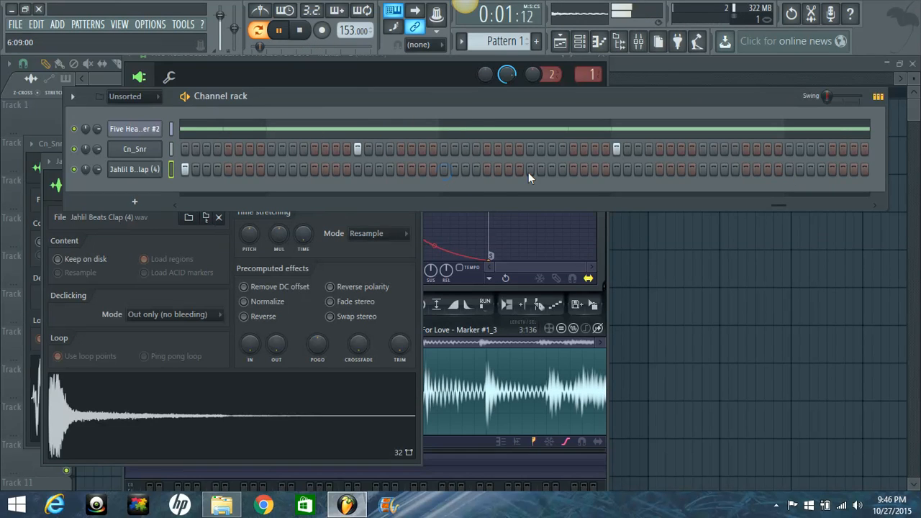
pyautogui.click(703, 170)
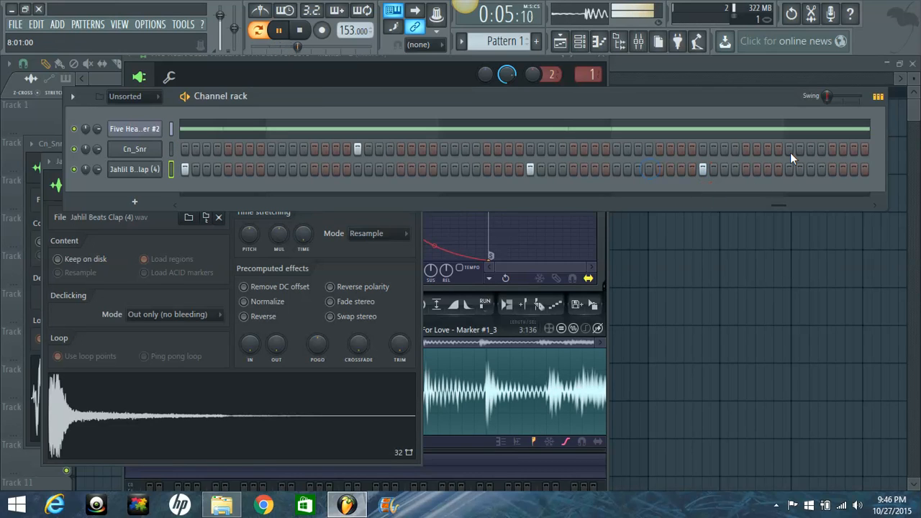
pyautogui.moveTo(783, 206); pyautogui.dragTo(888, 206)
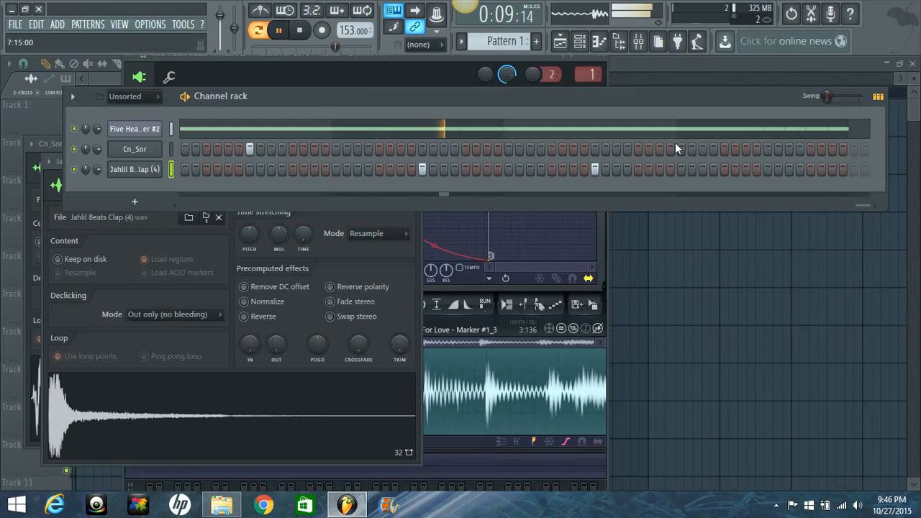
pyautogui.click(594, 169)
pyautogui.click(594, 150)
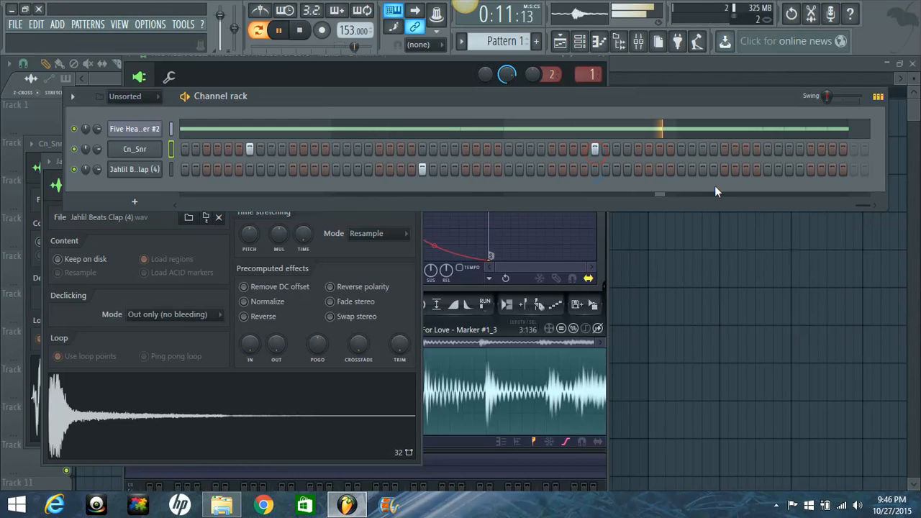
# Add a closing roll of both Cn_Snr and the Jahlil Beats clap on steps 9, 11, 13 and 15 of bar 8.
pyautogui.click(767, 150)
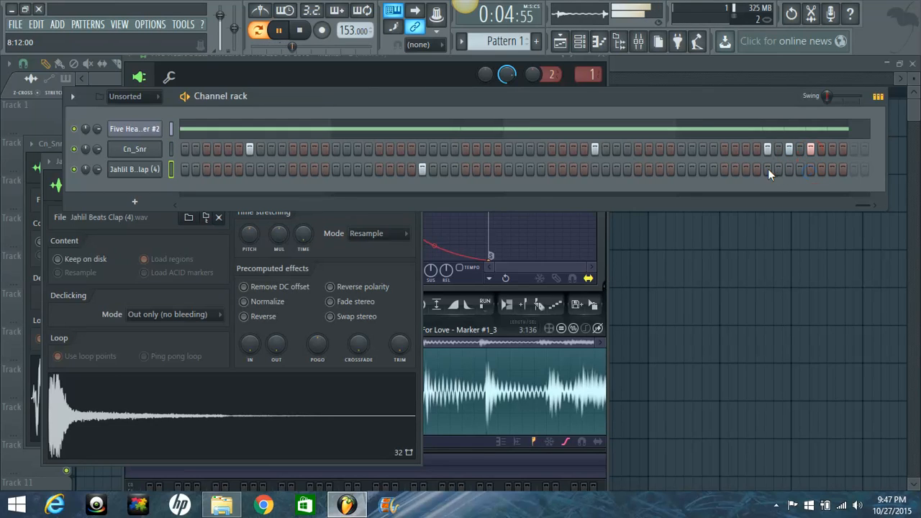
pyautogui.click(862, 204)
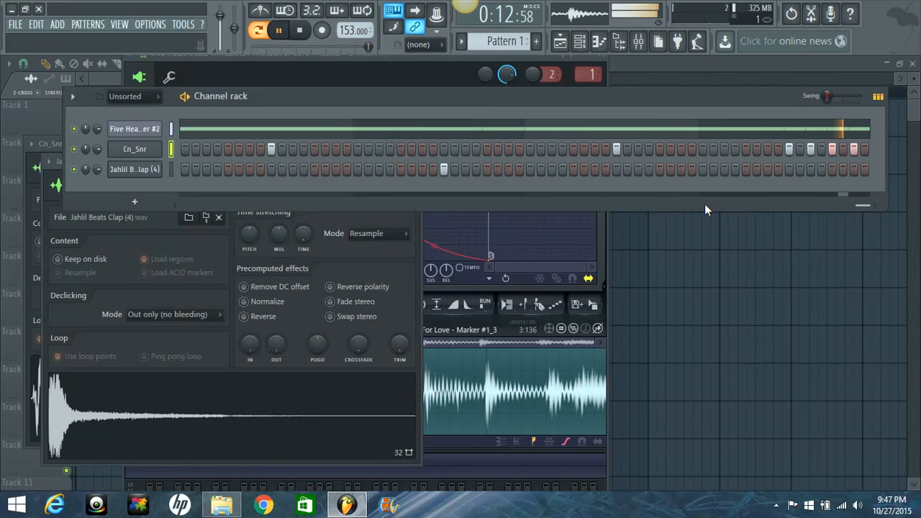
pyautogui.click(788, 171)
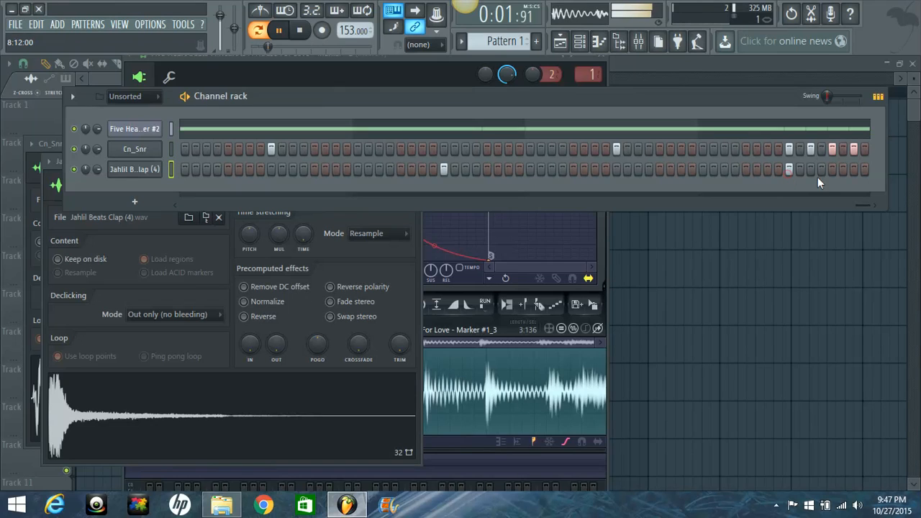
pyautogui.click(812, 173)
pyautogui.click(832, 172)
pyautogui.click(854, 171)
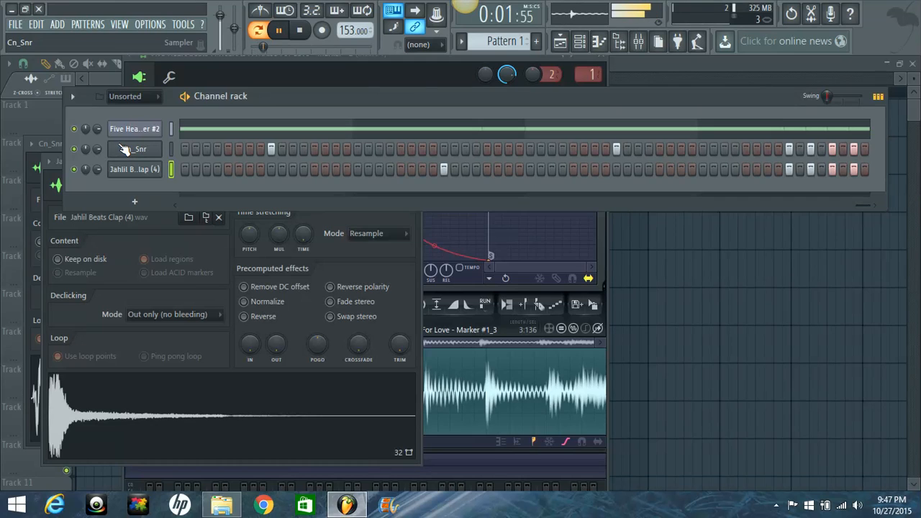
# Stop the pattern, replay it briefly to check the snare and clap hits, and stop playback again.
pyautogui.press('space')
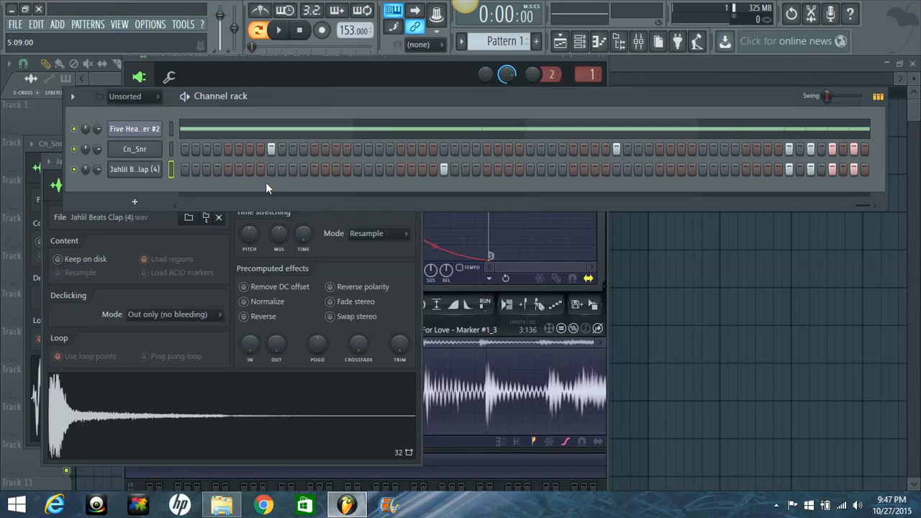
pyautogui.press('space')
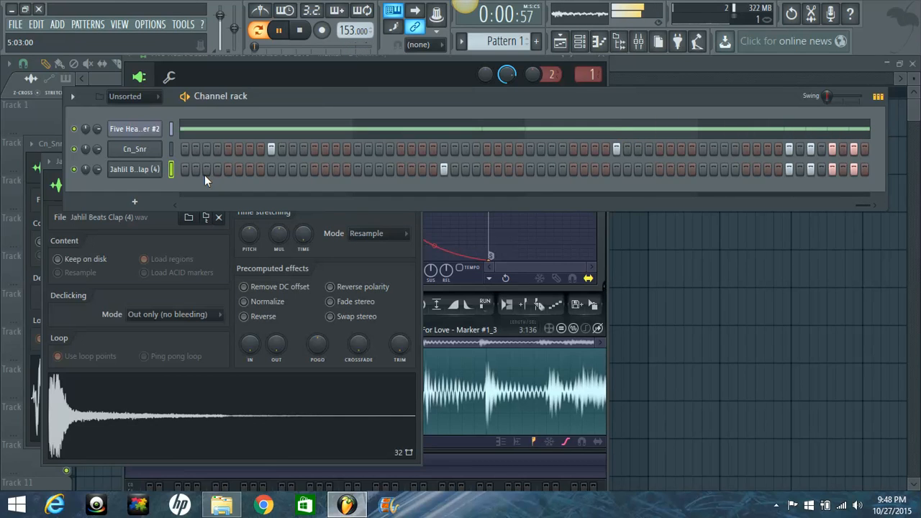
pyautogui.press('space')
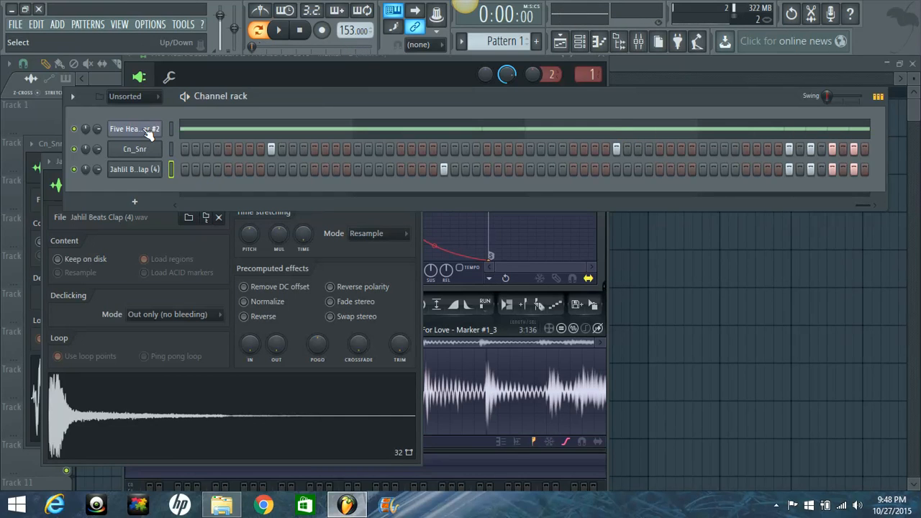
# Route the Five Heart beats Slicex channel to mixer Insert 1.
pyautogui.click(637, 41)
pyautogui.click(40, 115)
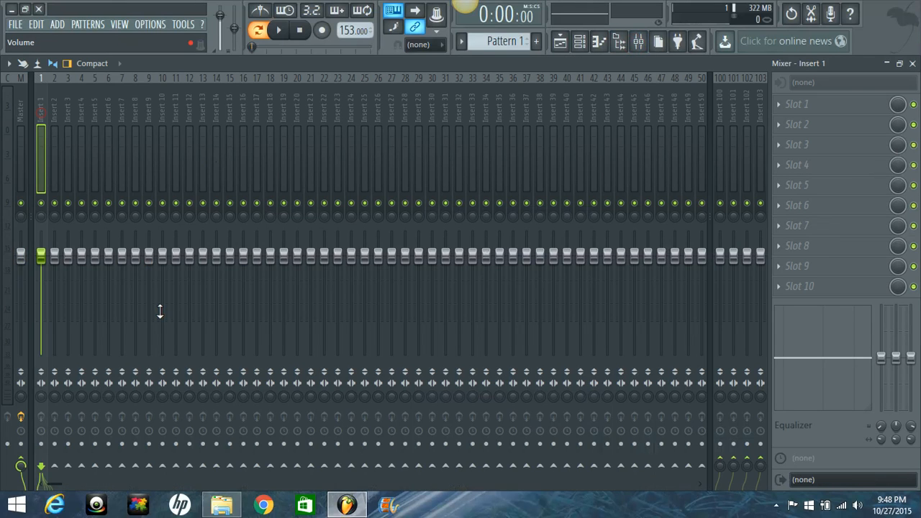
pyautogui.hotkey('ctrl', 'l')
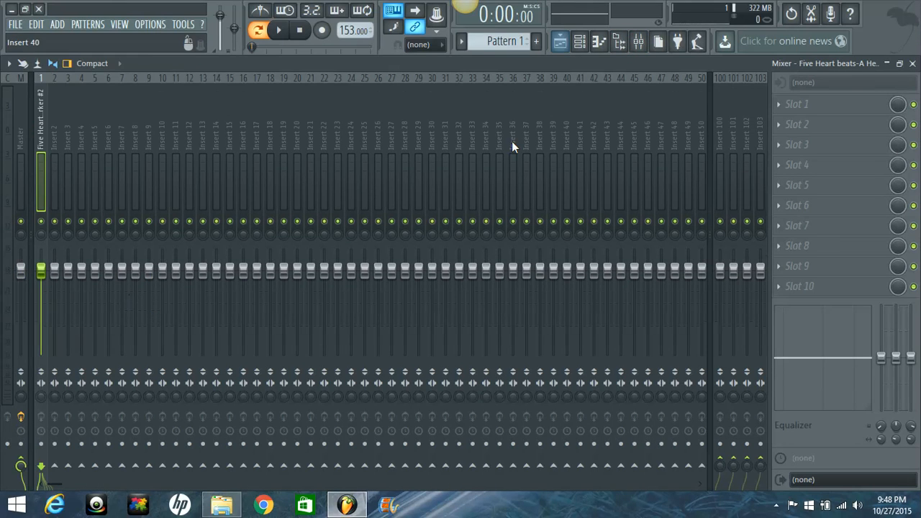
# Reposition the channel rack over the mixer and mute the Cn_Snr and Jahlil Beats Clap (4) channels.
pyautogui.click(579, 41)
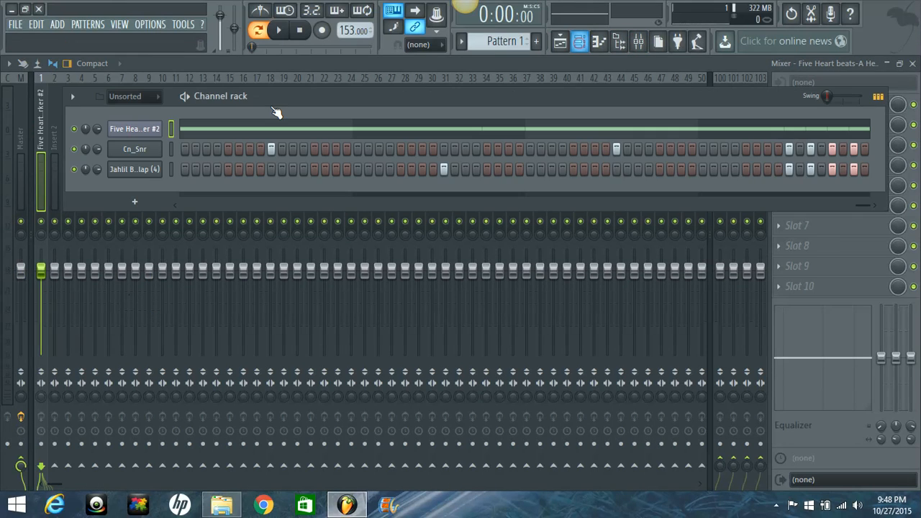
pyautogui.click(143, 151)
pyautogui.click(391, 145)
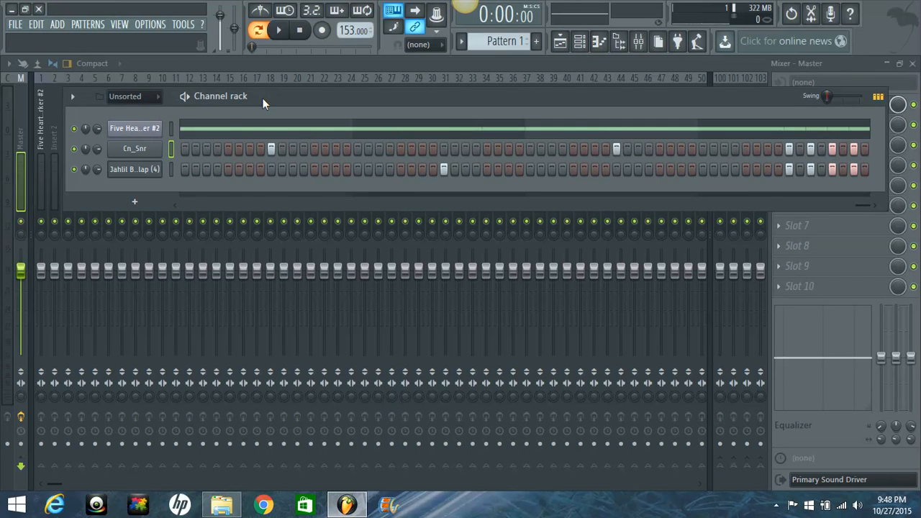
pyautogui.moveTo(262, 98); pyautogui.dragTo(347, 65)
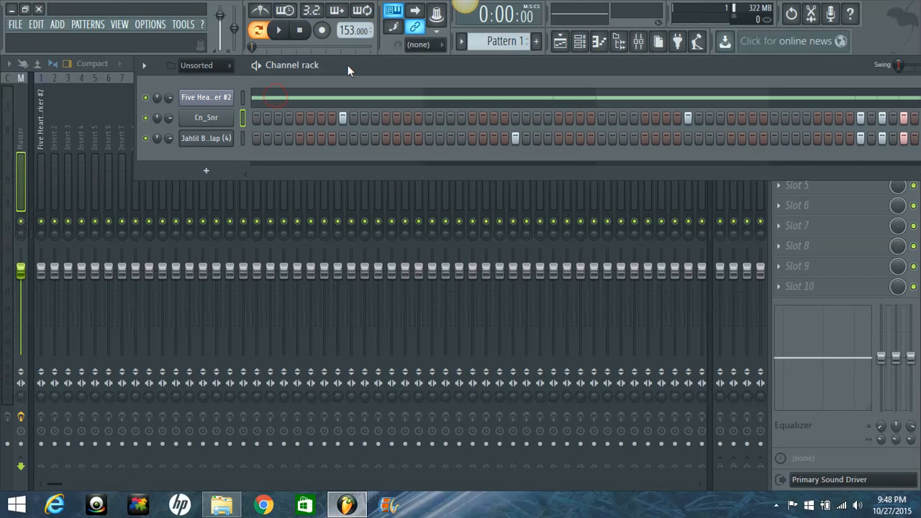
pyautogui.click(40, 134)
pyautogui.click(580, 43)
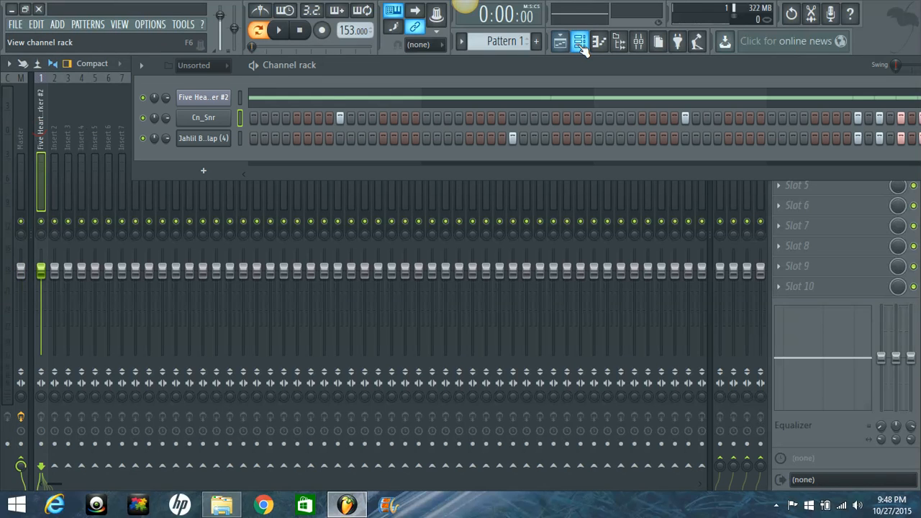
pyautogui.click(143, 117)
pyautogui.click(143, 138)
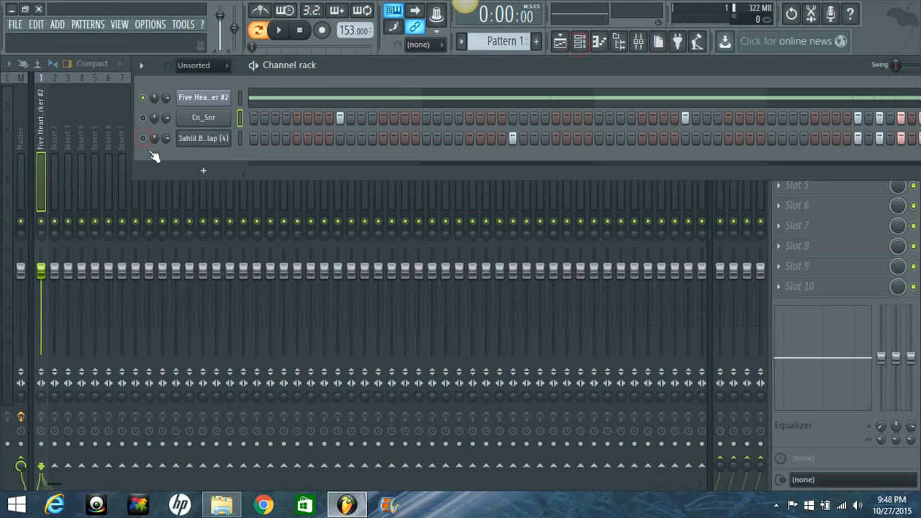
# Load Fruity Parametric EQ 2 into slot 1 of the sample's mixer insert and move its window clear.
pyautogui.click(41, 129)
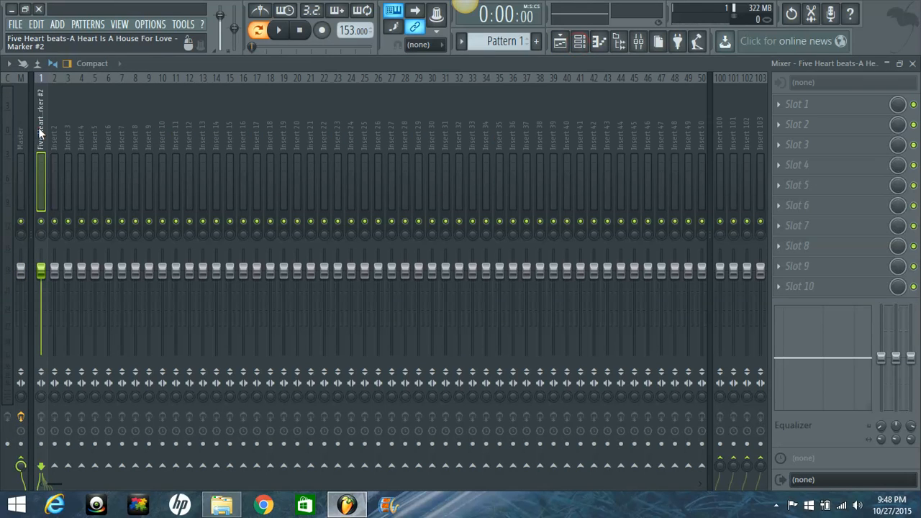
pyautogui.click(786, 109)
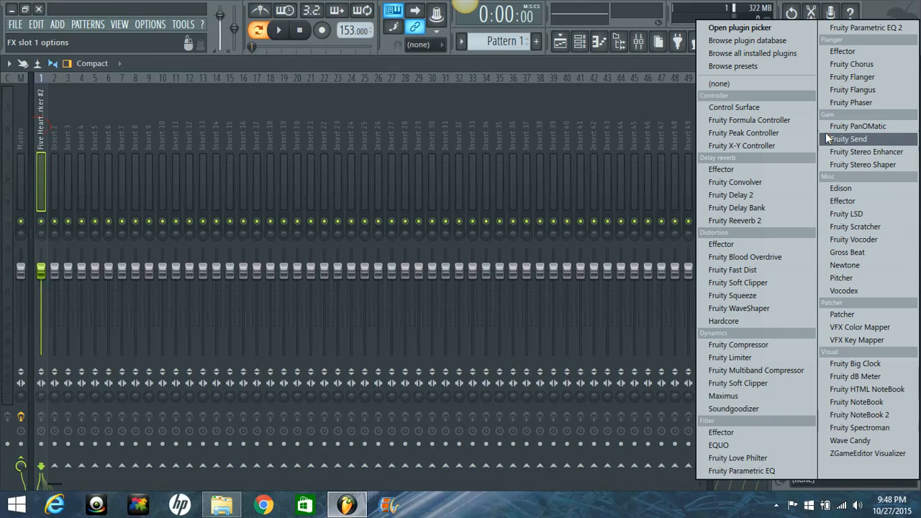
pyautogui.click(866, 28)
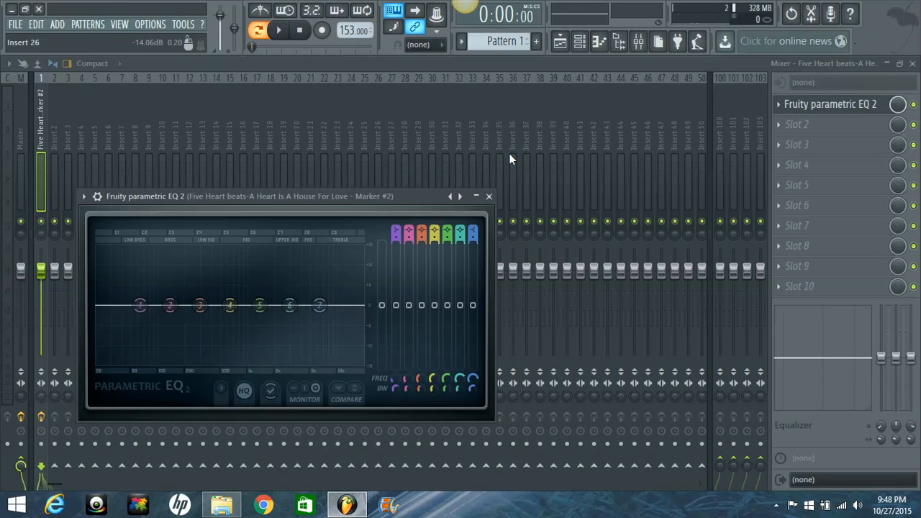
pyautogui.moveTo(311, 199); pyautogui.dragTo(361, 117)
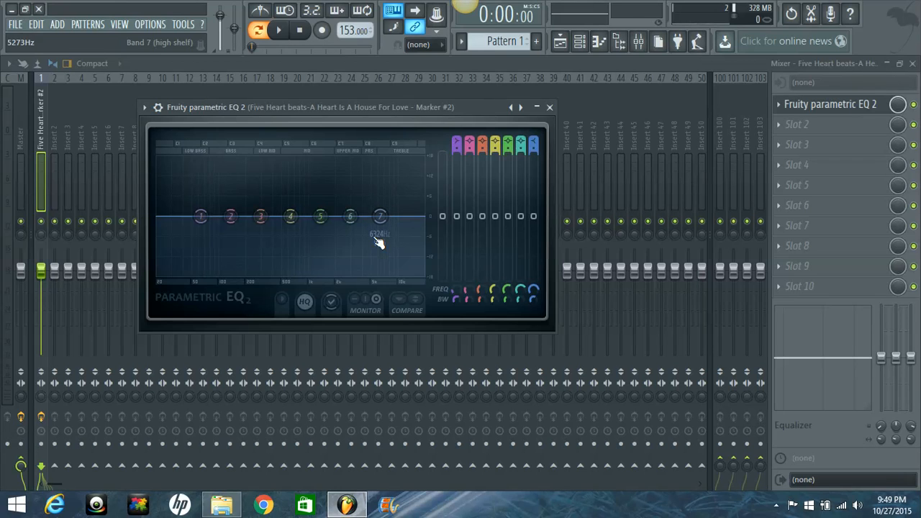
# During playback, make EQ band 1 a high pass at about 200 Hz and switch off bands 2 and 3.
pyautogui.press('space')
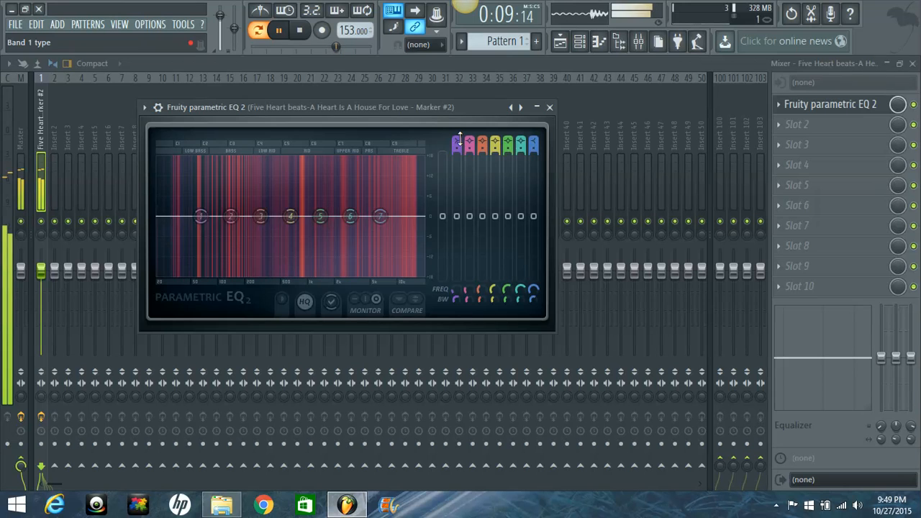
pyautogui.moveTo(458, 140); pyautogui.dragTo(456, 142)
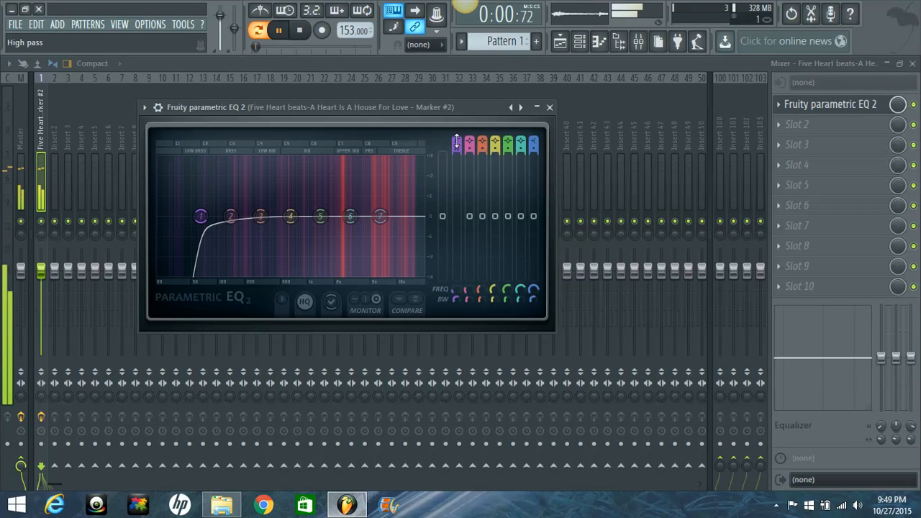
pyautogui.moveTo(201, 218); pyautogui.dragTo(264, 228)
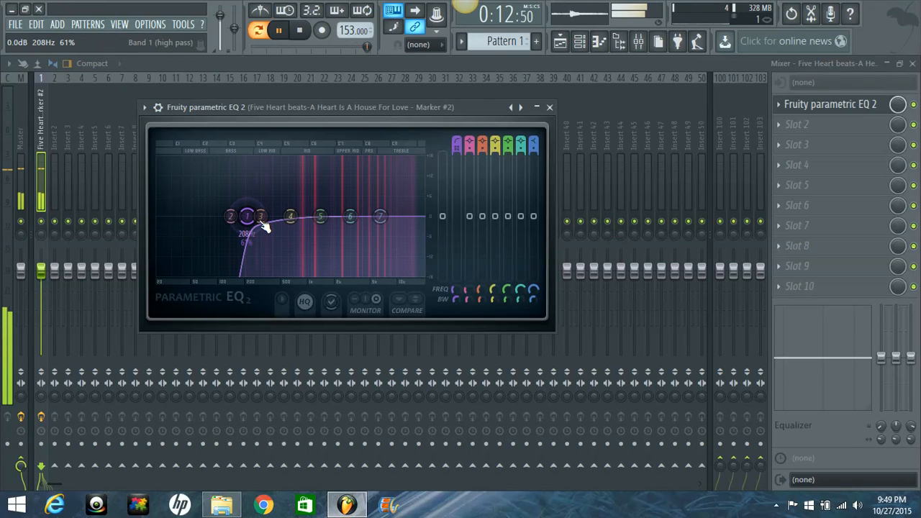
pyautogui.moveTo(265, 227); pyautogui.dragTo(247, 218)
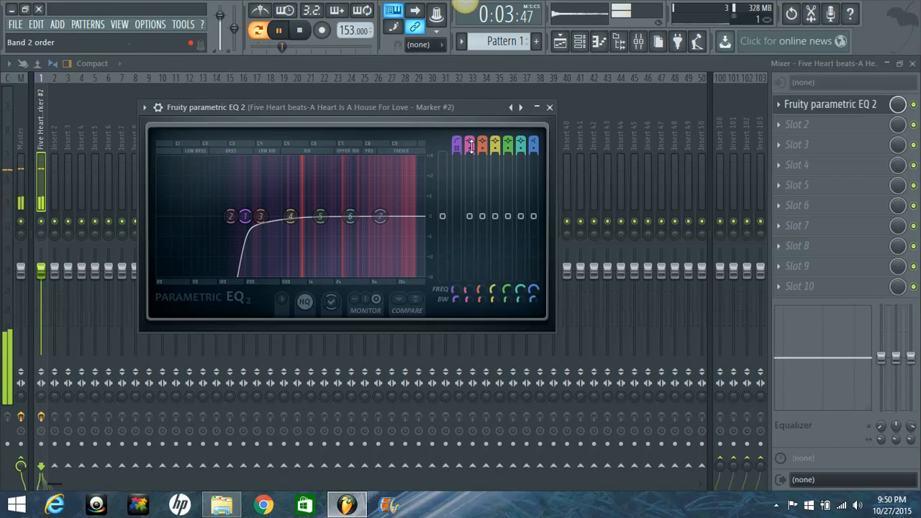
pyautogui.moveTo(469, 142); pyautogui.dragTo(464, 278)
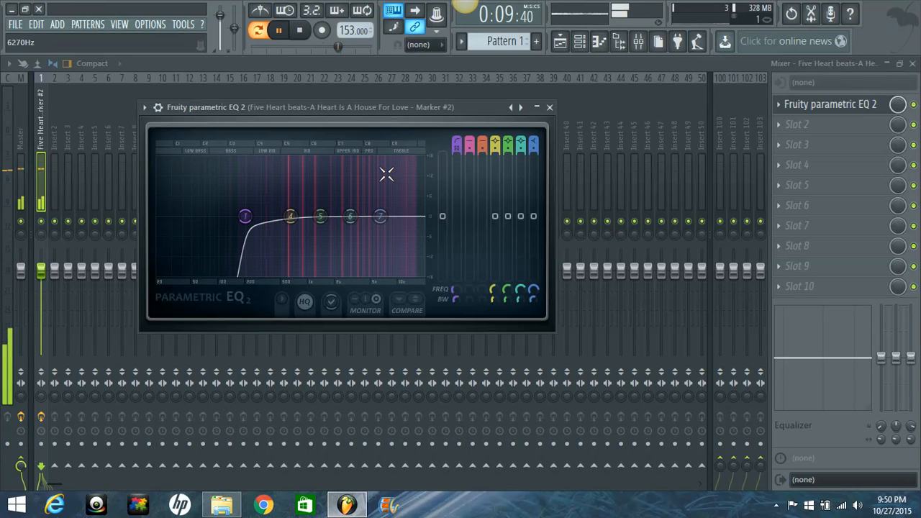
# Move EQ band 7 to the far treble end and set band 6 to a narrow boost of about 1.5 dB near 11.4 kHz.
pyautogui.moveTo(380, 216); pyautogui.dragTo(440, 222)
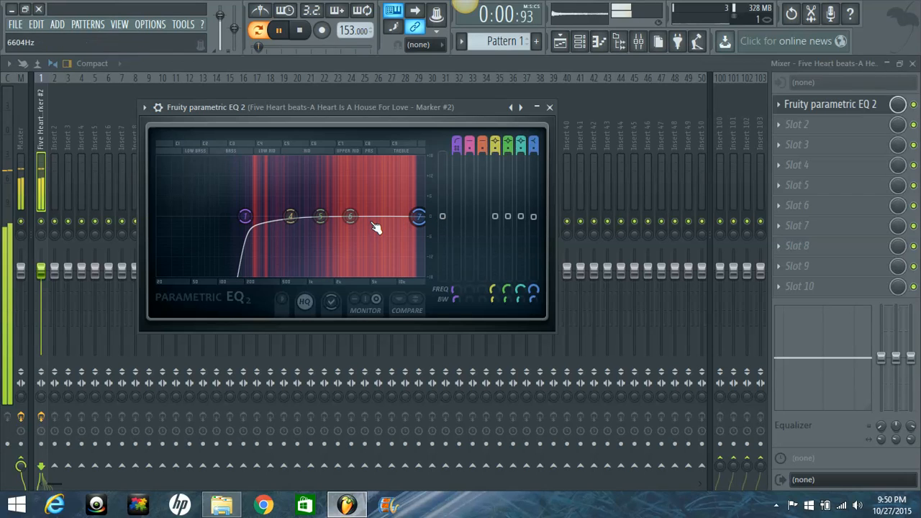
pyautogui.moveTo(350, 216); pyautogui.dragTo(402, 215)
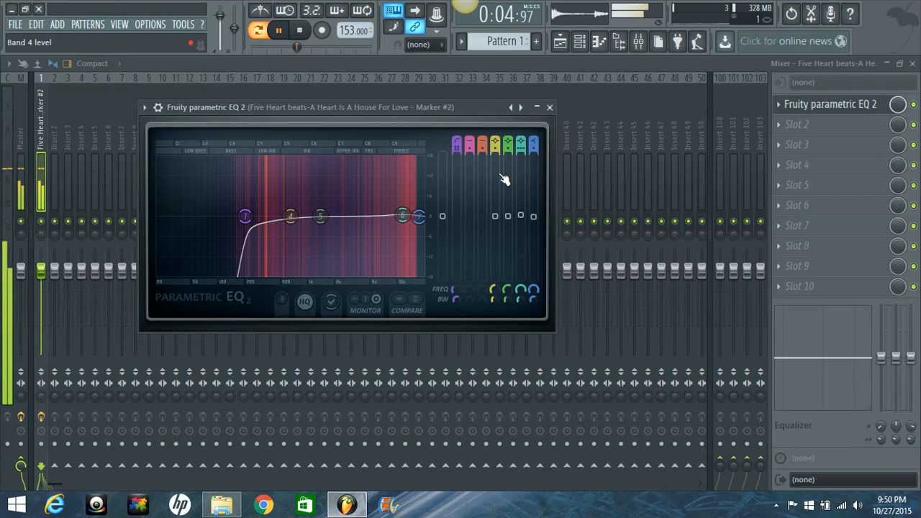
pyautogui.moveTo(405, 214); pyautogui.dragTo(406, 211)
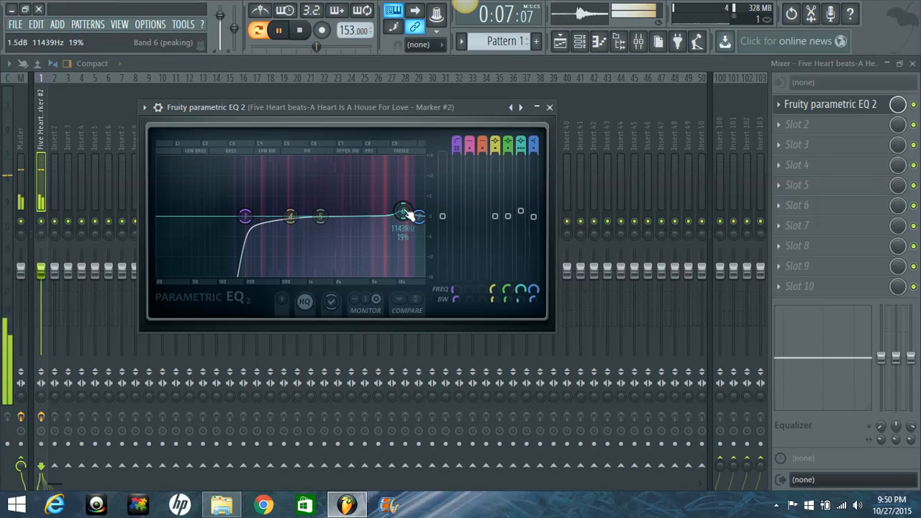
pyautogui.scroll(-5, 406, 211)
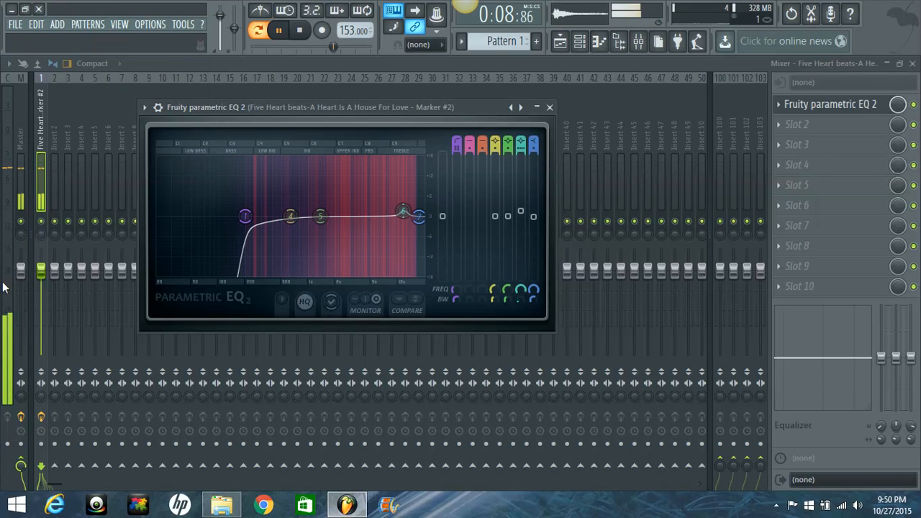
# Lower the Master volume slightly, bring the sample's insert down to 75%, and raise the system volume to 100.
pyautogui.click(21, 274)
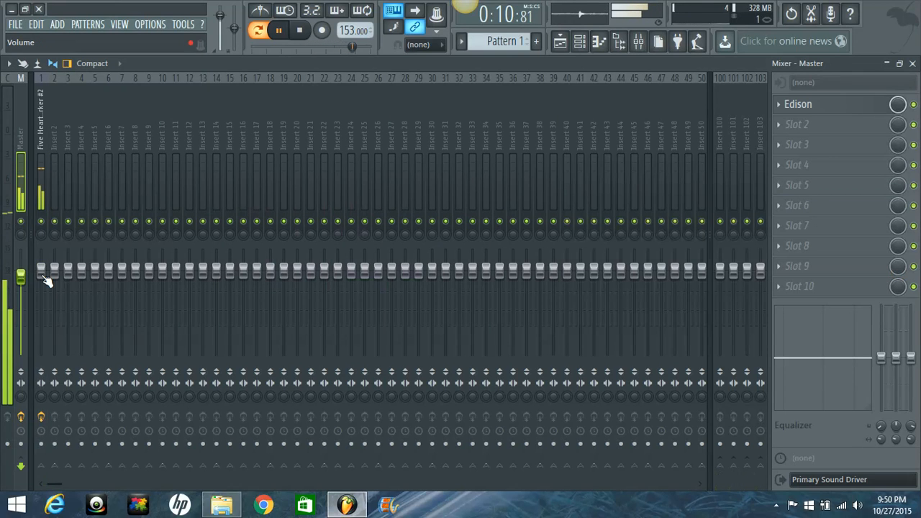
pyautogui.moveTo(41, 278); pyautogui.dragTo(48, 321)
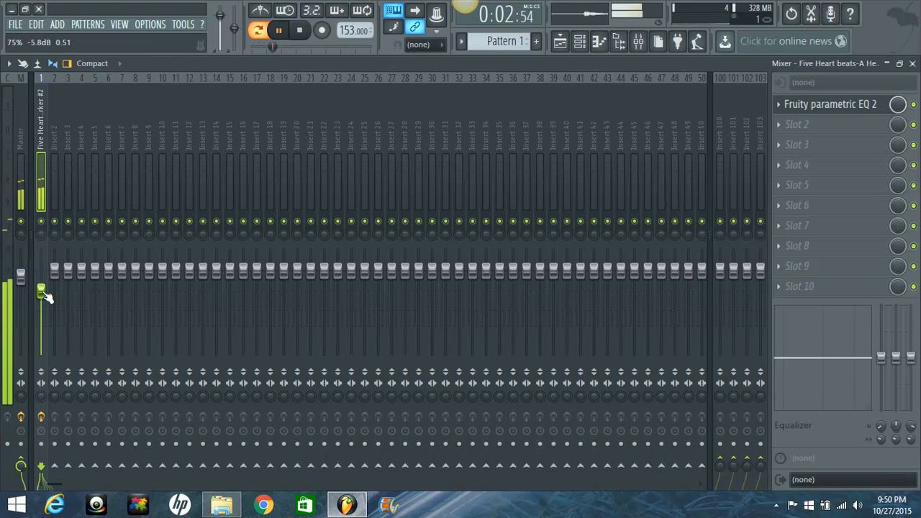
pyautogui.press('XF86AudioRaiseVolume')
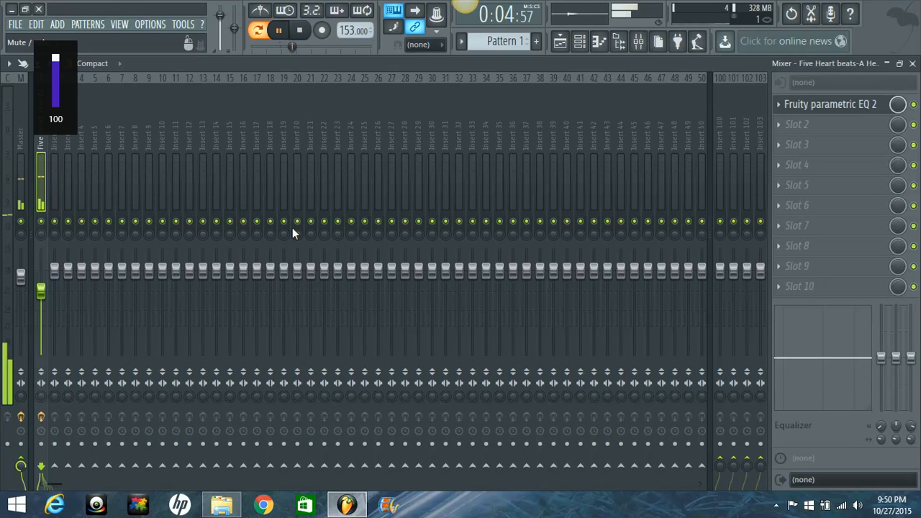
# Try a strong EQ band 6 boost of about 12.6 dB near 11.6 kHz with a bandwidth of 19%.
pyautogui.click(829, 108)
pyautogui.moveTo(406, 214); pyautogui.dragTo(407, 142)
pyautogui.scroll(5, 407, 181)
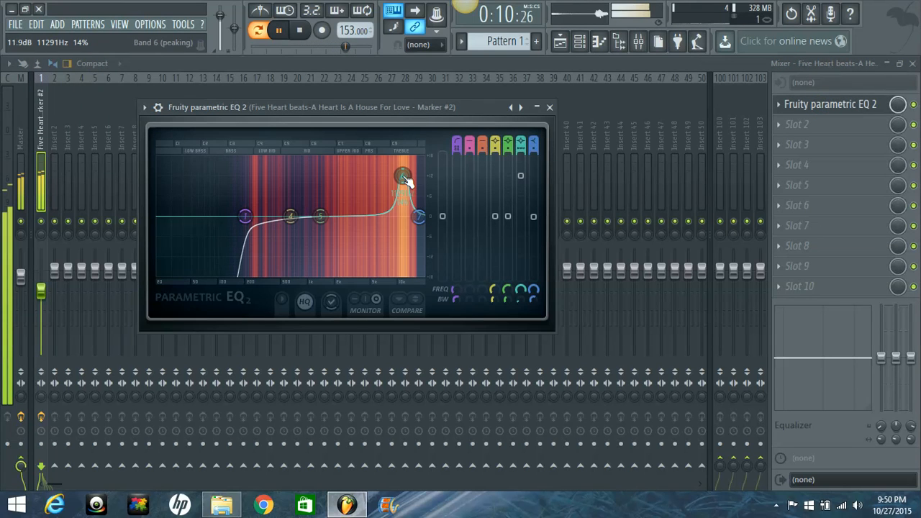
pyautogui.moveTo(406, 181)
pyautogui.mouseDown()
pyautogui.moveTo(400, 176)
pyautogui.moveTo(409, 177)
pyautogui.mouseUp()
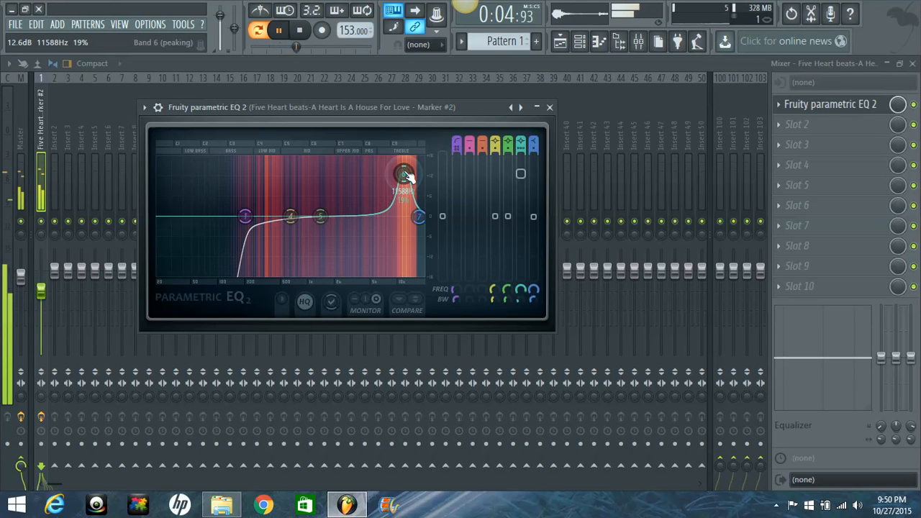
# Set the sample insert's volume to 80% and make EQ band 6 a slight cut near 11.7 kHz with 14% bandwidth.
pyautogui.click(45, 286)
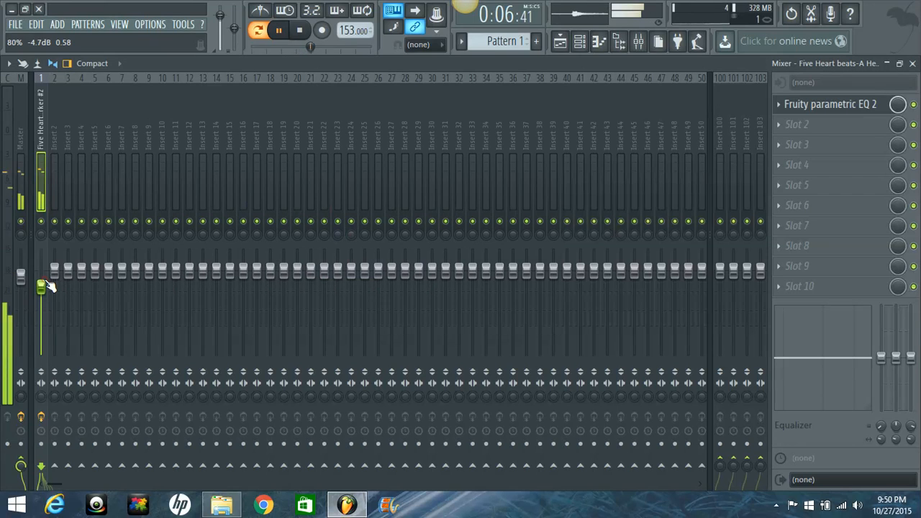
pyautogui.click(863, 107)
pyautogui.moveTo(405, 175); pyautogui.dragTo(406, 210)
pyautogui.moveTo(408, 261)
pyautogui.mouseDown()
pyautogui.moveTo(408, 279)
pyautogui.moveTo(399, 274)
pyautogui.mouseUp()
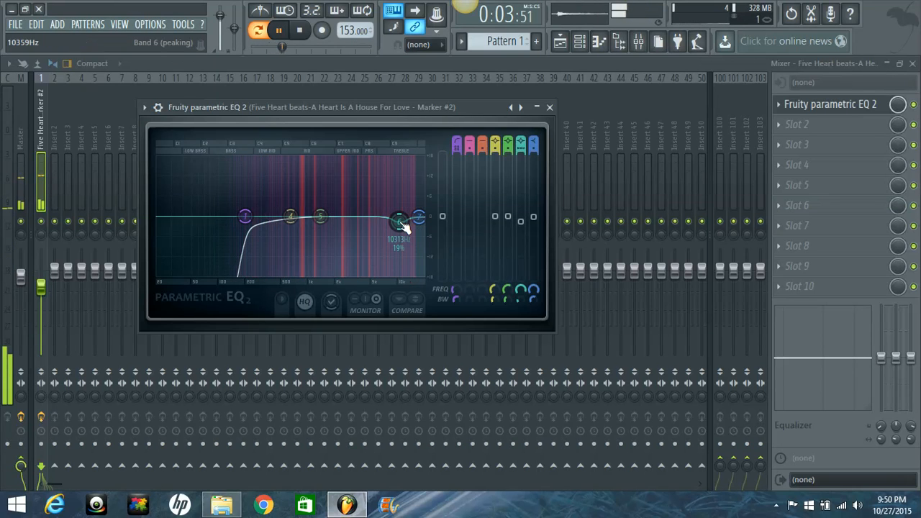
pyautogui.scroll(-3, 401, 224)
pyautogui.scroll(1, 401, 223)
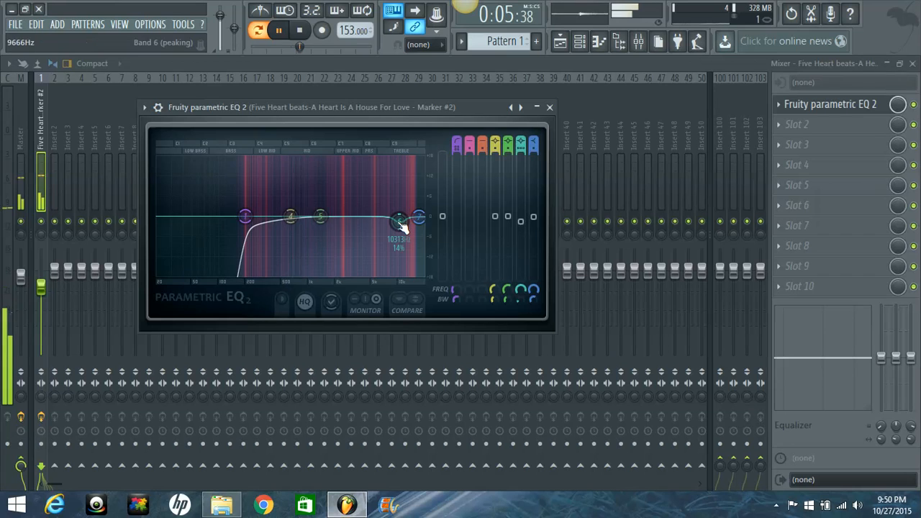
pyautogui.moveTo(401, 224); pyautogui.dragTo(407, 229)
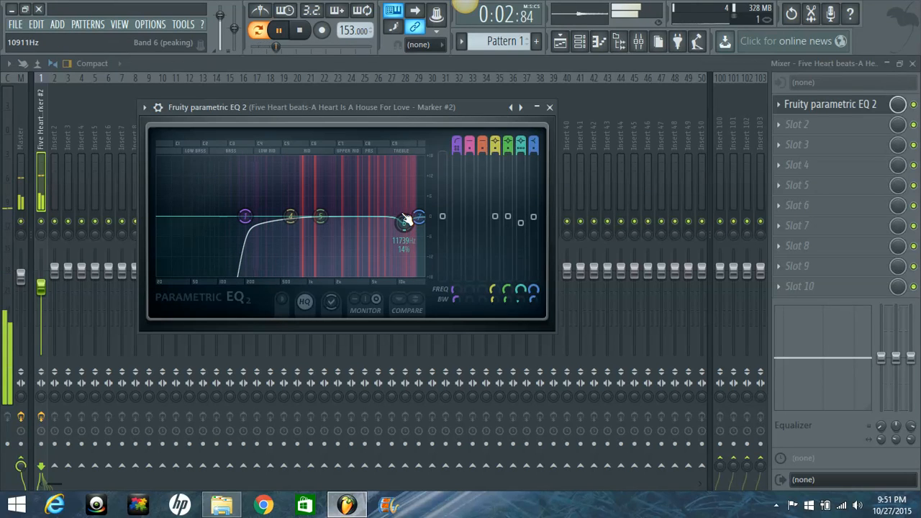
# Set EQ band 5 to a boost of about 2.4 dB near 4045 Hz with 24% bandwidth.
pyautogui.moveTo(321, 216); pyautogui.dragTo(364, 231)
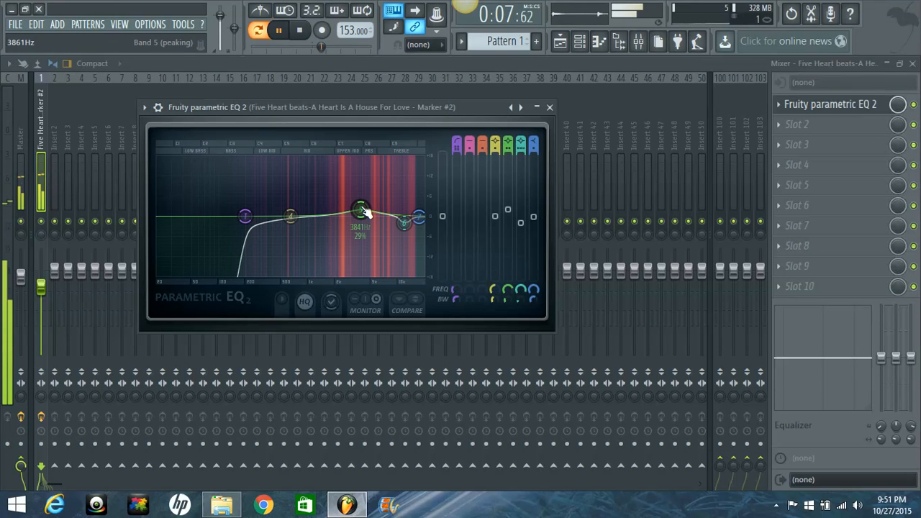
pyautogui.scroll(-5, 363, 212)
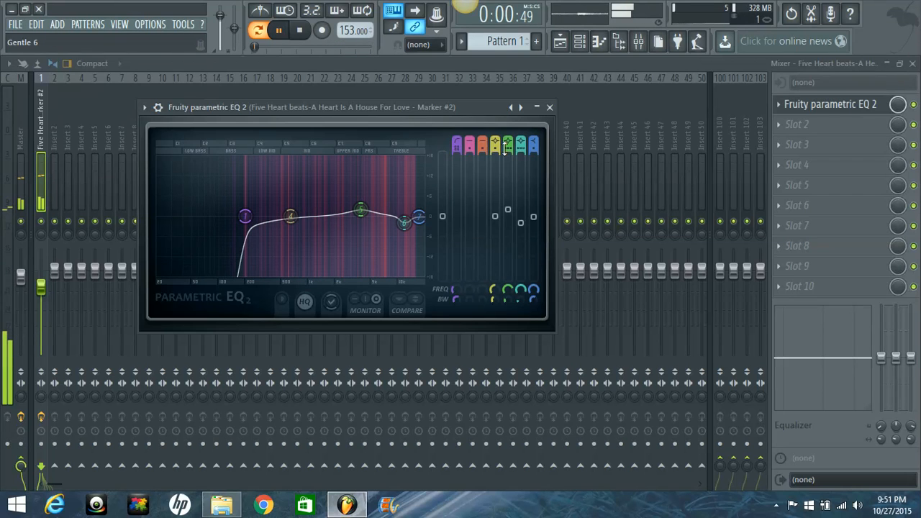
pyautogui.moveTo(364, 210); pyautogui.dragTo(372, 206)
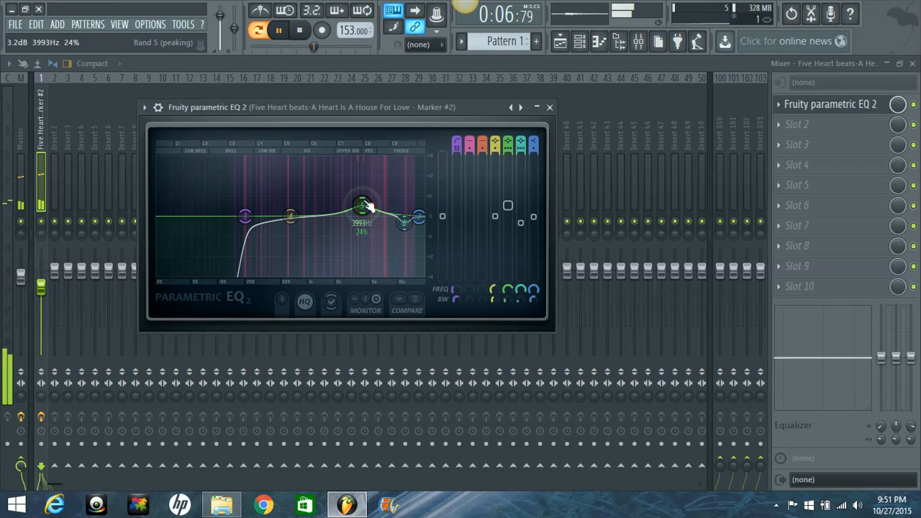
pyautogui.moveTo(368, 206); pyautogui.dragTo(369, 209)
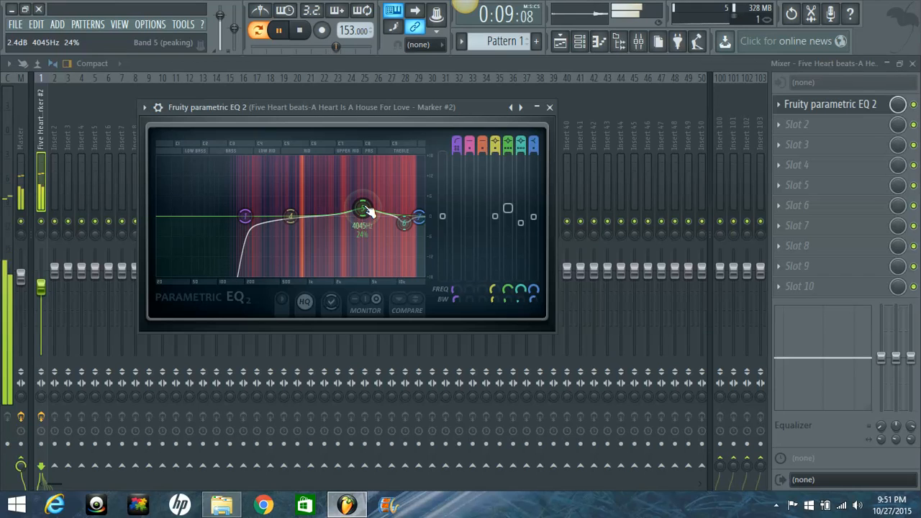
# Try a narrow EQ band 4 boost of about 6.7 dB near 549 Hz, switch band 4 off, and reset band 3's filter type.
pyautogui.moveTo(292, 219); pyautogui.dragTo(287, 181)
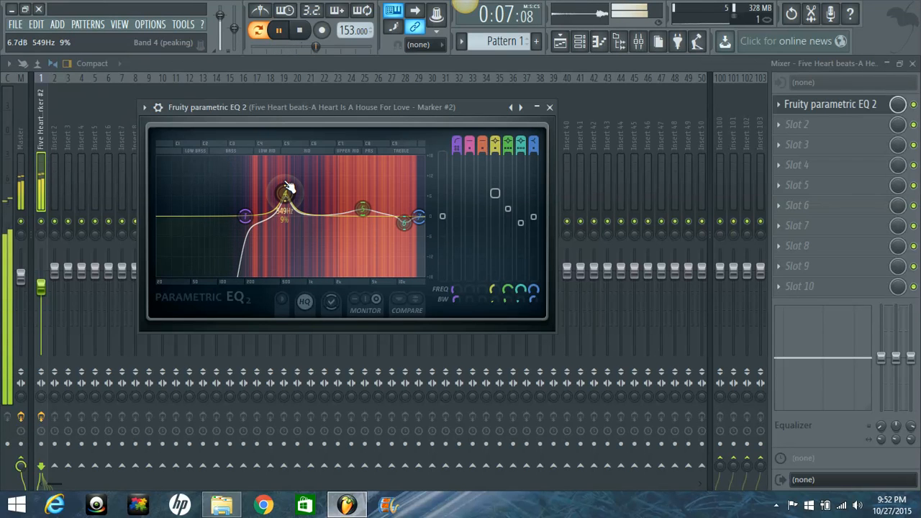
pyautogui.moveTo(494, 142); pyautogui.dragTo(494, 161)
pyautogui.rightClick(485, 138)
pyautogui.click(498, 146)
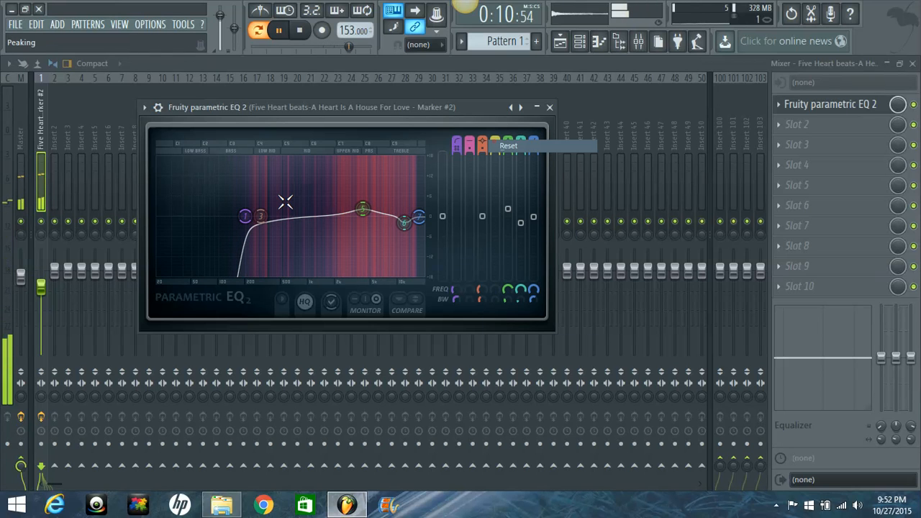
# Set the sample's EQ band 3 to a boost of about 2.7 dB near 321 Hz with 19% bandwidth and close the EQ.
pyautogui.moveTo(261, 215); pyautogui.dragTo(269, 218)
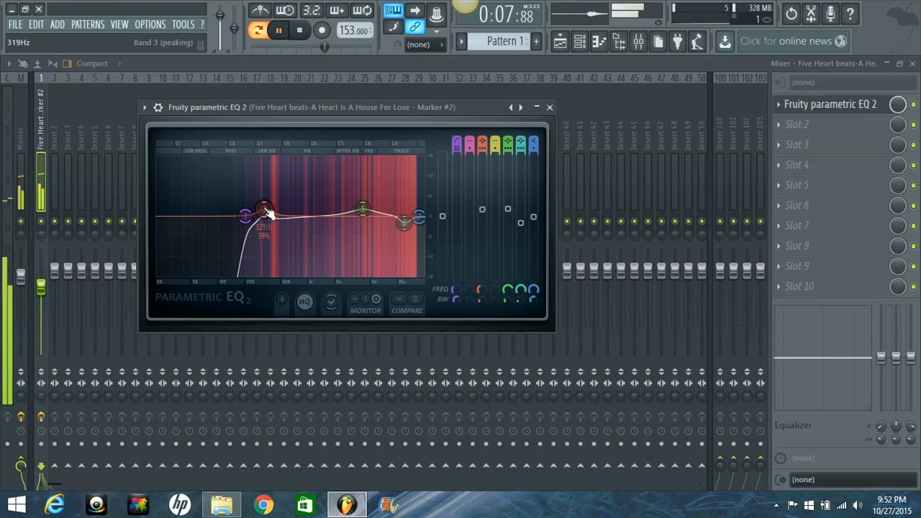
pyautogui.moveTo(268, 213)
pyautogui.mouseDown()
pyautogui.moveTo(265, 196)
pyautogui.moveTo(266, 205)
pyautogui.mouseUp()
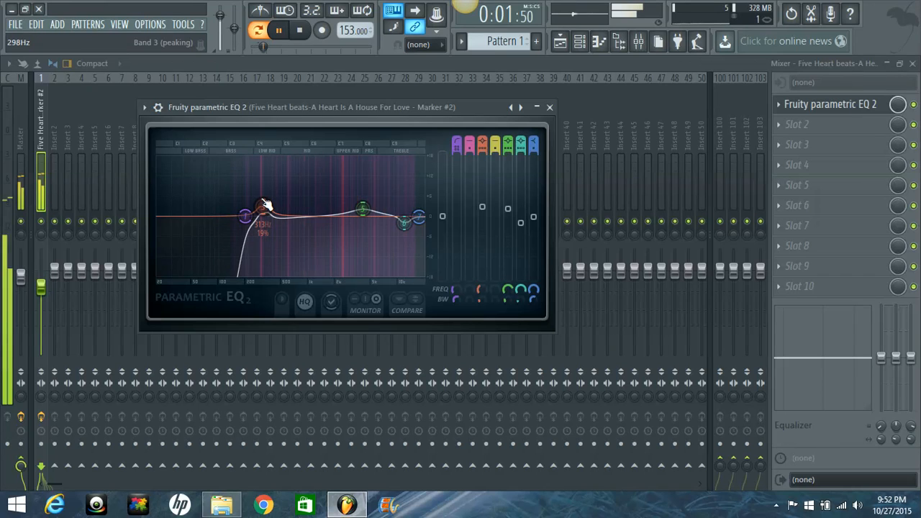
pyautogui.moveTo(265, 205); pyautogui.dragTo(275, 213)
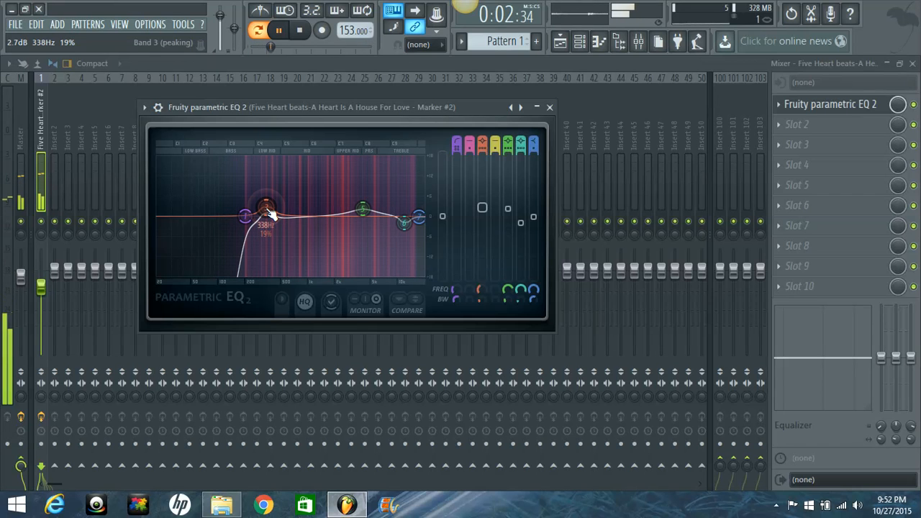
pyautogui.moveTo(272, 213); pyautogui.dragTo(268, 212)
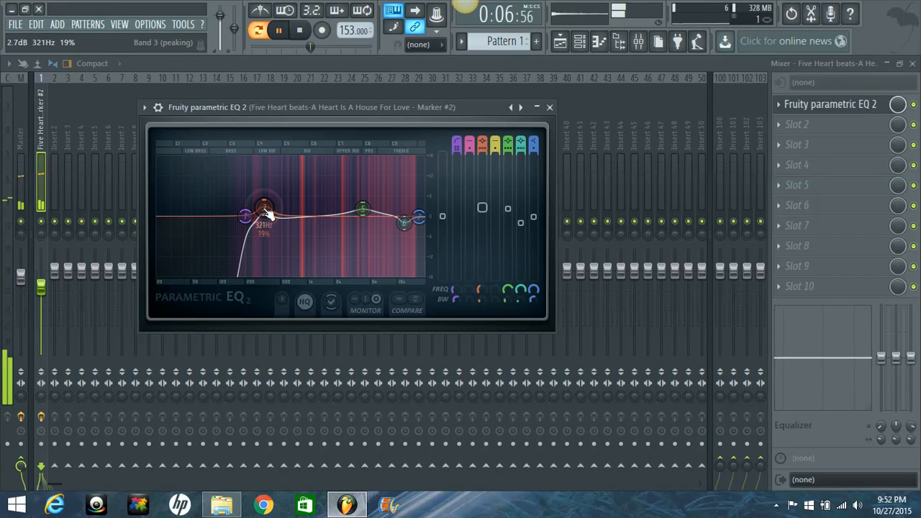
pyautogui.moveTo(268, 212); pyautogui.dragTo(269, 214)
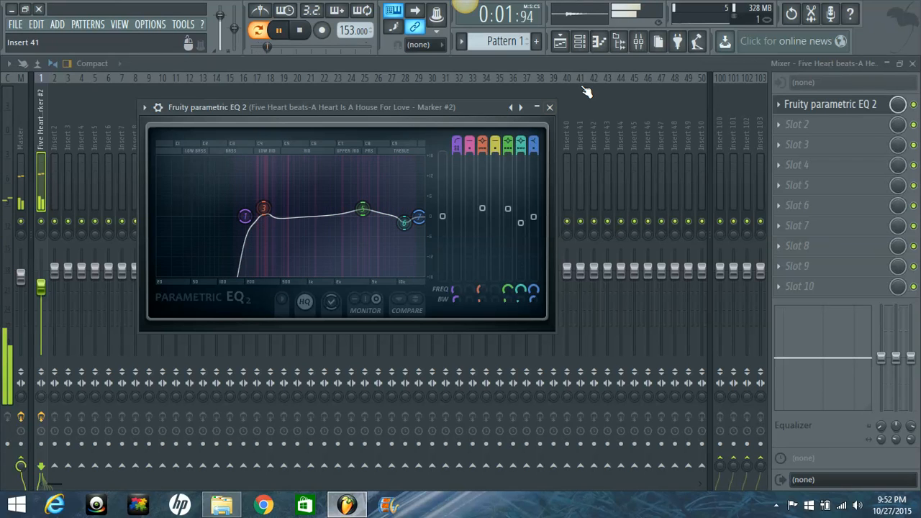
pyautogui.click(549, 107)
# Unmute the Cn_Snr channel and route all three channels to consecutive mixer tracks starting at insert 2.
pyautogui.click(579, 41)
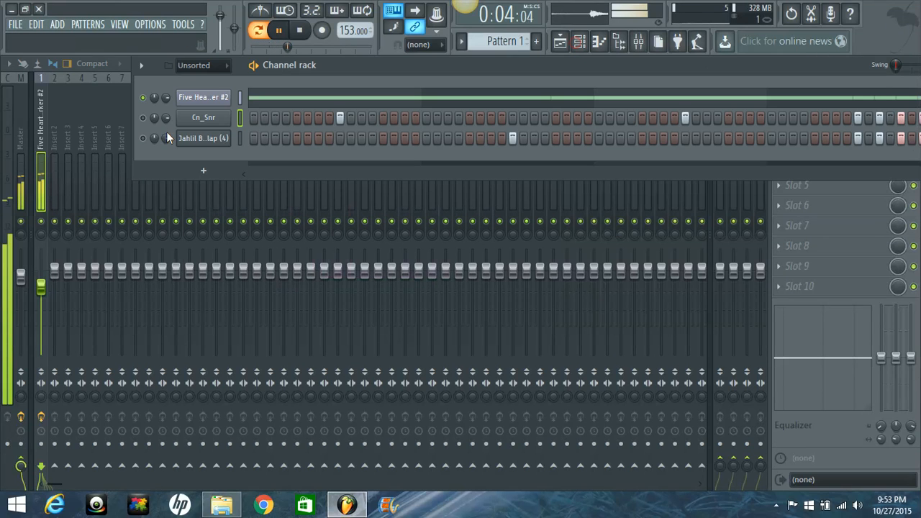
pyautogui.click(142, 117)
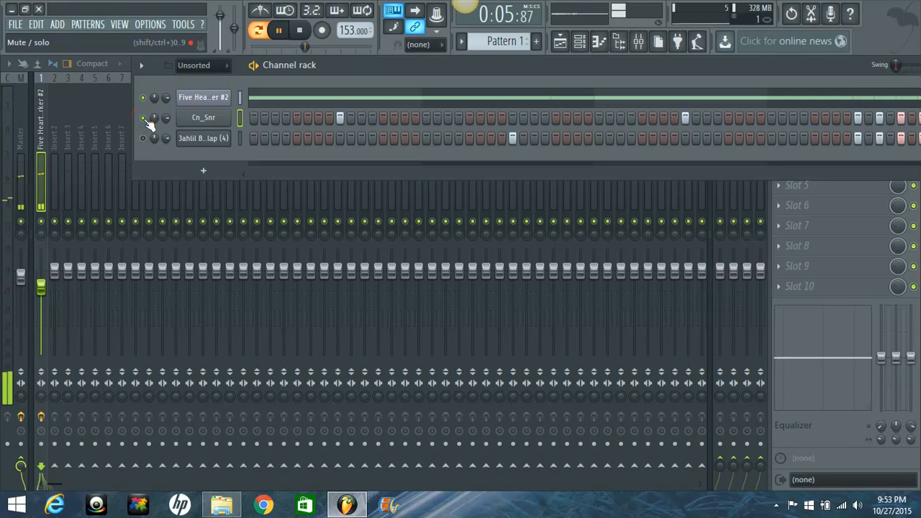
pyautogui.moveTo(442, 66); pyautogui.dragTo(385, 67)
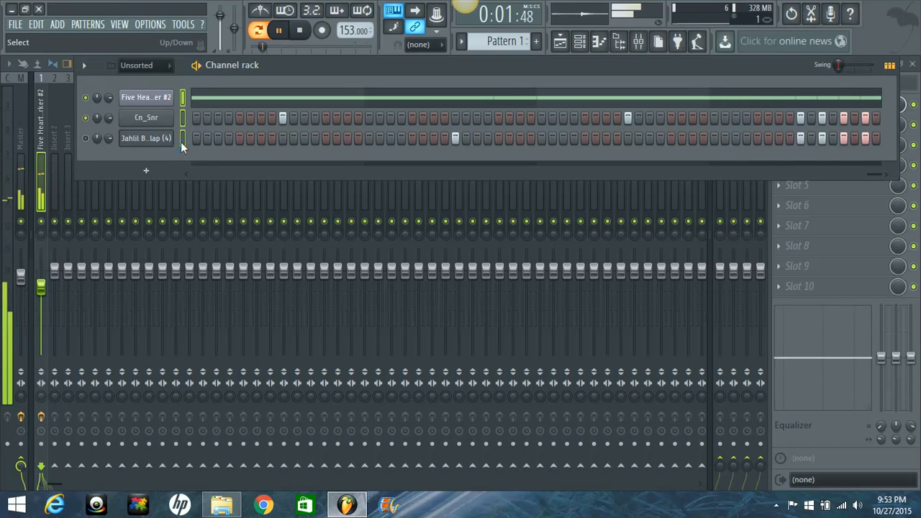
pyautogui.click(57, 139)
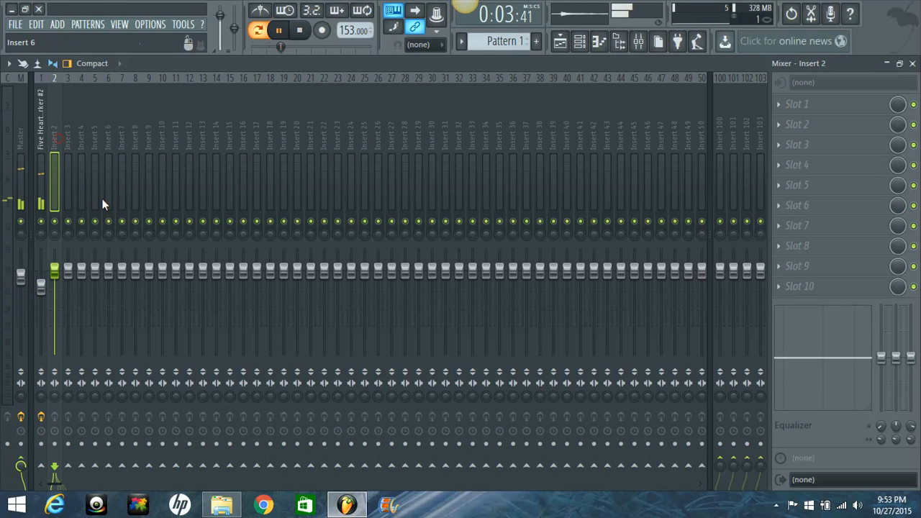
pyautogui.hotkey('ctrl', 'l')
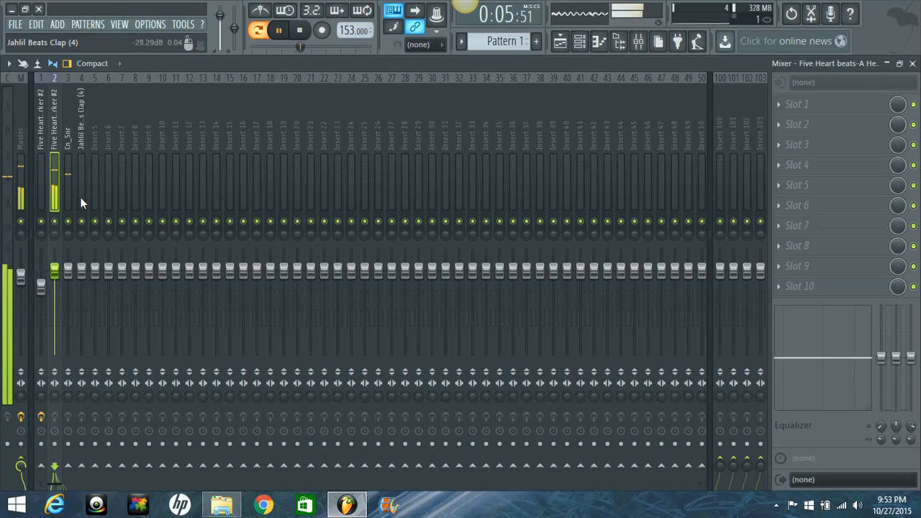
# Stop playback, mute the duplicate sample insert without effects, and move it to the far end of the mixer's insert tracks.
pyautogui.press('space')
pyautogui.click(54, 221)
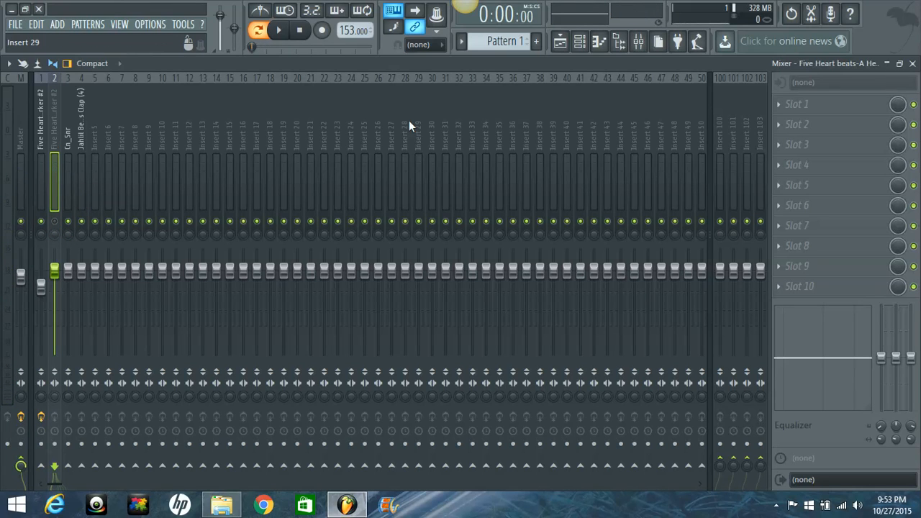
pyautogui.click(579, 41)
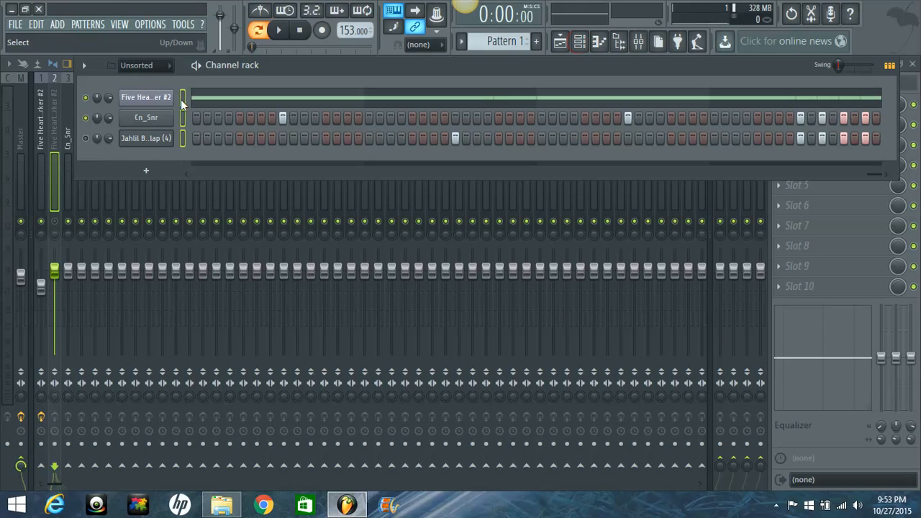
pyautogui.click(38, 130)
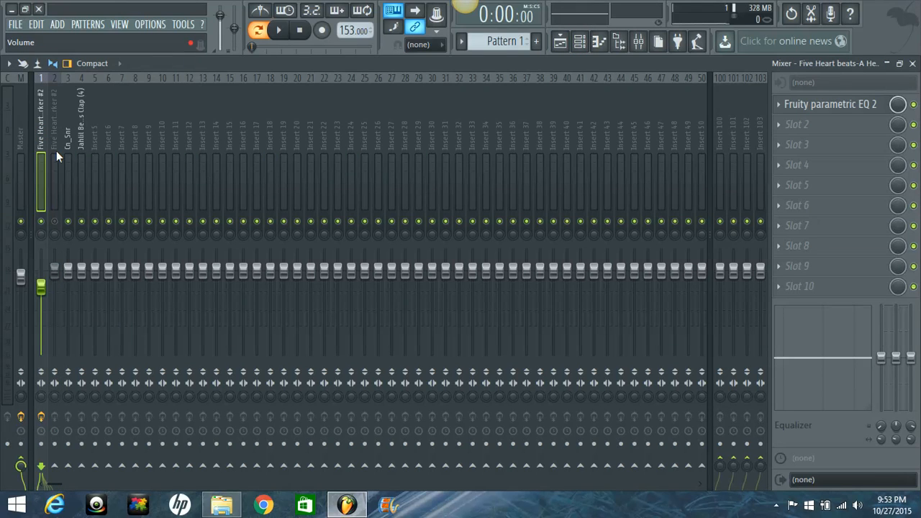
pyautogui.click(56, 150)
pyautogui.hotkey('alt', 'Left')
pyautogui.hotkey('alt', 'Left')
pyautogui.hotkey('alt', 'Left')
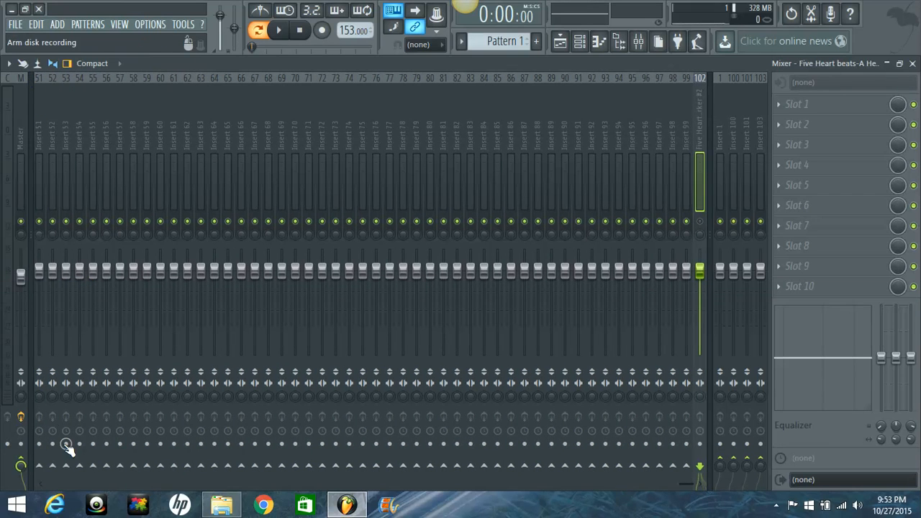
pyautogui.hscroll(-5, 44, 491)
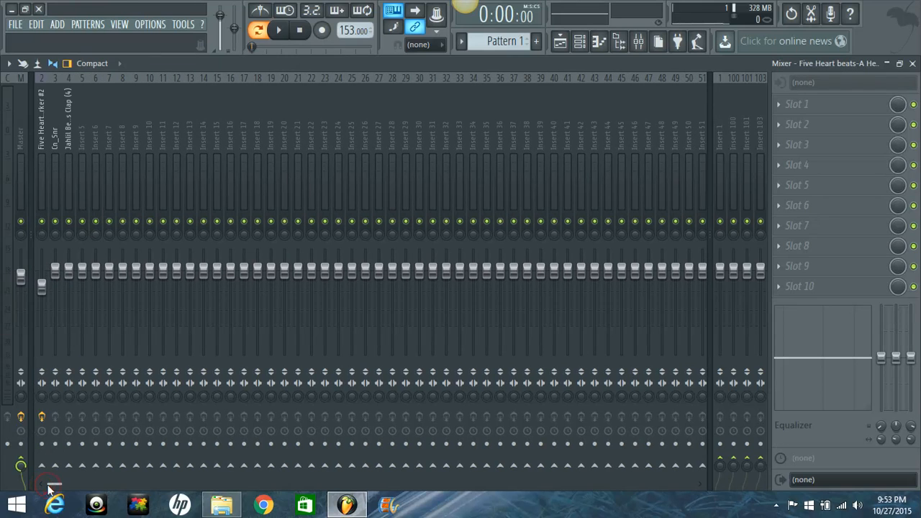
# Raise the sample insert's volume to about 83% during playback and load Fruity Parametric EQ 2 on the Cn_Snr insert.
pyautogui.press('space')
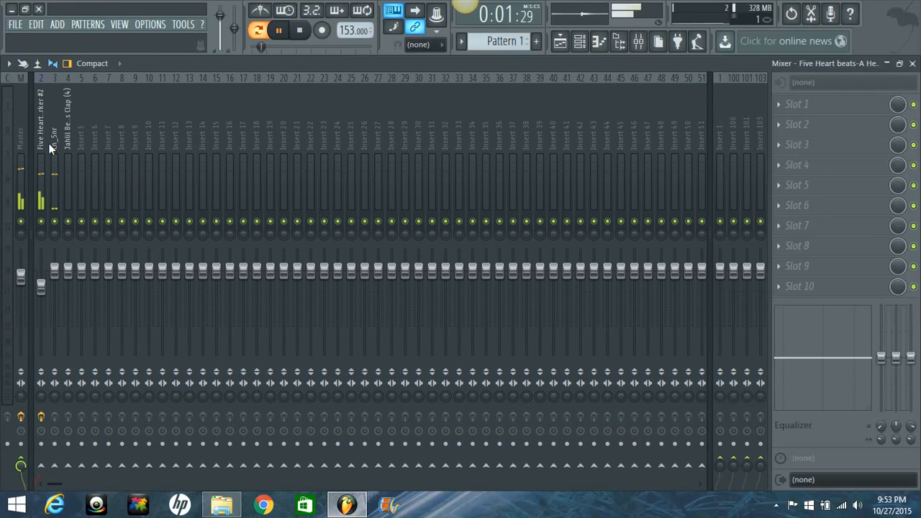
pyautogui.moveTo(41, 287); pyautogui.dragTo(41, 286)
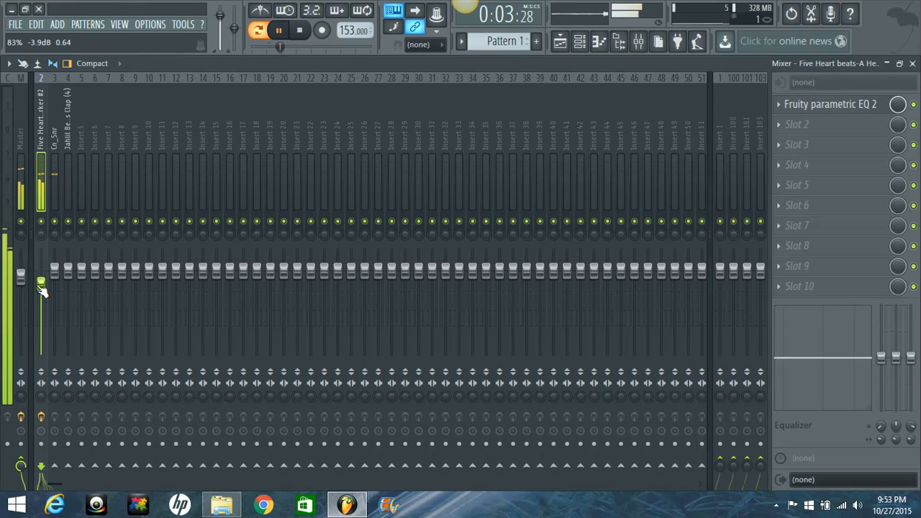
pyautogui.click(53, 123)
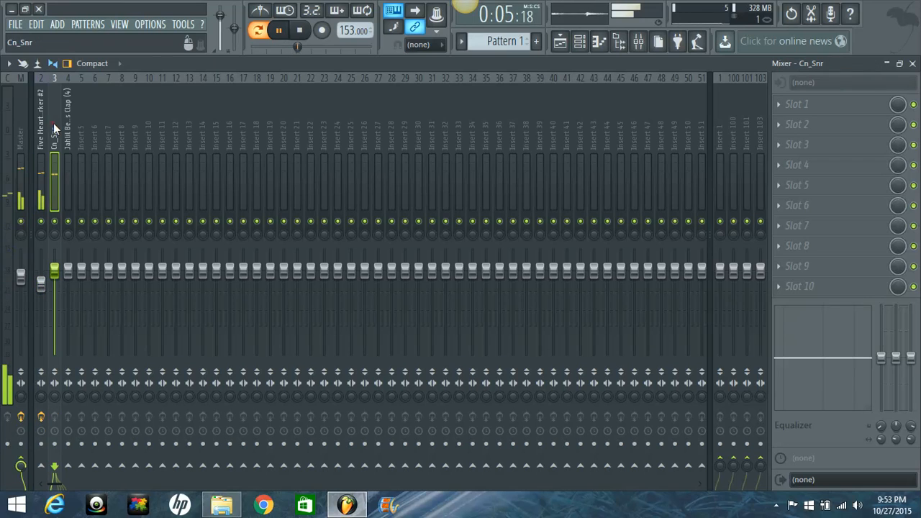
pyautogui.click(787, 106)
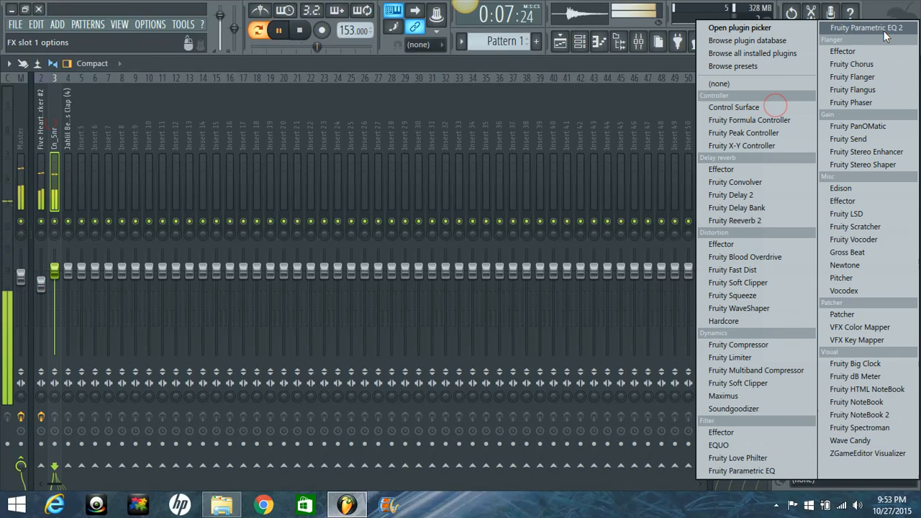
pyautogui.click(884, 30)
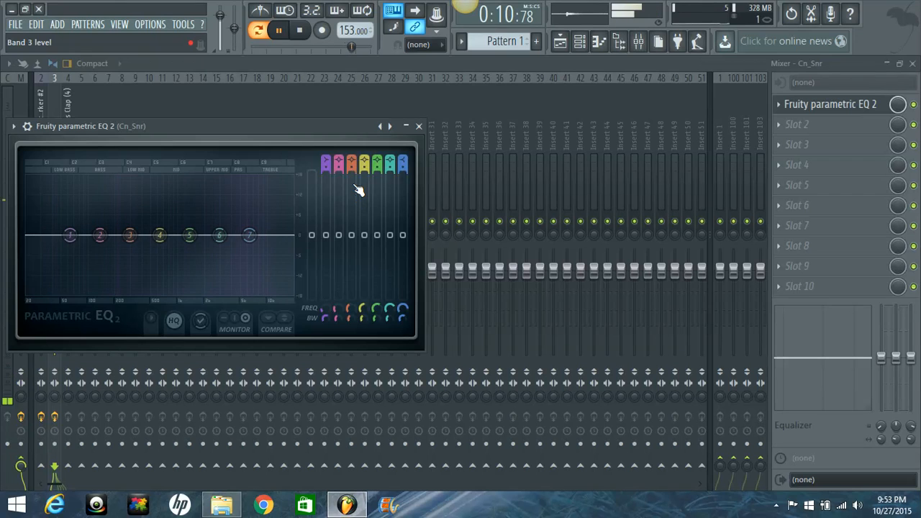
# Restore the mixer from full size and arrange the sample's and Cn_Snr's EQ windows side by side.
pyautogui.moveTo(255, 127); pyautogui.dragTo(457, 75)
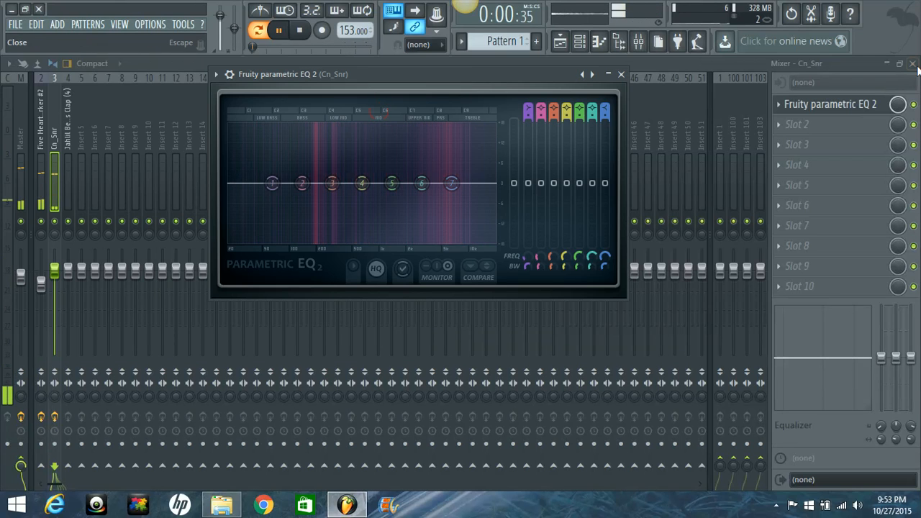
pyautogui.click(621, 75)
pyautogui.click(900, 63)
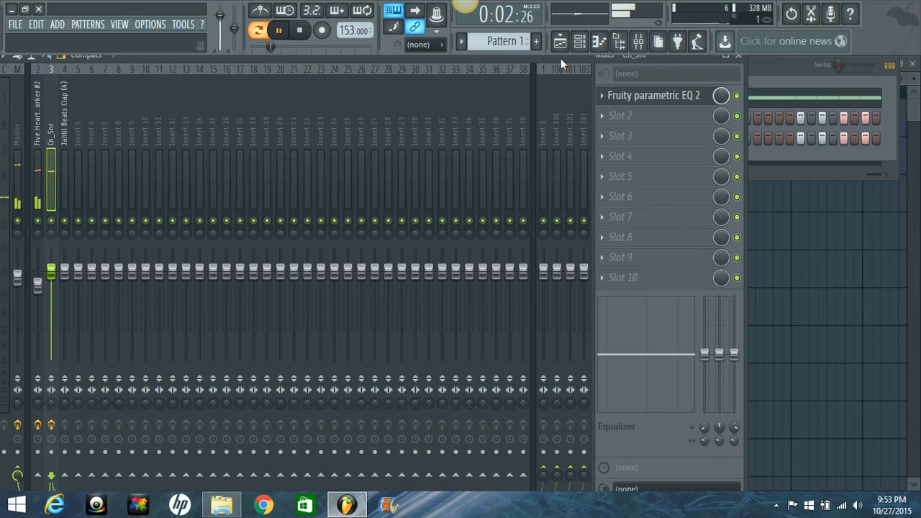
pyautogui.moveTo(561, 59); pyautogui.dragTo(770, 59)
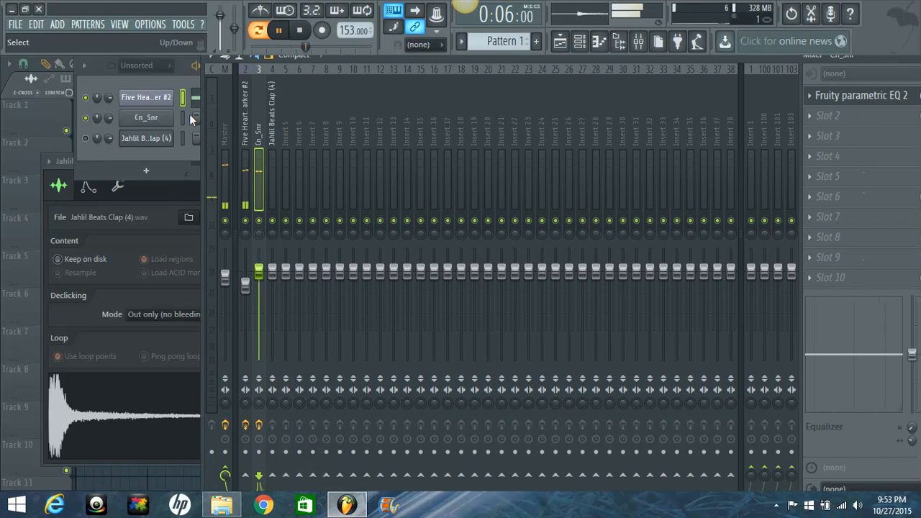
pyautogui.click(245, 122)
pyautogui.click(878, 97)
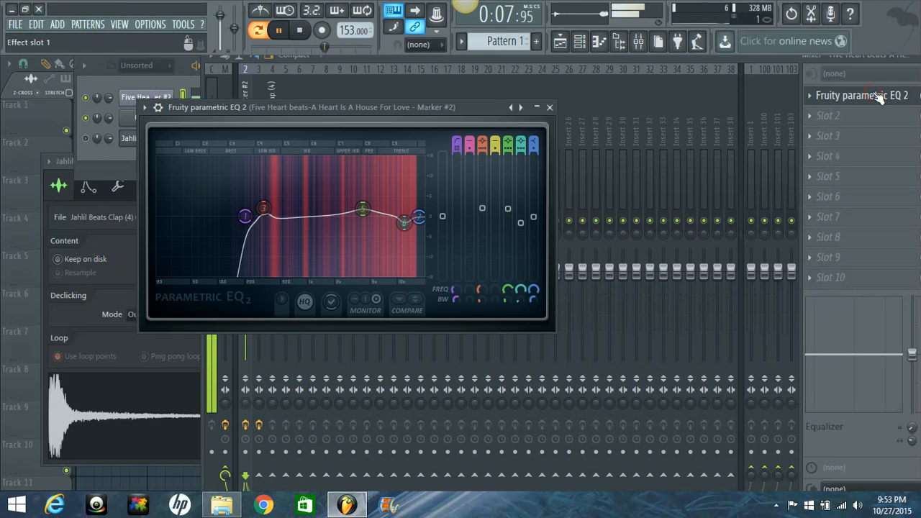
pyautogui.moveTo(264, 104); pyautogui.dragTo(118, 158)
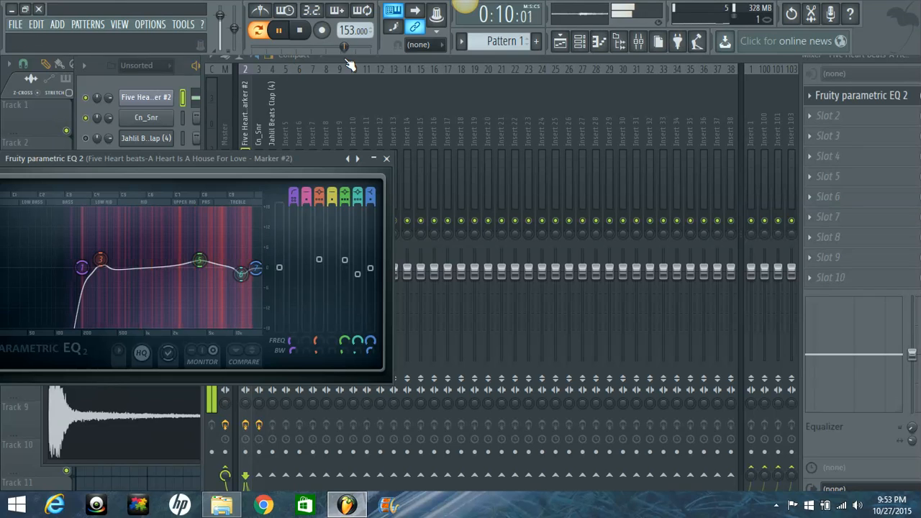
pyautogui.moveTo(346, 59); pyautogui.dragTo(596, 149)
pyautogui.click(376, 76)
pyautogui.moveTo(376, 76); pyautogui.dragTo(584, 65)
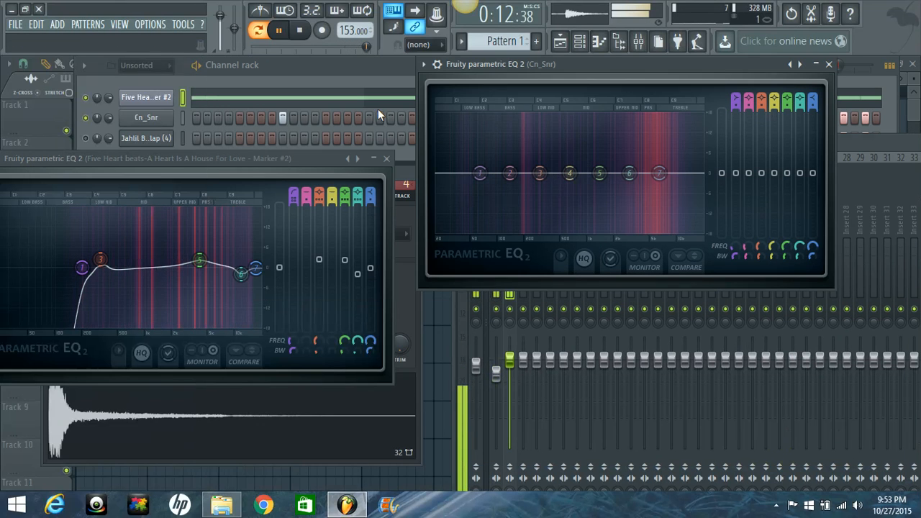
pyautogui.moveTo(210, 159); pyautogui.dragTo(257, 55)
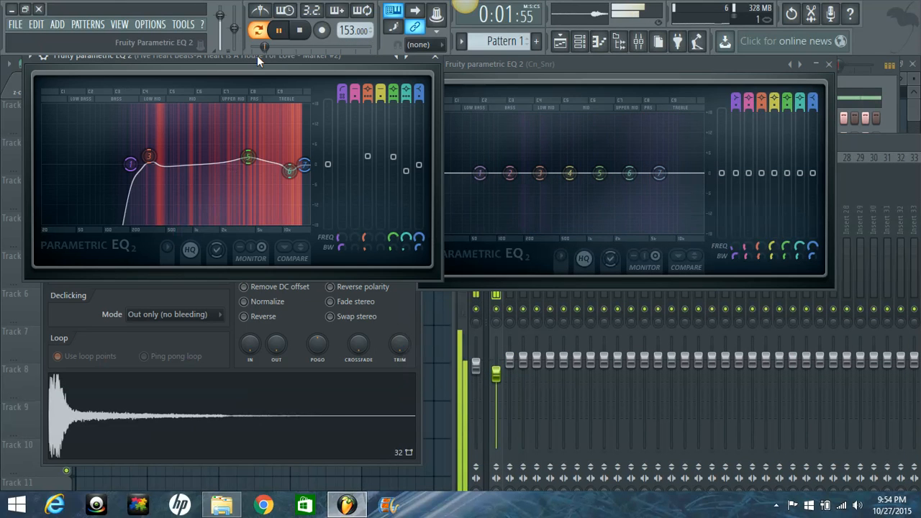
pyautogui.moveTo(520, 67); pyautogui.dragTo(549, 71)
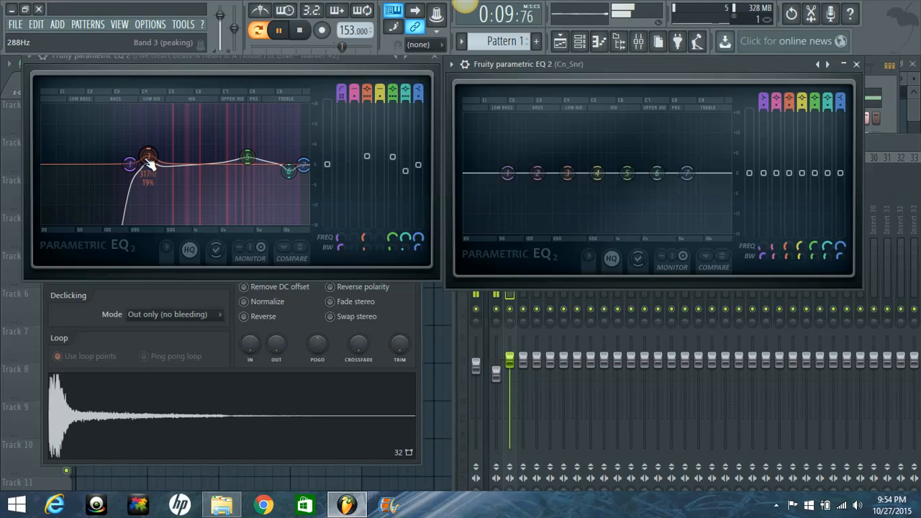
# Nudge the sample's EQ band 3 slightly lower in frequency and make Cn_Snr's EQ band 1 a high-pass just below 200 Hz.
pyautogui.moveTo(148, 160); pyautogui.dragTo(146, 159)
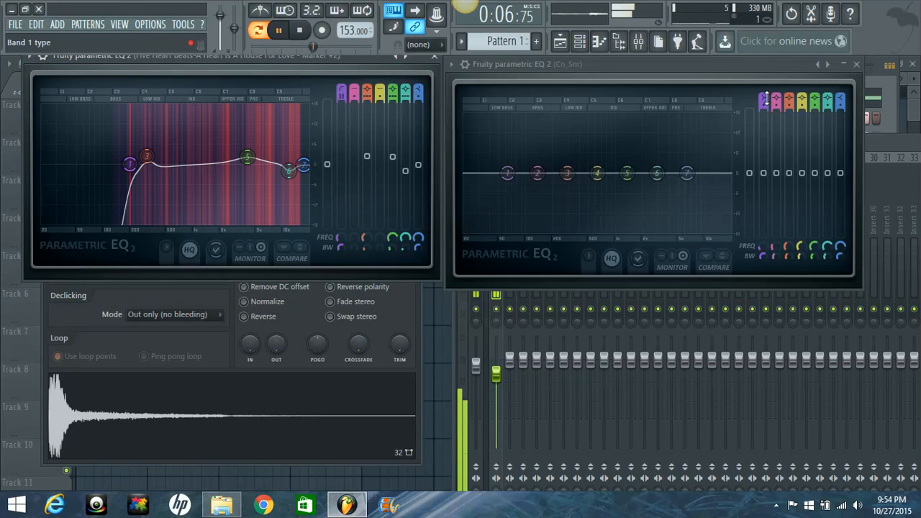
pyautogui.moveTo(767, 99); pyautogui.dragTo(764, 104)
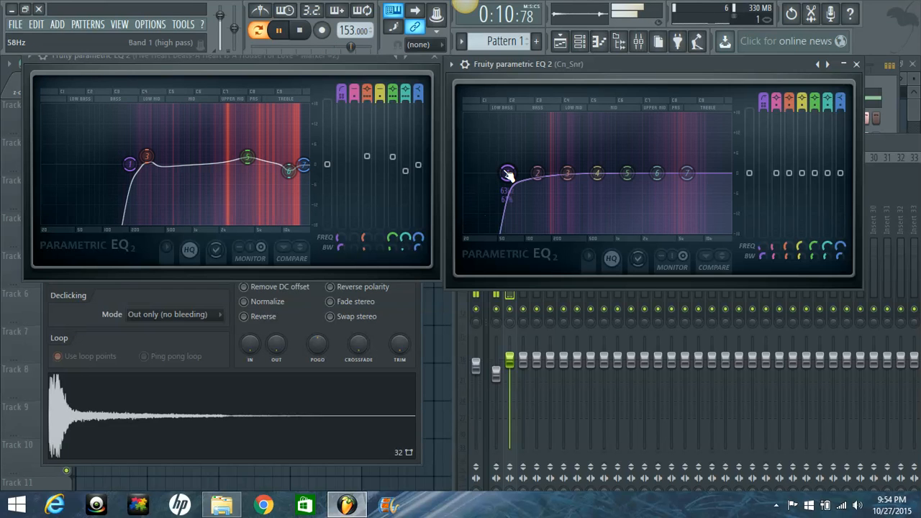
pyautogui.moveTo(507, 172); pyautogui.dragTo(561, 173)
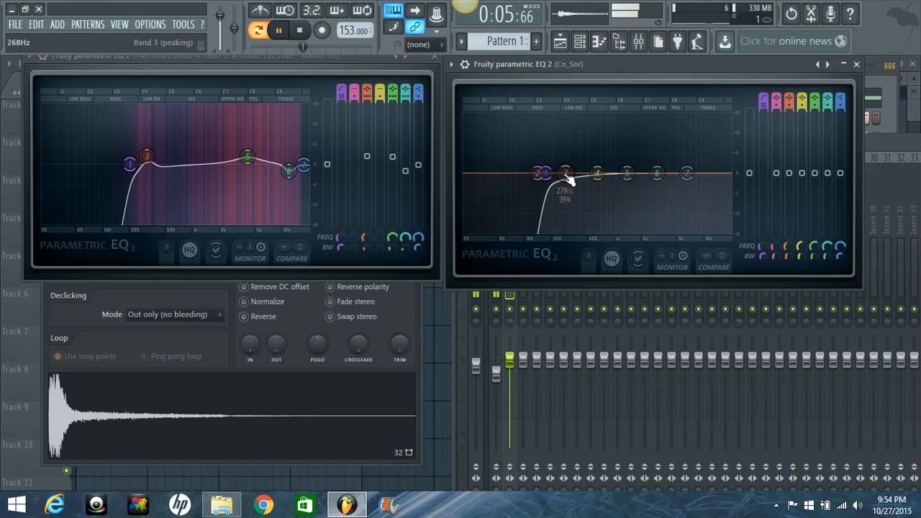
# Set Cn_Snr's EQ band 3 to a narrow boost near 305 Hz with 19% bandwidth and switch band 2 off.
pyautogui.moveTo(567, 179); pyautogui.dragTo(568, 160)
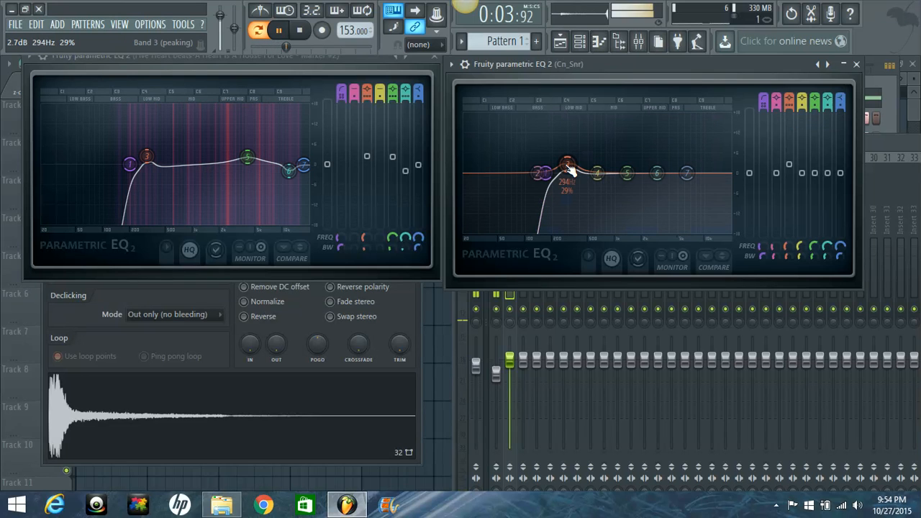
pyautogui.moveTo(777, 100); pyautogui.dragTo(794, 171)
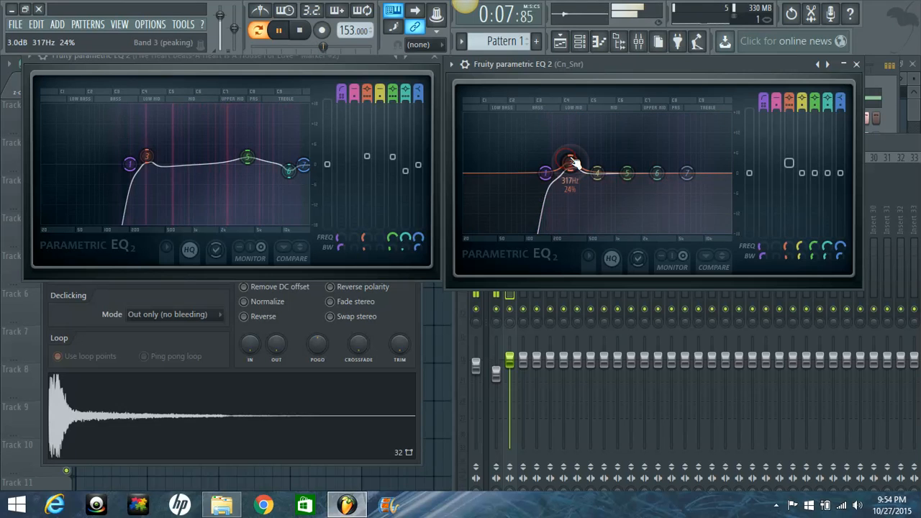
pyautogui.moveTo(570, 159); pyautogui.dragTo(571, 162)
pyautogui.scroll(-2, 571, 163)
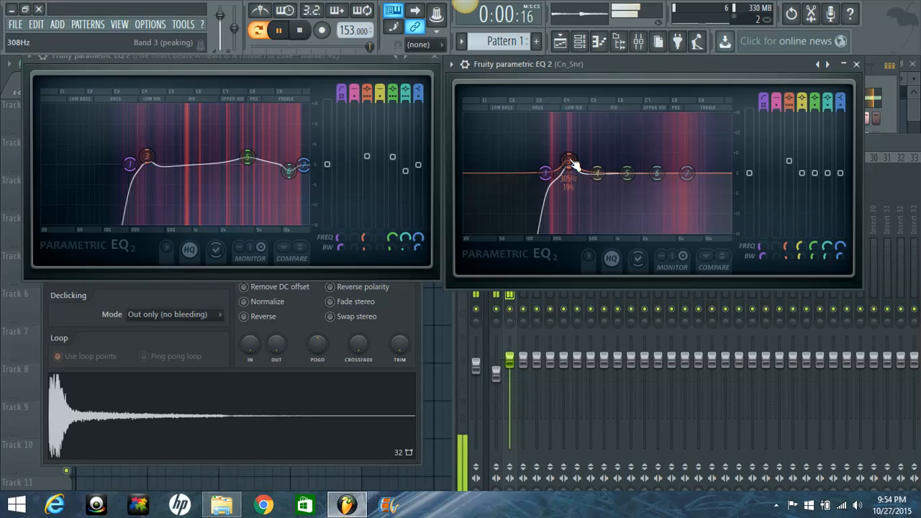
# Make Cn_Snr's EQ band 7 a low-pass with its cutoff slightly below 14488 Hz.
pyautogui.scroll(-5, 840, 99)
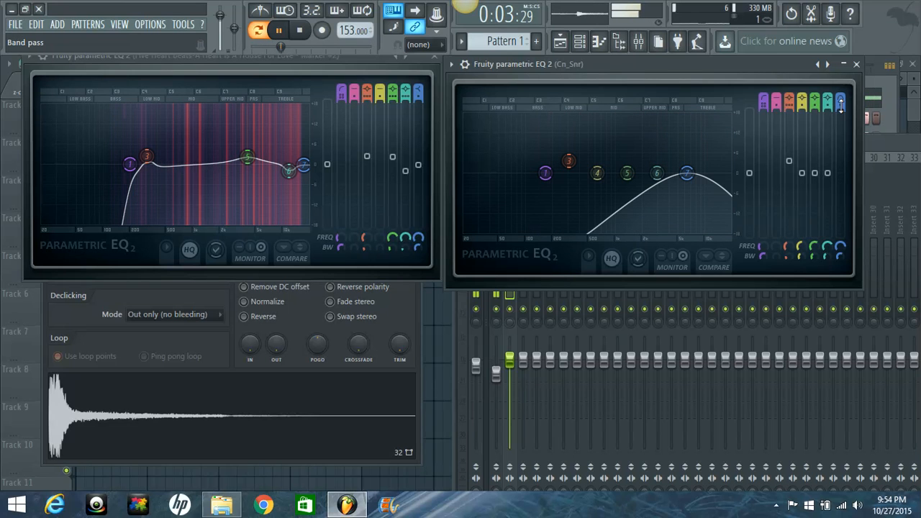
pyautogui.scroll(-1, 840, 102)
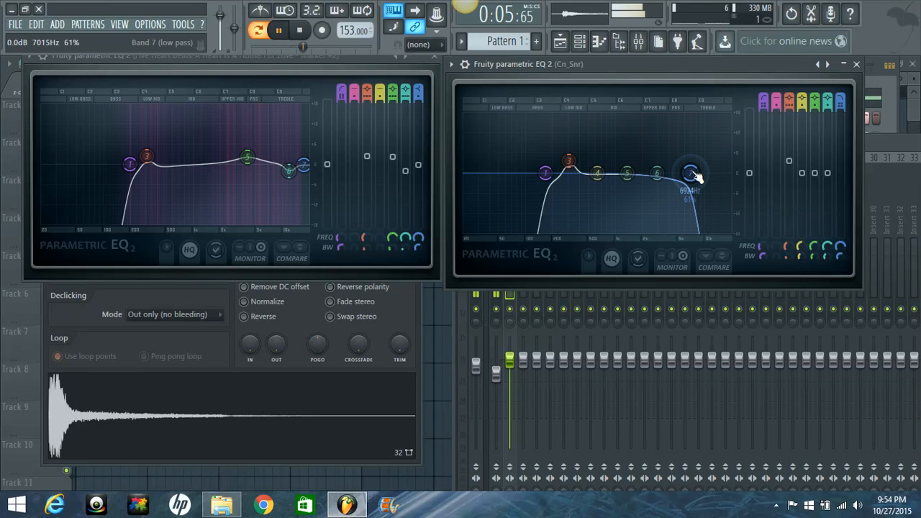
pyautogui.moveTo(694, 177); pyautogui.dragTo(737, 179)
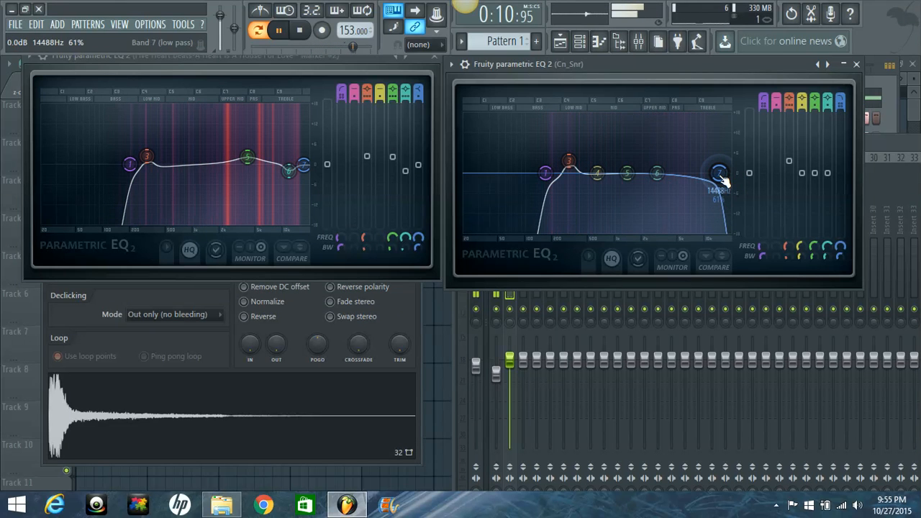
pyautogui.moveTo(723, 179); pyautogui.dragTo(718, 179)
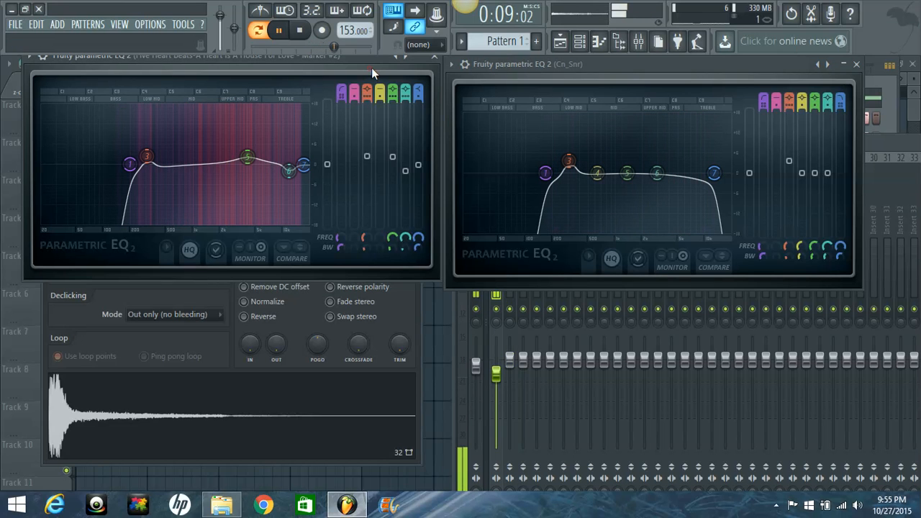
# Audition a low-pass on the sample's EQ band 7 and restore its high shelf at about 18292 Hz and -0.4 dB.
pyautogui.scroll(-6, 419, 91)
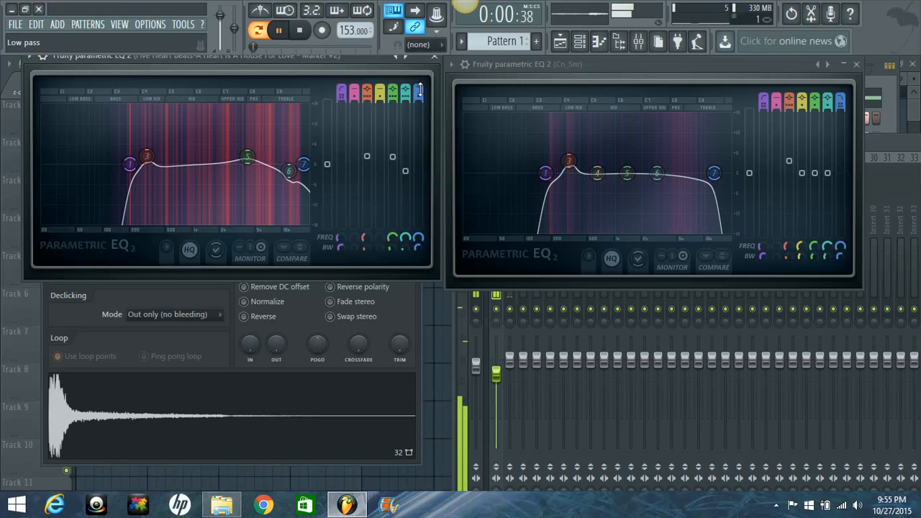
pyautogui.scroll(5, 421, 99)
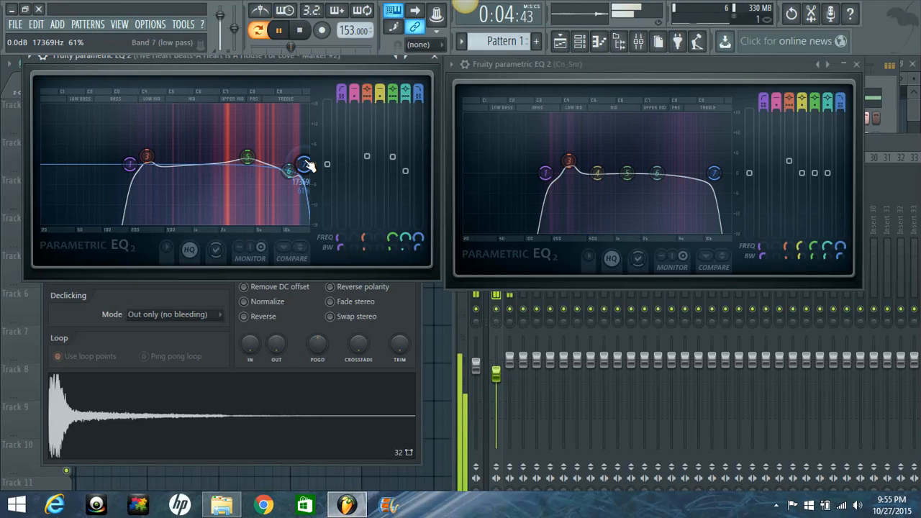
pyautogui.moveTo(310, 166); pyautogui.dragTo(307, 165)
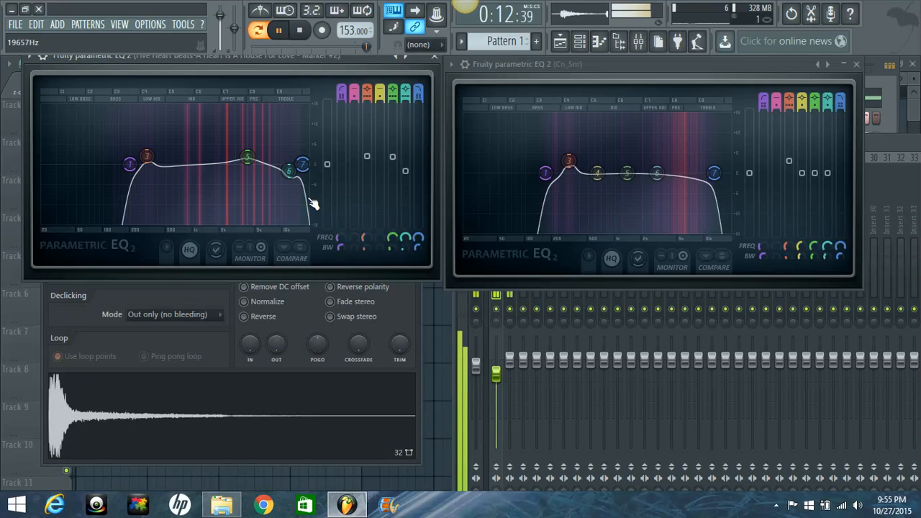
pyautogui.rightClick(420, 92)
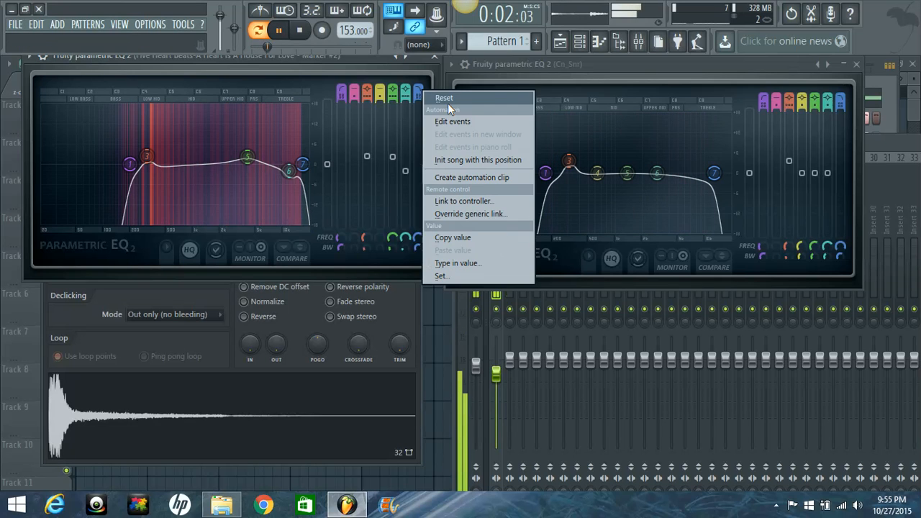
pyautogui.click(446, 100)
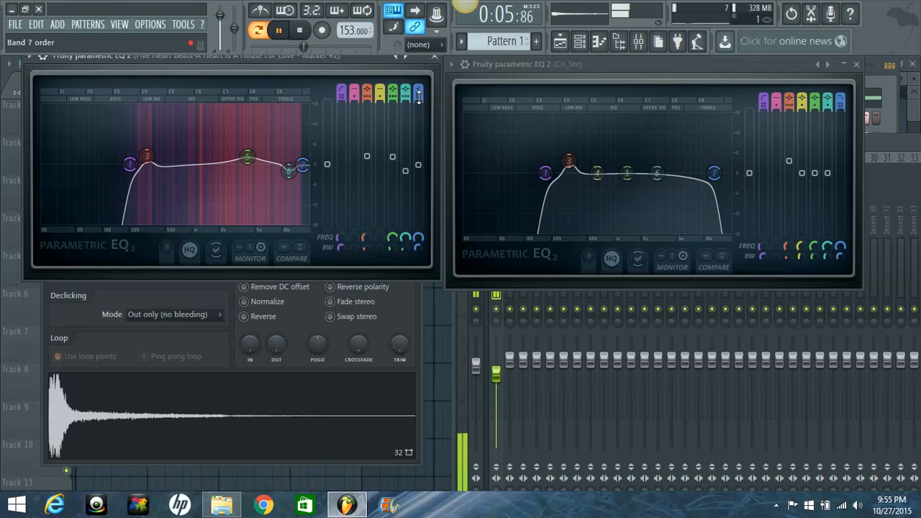
pyautogui.moveTo(303, 165); pyautogui.dragTo(309, 169)
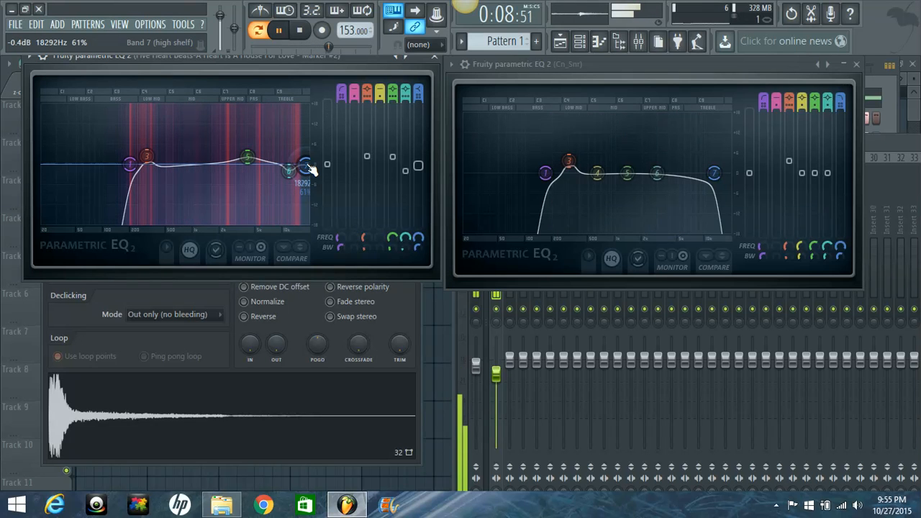
# Give Cn_Snr's EQ band 6 a small Gentle 6 boost above 5 kHz and switch bands 4 and 5 off.
pyautogui.click(714, 174)
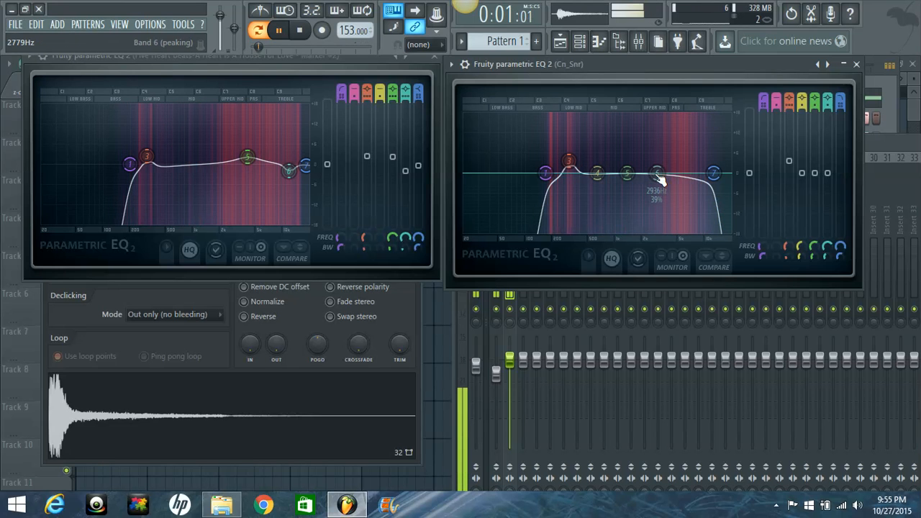
pyautogui.moveTo(662, 182); pyautogui.dragTo(691, 163)
pyautogui.click(827, 106)
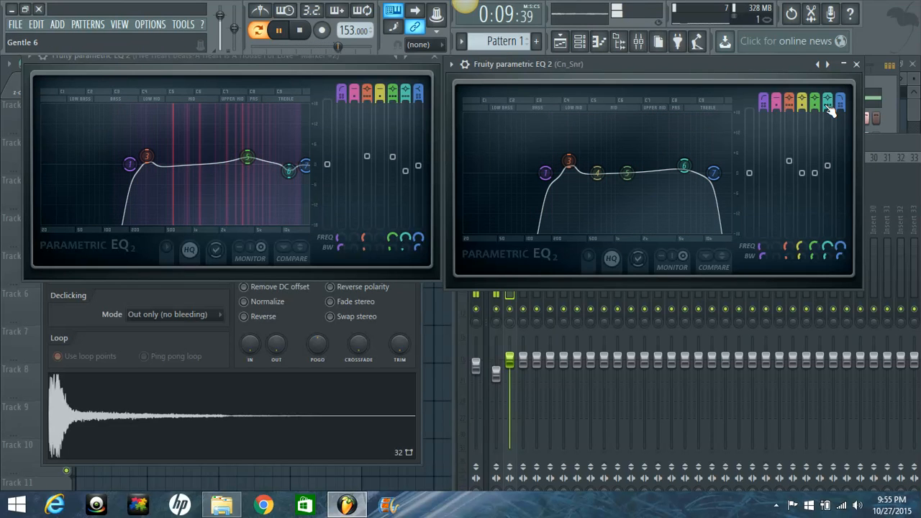
pyautogui.moveTo(688, 165); pyautogui.dragTo(691, 162)
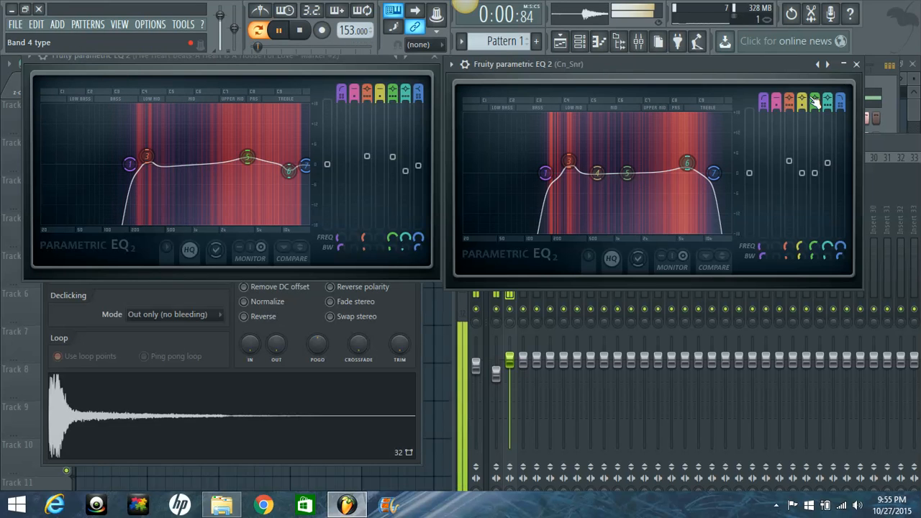
pyautogui.click(805, 103)
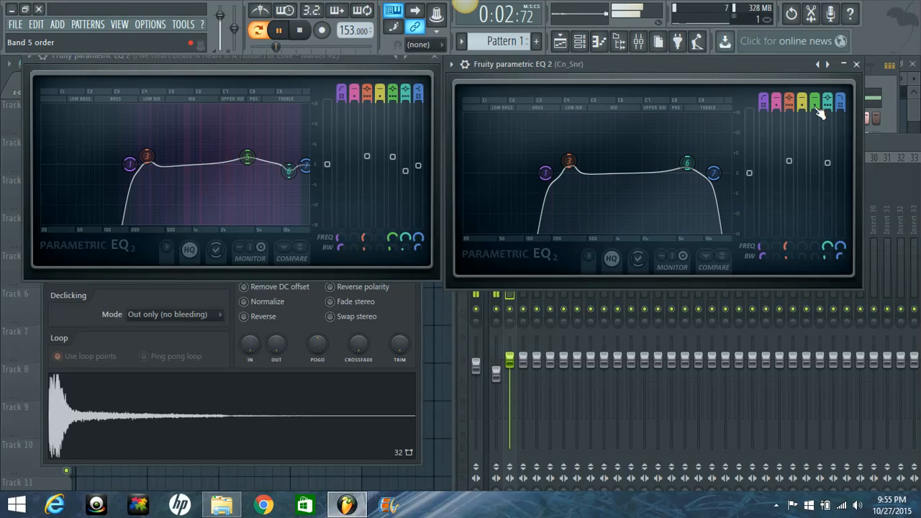
pyautogui.click(814, 104)
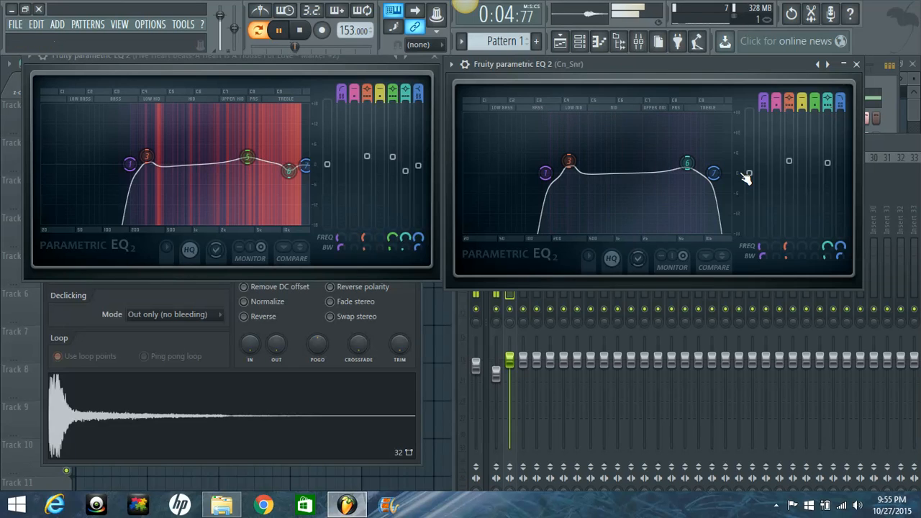
pyautogui.moveTo(693, 163); pyautogui.dragTo(693, 160)
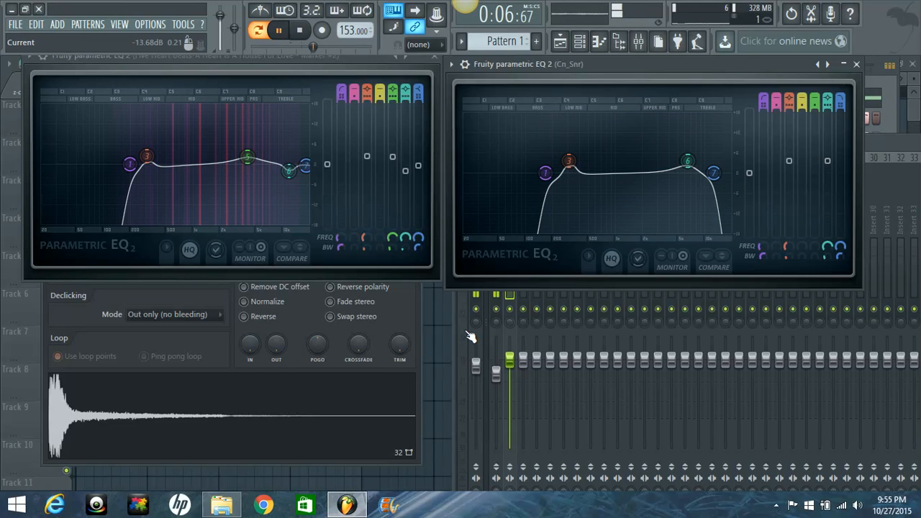
# Unmute the Jahlil Beats Clap (4) channel and load Fruity Parametric EQ 2 in the first effect slot of its mixer insert.
pyautogui.press('F6')
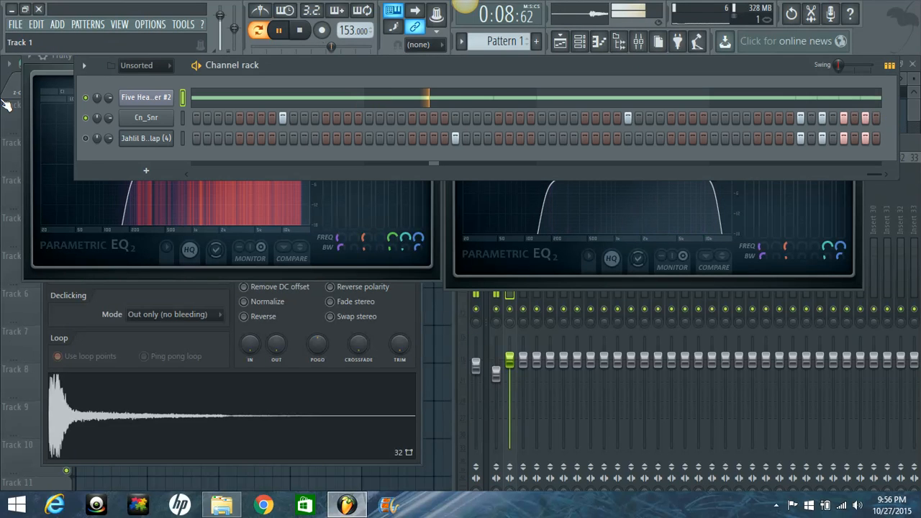
pyautogui.click(85, 138)
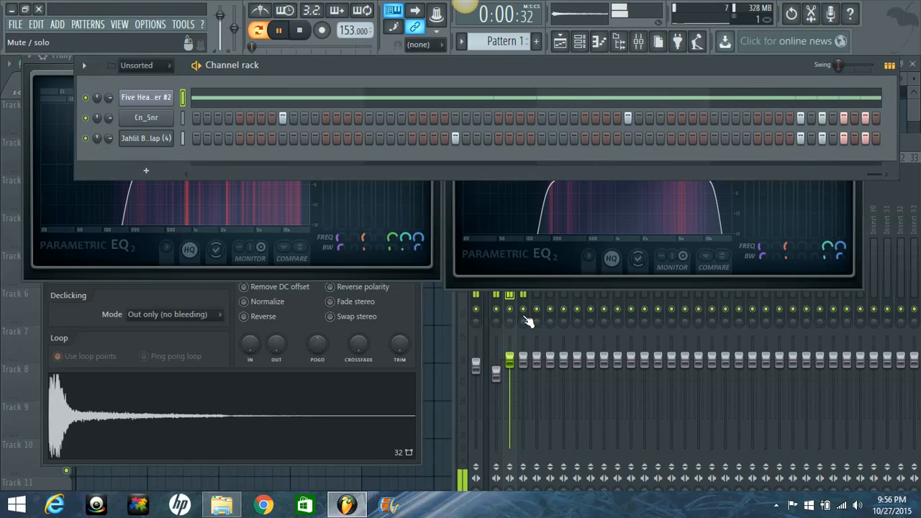
pyautogui.click(523, 298)
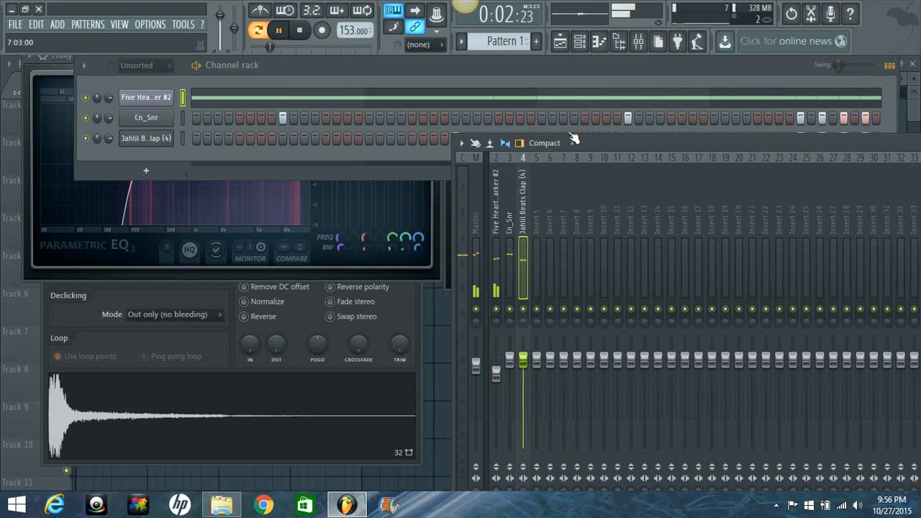
pyautogui.moveTo(771, 143); pyautogui.dragTo(521, 148)
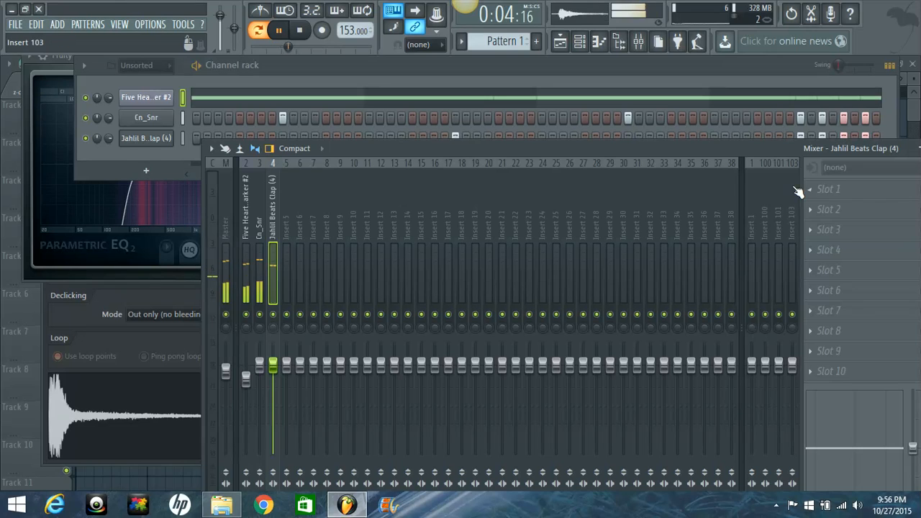
pyautogui.click(815, 189)
pyautogui.click(866, 28)
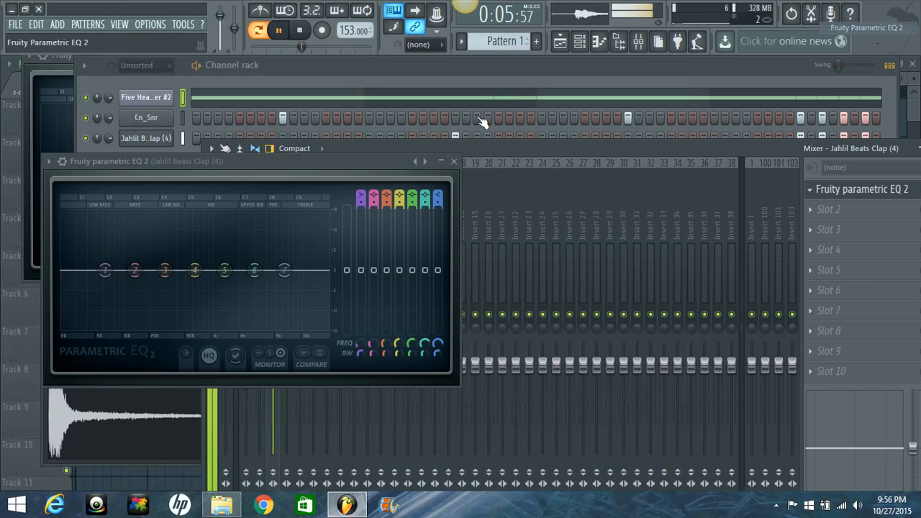
# Hide the channel rack, move the mixer aside and place the clap's EQ window below the sample's and Cn_Snr's EQs.
pyautogui.moveTo(479, 155); pyautogui.dragTo(699, 158)
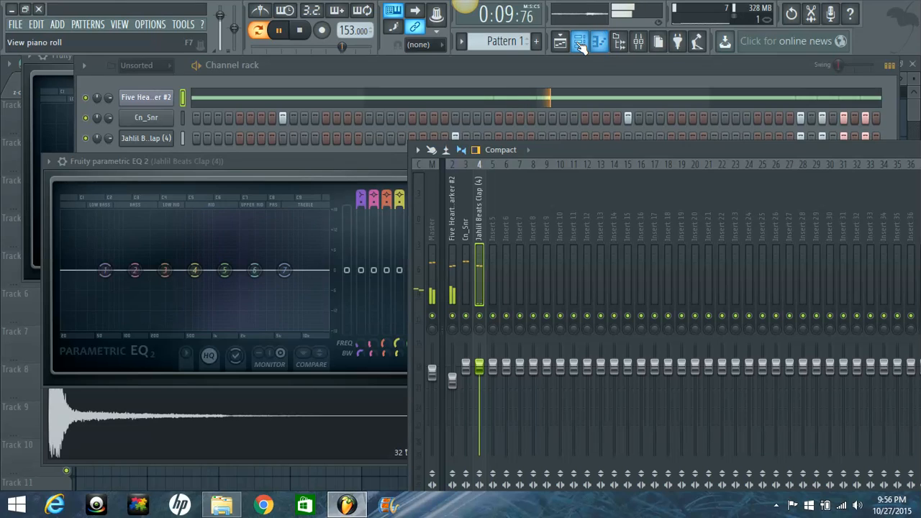
pyautogui.click(582, 44)
pyautogui.click(582, 45)
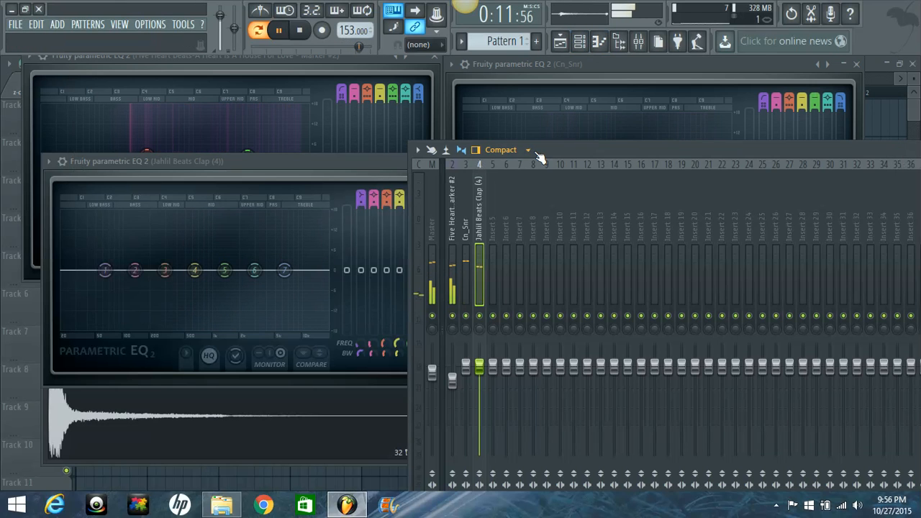
pyautogui.moveTo(489, 149); pyautogui.dragTo(863, 300)
pyautogui.moveTo(378, 167); pyautogui.dragTo(613, 235)
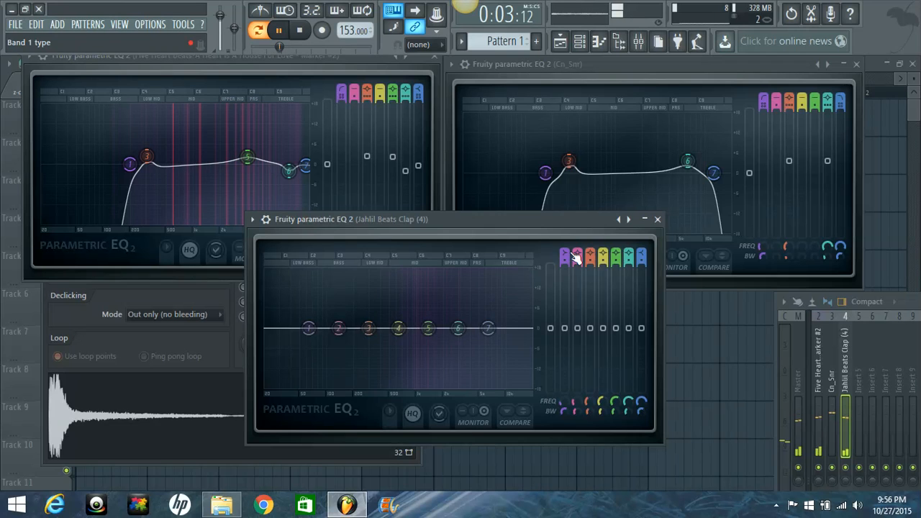
# Make the clap's EQ band 1 a high-pass at about 550 Hz and stop playback.
pyautogui.scroll(-2, 568, 255)
pyautogui.scroll(3, 568, 262)
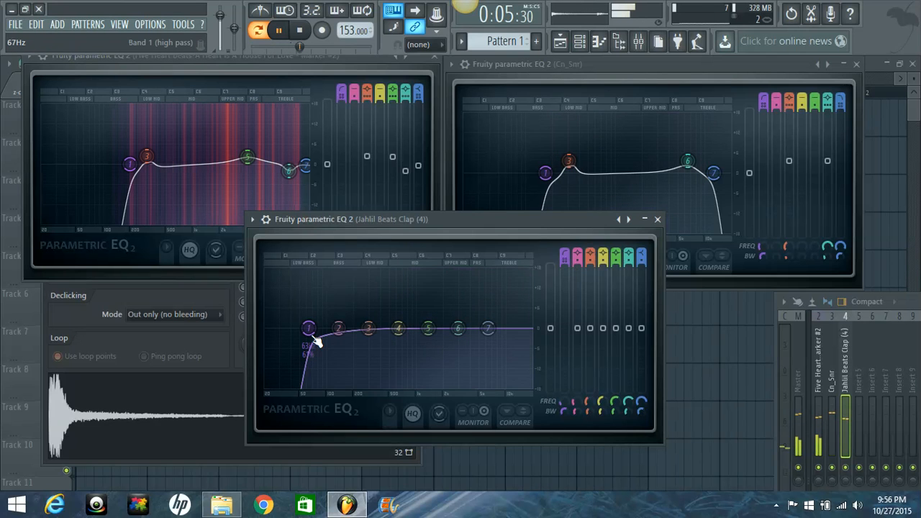
pyautogui.moveTo(317, 342); pyautogui.dragTo(426, 350)
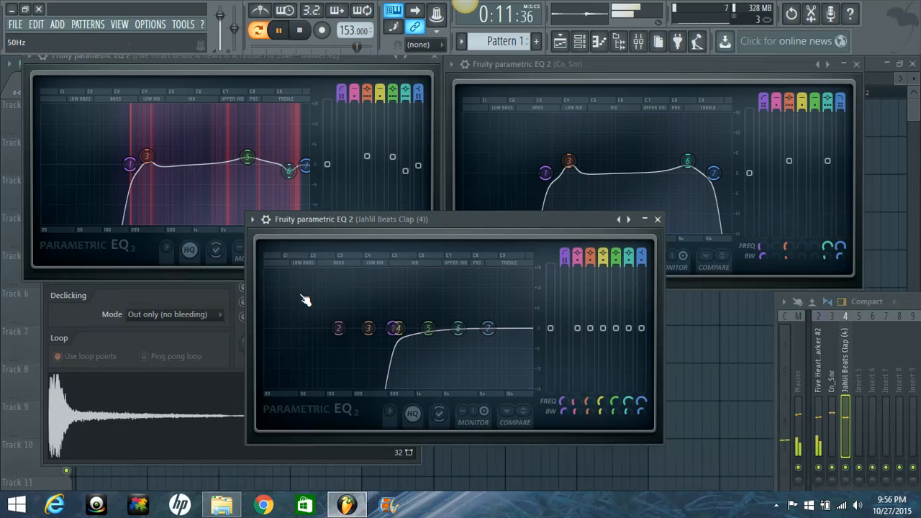
pyautogui.press('space')
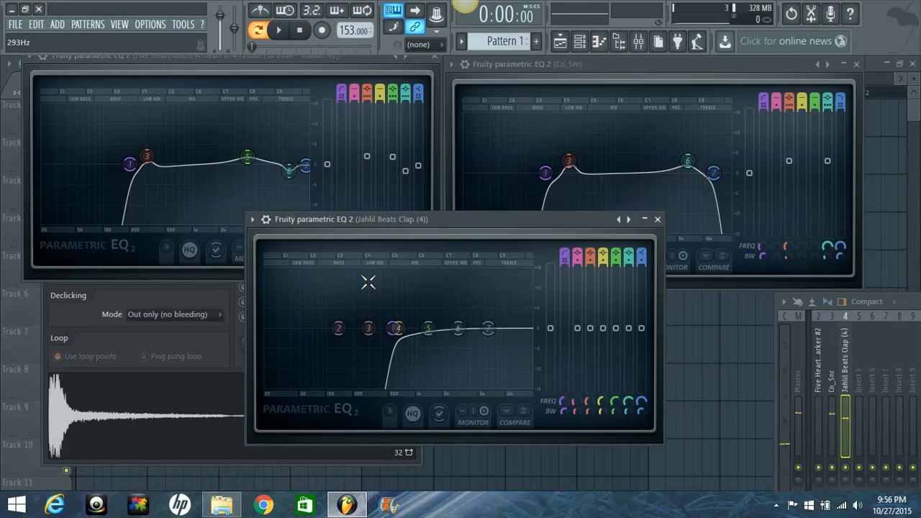
# Try the clap's EQ band 1 as a low shelf with a deep cut near 430 Hz.
pyautogui.rightClick(566, 256)
pyautogui.click(574, 260)
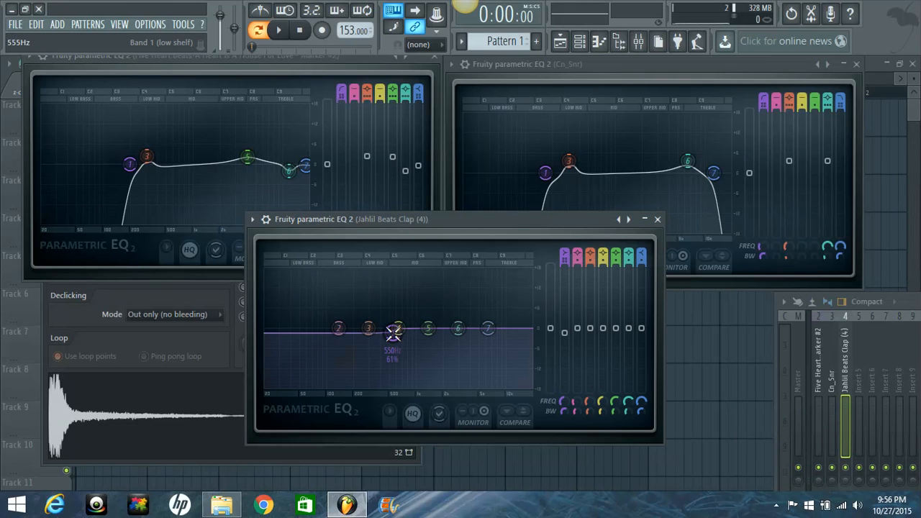
pyautogui.moveTo(392, 332); pyautogui.dragTo(379, 365)
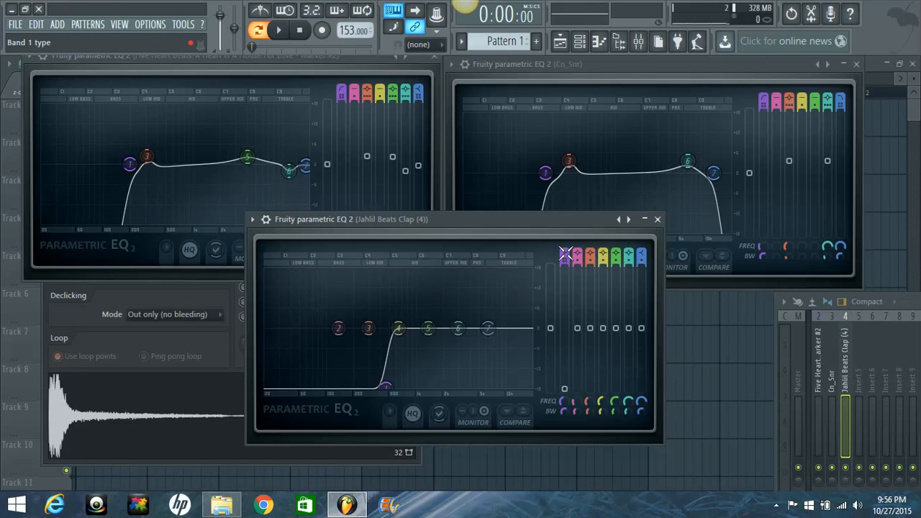
# Set the clap's EQ band 1 to a high-pass slightly above 428 Hz and switch bands 2 and 3 off.
pyautogui.scroll(-2, 566, 253)
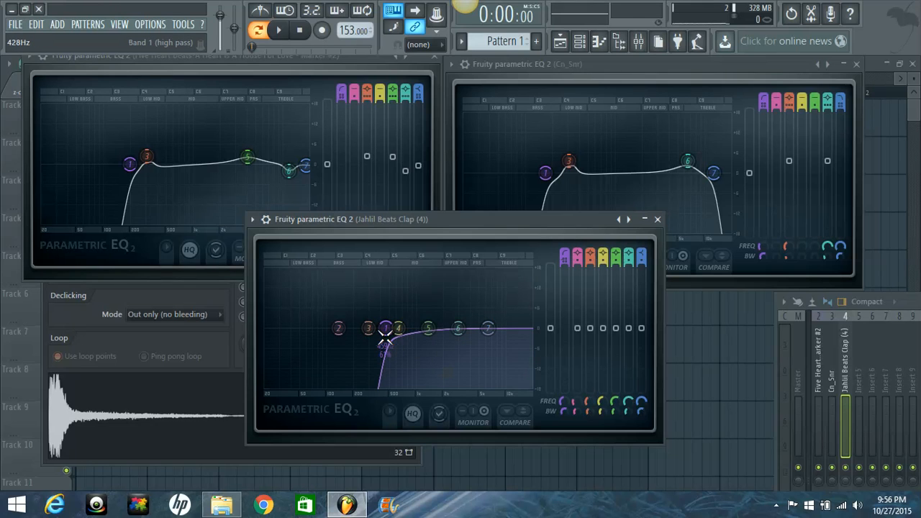
pyautogui.moveTo(385, 336); pyautogui.dragTo(388, 340)
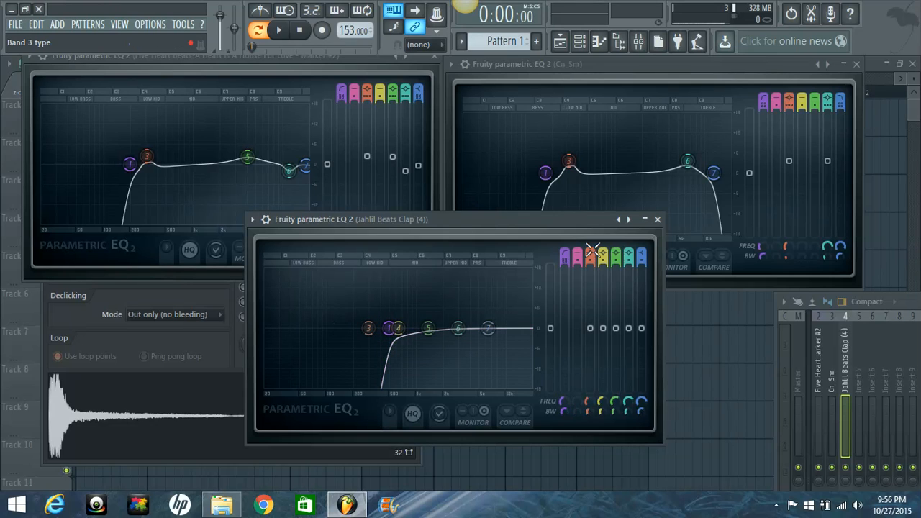
pyautogui.moveTo(592, 251); pyautogui.dragTo(600, 319)
# Give the clap's EQ band 5 a small boost near 1277 Hz during playback and switch band 4 off.
pyautogui.press('space')
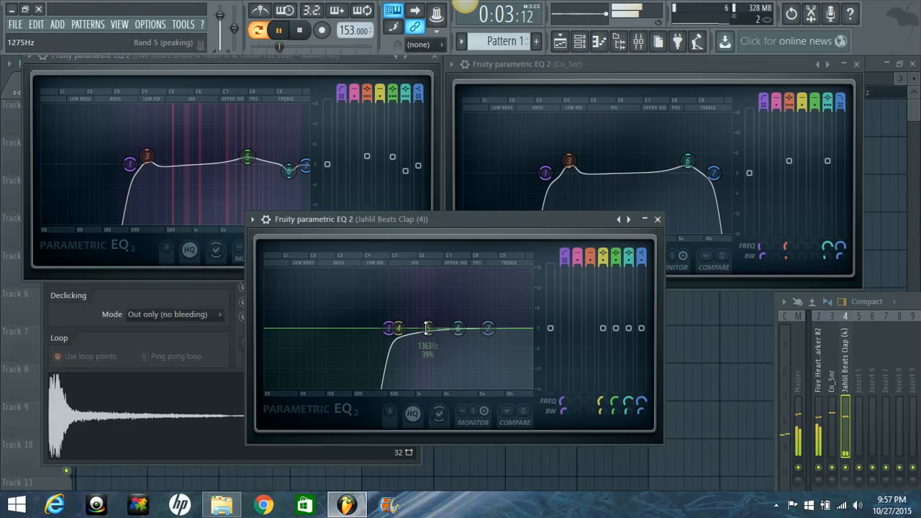
pyautogui.moveTo(427, 328); pyautogui.dragTo(419, 316)
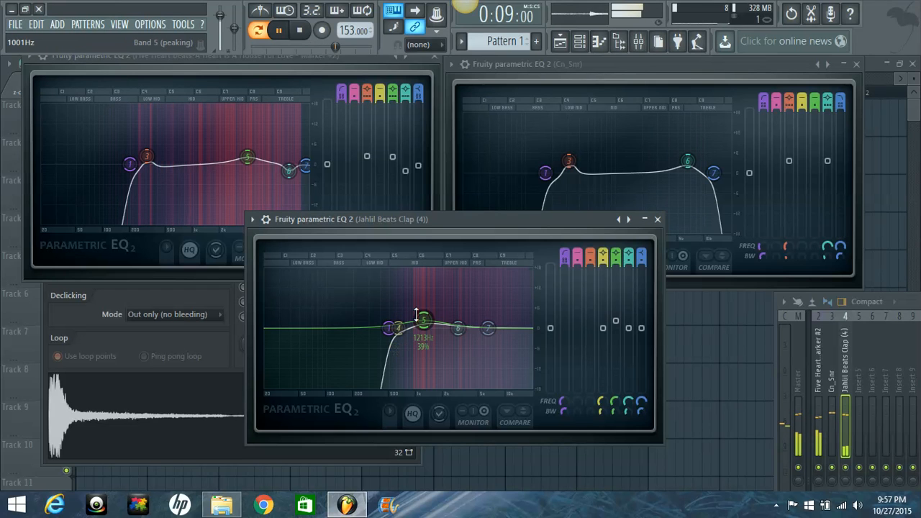
pyautogui.moveTo(421, 319); pyautogui.dragTo(427, 324)
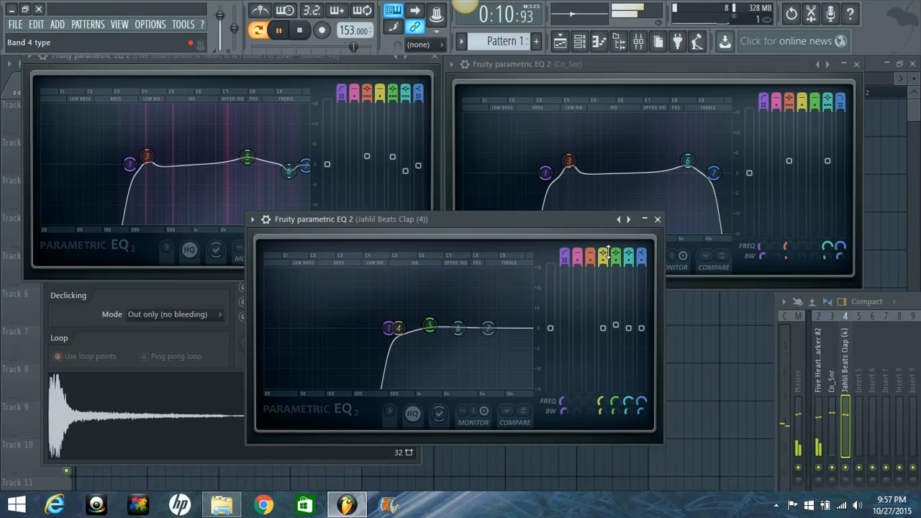
pyautogui.moveTo(608, 252); pyautogui.dragTo(605, 261)
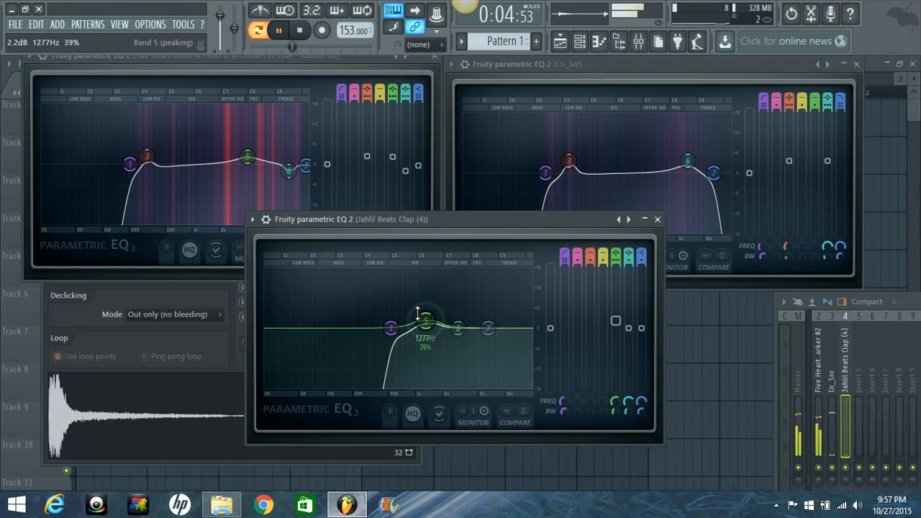
# Raise the clap's EQ band 5 boost slightly, narrow its bandwidth to 24% and shift it to a slightly lower frequency.
pyautogui.moveTo(420, 322); pyautogui.dragTo(425, 319)
pyautogui.scroll(-5, 425, 319)
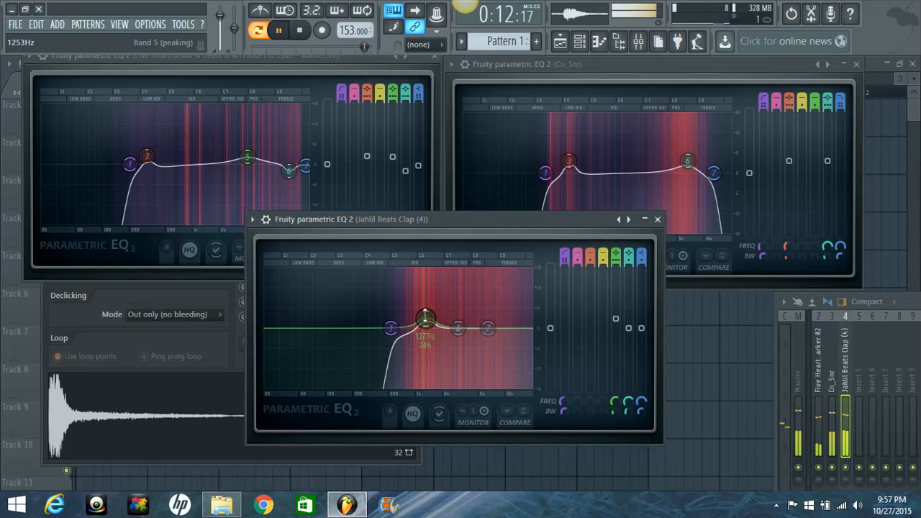
pyautogui.moveTo(425, 314); pyautogui.dragTo(414, 311)
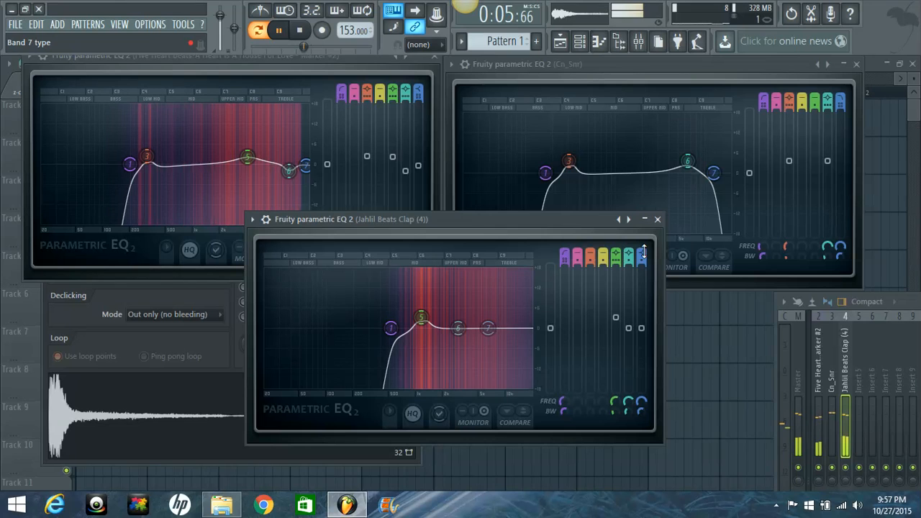
# Change the clap's EQ band 7 to a low-pass at about 15 kHz and stop playback.
pyautogui.scroll(4, 643, 252)
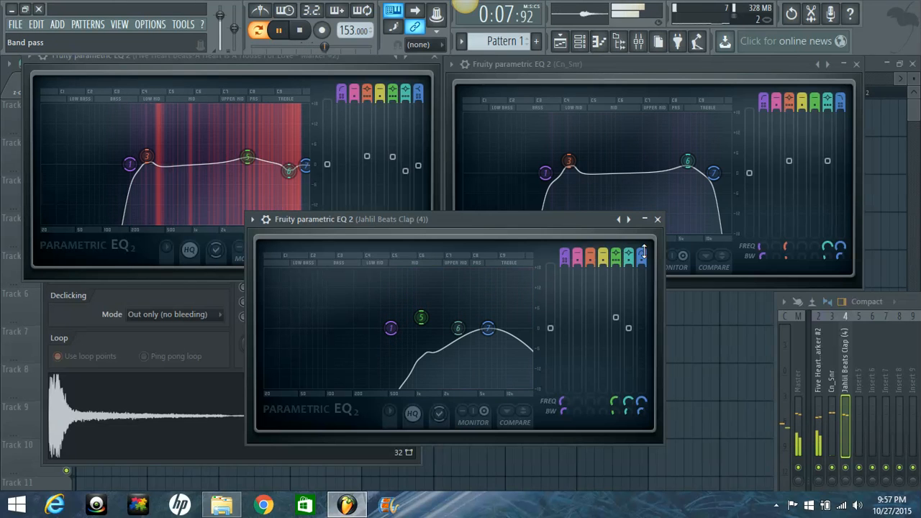
pyautogui.scroll(-1, 644, 251)
pyautogui.scroll(3, 642, 263)
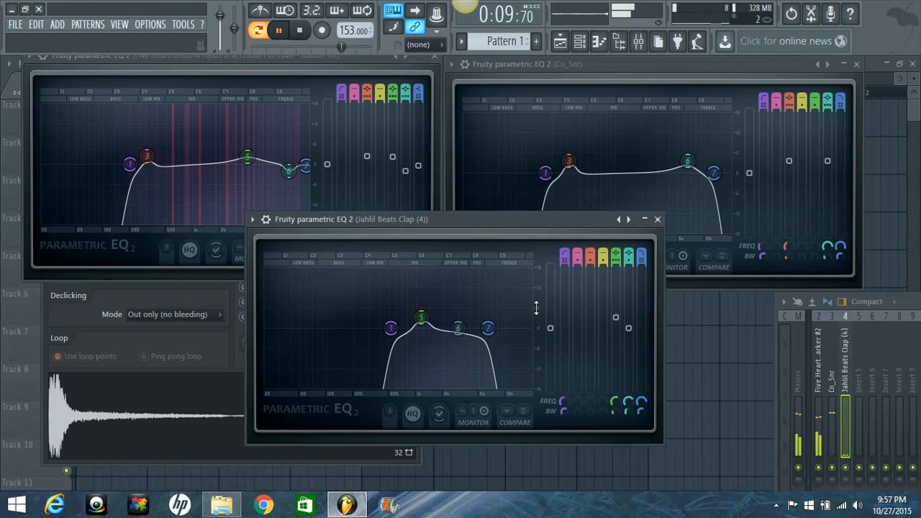
pyautogui.moveTo(490, 330); pyautogui.dragTo(537, 331)
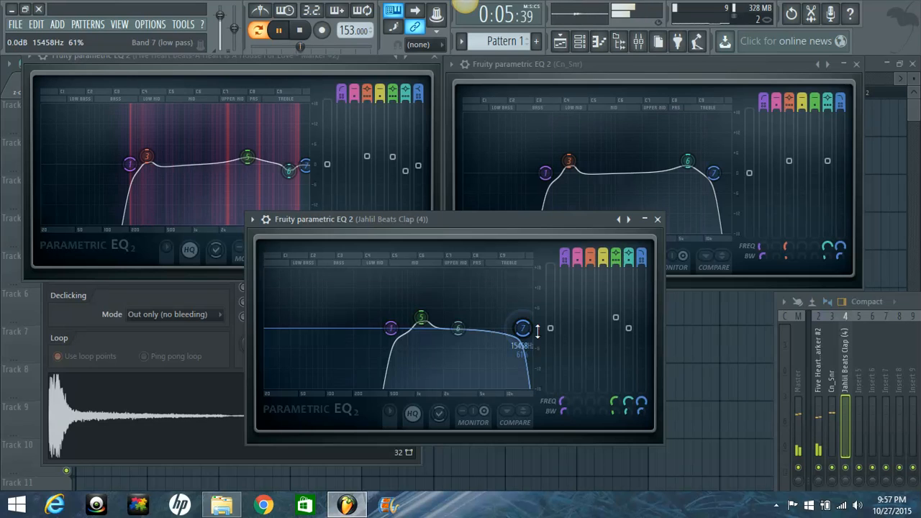
pyautogui.press('space')
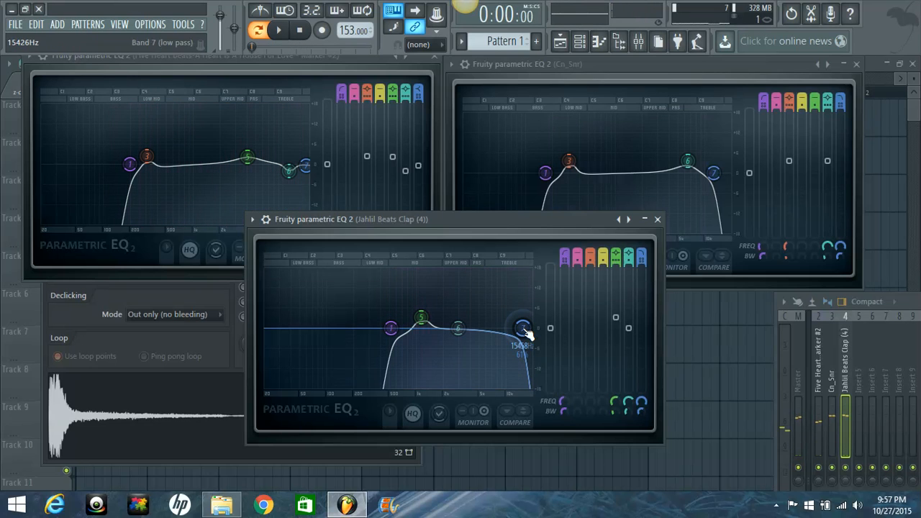
pyautogui.moveTo(527, 333); pyautogui.dragTo(526, 332)
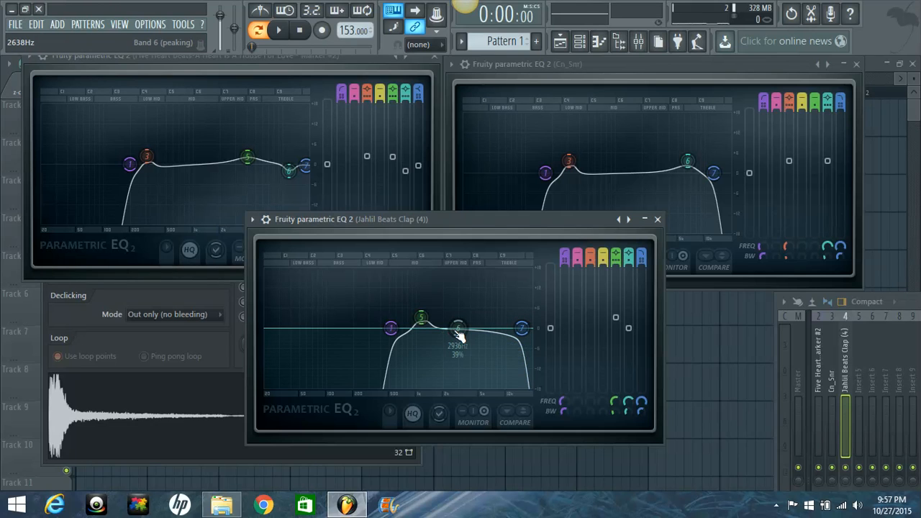
# Give the clap's EQ band 6 a small cut near 8602 Hz with a 9% bandwidth during playback.
pyautogui.moveTo(459, 336); pyautogui.dragTo(489, 334)
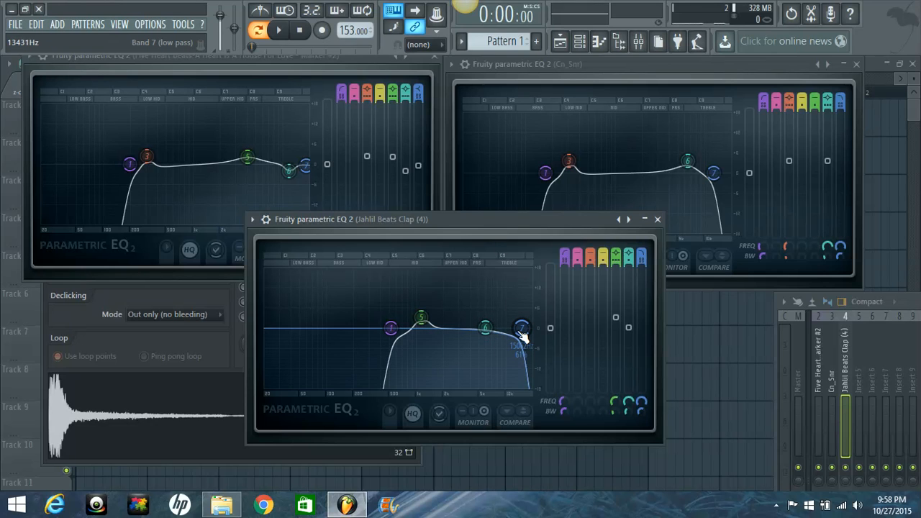
pyautogui.moveTo(522, 337); pyautogui.dragTo(502, 345)
pyautogui.press('space')
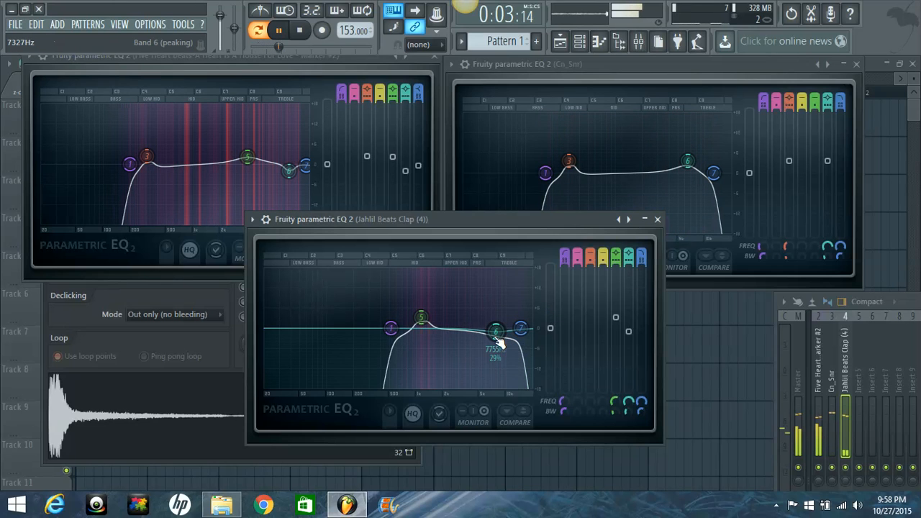
pyautogui.scroll(-5, 500, 342)
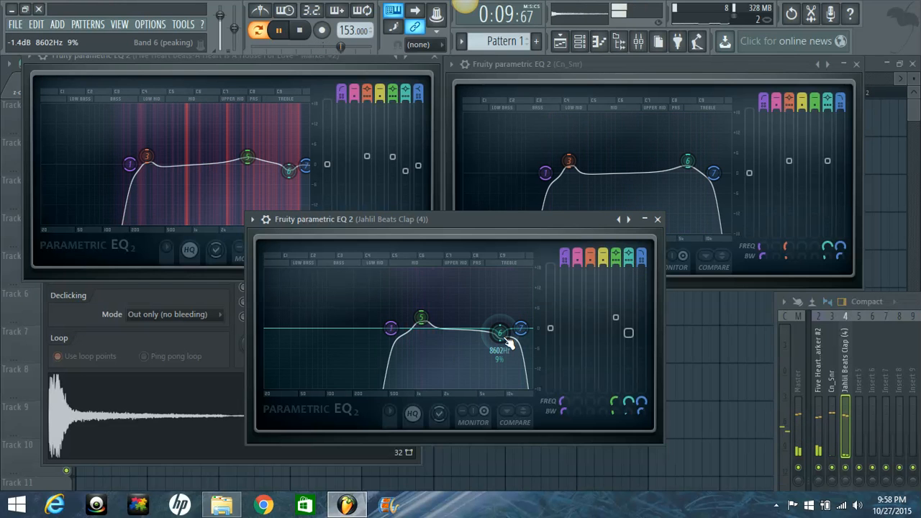
pyautogui.moveTo(499, 338); pyautogui.dragTo(510, 351)
# Set the snare's EQ band 1 high-pass to 178 Hz, lower its band 3 boost slightly and close the EQ windows.
pyautogui.click(550, 177)
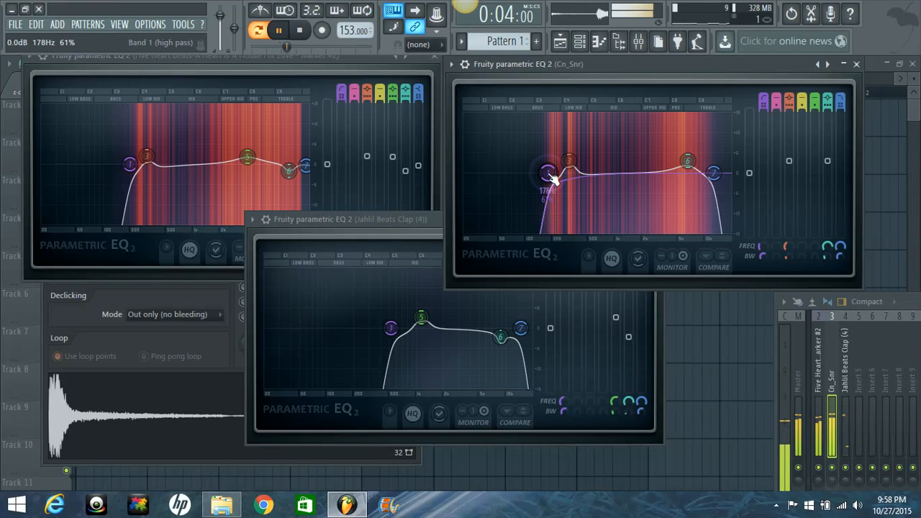
pyautogui.moveTo(568, 161)
pyautogui.mouseDown()
pyautogui.moveTo(566, 171)
pyautogui.moveTo(573, 167)
pyautogui.mouseUp()
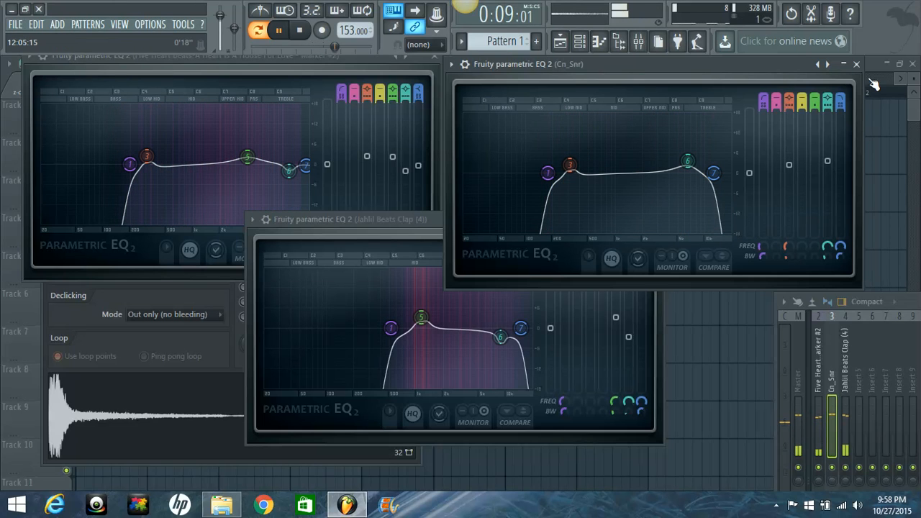
pyautogui.click(856, 64)
pyautogui.click(515, 61)
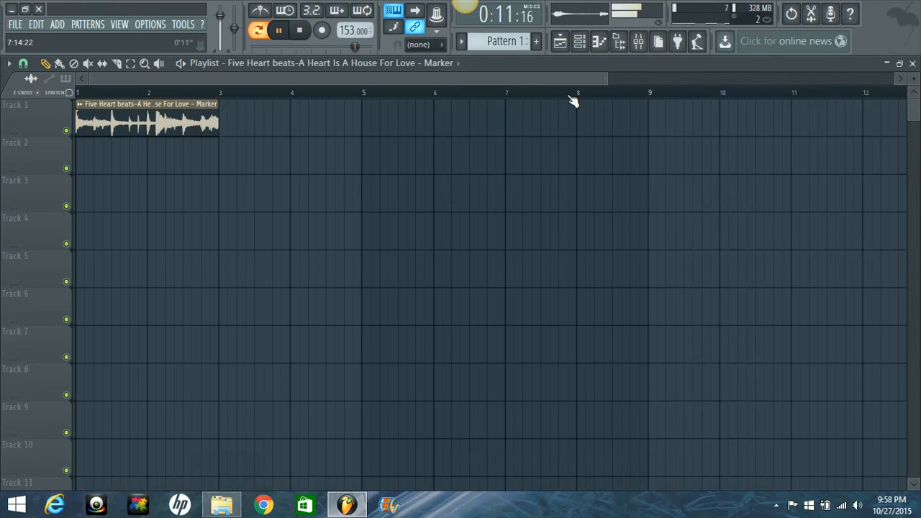
# Delete the audio clip from playlist Track 1 and place Pattern 1 there from bar 1.
pyautogui.rightClick(200, 131)
pyautogui.click(267, 63)
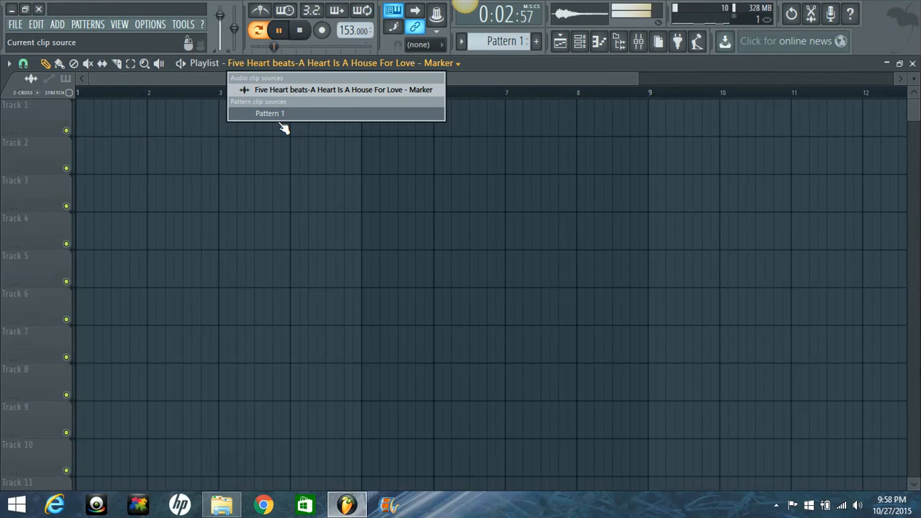
pyautogui.click(271, 114)
pyautogui.press('space')
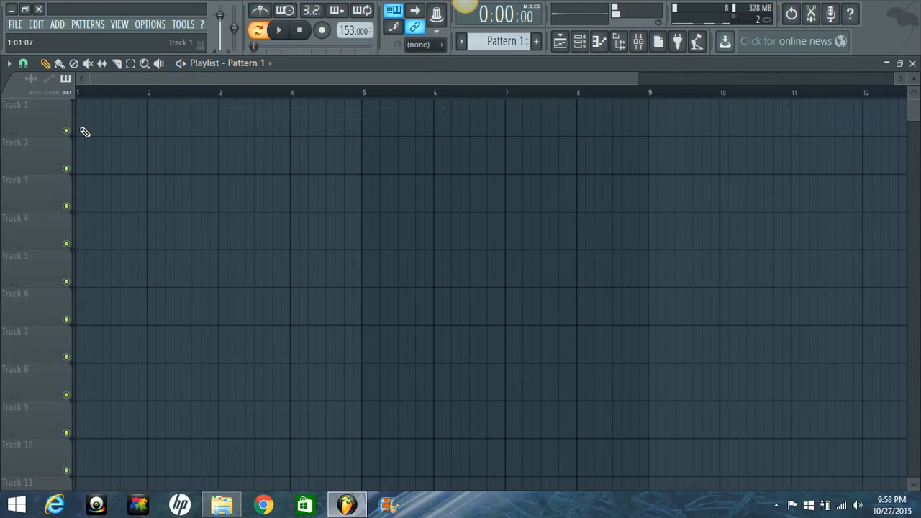
pyautogui.click(84, 122)
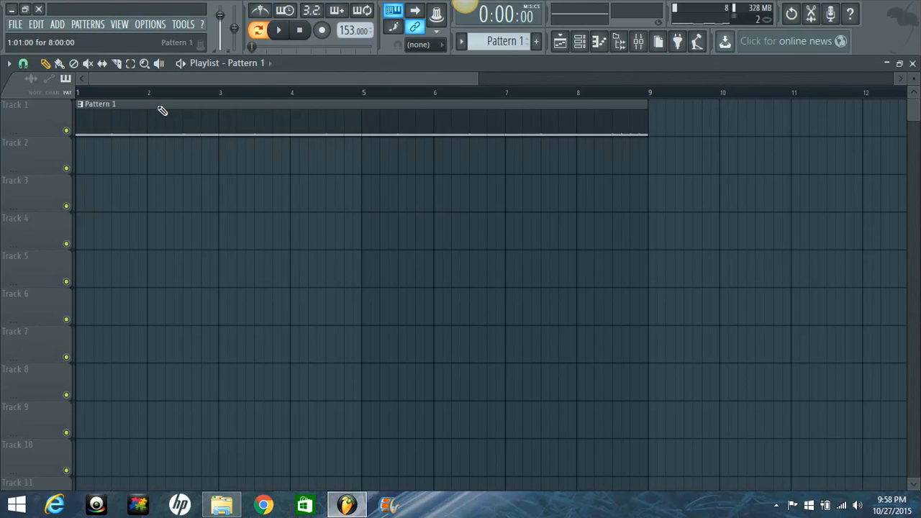
# Place a Pattern 2 clip on Track 2 from bar 1 and extend it to eight bars.
pyautogui.click(246, 65)
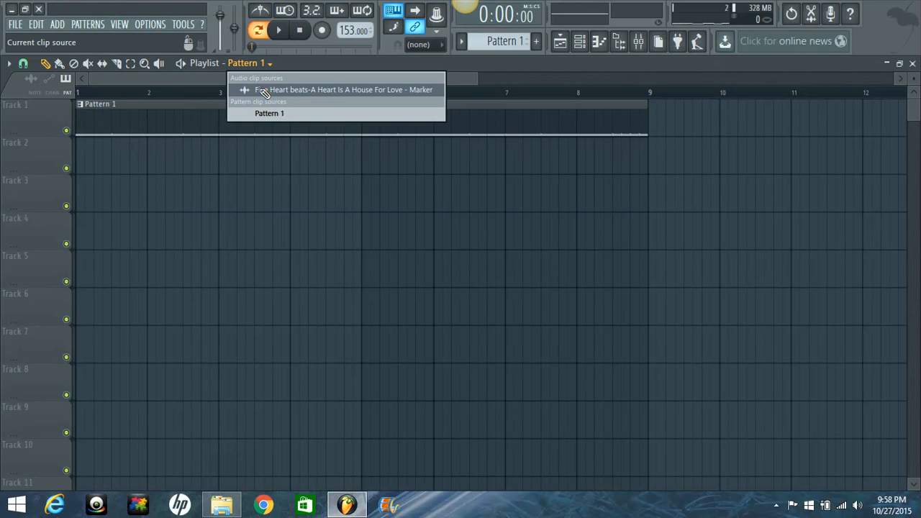
pyautogui.click(269, 116)
pyautogui.scroll(1, 505, 49)
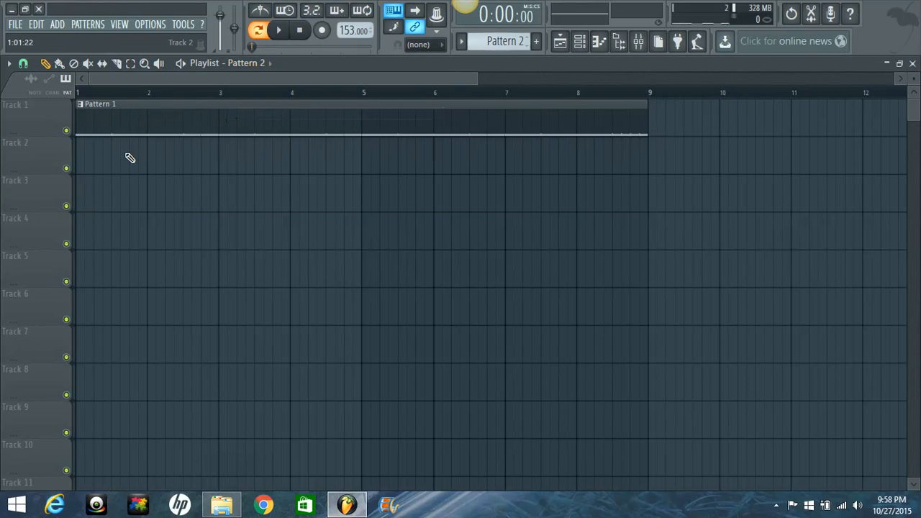
pyautogui.click(77, 165)
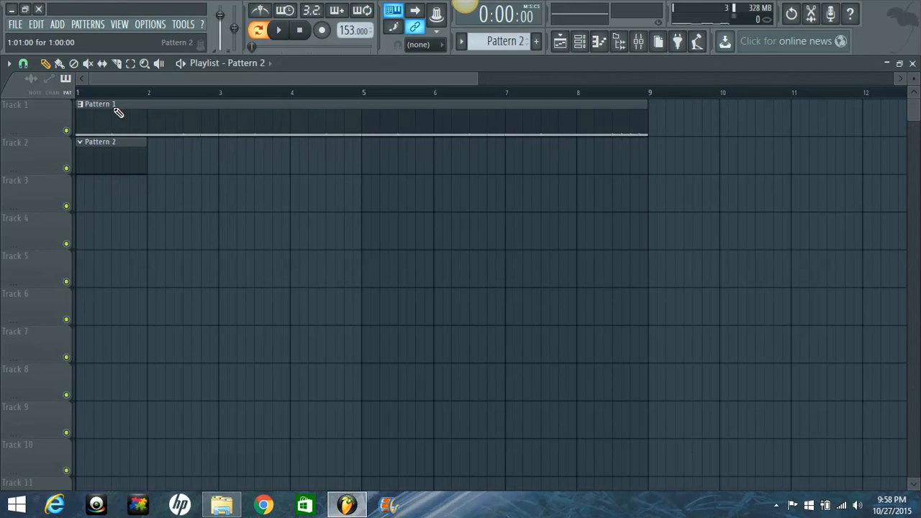
pyautogui.moveTo(150, 169); pyautogui.dragTo(647, 175)
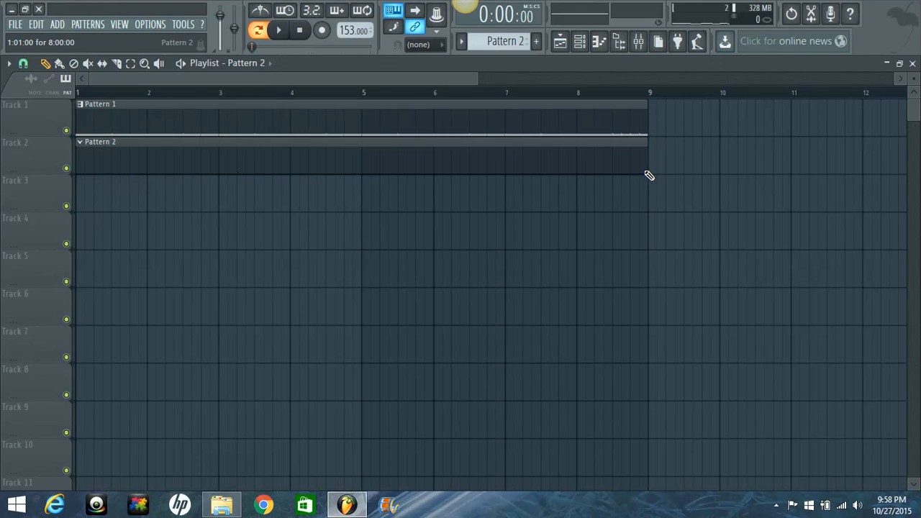
# Collapse the Claps & Snares folder in the browser and play the arrangement in song mode.
pyautogui.click(620, 43)
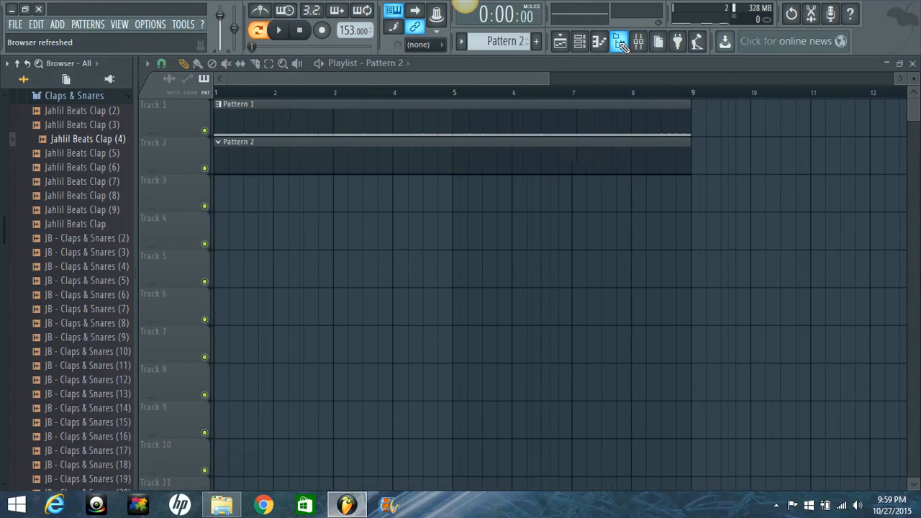
pyautogui.click(620, 42)
pyautogui.click(620, 43)
pyautogui.click(69, 95)
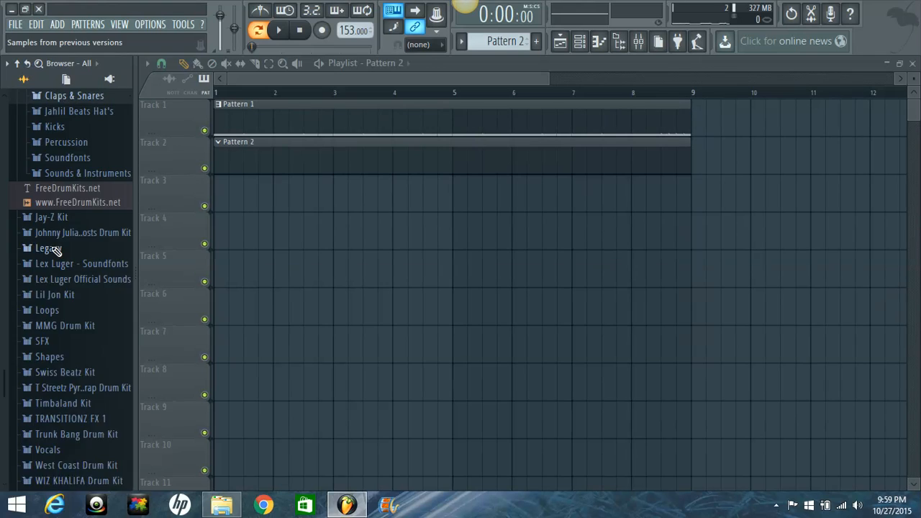
pyautogui.scroll(7, 58, 245)
pyautogui.press('space')
pyautogui.scroll(-3, 82, 292)
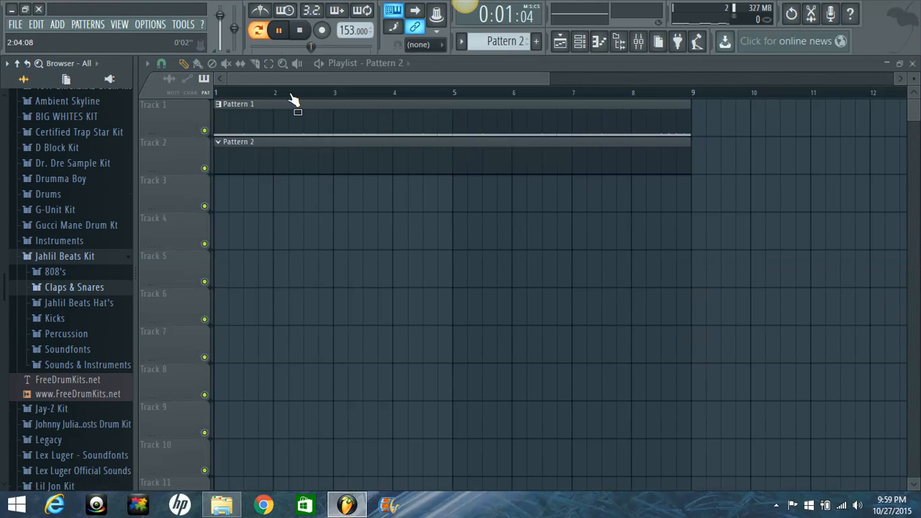
pyautogui.click(257, 30)
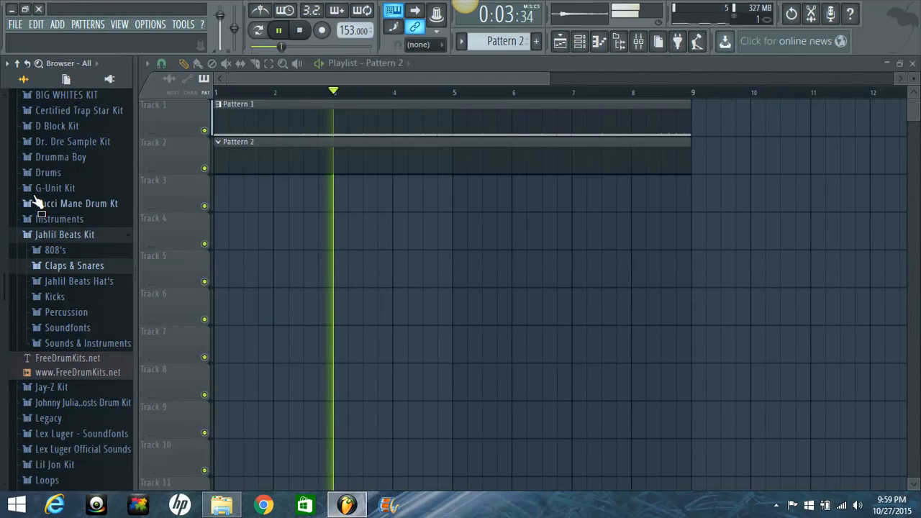
# Audition kick samples from Ben_K to Bnk_K in the 9th Wonder Kit's Kicks folder over the playing beat.
pyautogui.scroll(5, 39, 209)
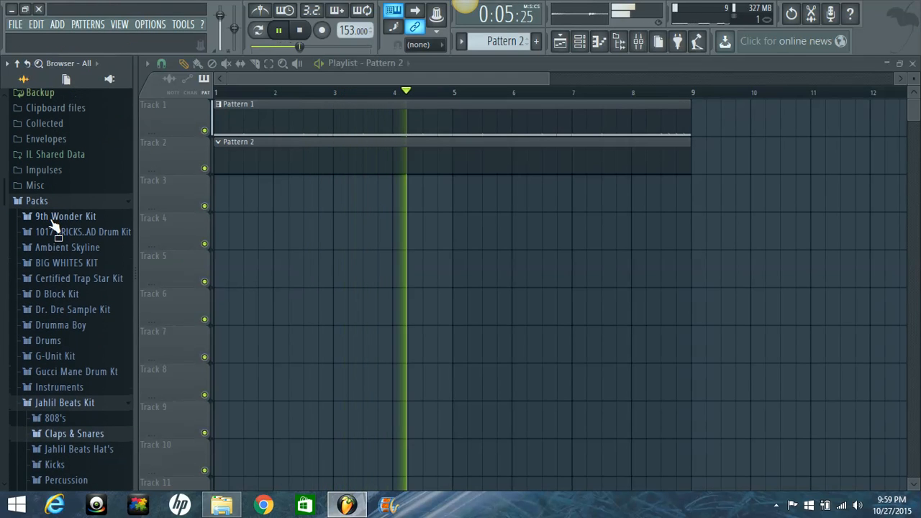
pyautogui.click(52, 222)
pyautogui.click(71, 278)
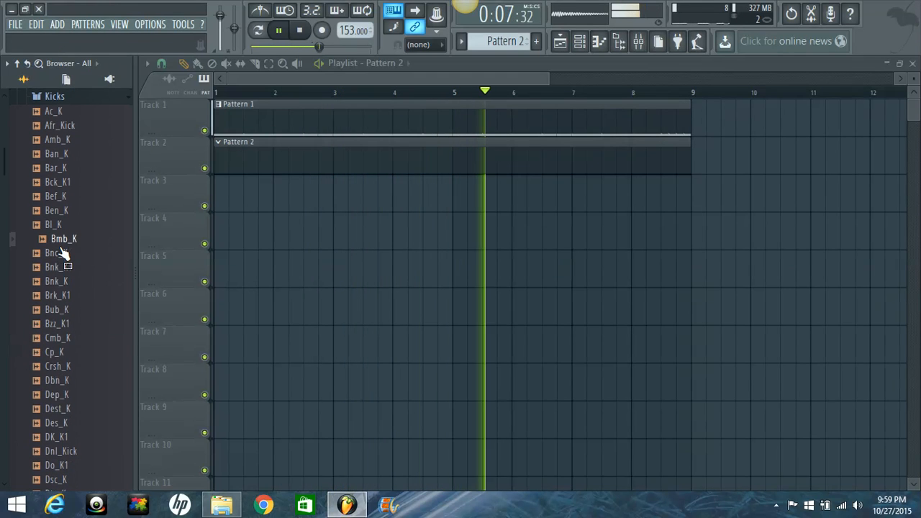
pyautogui.press('Up')
pyautogui.press('Up')
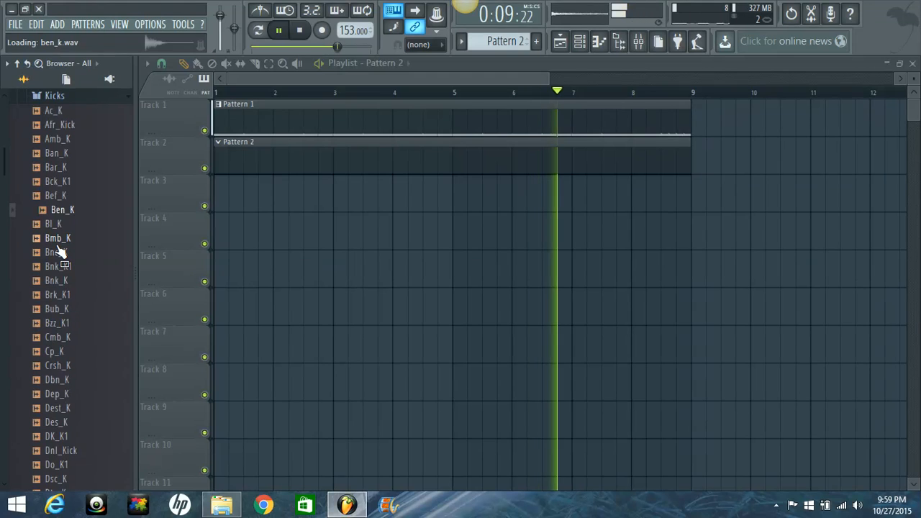
pyautogui.press('Down')
pyautogui.press('Down')
pyautogui.press('Down')
pyautogui.press('Down')
pyautogui.press('Down')
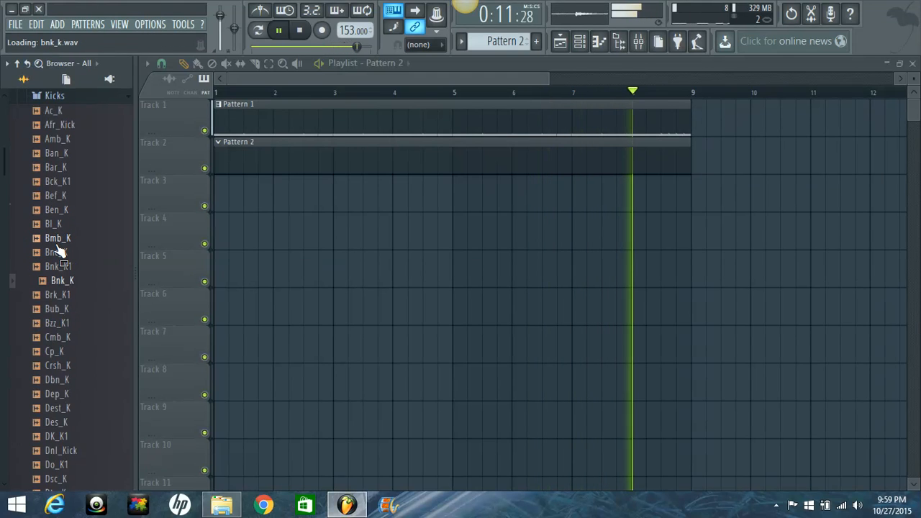
pyautogui.press('Up')
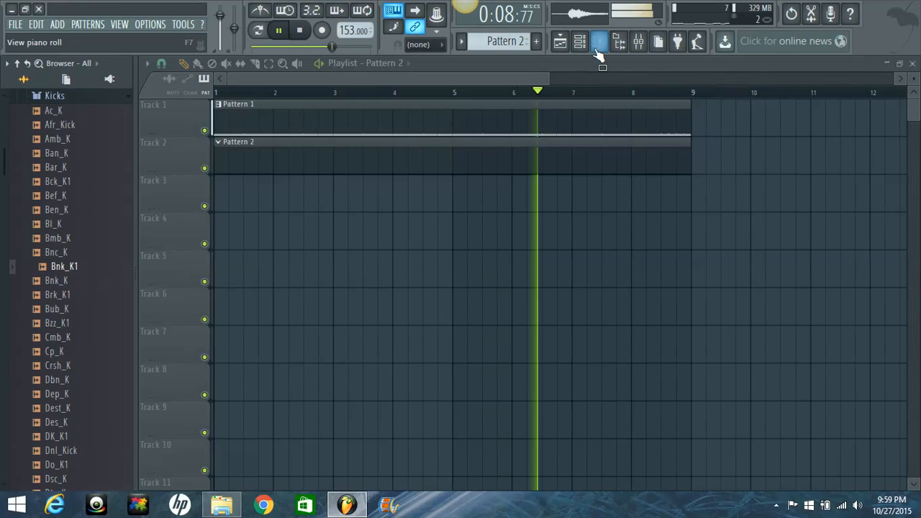
# Show the channel rack and load the Bnk_K1 kick in a new channel.
pyautogui.click(584, 42)
pyautogui.rightClick(72, 265)
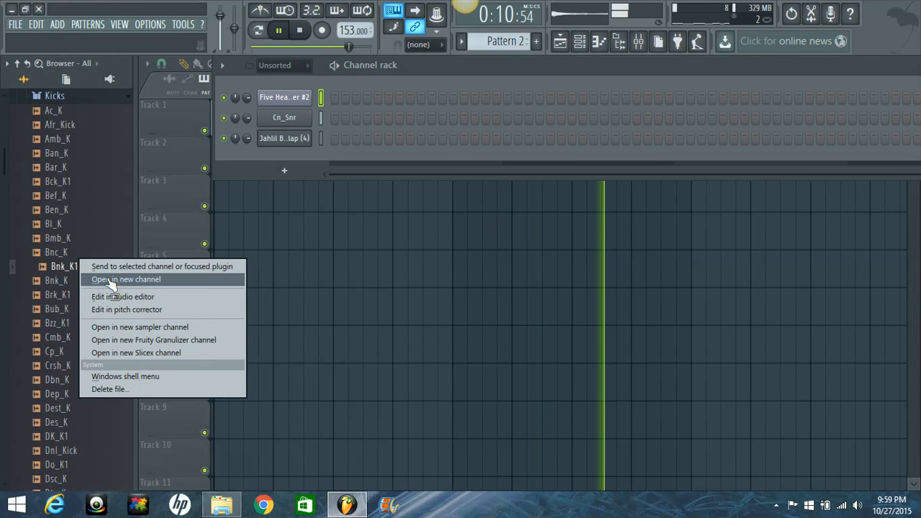
pyautogui.click(109, 280)
# Audition the Bnk_K and Brk_K1 kicks and load Bnk_K in a new channel.
pyautogui.click(68, 282)
pyautogui.click(69, 295)
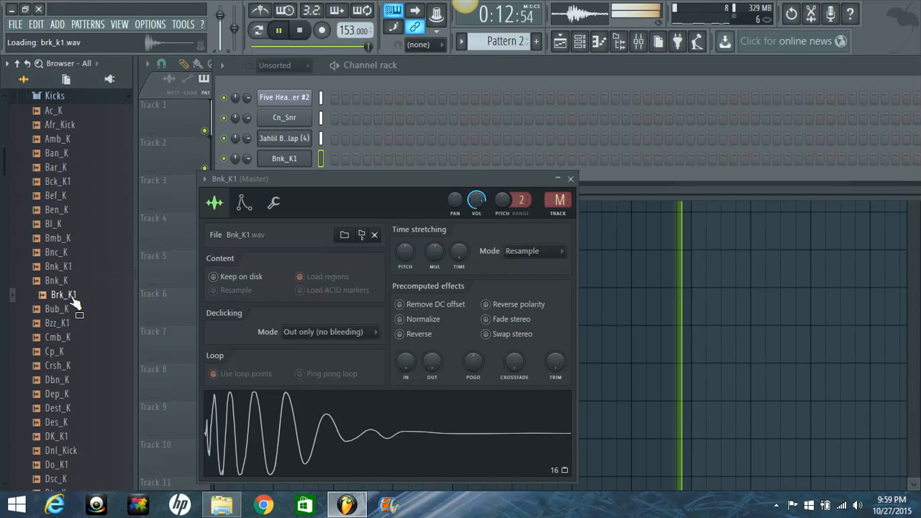
pyautogui.click(72, 281)
pyautogui.rightClick(85, 284)
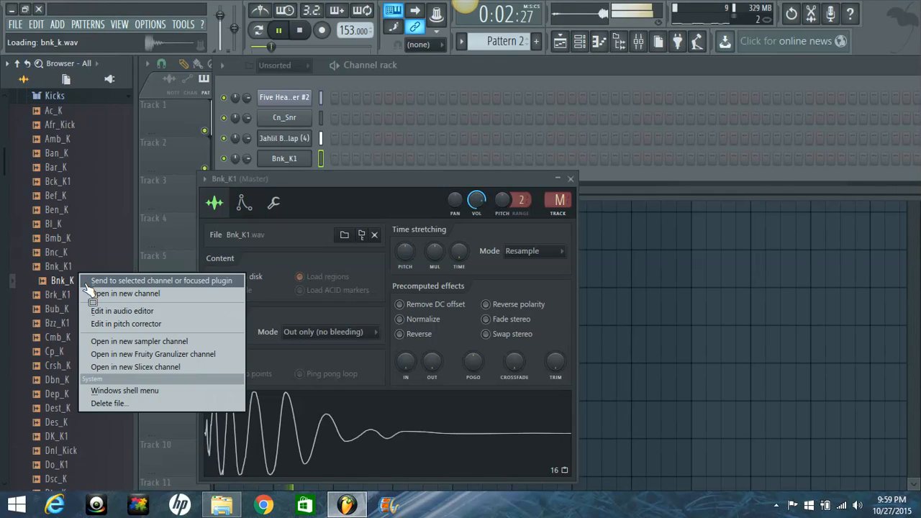
pyautogui.click(89, 293)
# Audition the Cmb_K and Cp_K kicks and load Cp_K in a new channel.
pyautogui.click(72, 337)
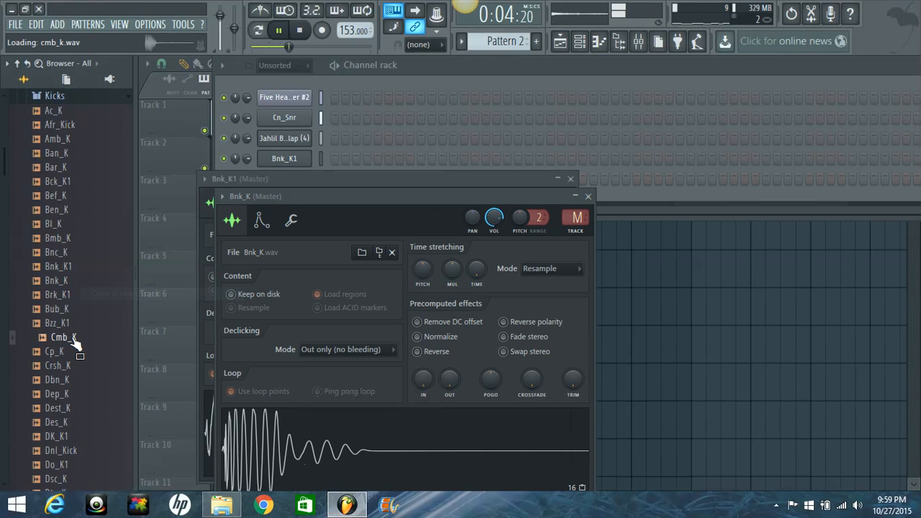
pyautogui.click(72, 352)
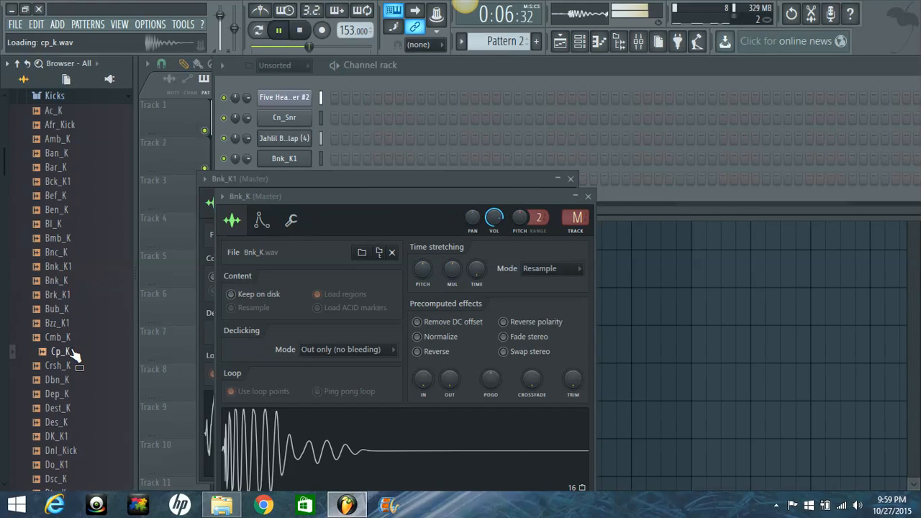
pyautogui.rightClick(72, 352)
pyautogui.click(94, 361)
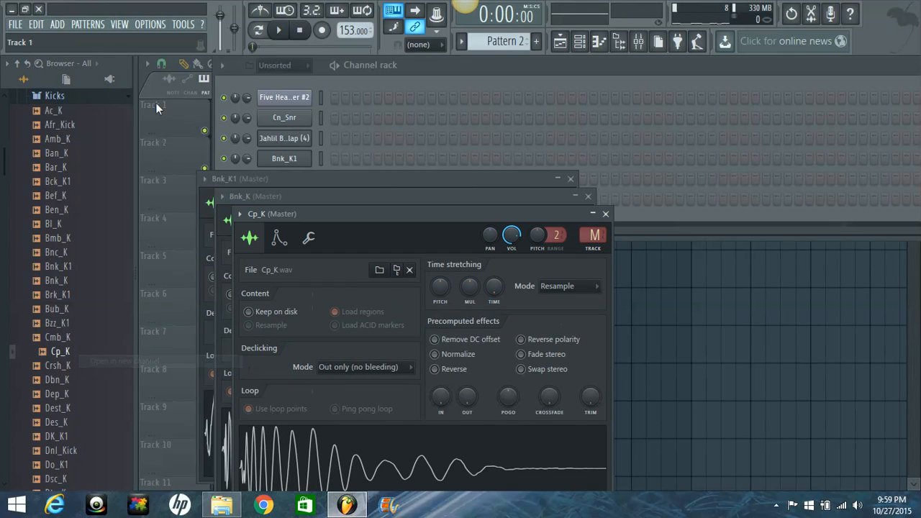
# Hide the browser and insert a Layer channel above the Bnk_K1 kick in the channel rack.
pyautogui.click(617, 43)
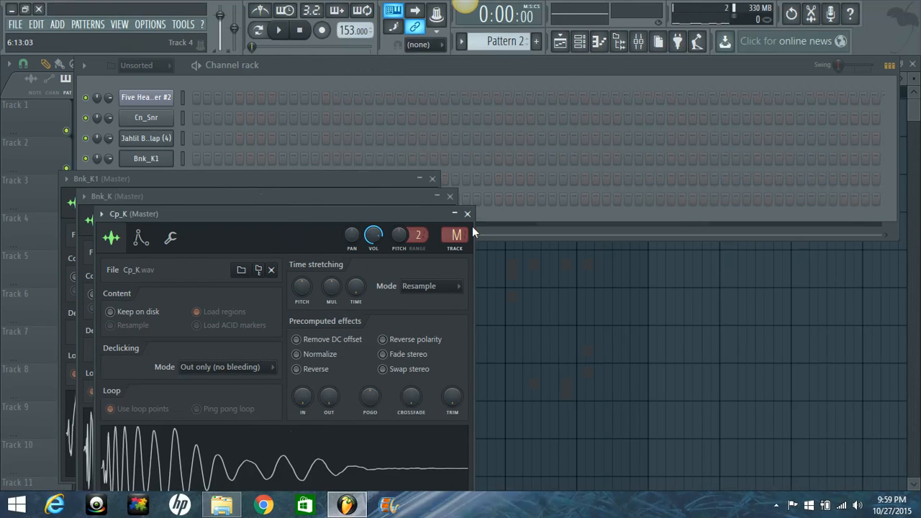
pyautogui.click(509, 65)
pyautogui.moveTo(540, 73); pyautogui.dragTo(609, 78)
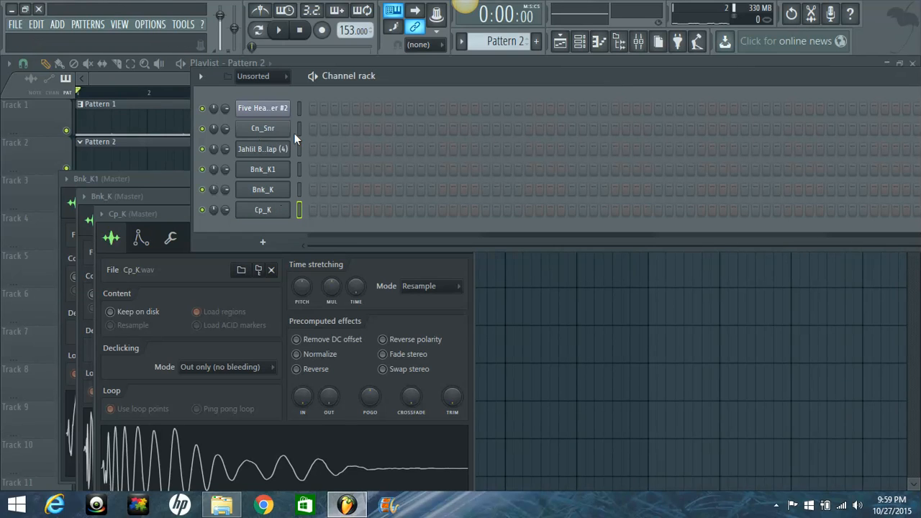
pyautogui.rightClick(263, 169)
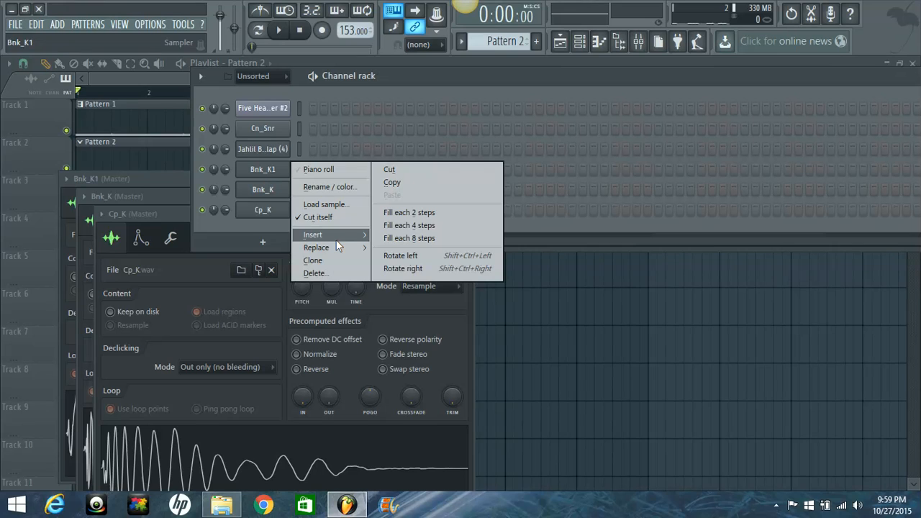
pyautogui.moveTo(341, 236)
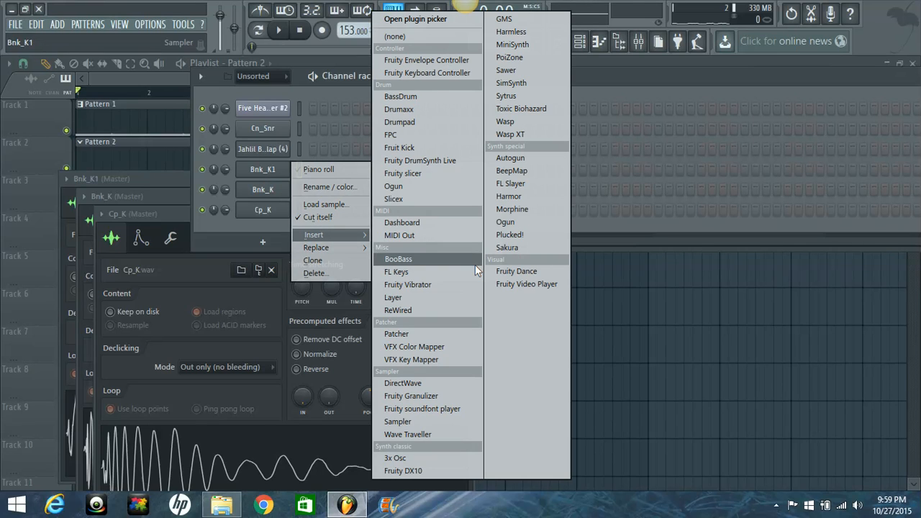
pyautogui.click(445, 298)
pyautogui.moveTo(406, 80); pyautogui.dragTo(454, 83)
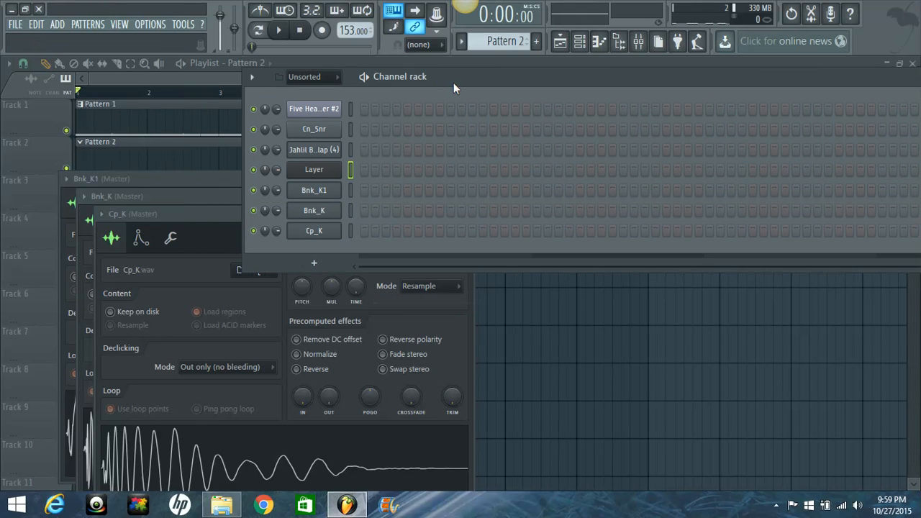
# Set the Bnk_K1, Bnk_K and Cp_K kicks as children of the Layer channel, and close its settings.
pyautogui.click(311, 170)
pyautogui.moveTo(344, 231); pyautogui.dragTo(210, 85)
pyautogui.moveTo(463, 80); pyautogui.dragTo(525, 90)
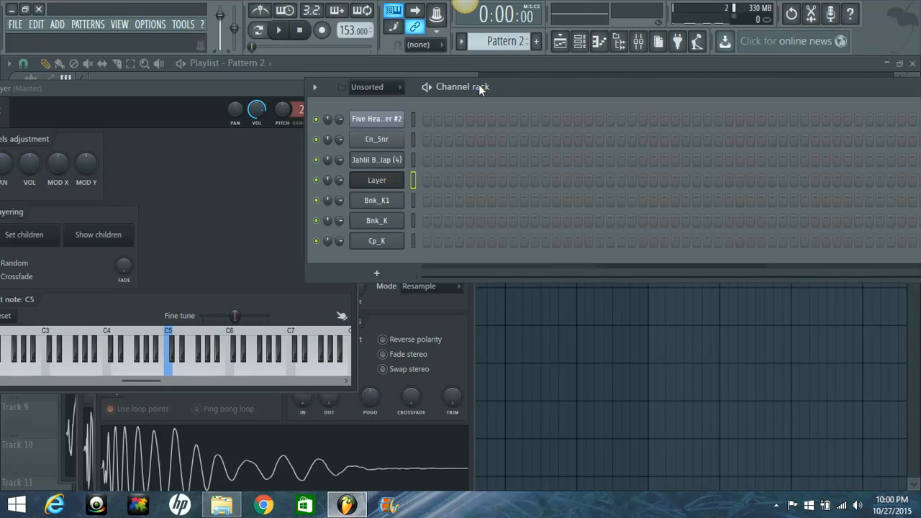
pyautogui.moveTo(91, 90); pyautogui.dragTo(106, 80)
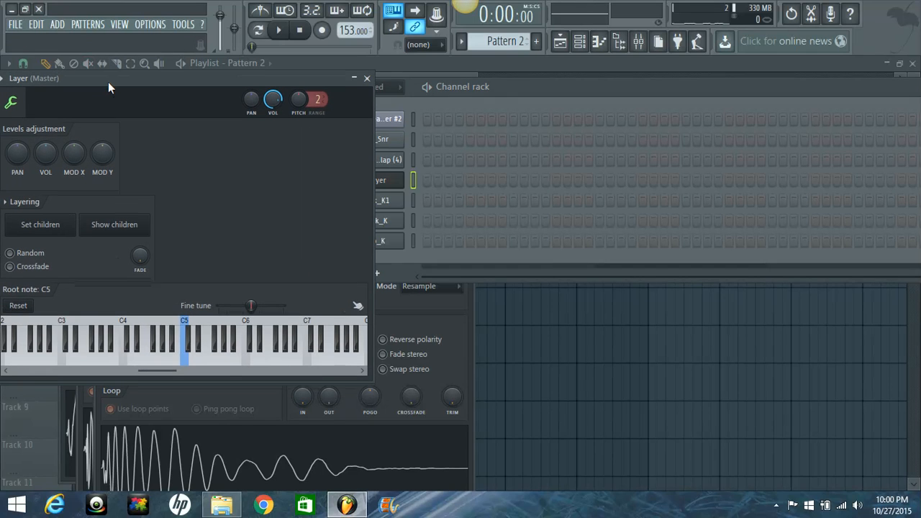
pyautogui.moveTo(564, 86); pyautogui.dragTo(595, 100)
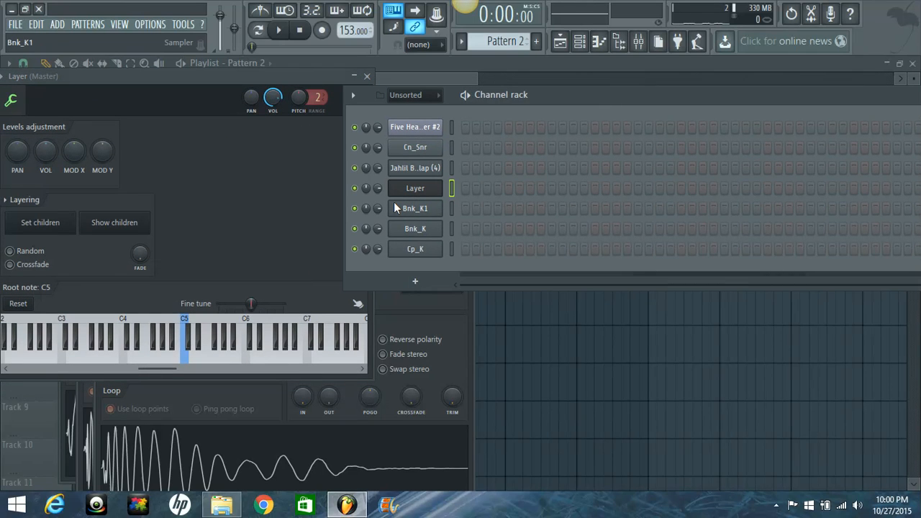
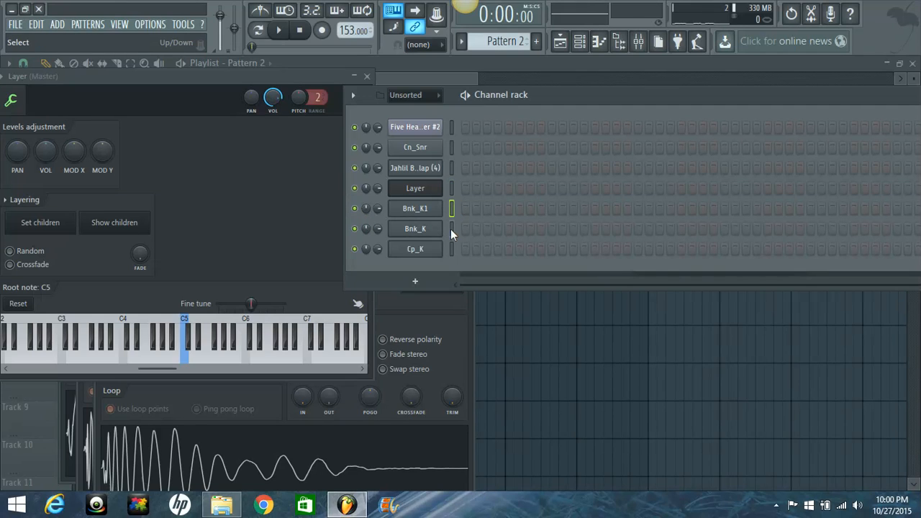
pyautogui.click(60, 222)
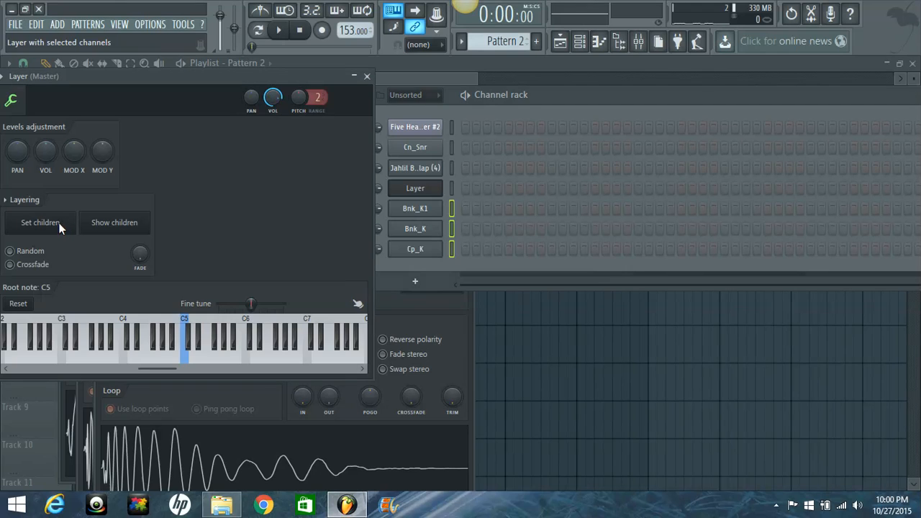
pyautogui.click(367, 76)
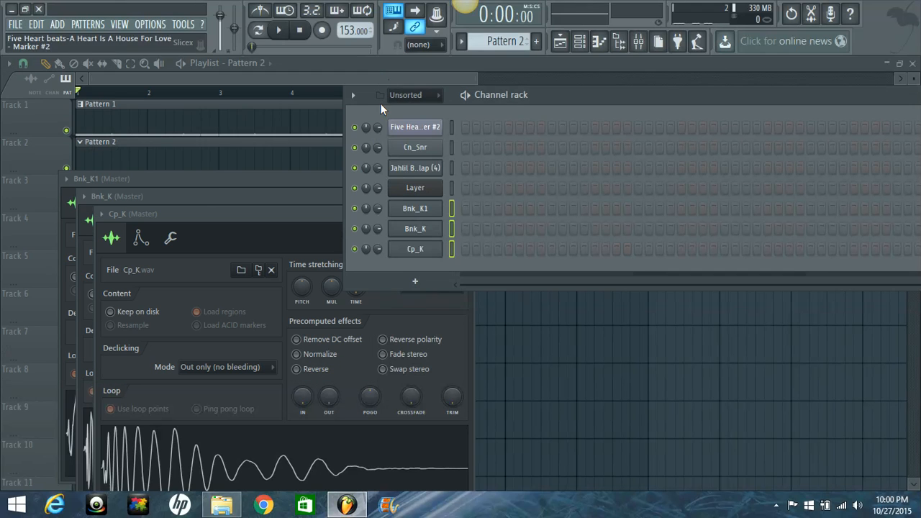
# Play Pattern 2 and place Layer kicks on steps 1 and 5 of bar 1.
pyautogui.moveTo(520, 93); pyautogui.dragTo(331, 76)
pyautogui.press('space')
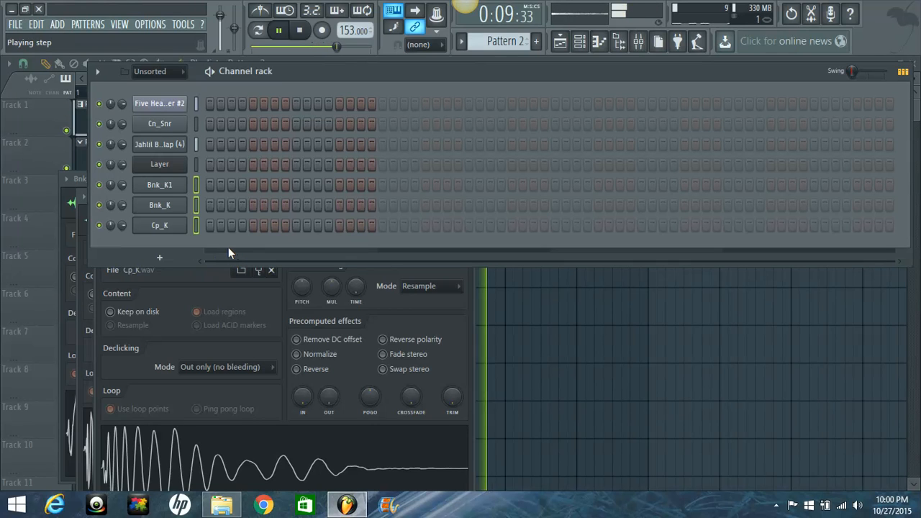
pyautogui.click(210, 165)
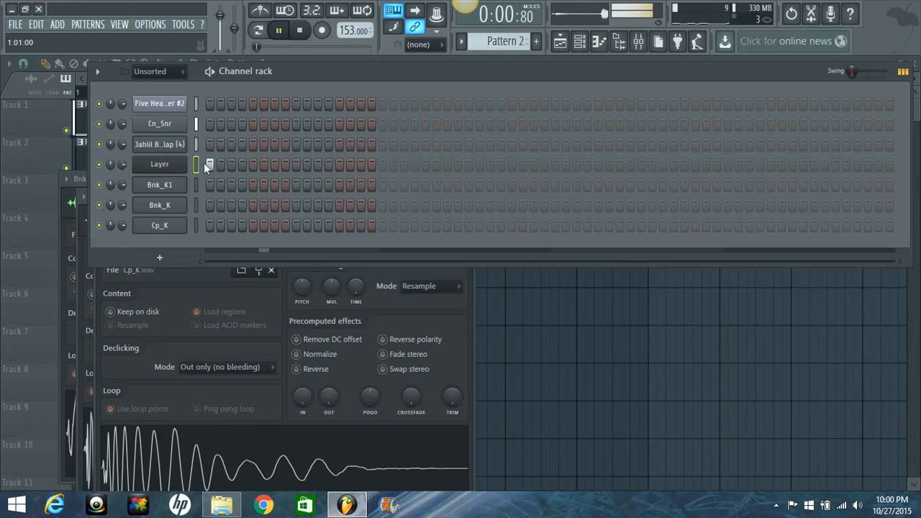
pyautogui.click(242, 166)
pyautogui.click(243, 167)
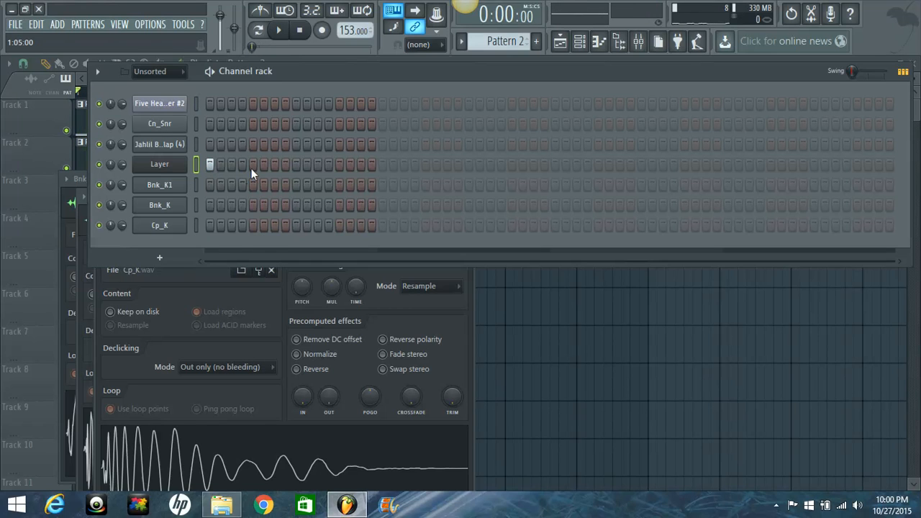
pyautogui.click(252, 165)
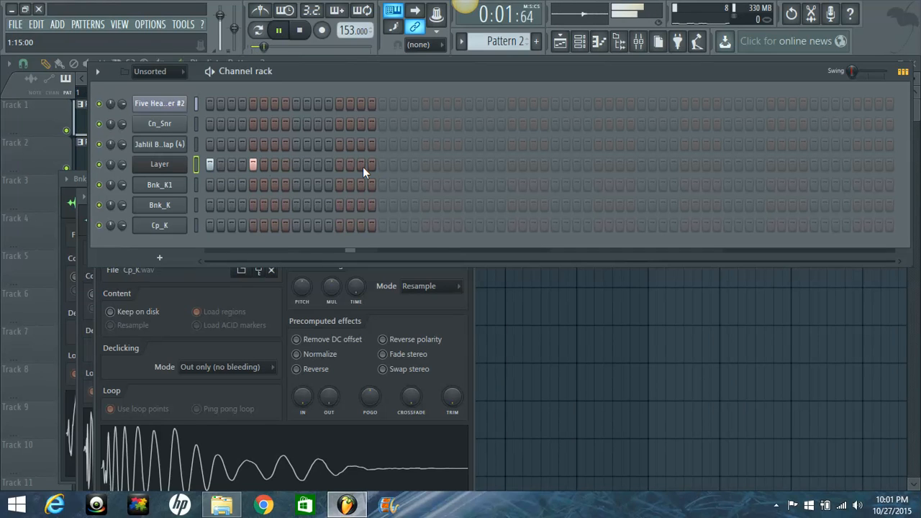
# Place Layer kicks on steps 3, 5 and 13 of bar 2, checking them against playback.
pyautogui.press('space')
pyautogui.click(406, 164)
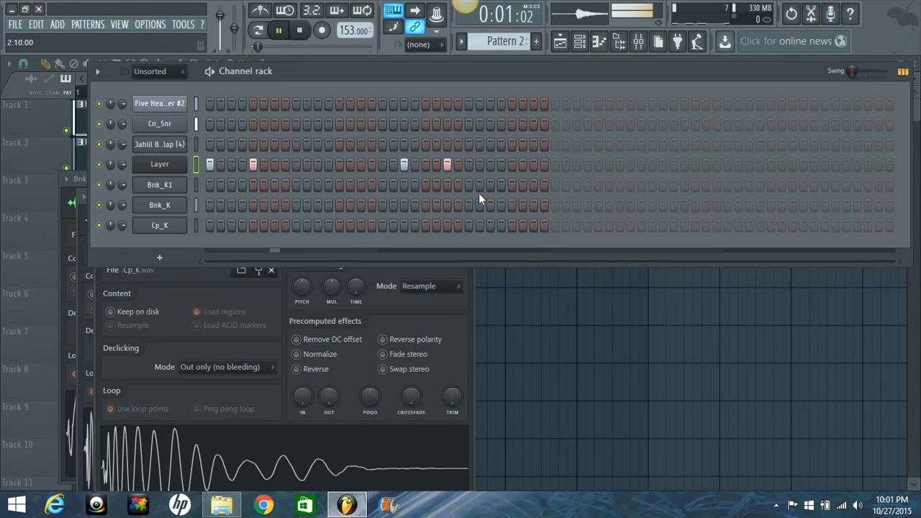
pyautogui.press('space')
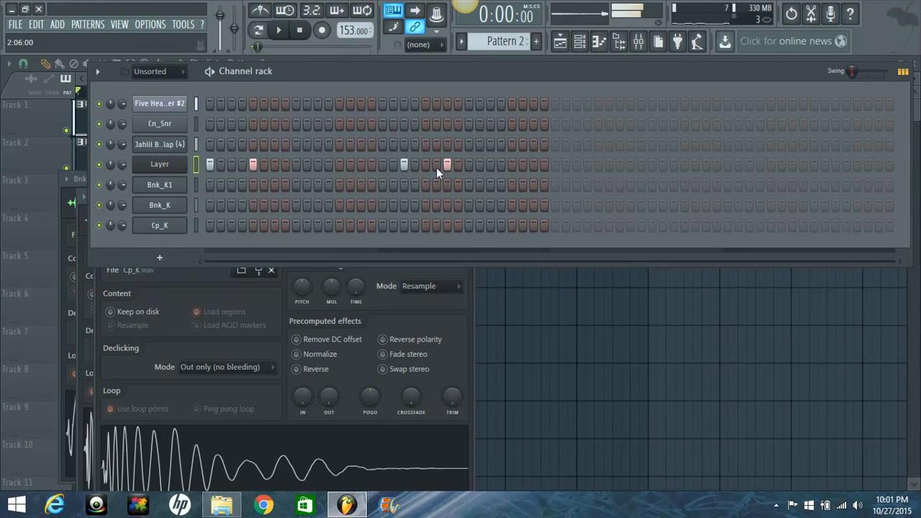
pyautogui.press('space')
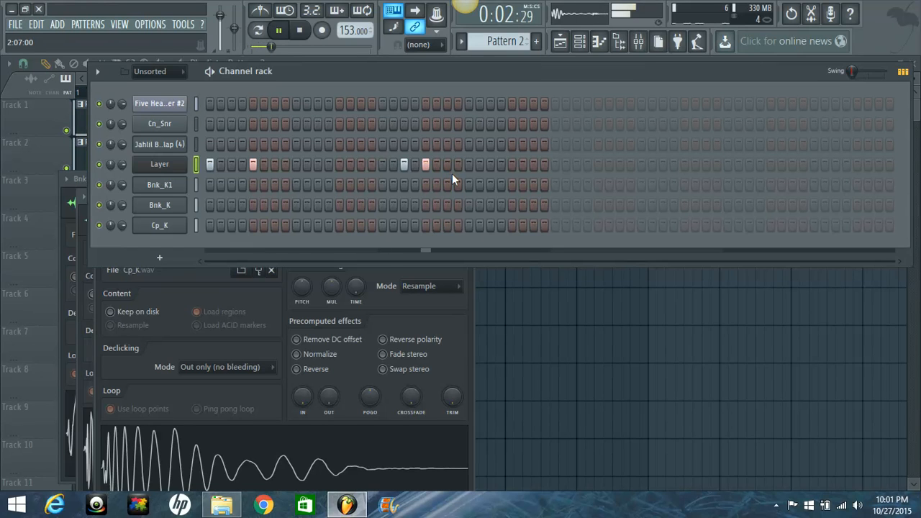
pyautogui.click(511, 164)
pyautogui.press('space')
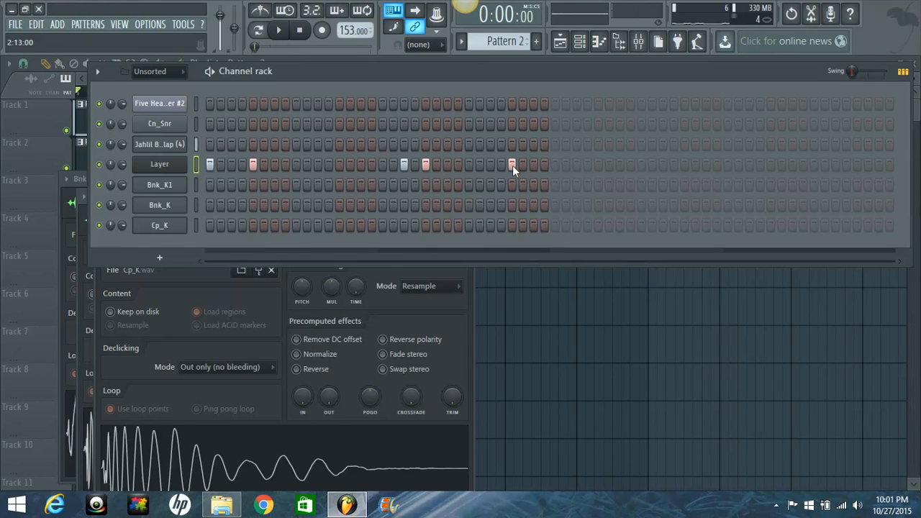
# Add Layer kicks on steps 1 and 5 of bar 3 and on steps 3, 5 and 13 of bar 4.
pyautogui.click(556, 166)
pyautogui.click(598, 164)
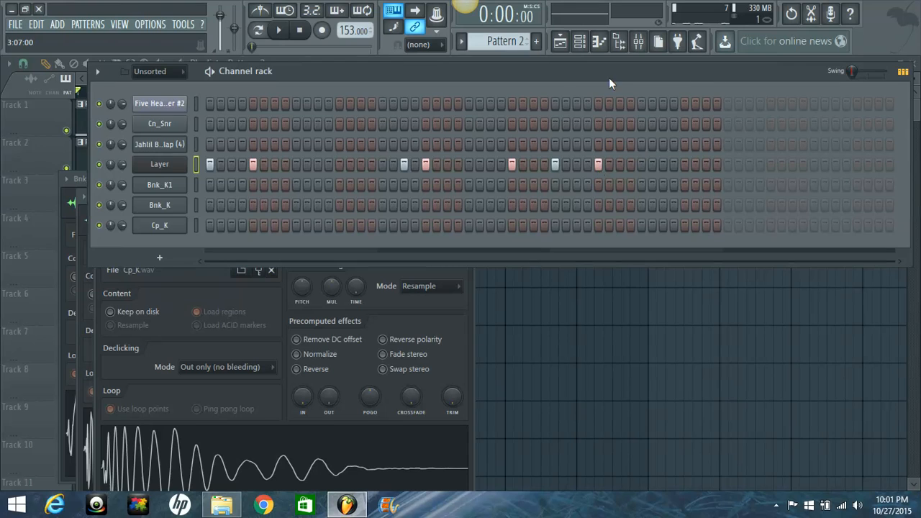
pyautogui.moveTo(609, 77); pyautogui.dragTo(500, 70)
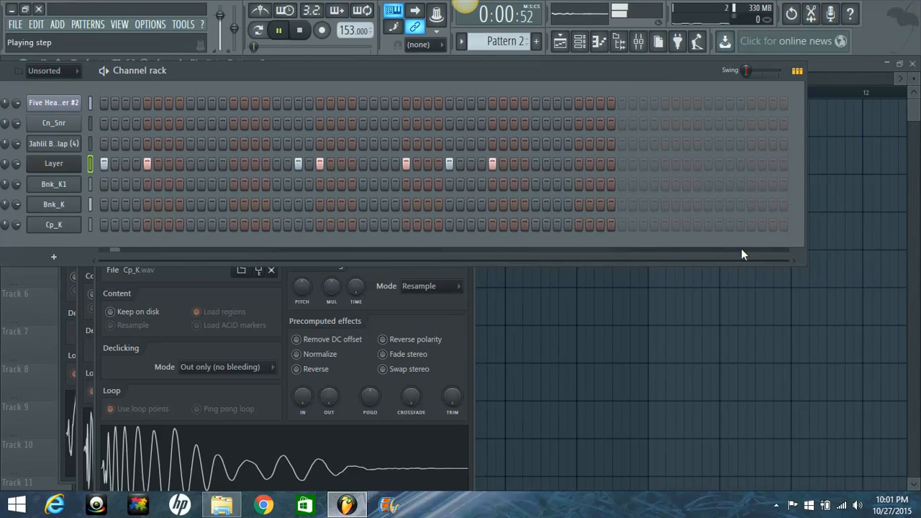
pyautogui.click(793, 260)
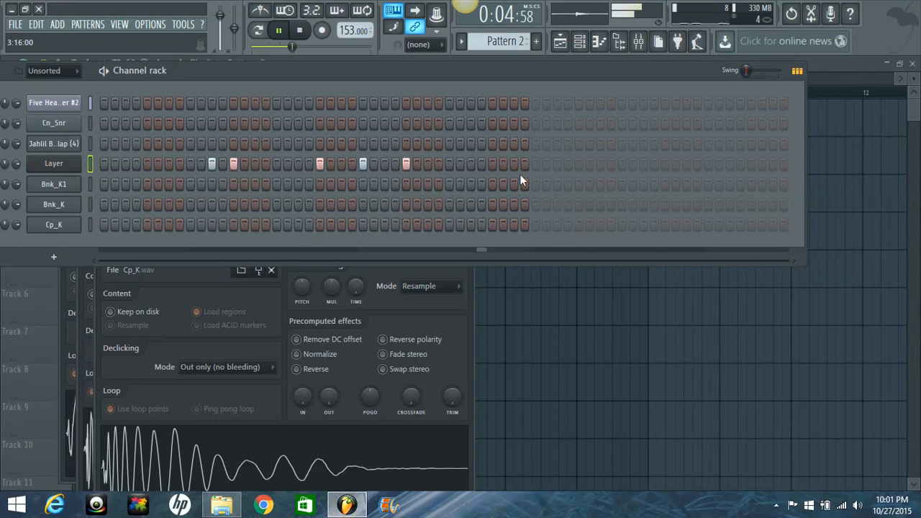
pyautogui.click(556, 164)
pyautogui.click(579, 163)
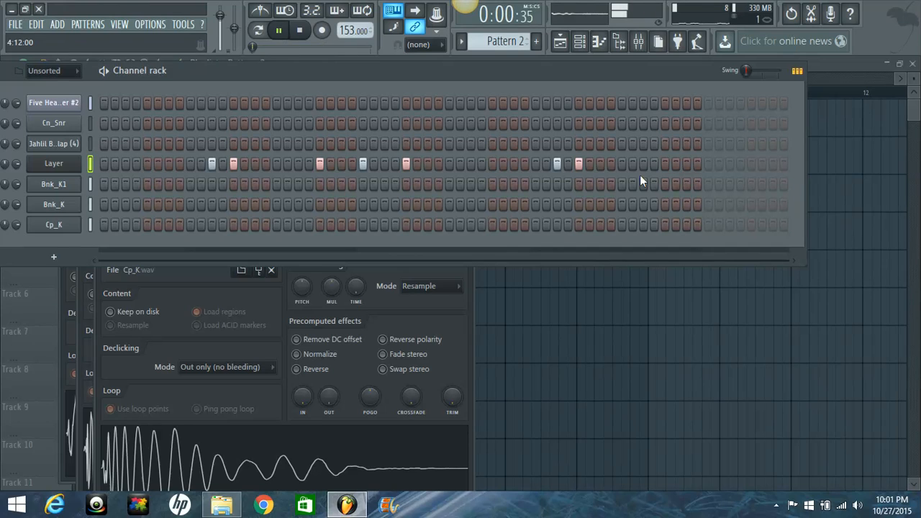
pyautogui.click(652, 260)
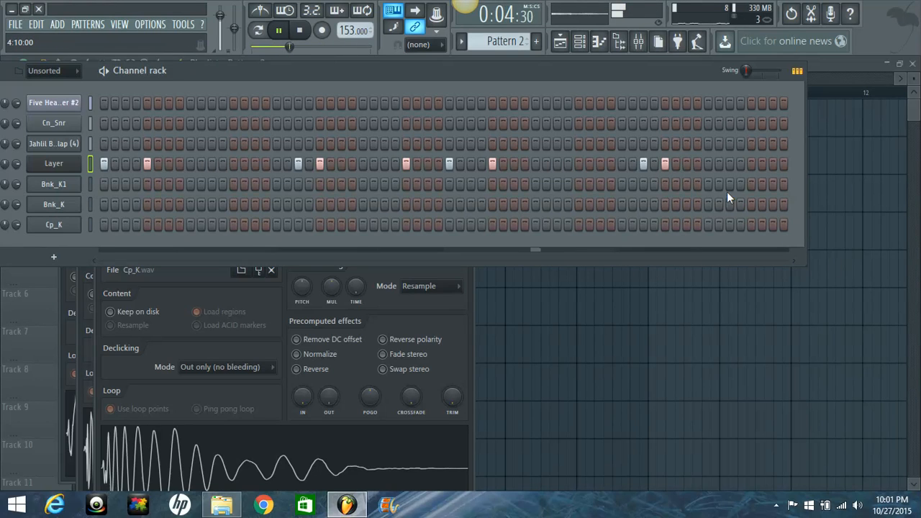
pyautogui.click(753, 165)
# Add Layer kicks on steps 1 and 5 of bar 5 while the pattern plays.
pyautogui.click(794, 260)
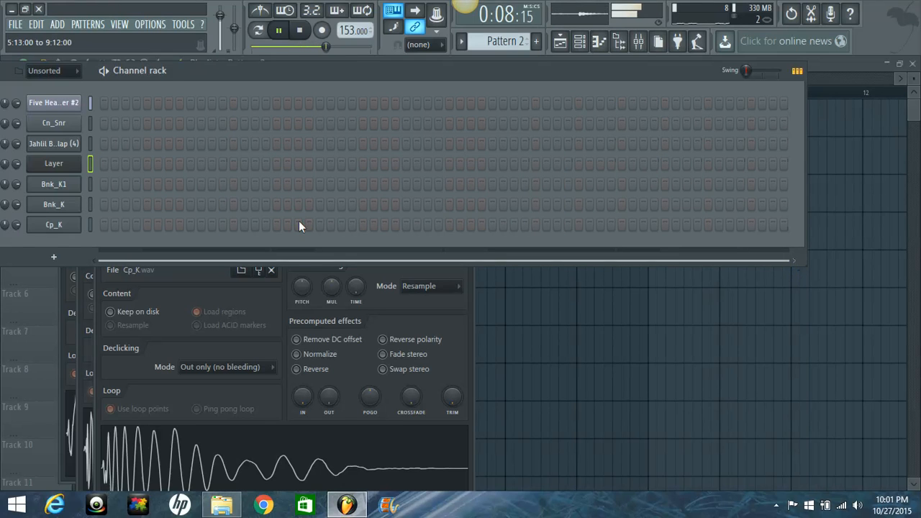
pyautogui.click(95, 259)
pyautogui.click(95, 259)
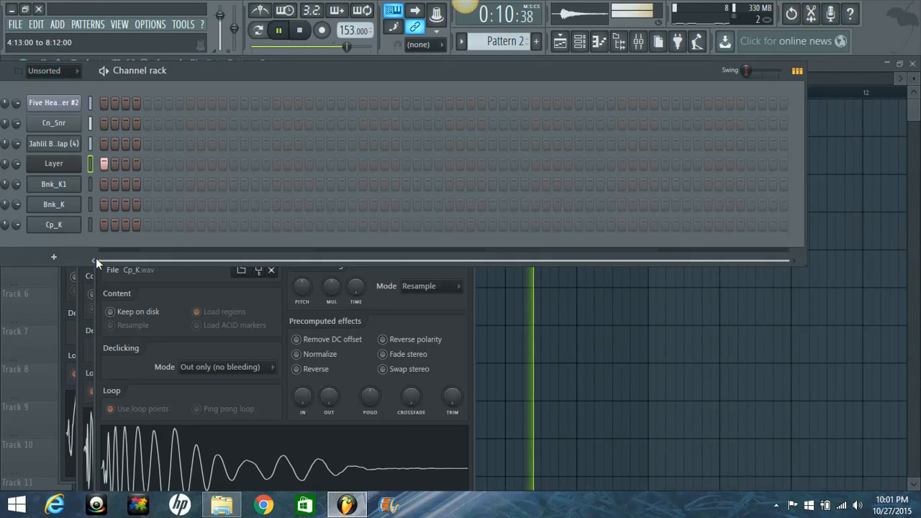
pyautogui.click(147, 166)
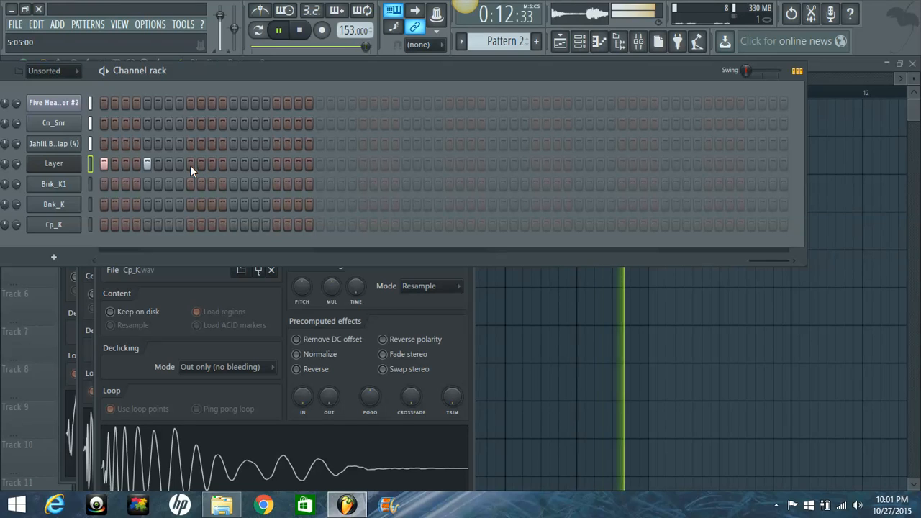
pyautogui.click(190, 165)
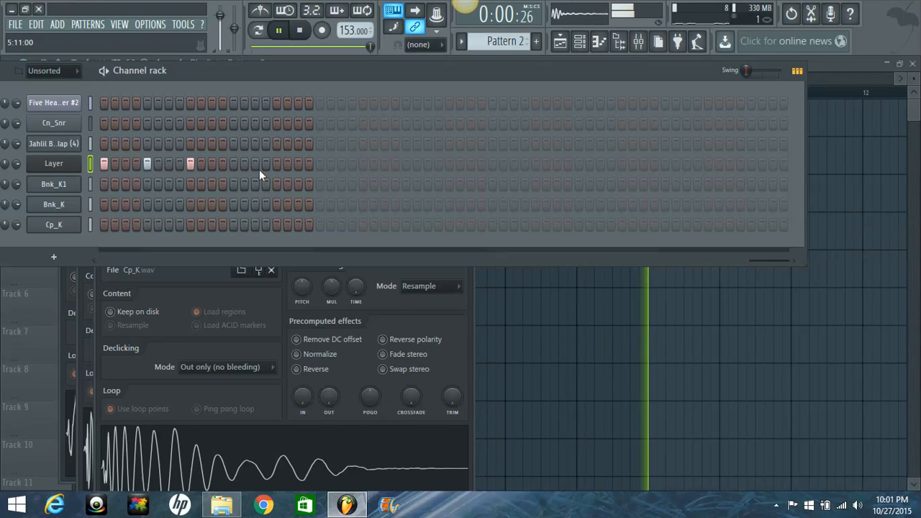
# Extend the Layer channel's kick rhythm with seven more hits from bar 6 to step 5 of bar 8.
pyautogui.click(341, 164)
pyautogui.click(362, 164)
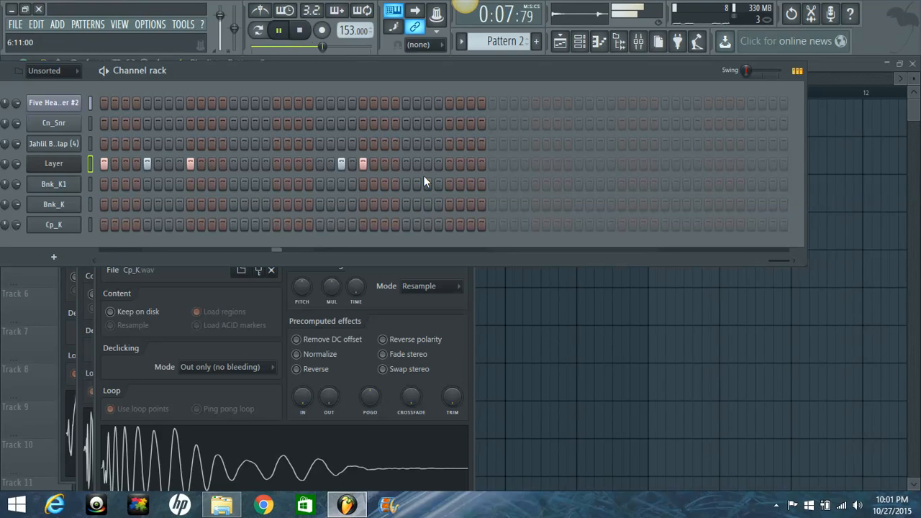
pyautogui.click(449, 164)
pyautogui.click(492, 164)
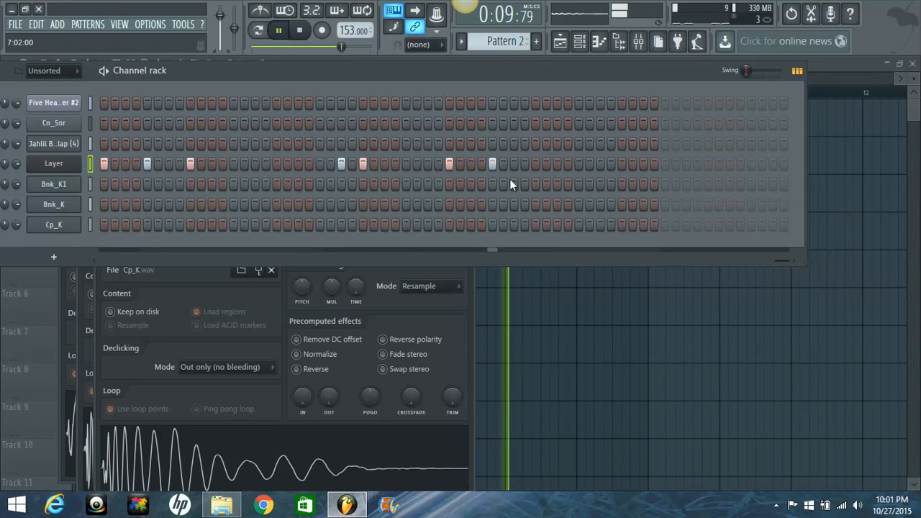
pyautogui.click(535, 164)
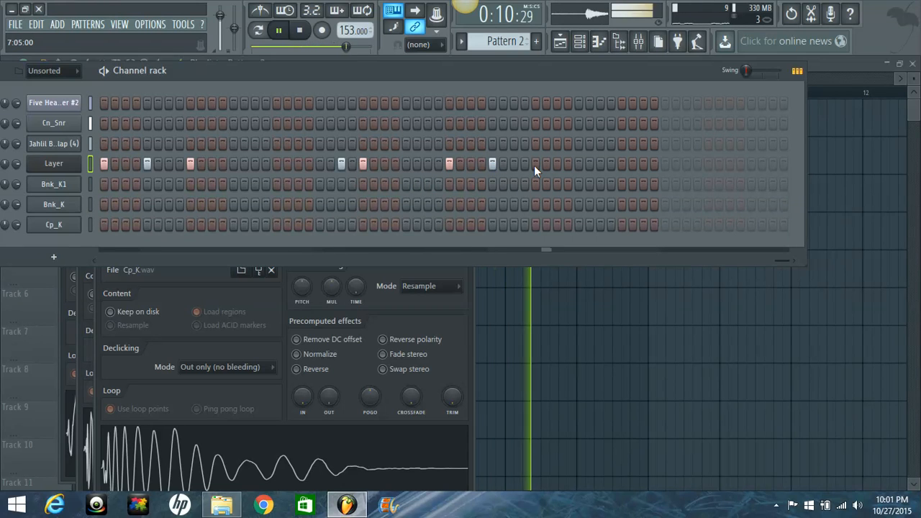
pyautogui.click(686, 164)
pyautogui.click(708, 164)
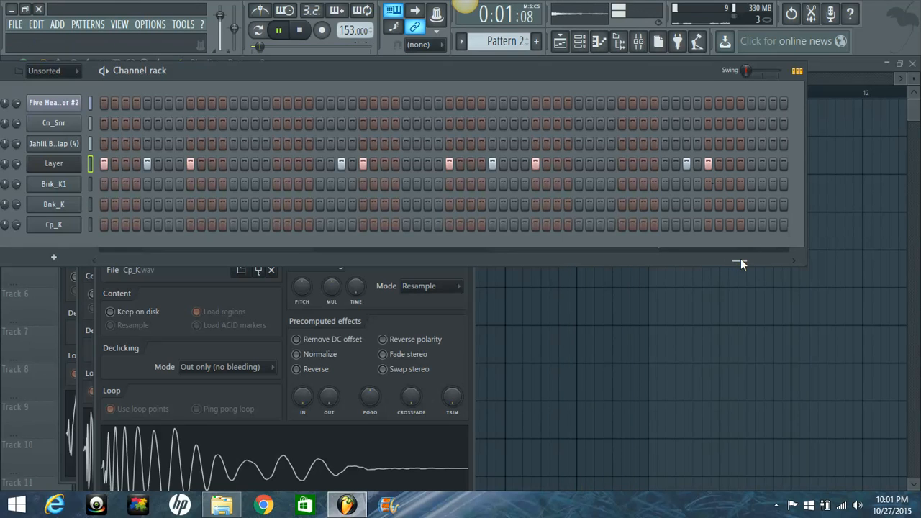
# Add a four-hit closing run on the Layer channel at steps 9, 11, 13 and 15 of bar 8.
pyautogui.moveTo(740, 259); pyautogui.dragTo(790, 257)
pyautogui.click(741, 165)
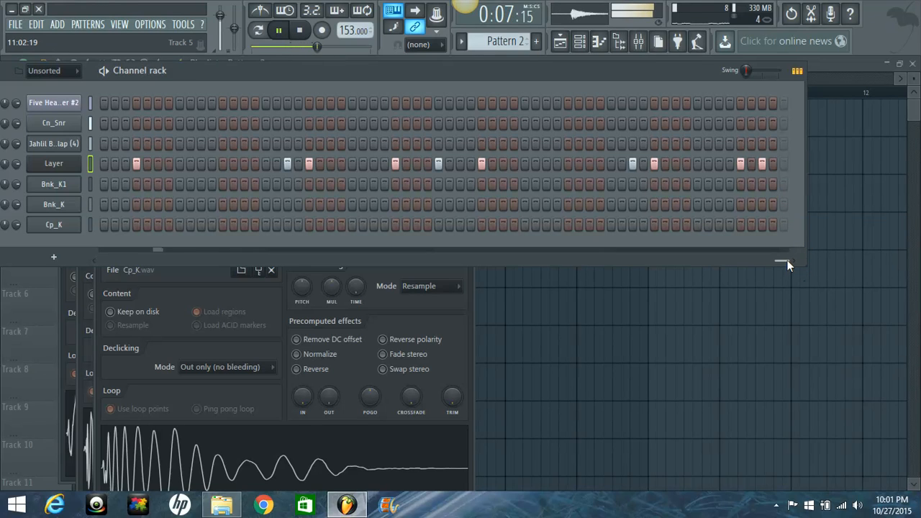
pyautogui.click(94, 260)
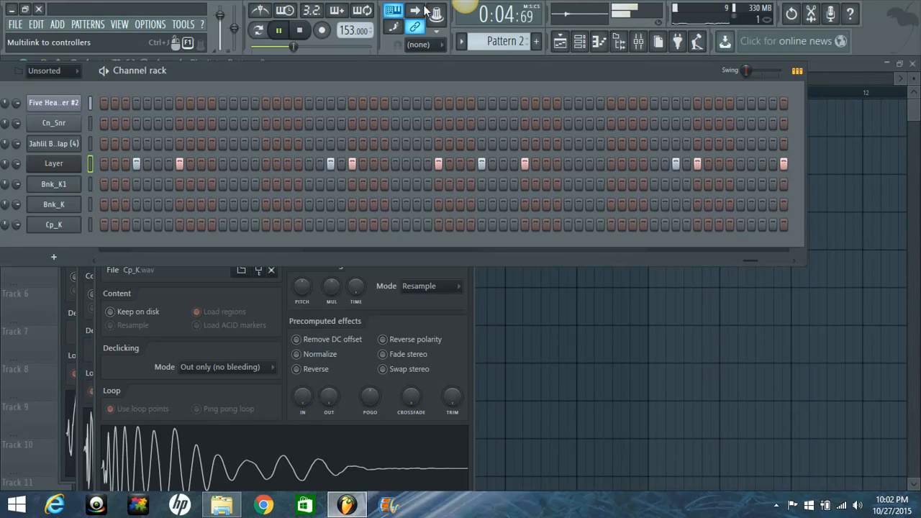
pyautogui.scroll(1, 490, 43)
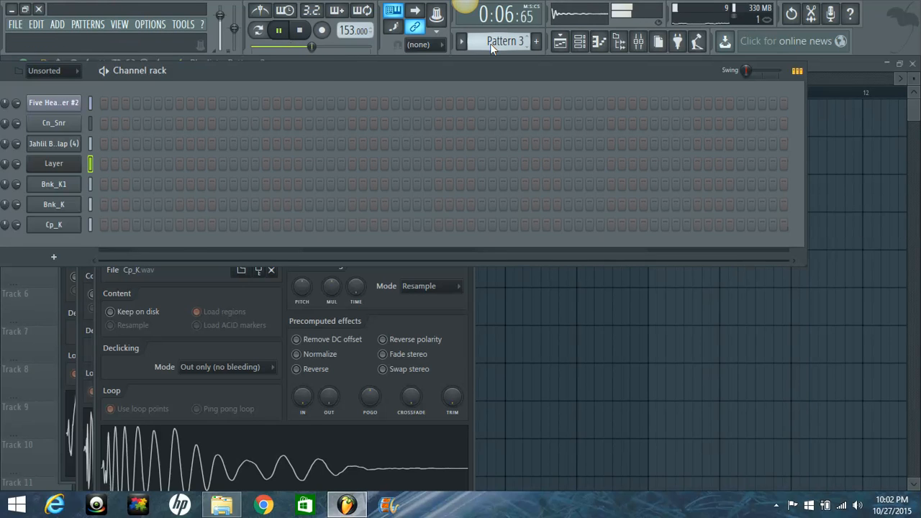
pyautogui.scroll(-1, 490, 43)
pyautogui.click(740, 163)
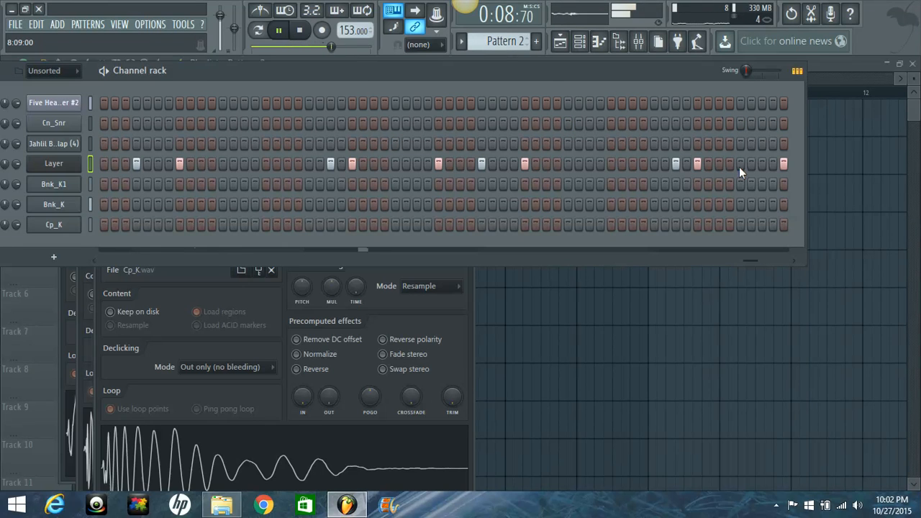
pyautogui.click(762, 163)
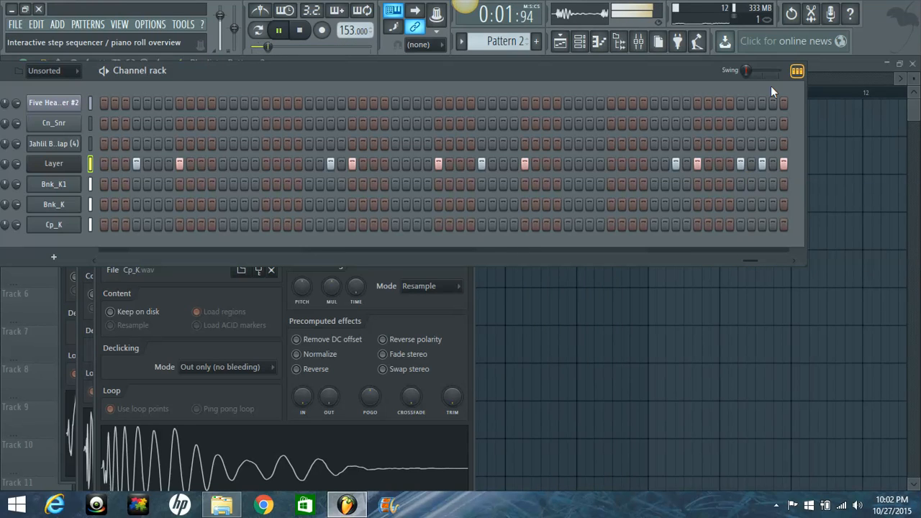
# Shape the velocities of the Layer channel's last four notes in the piano roll into a rising ramp, and stop playback.
pyautogui.rightClick(61, 166)
pyautogui.click(108, 164)
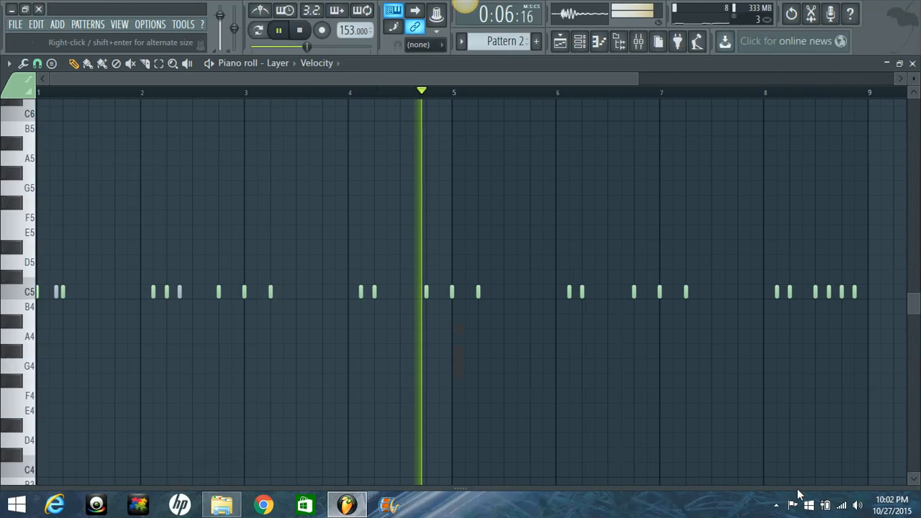
pyautogui.moveTo(797, 488); pyautogui.dragTo(805, 124)
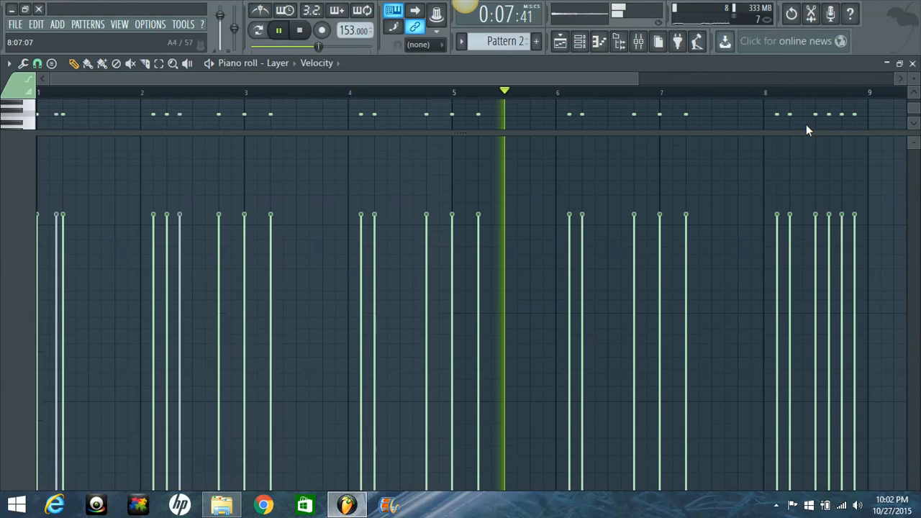
pyautogui.click(815, 314)
pyautogui.moveTo(828, 276); pyautogui.dragTo(845, 244)
pyautogui.click(854, 226)
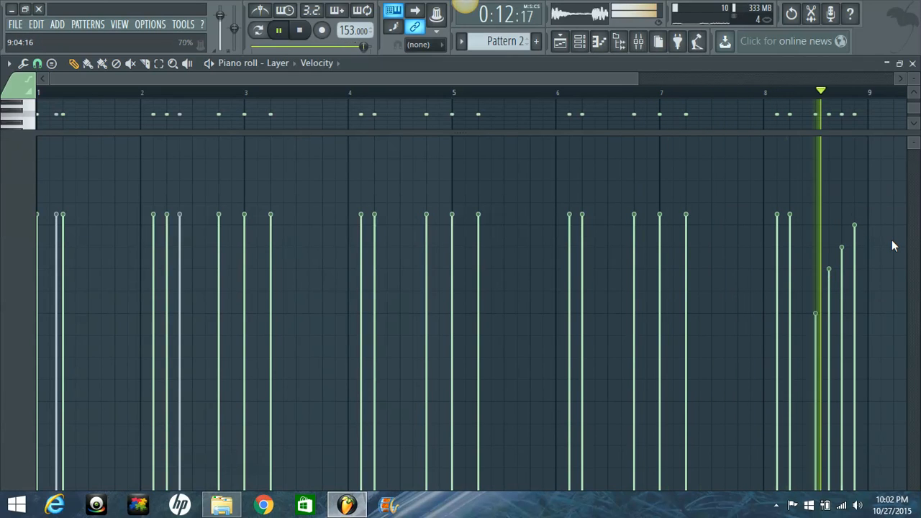
pyautogui.click(912, 63)
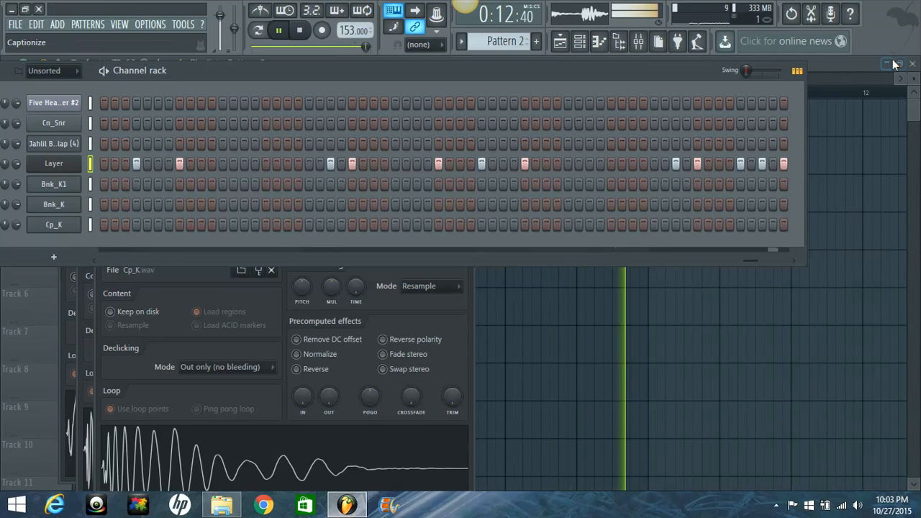
pyautogui.press('space')
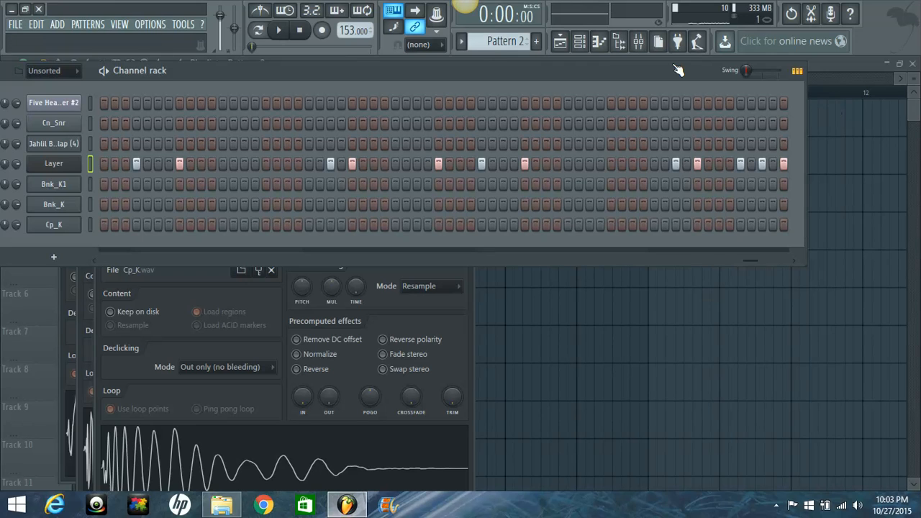
# Move the channel rack fully into view and show the sample browser beside it.
pyautogui.moveTo(570, 78); pyautogui.dragTo(676, 72)
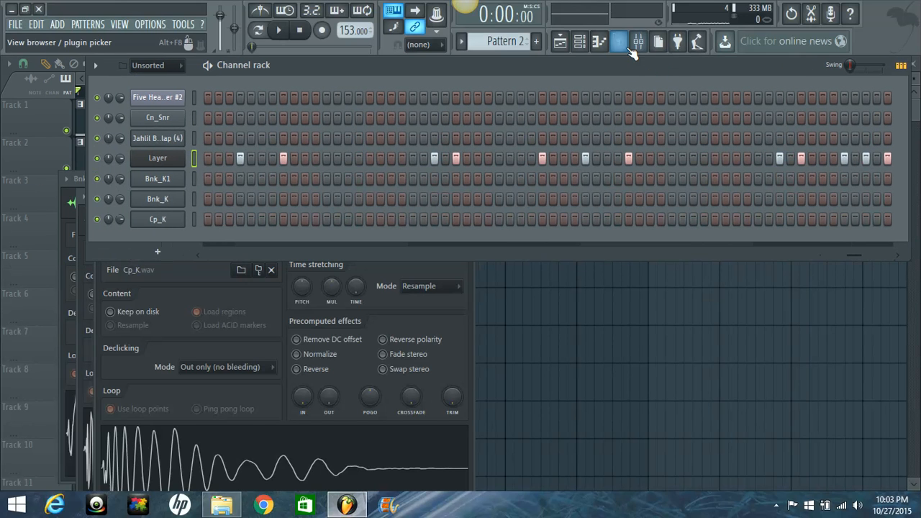
pyautogui.click(622, 43)
pyautogui.click(622, 43)
pyautogui.click(621, 43)
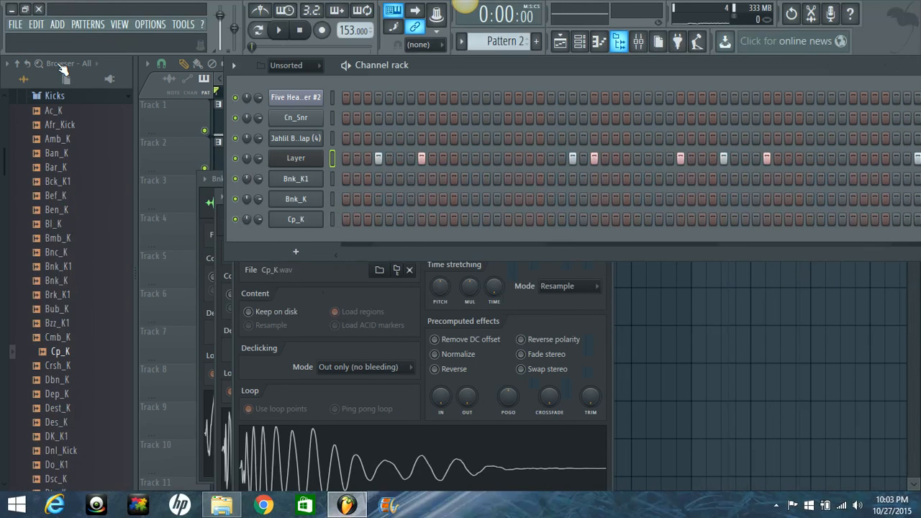
# Collapse the Kicks folder, look through the drum packs, and open the Hi-Hats folder of the 9th Wonder Kit.
pyautogui.click(54, 96)
pyautogui.scroll(5, 45, 288)
pyautogui.scroll(-3, 45, 288)
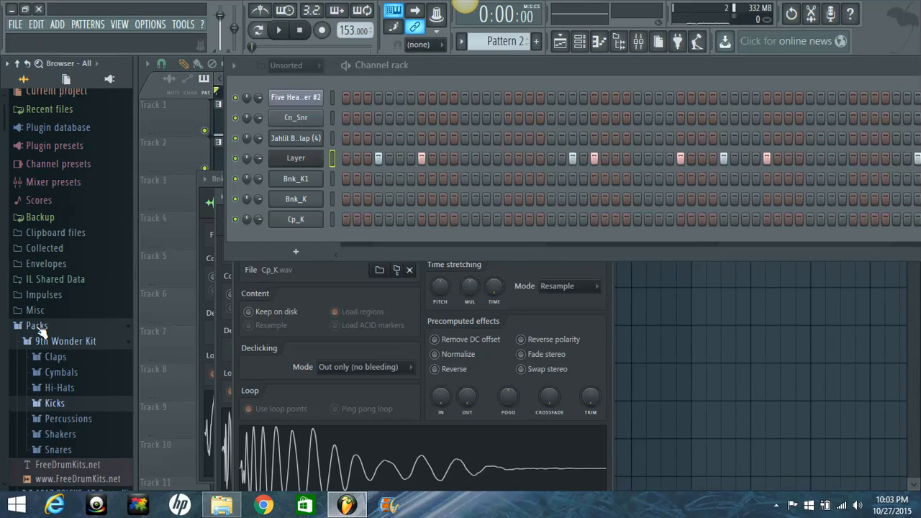
pyautogui.scroll(-2, 45, 288)
pyautogui.click(63, 96)
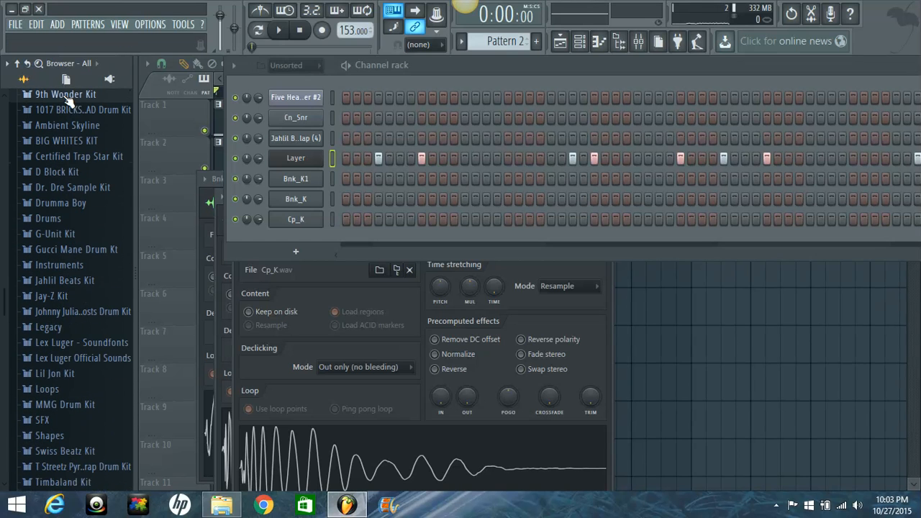
pyautogui.scroll(-10, 79, 235)
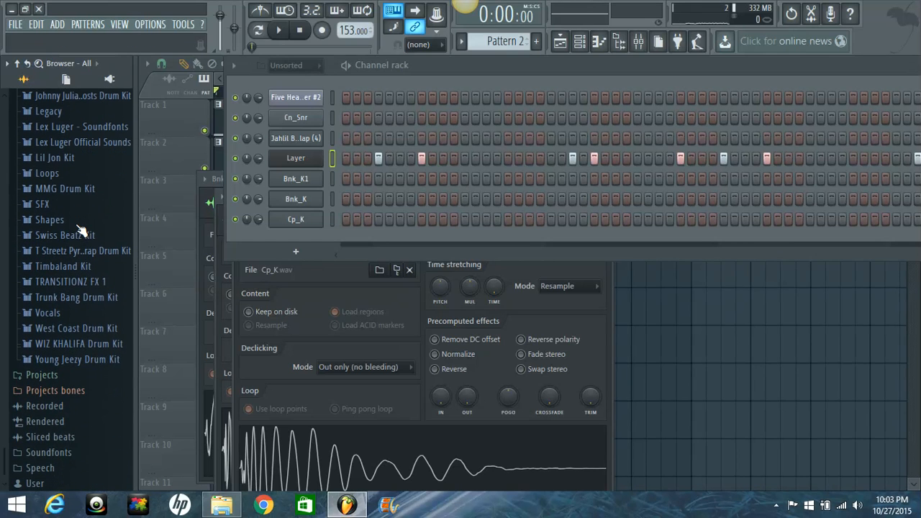
pyautogui.scroll(11, 82, 226)
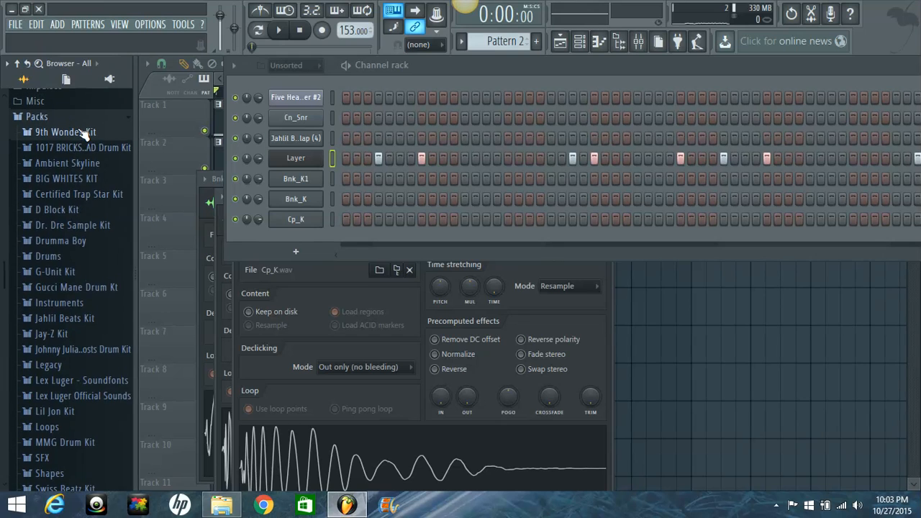
pyautogui.click(84, 132)
pyautogui.click(75, 183)
# Audition the hi-hat samples from Cid_H1 up to Bld_H2, first alone and then against the playing pattern.
pyautogui.click(87, 342)
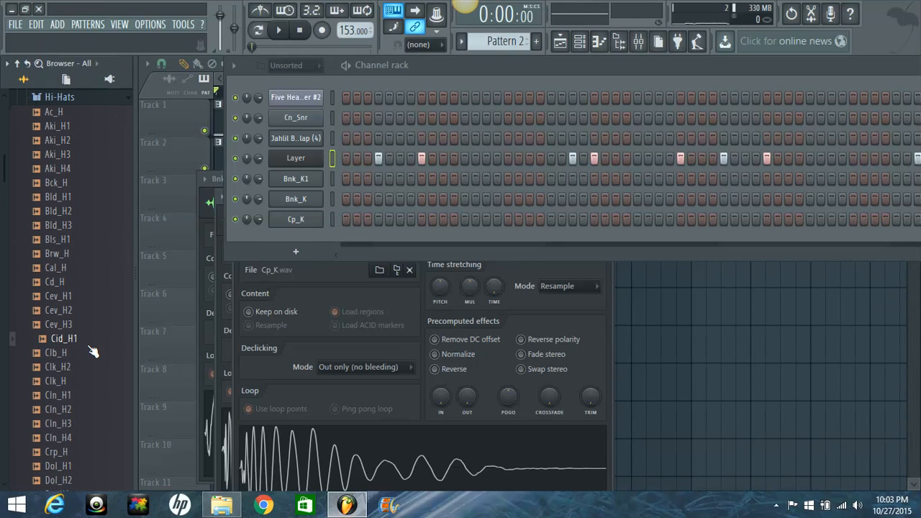
pyautogui.press('Up')
pyautogui.press('Up')
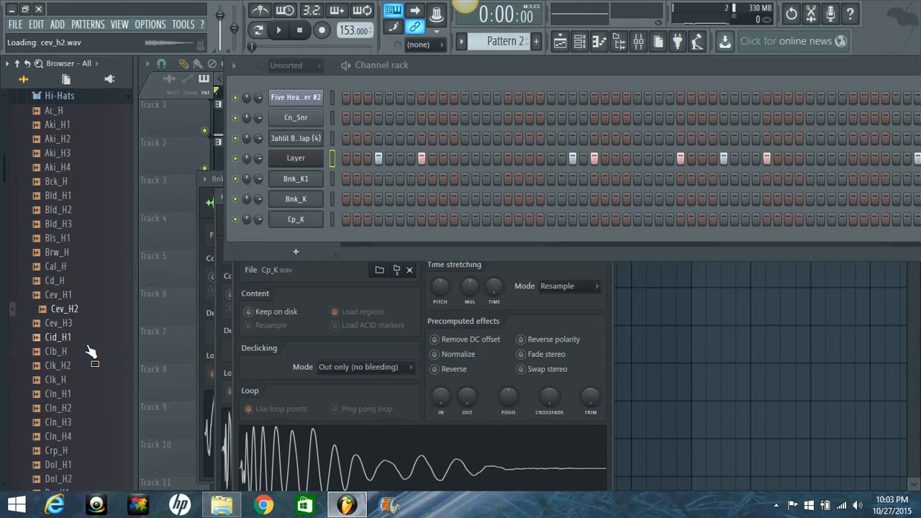
pyautogui.press('Up')
pyautogui.press('Up')
pyautogui.press('Up')
pyautogui.press('Down')
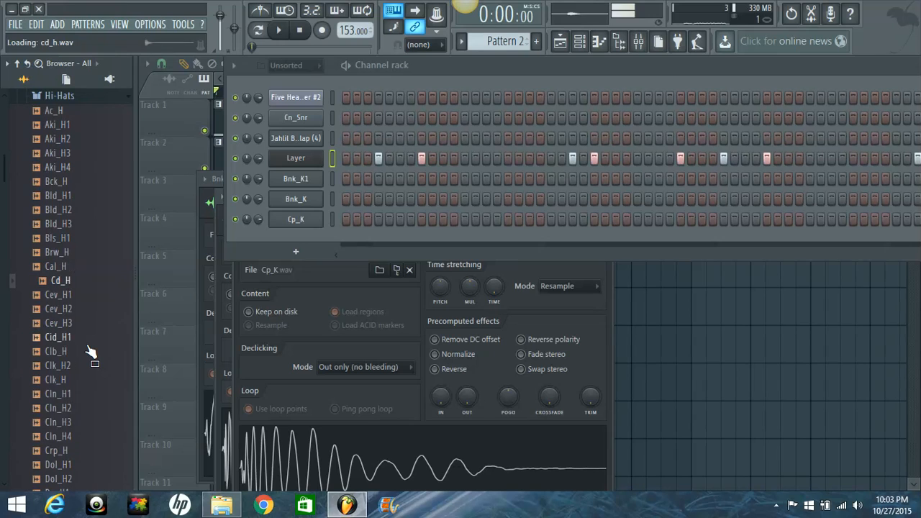
pyautogui.press('space')
pyautogui.press('Up')
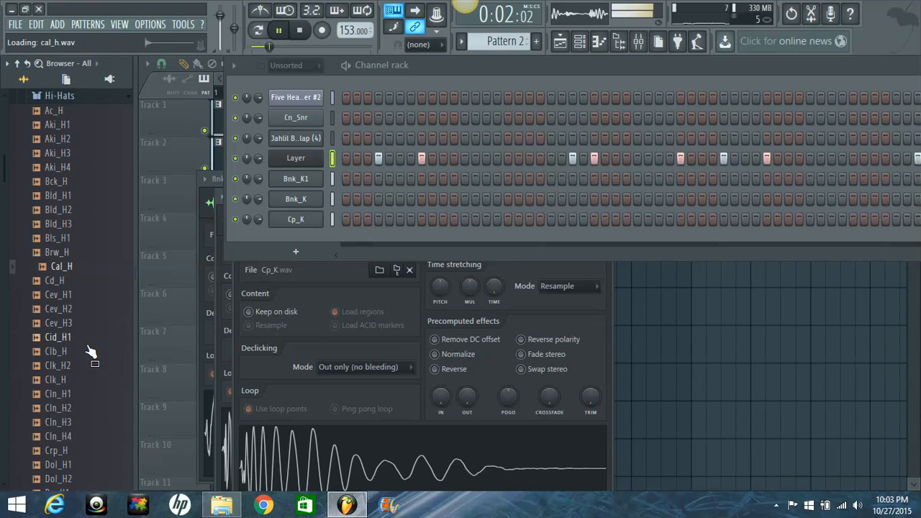
pyautogui.press('Up')
pyautogui.press('Up')
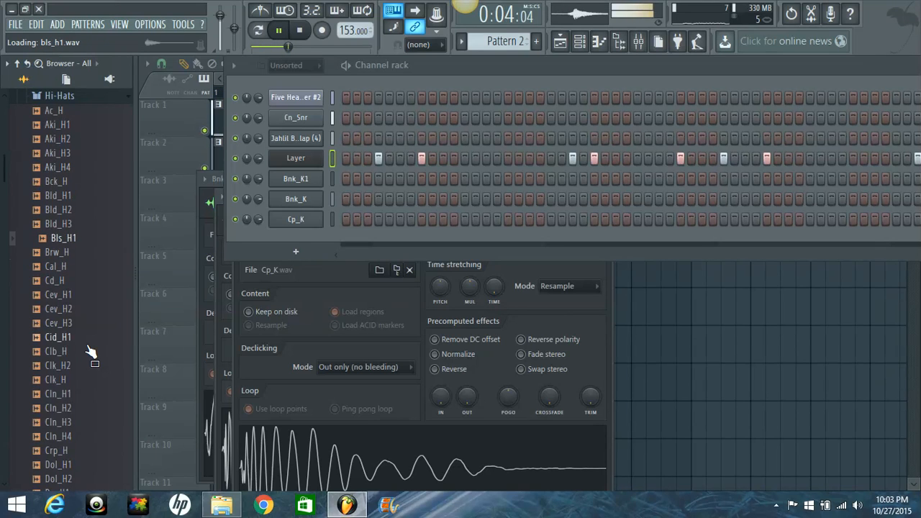
pyautogui.press('Up')
pyautogui.press('Up')
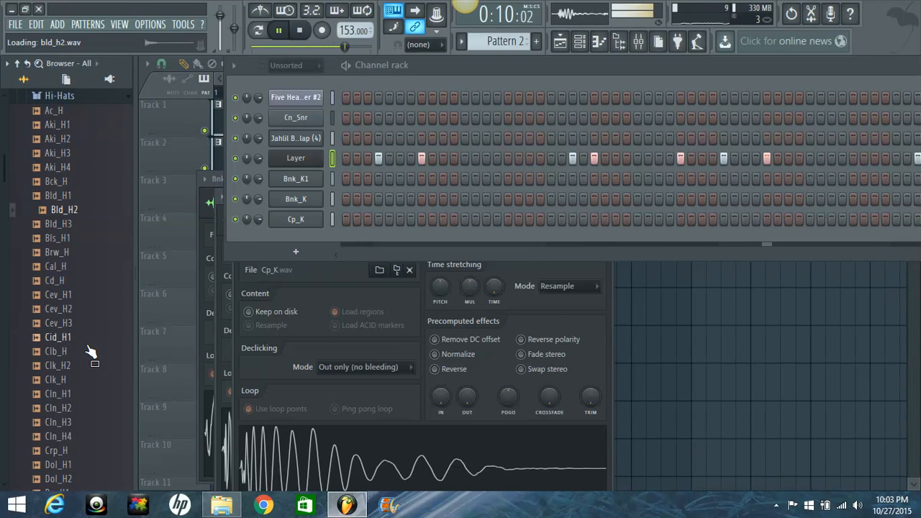
# Load the Bld_H2 hi-hat sample into a new channel and move its settings window clear for editing.
pyautogui.rightClick(90, 209)
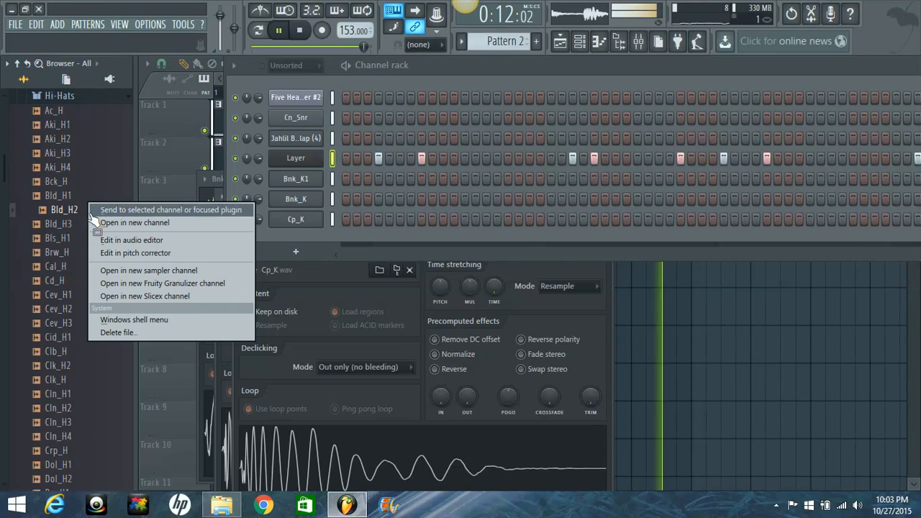
pyautogui.click(108, 222)
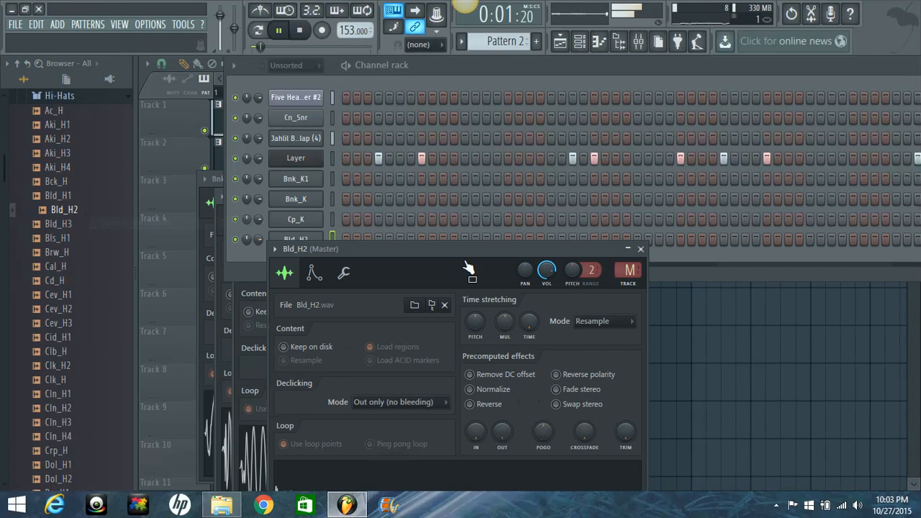
pyautogui.moveTo(469, 269); pyautogui.dragTo(436, 94)
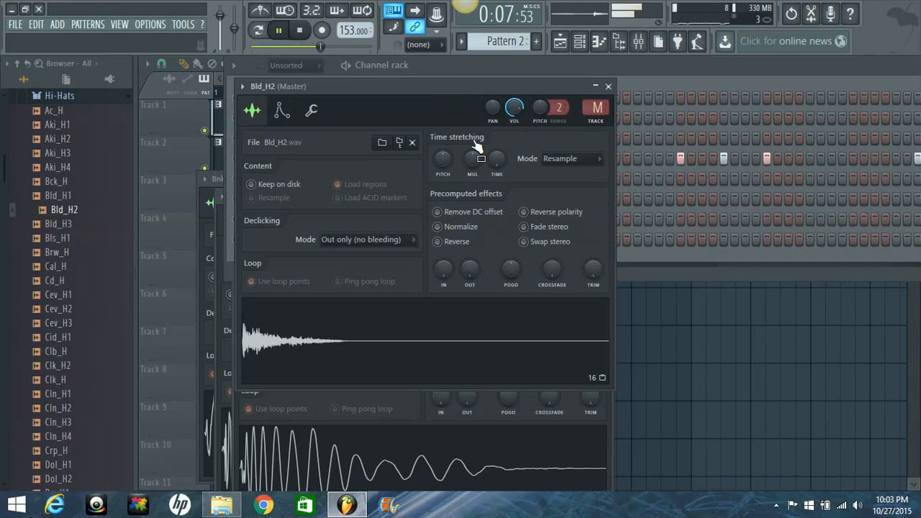
# Stop playback and raise the Bld_H2 channel's time shift slightly while auditioning note C5.
pyautogui.click(311, 109)
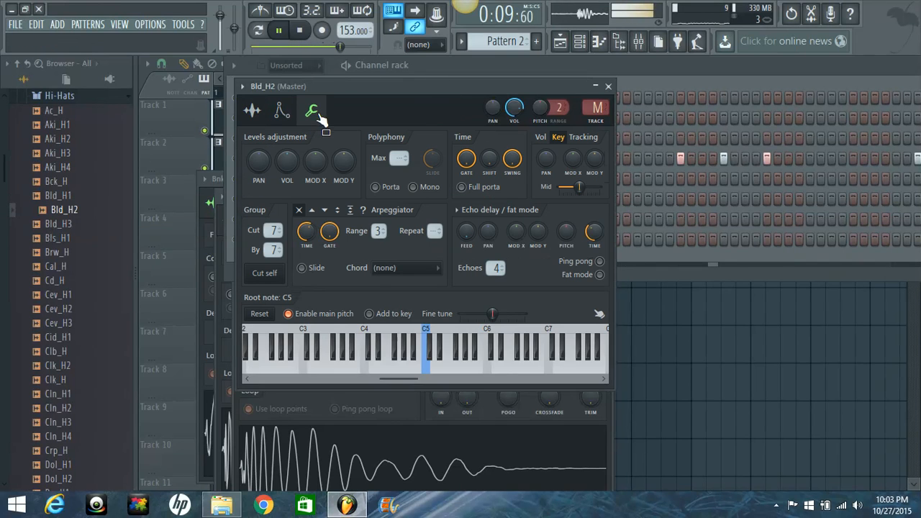
pyautogui.press('space')
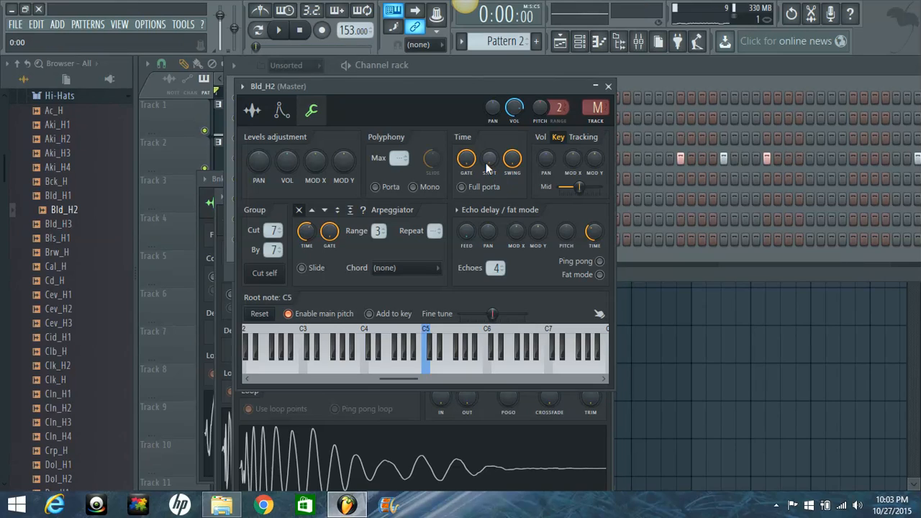
pyautogui.press('q')
pyautogui.press('q')
pyautogui.press('q')
pyautogui.press('q')
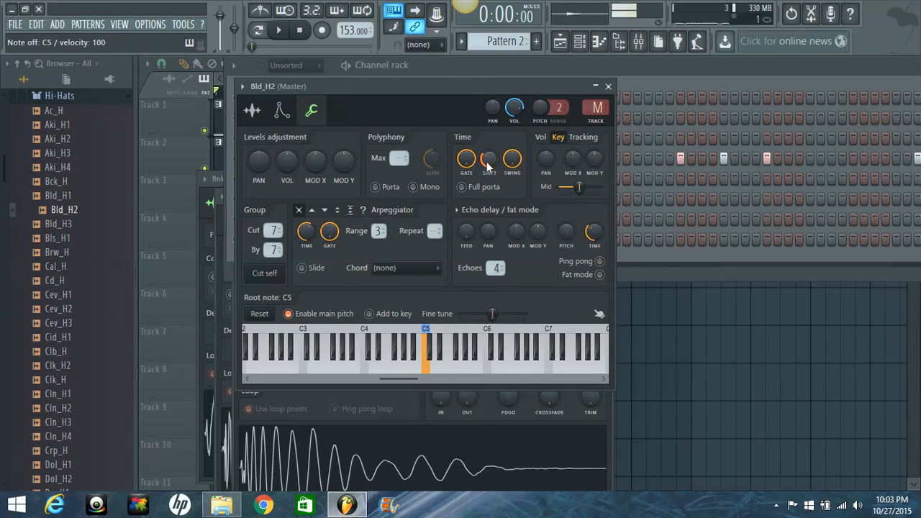
# Enable the volume envelope for Bld_H2 with a short decay and no sustain, audition C5, and close the channel settings.
pyautogui.click(280, 112)
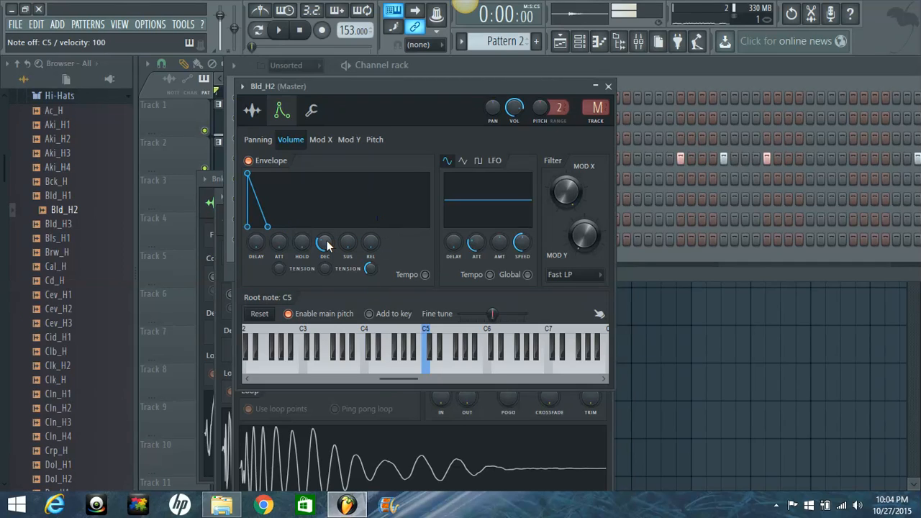
pyautogui.press('q')
pyautogui.press('q')
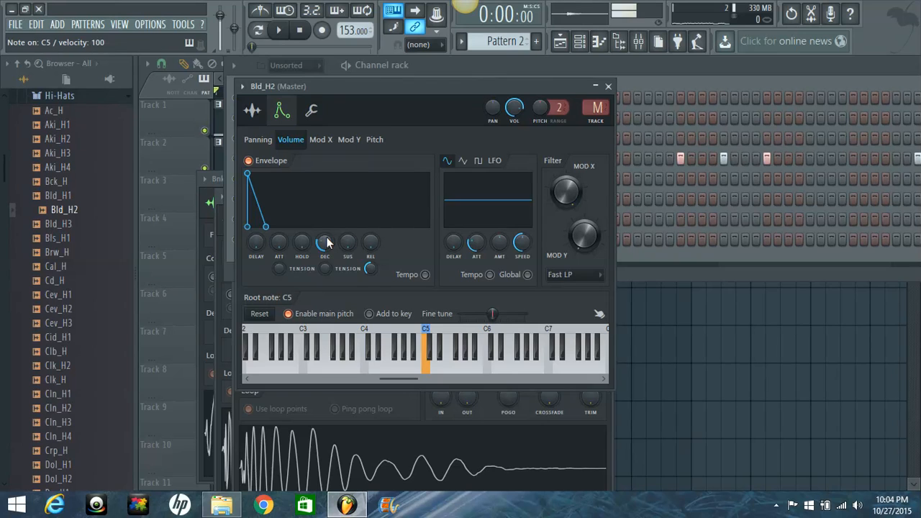
pyautogui.click(608, 87)
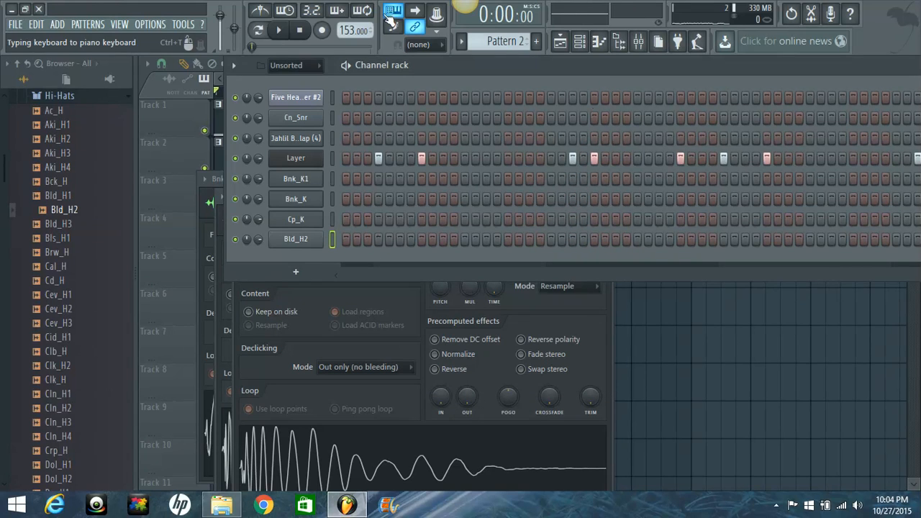
# Switch to Pattern 3 and fill the Bld_H2 channel on every second step.
pyautogui.scroll(-1, 503, 43)
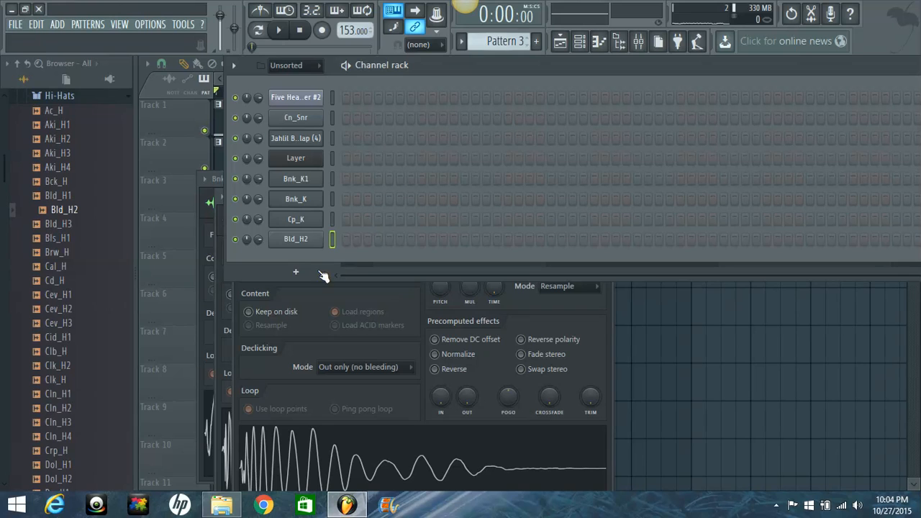
pyautogui.rightClick(293, 241)
pyautogui.click(436, 292)
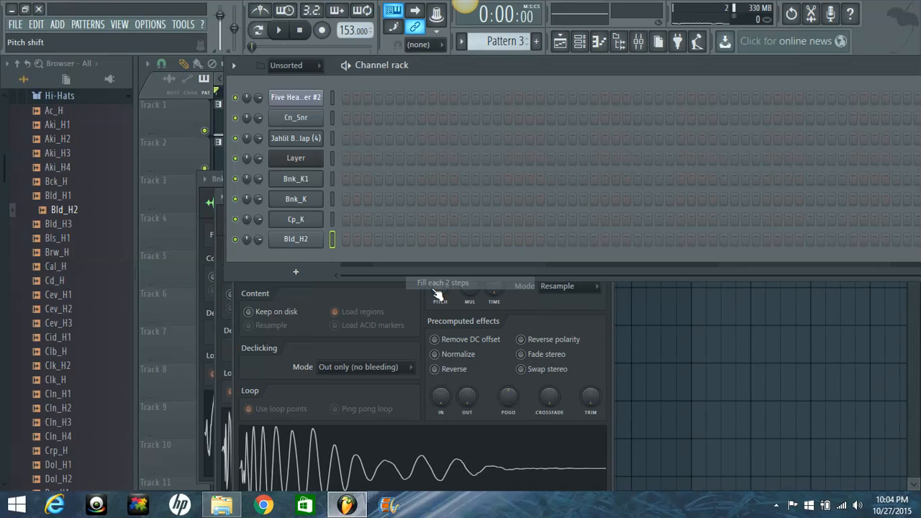
# Lay Pattern 3 clips end to end on playlist Track 3 from bar 1 through bar 8.
pyautogui.click(185, 254)
pyautogui.click(224, 208)
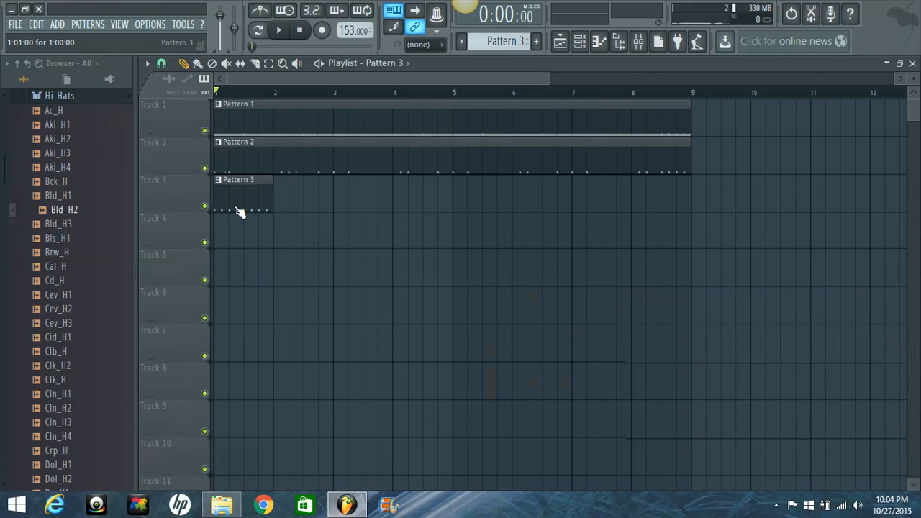
pyautogui.click(282, 209)
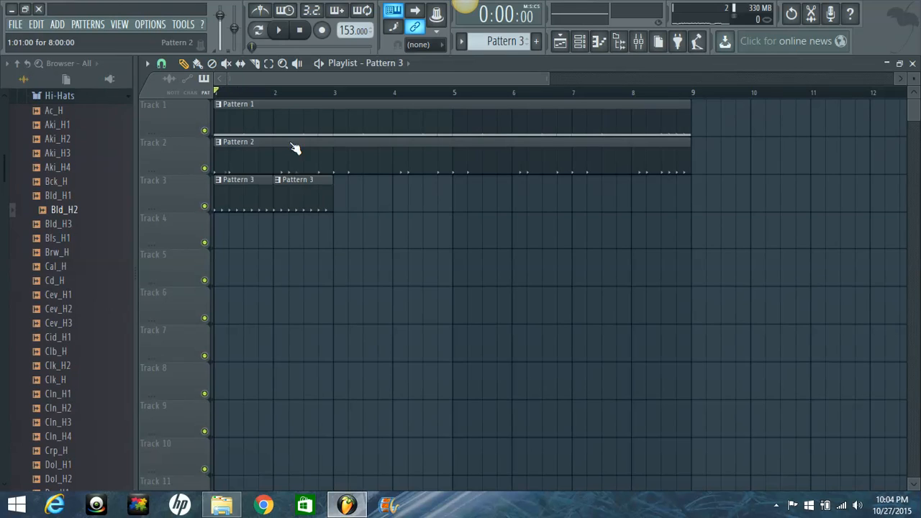
pyautogui.moveTo(282, 175); pyautogui.dragTo(241, 208)
pyautogui.hotkey('ctrl', 'b')
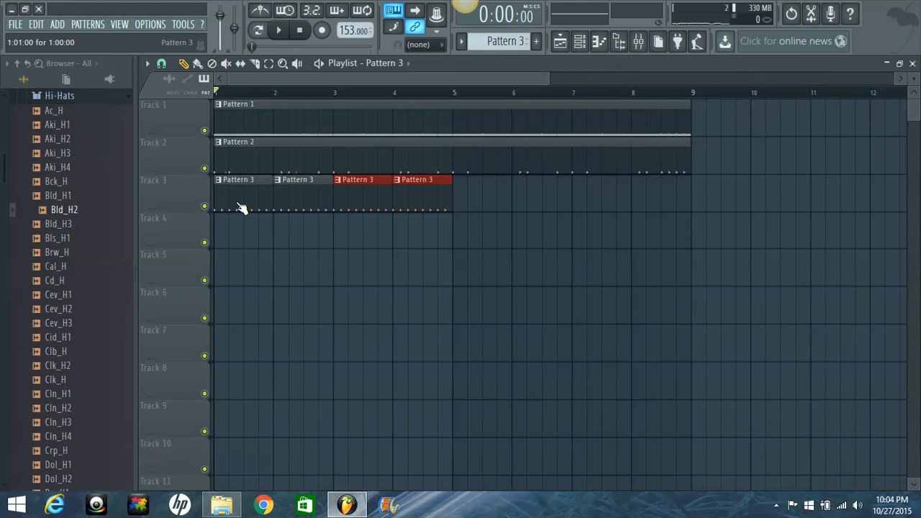
pyautogui.hotkey('ctrl', 'b')
pyautogui.hotkey('ctrl', 'b')
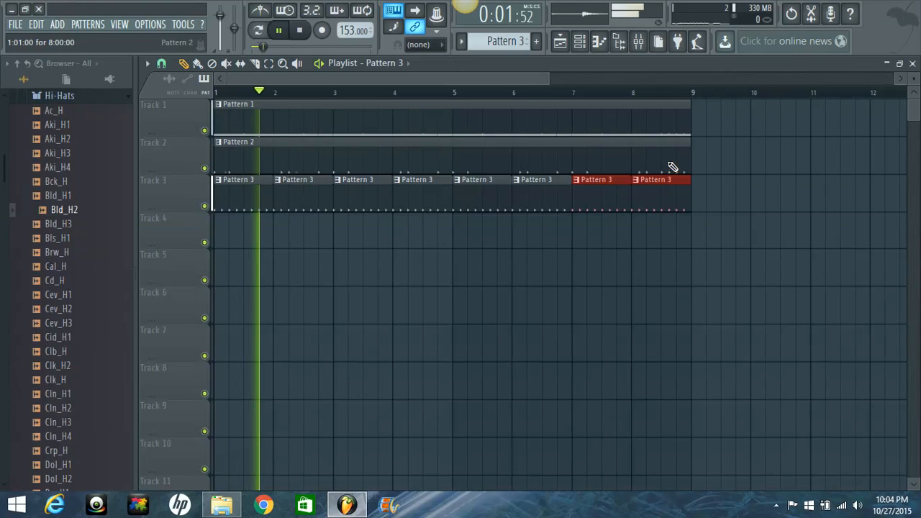
# Play the arrangement while checking the Bld_H2 channel's steps, volume envelope and time settings, and stop playback.
pyautogui.click(578, 43)
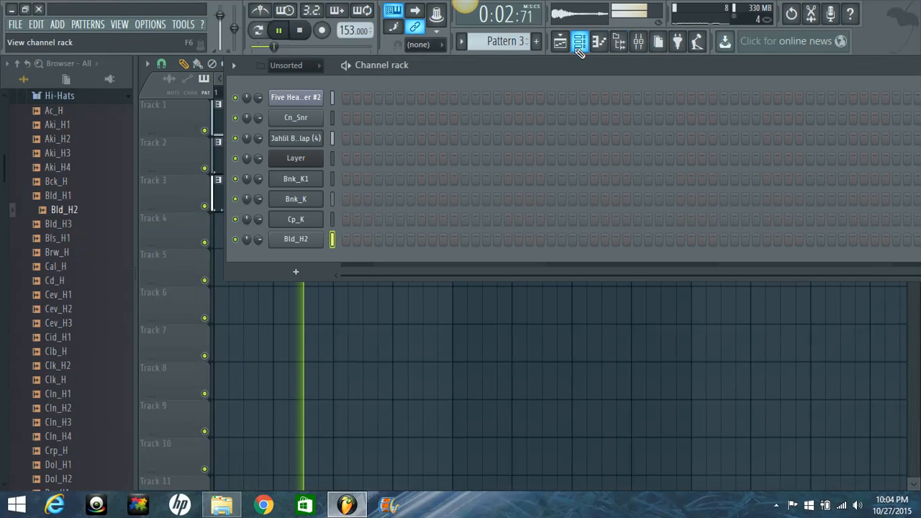
pyautogui.click(342, 275)
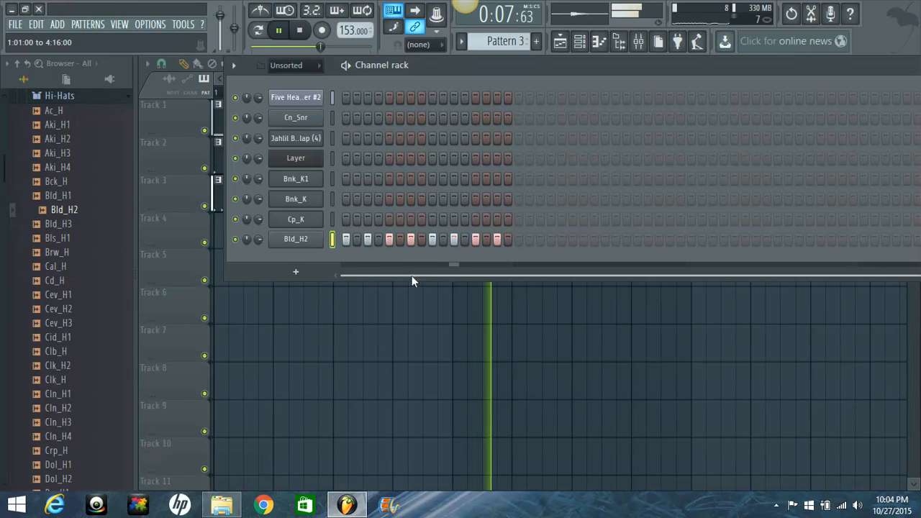
pyautogui.click(357, 241)
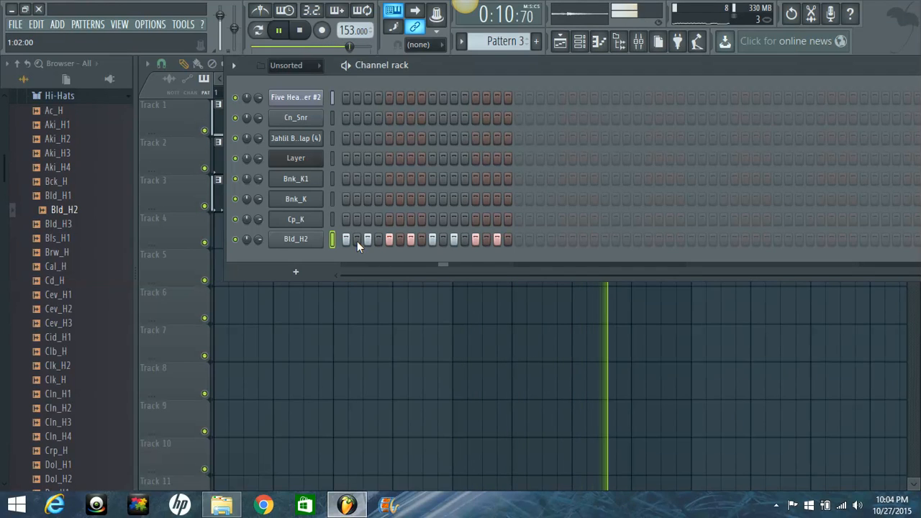
pyautogui.click(282, 239)
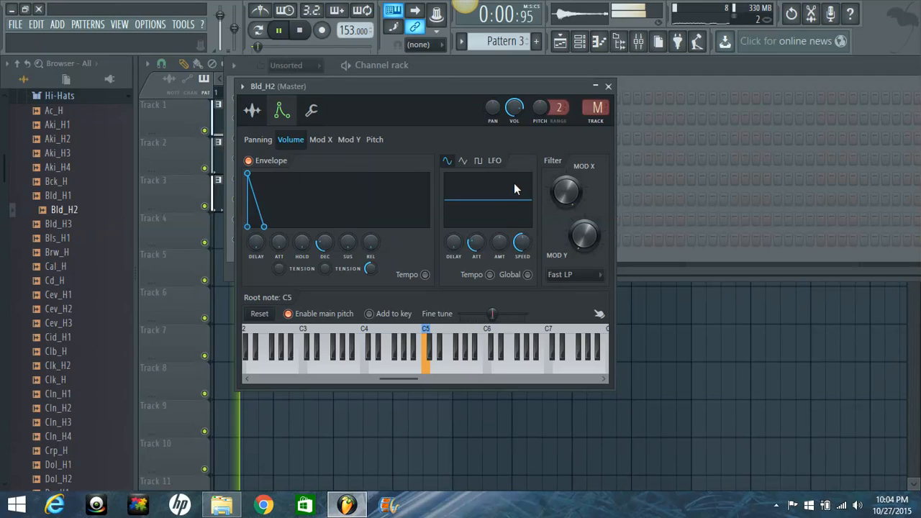
pyautogui.click(310, 116)
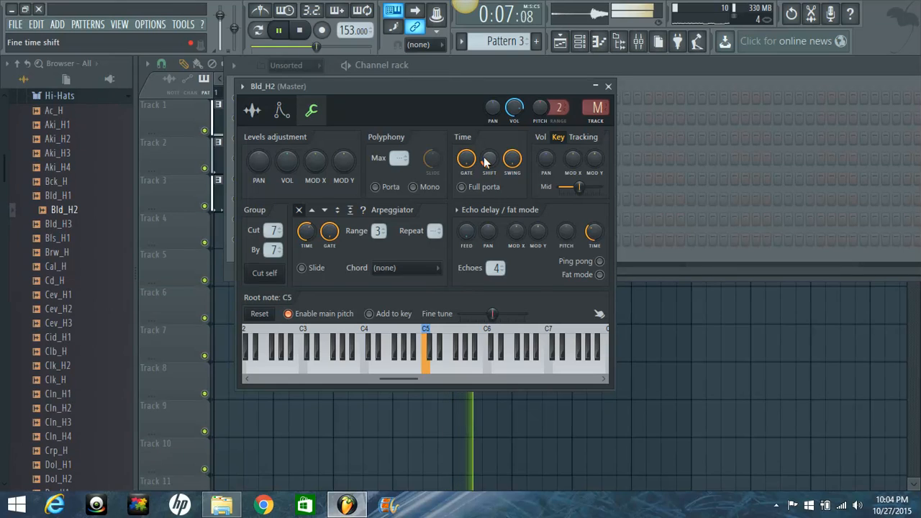
pyautogui.press('space')
# Audition further hi-hats in the Hi-Hats folder and replace the Bld_H2 channel's sample with Dry_H.
pyautogui.click(88, 170)
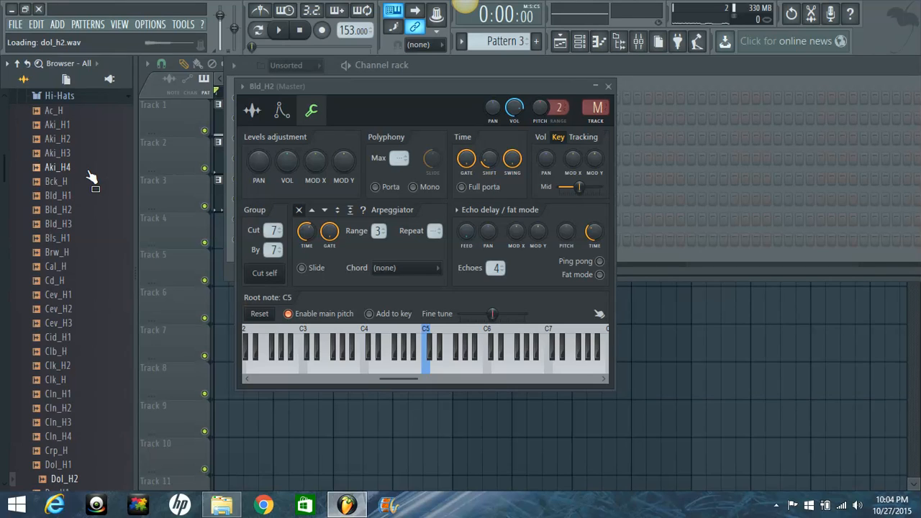
pyautogui.press('Down')
pyautogui.press('Down')
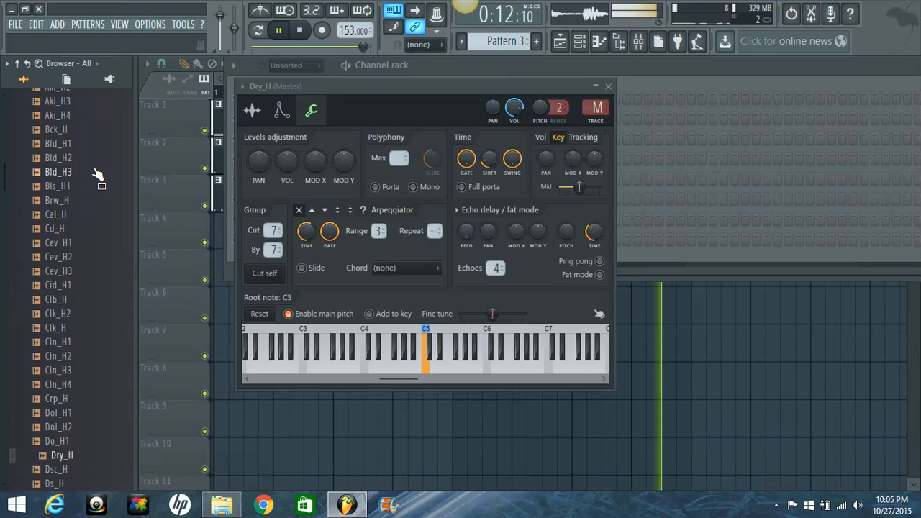
# Lower the Dry_H channel's volume during playback, mute the channel and stop playback.
pyautogui.click(645, 124)
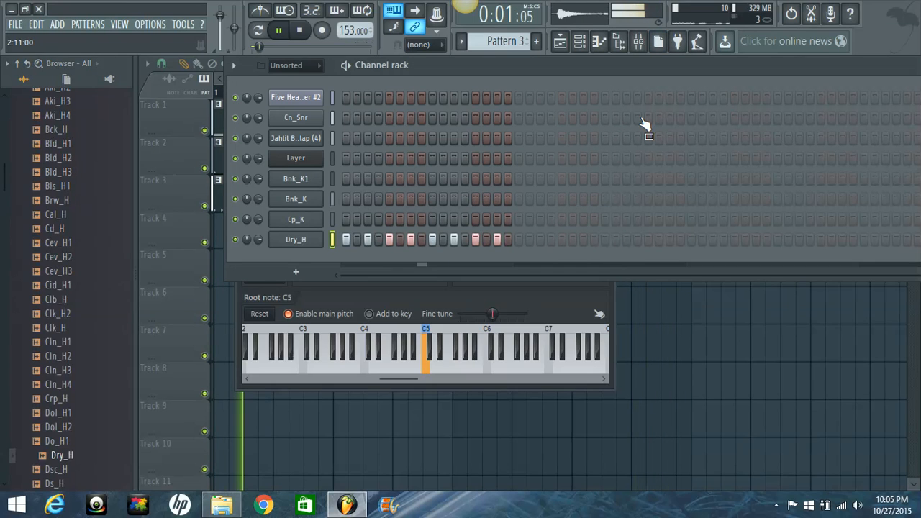
pyautogui.moveTo(259, 240); pyautogui.dragTo(267, 303)
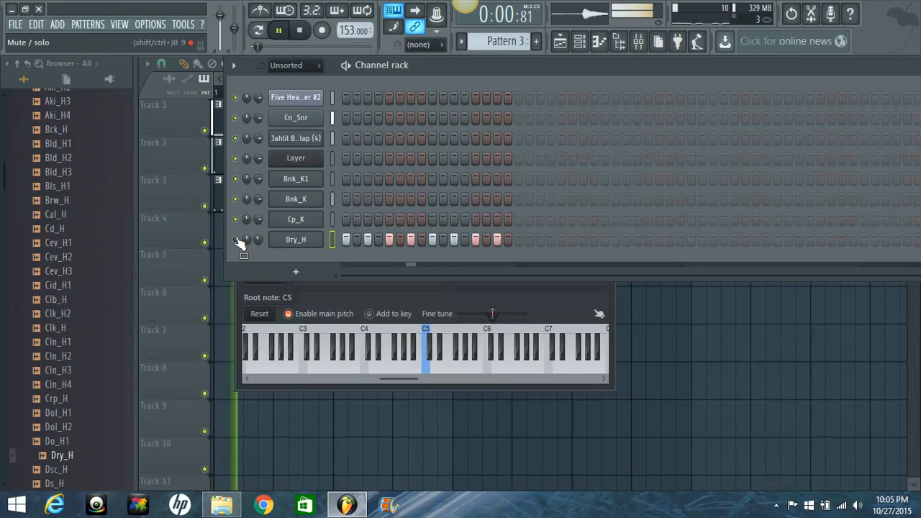
pyautogui.press('space')
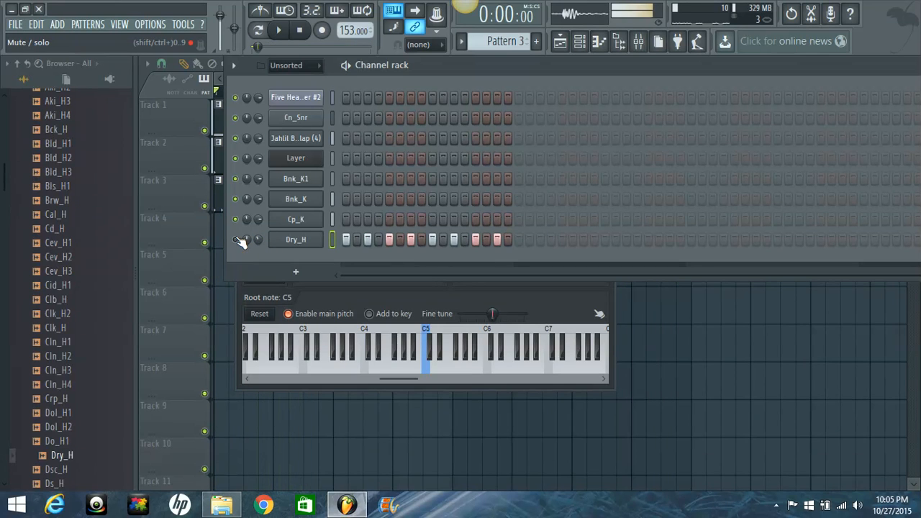
# Close the Hi-Hats folder and open the Shakers folder of the 9th Wonder Kit.
pyautogui.moveTo(8, 179); pyautogui.dragTo(10, 140)
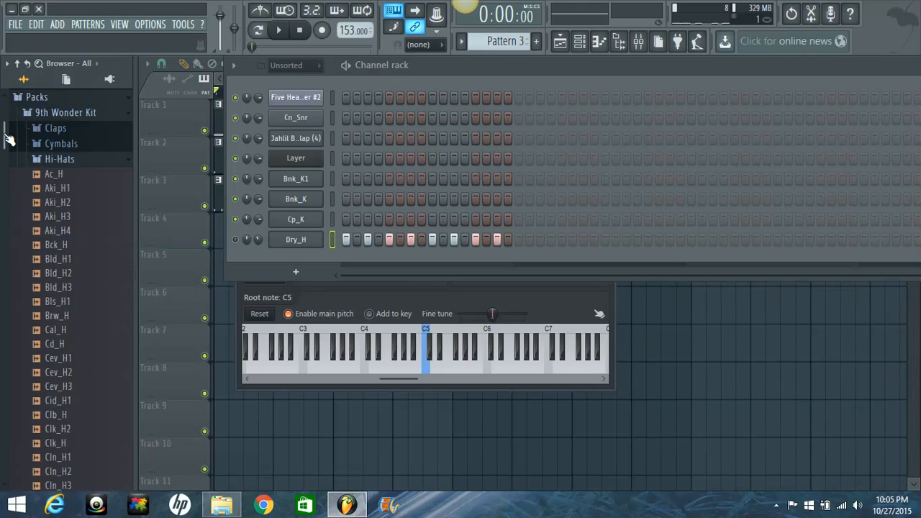
pyautogui.click(81, 295)
pyautogui.scroll(-2, 74, 211)
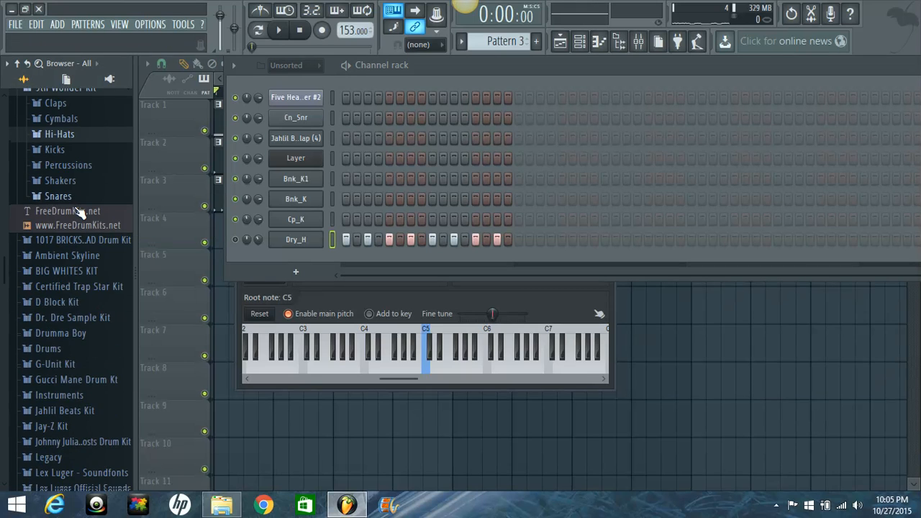
pyautogui.click(72, 173)
pyautogui.scroll(-1, 85, 304)
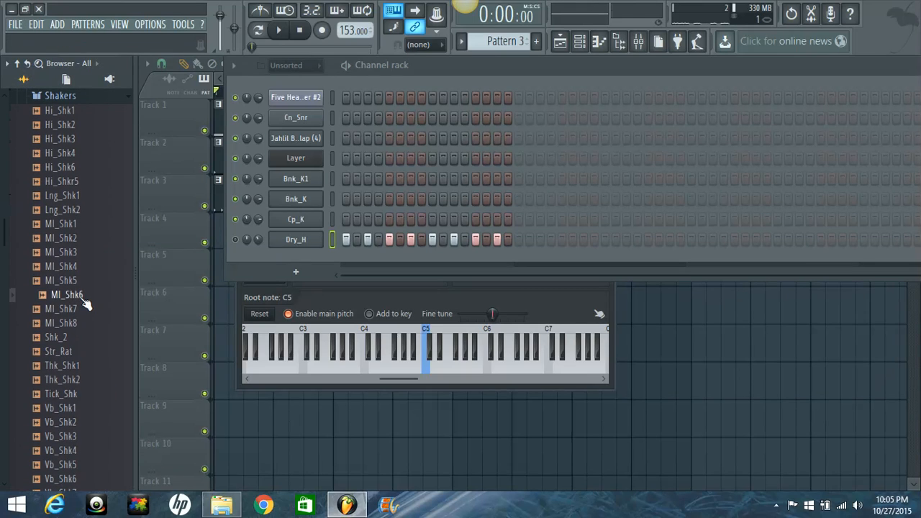
# Audition shaker samples across the Ml_Shk, Vb_Shk, Tick_Shk and Thk_Shk sets.
pyautogui.click(85, 311)
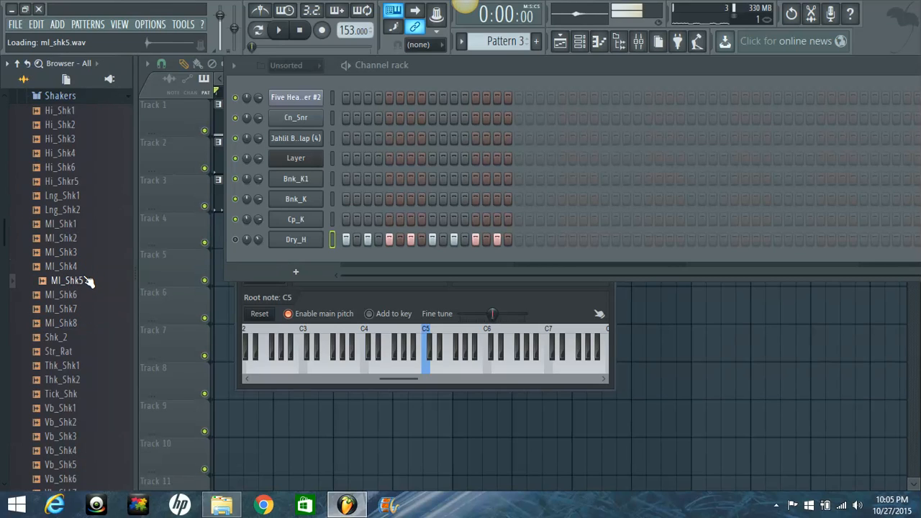
pyautogui.click(85, 295)
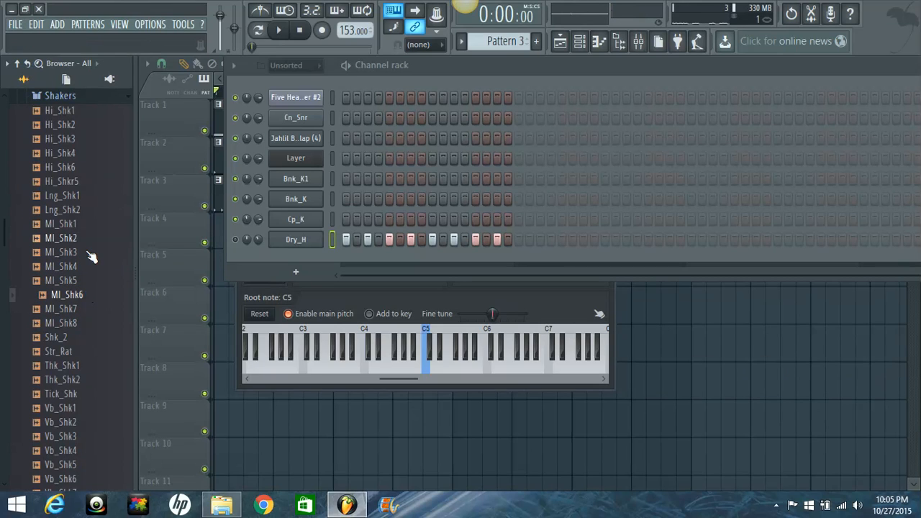
pyautogui.click(86, 225)
pyautogui.scroll(-3, 92, 282)
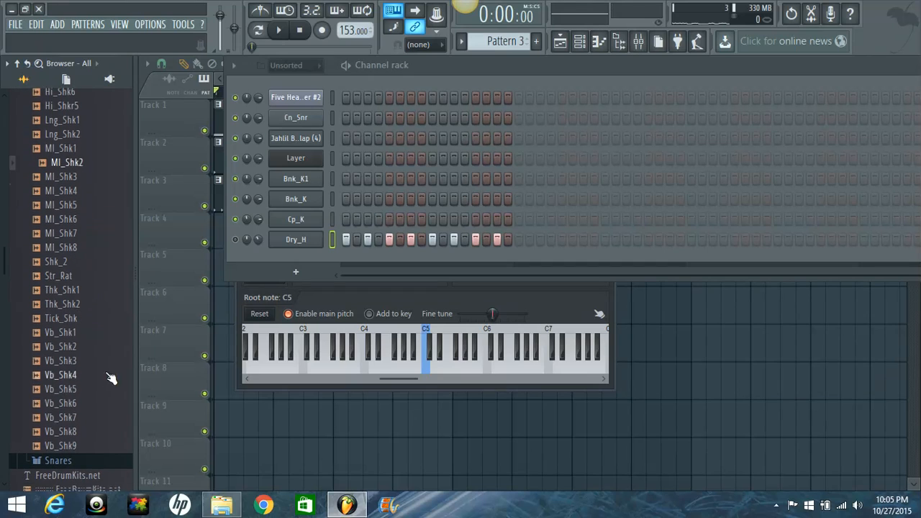
pyautogui.click(92, 347)
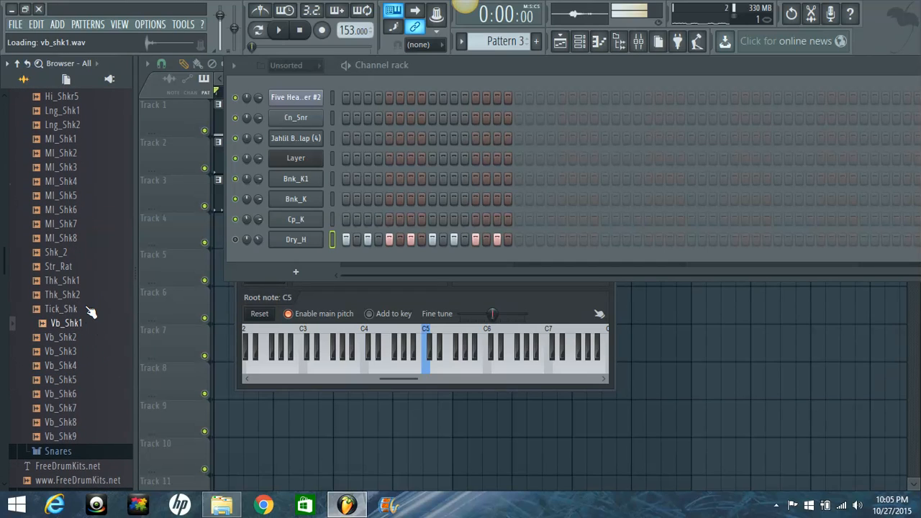
pyautogui.click(88, 309)
pyautogui.click(89, 295)
pyautogui.click(89, 281)
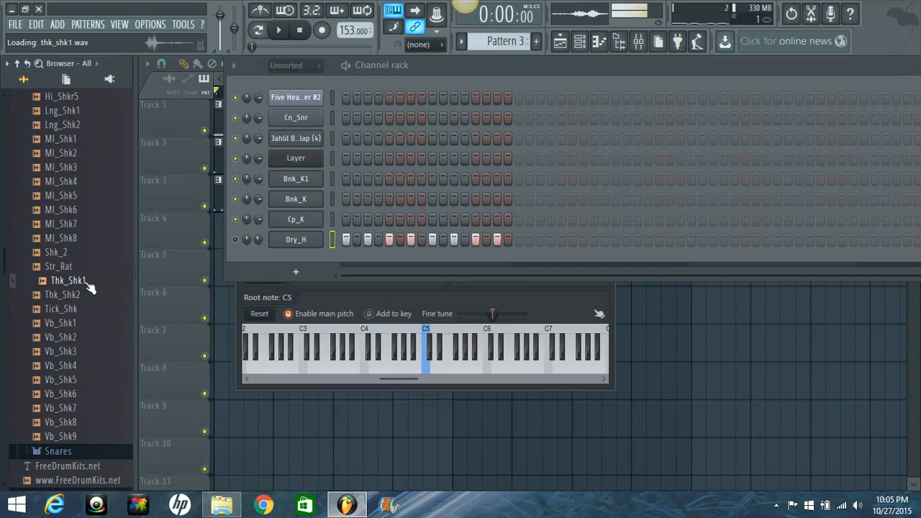
pyautogui.click(91, 240)
pyautogui.click(90, 225)
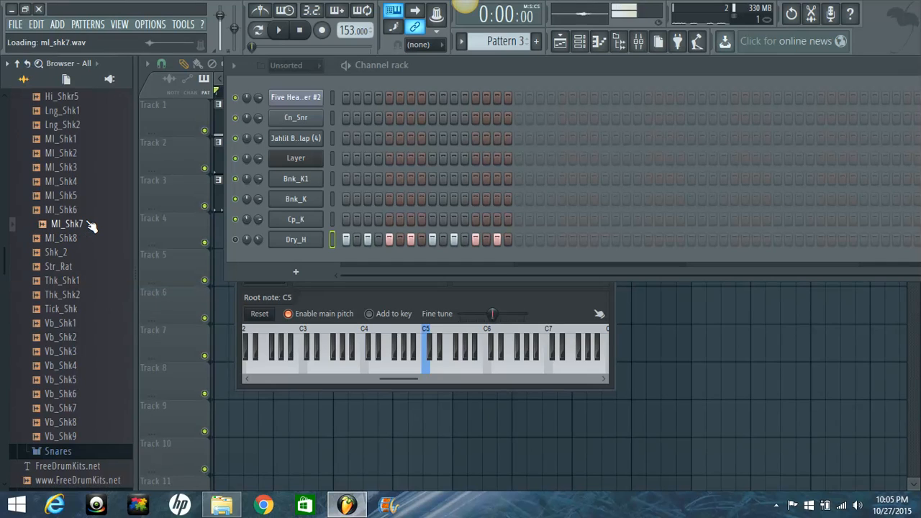
# Load the Ml_Shk6 shaker into a new channel and switch to Pattern 4.
pyautogui.rightClick(92, 212)
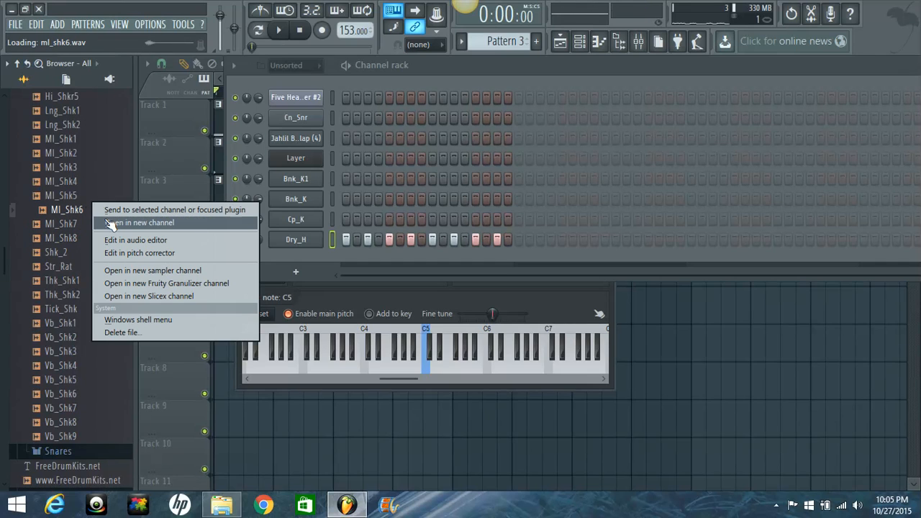
pyautogui.click(108, 223)
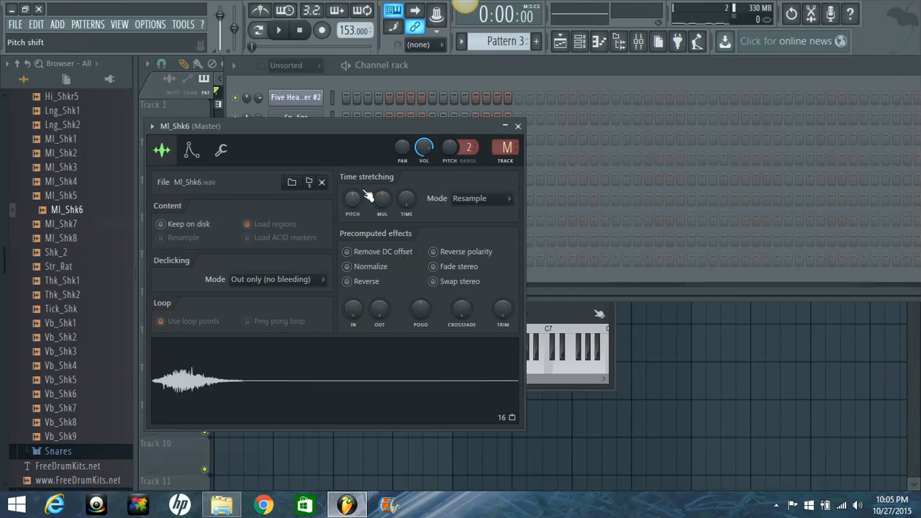
pyautogui.click(432, 85)
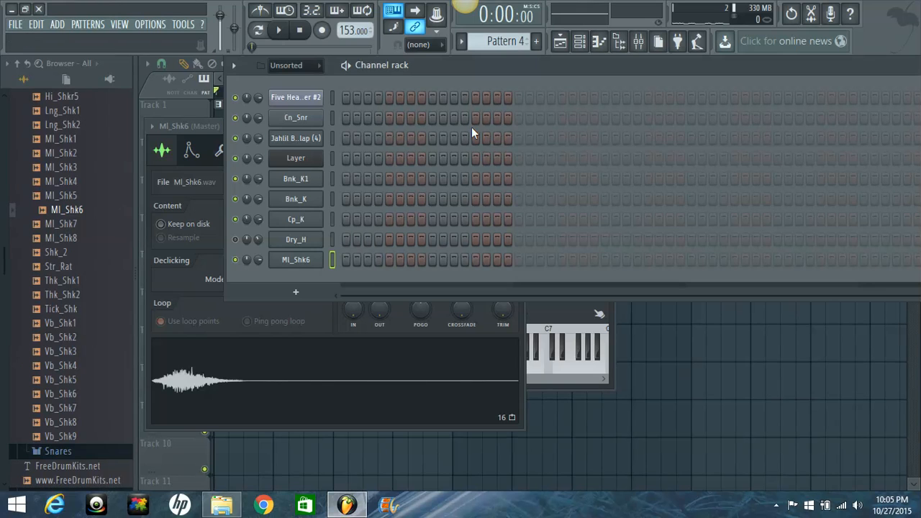
# Hide the browser, move the channel rack aside and paint Pattern 4 clips on Track 4 from bar 1 through bar 9.
pyautogui.click(619, 42)
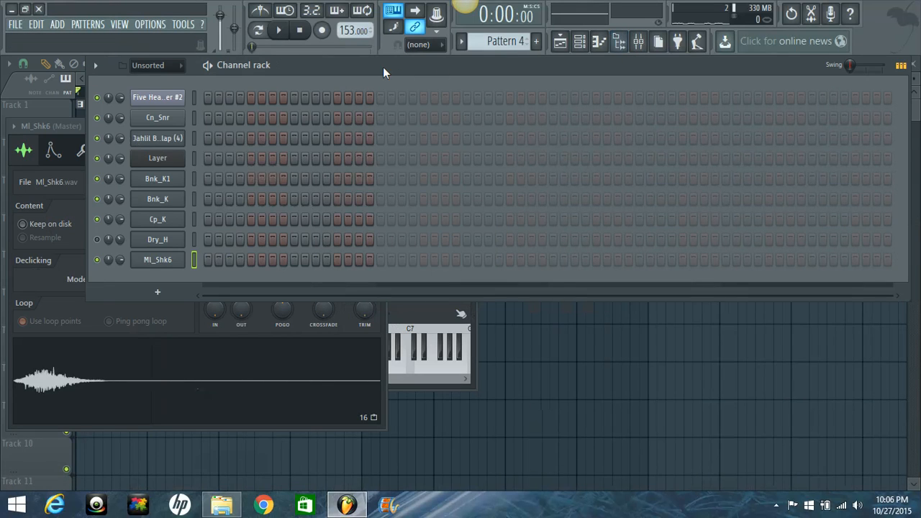
pyautogui.moveTo(383, 67); pyautogui.dragTo(427, 70)
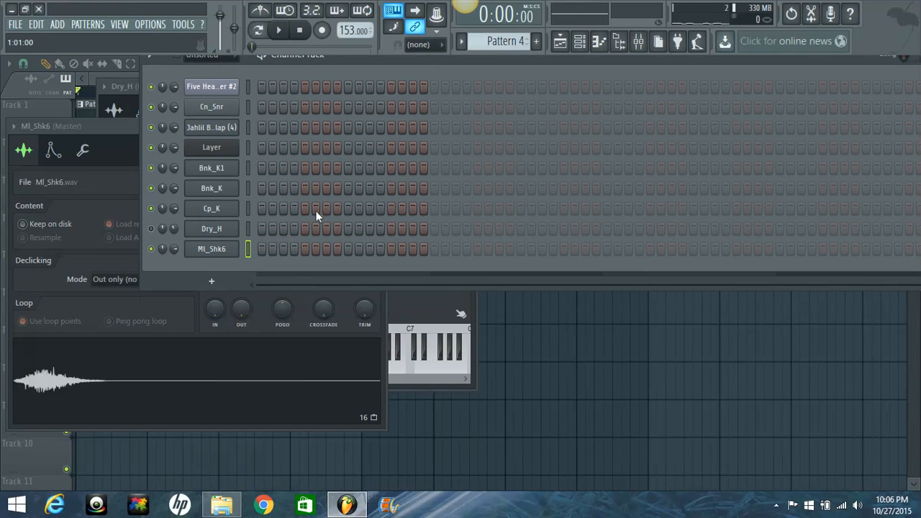
pyautogui.click(42, 109)
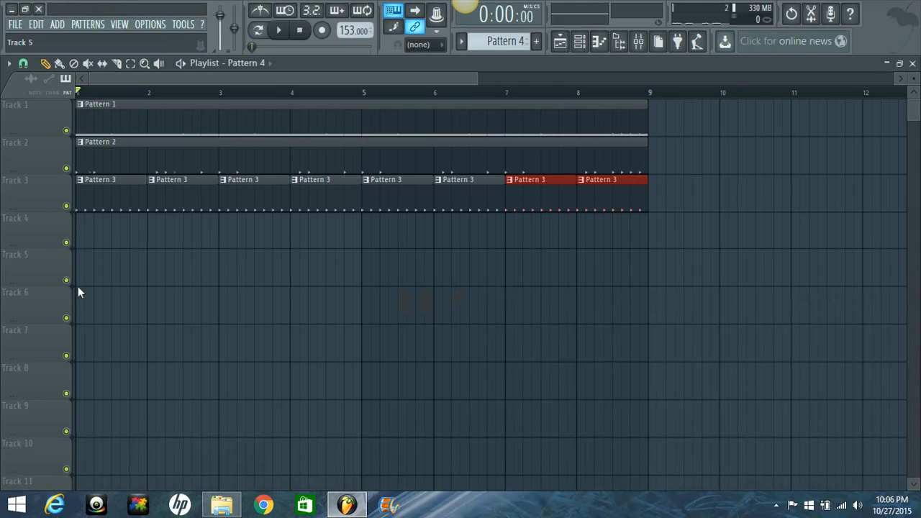
pyautogui.click(78, 245)
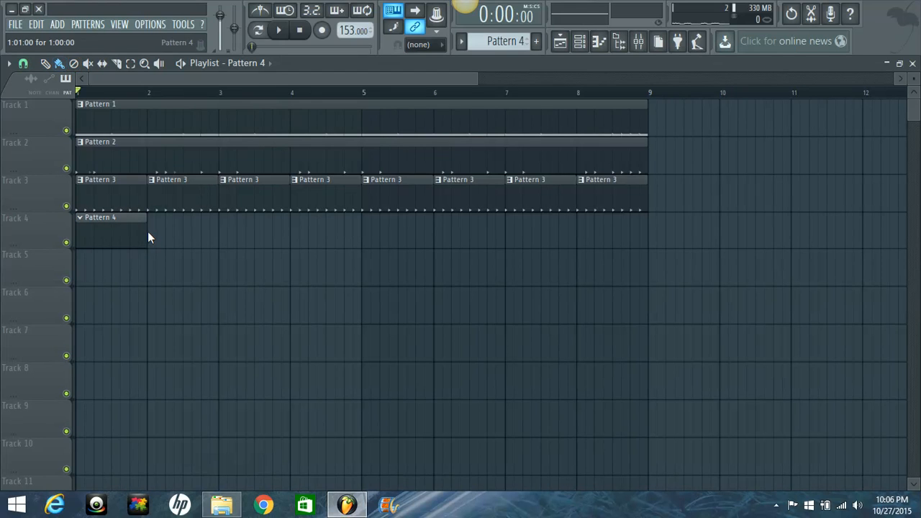
pyautogui.moveTo(148, 234)
pyautogui.mouseDown()
pyautogui.moveTo(482, 255)
pyautogui.moveTo(641, 248)
pyautogui.mouseUp()
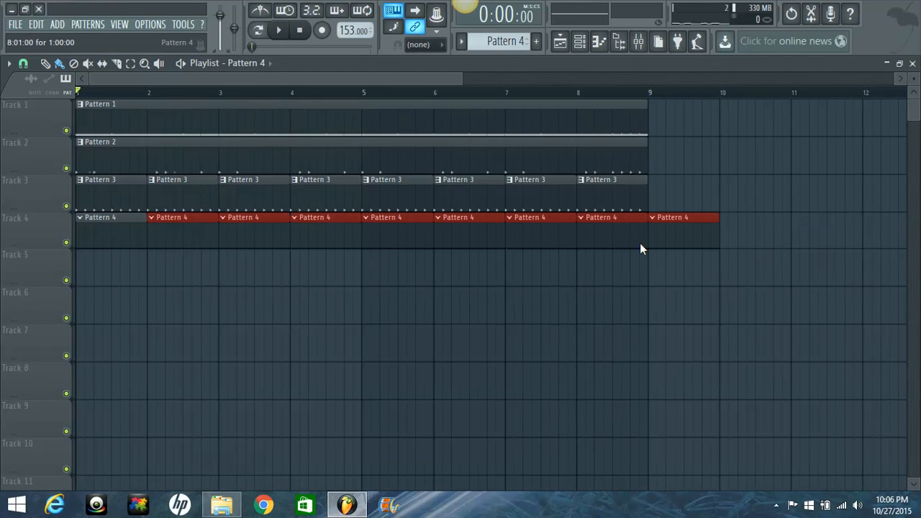
# Place Ml_Shk6 hits on steps 1, 3 and 5 of Pattern 4, playing the beat between additions.
pyautogui.click(579, 42)
pyautogui.press('space')
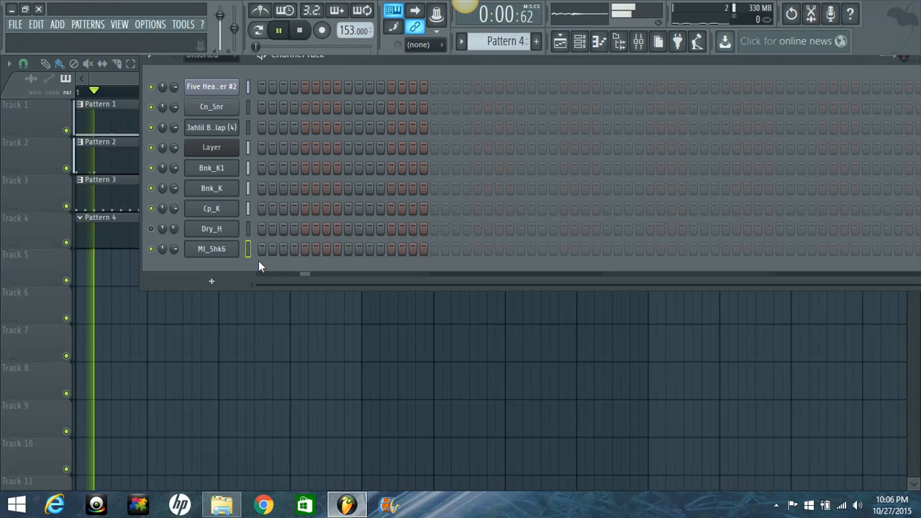
pyautogui.press('space')
pyautogui.click(262, 249)
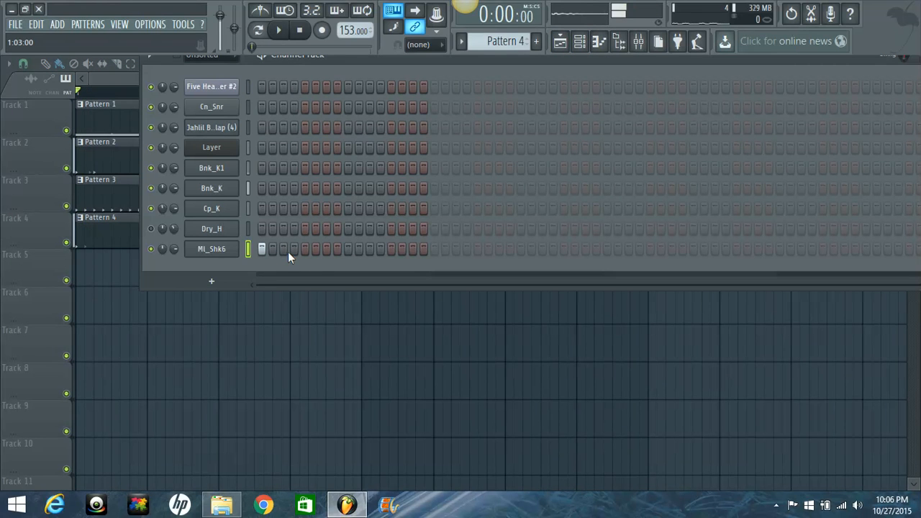
pyautogui.click(284, 249)
pyautogui.press('space')
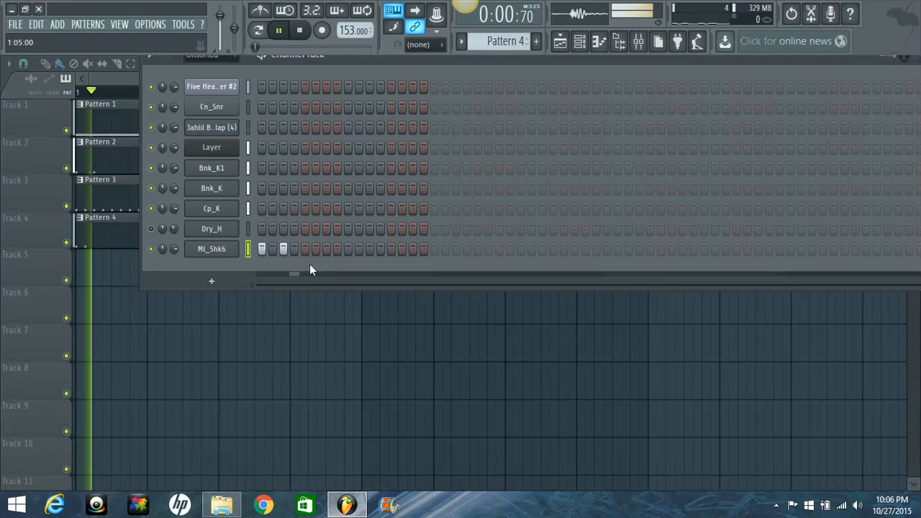
pyautogui.press('space')
pyautogui.click(305, 251)
pyautogui.press('space')
pyautogui.press('space')
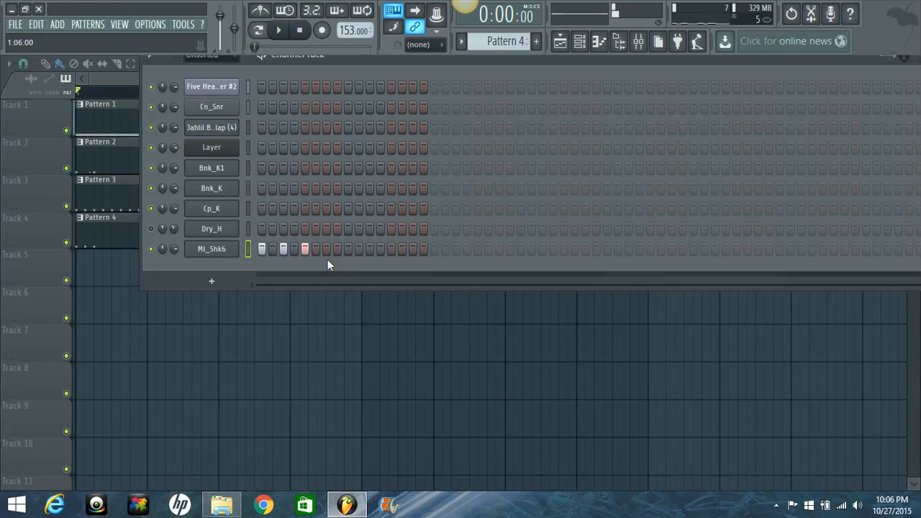
pyautogui.press('space')
# Try Ml_Shk6 hits on steps 8 and 10 of Pattern 4.
pyautogui.click(337, 248)
pyautogui.press('space')
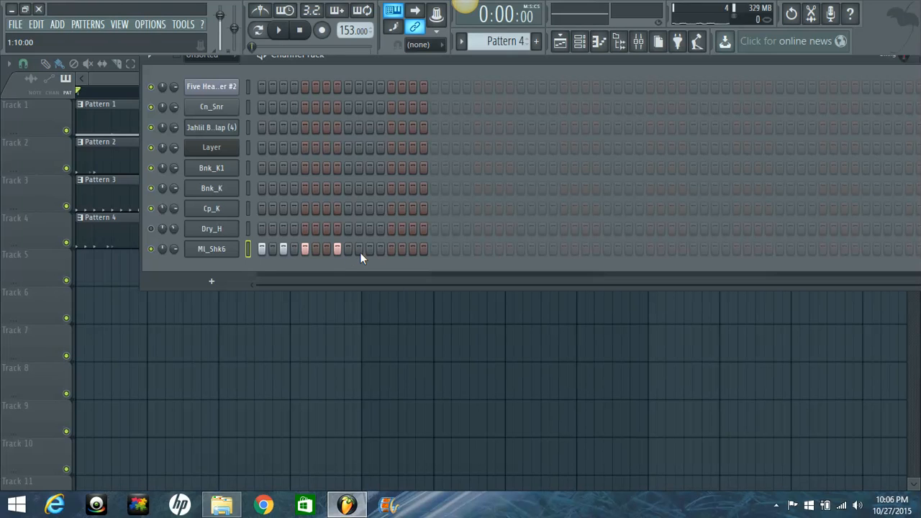
pyautogui.click(359, 249)
pyautogui.press('space')
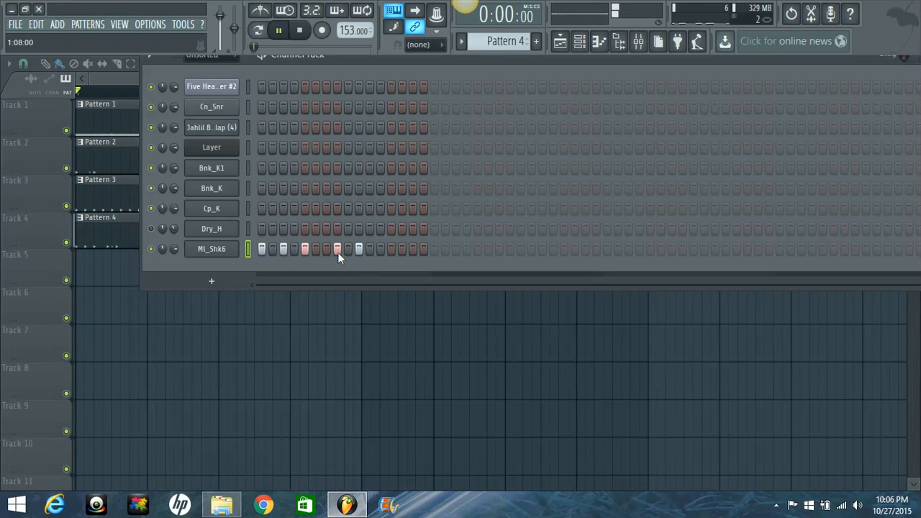
# Replace the Ml_Shk6 hits on steps 8 and 10 with hits on steps 9 and 11.
pyautogui.click(337, 249)
pyautogui.click(348, 248)
pyautogui.click(359, 249)
pyautogui.click(370, 249)
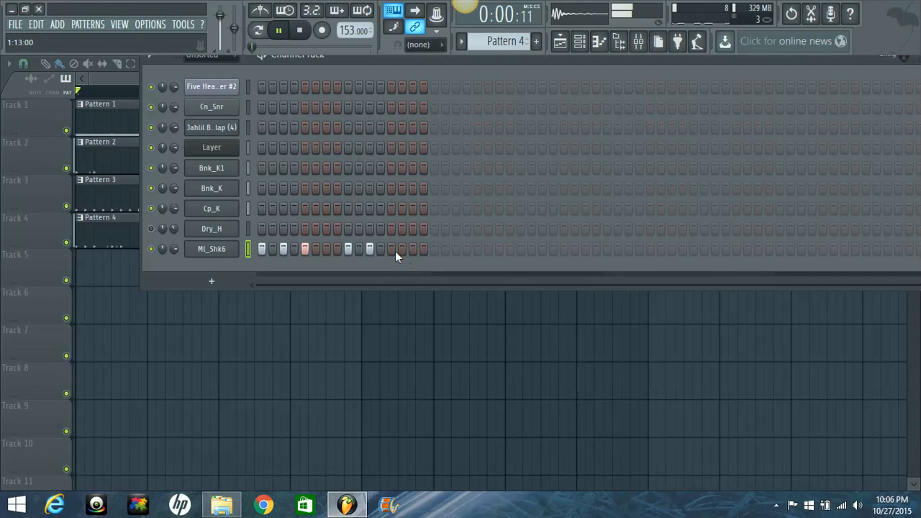
# Add Ml_Shk6 hits on steps 13, 17 and 21 and play back the result.
pyautogui.click(392, 250)
pyautogui.press('space')
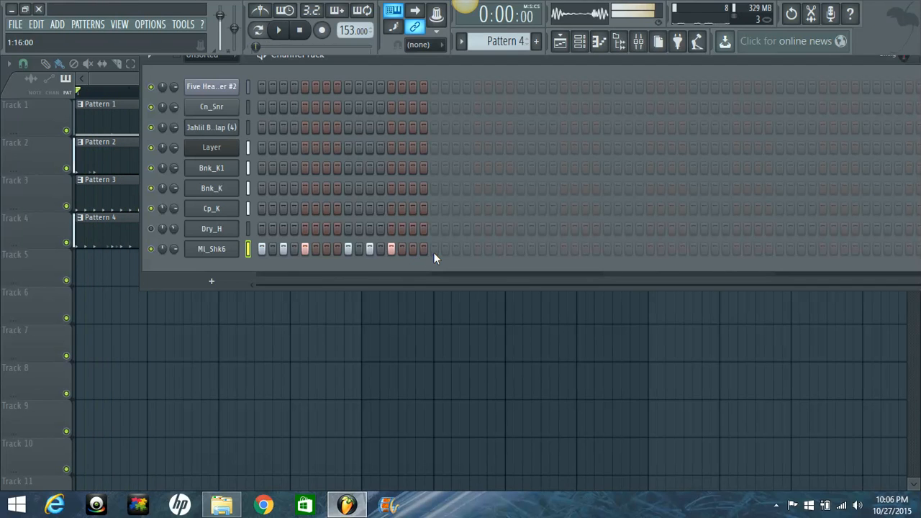
pyautogui.press('space')
pyautogui.click(434, 252)
pyautogui.click(476, 251)
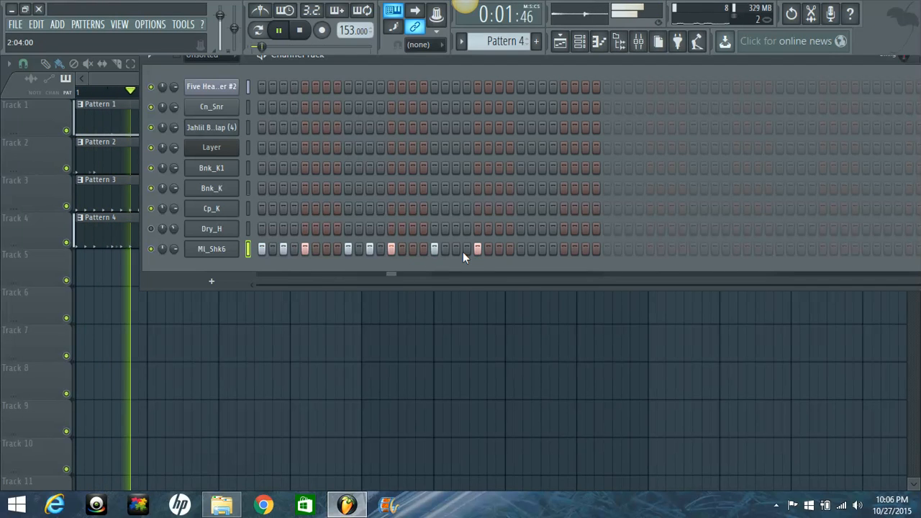
pyautogui.press('space')
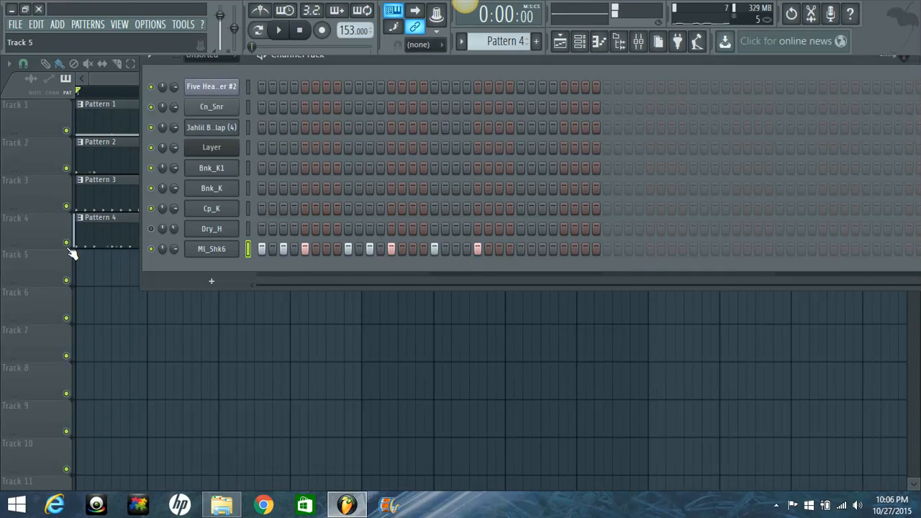
# Solo Track 4 and replace its overlapping Pattern 4 clips with two-bar clips starting at bars 3, 5 and 7.
pyautogui.rightClick(67, 243)
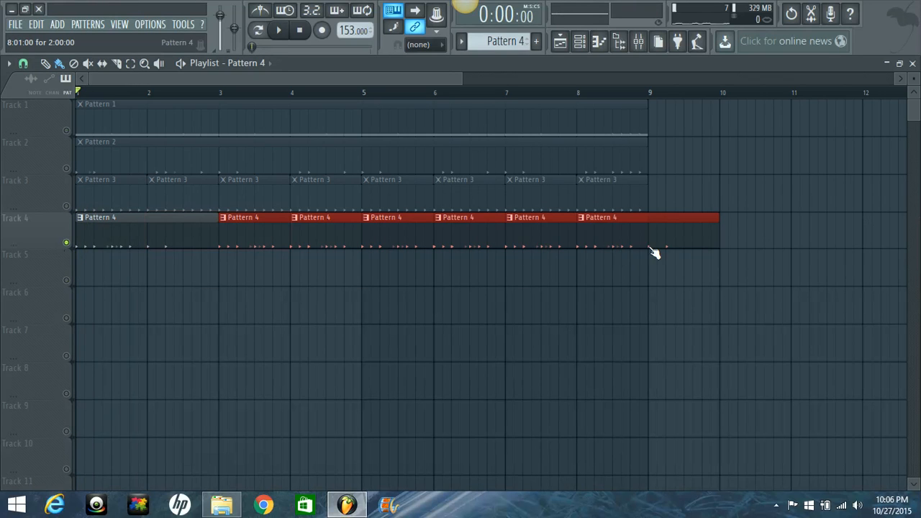
pyautogui.moveTo(653, 252); pyautogui.dragTo(383, 246)
pyautogui.rightClick(277, 244)
pyautogui.rightClick(335, 245)
pyautogui.rightClick(405, 247)
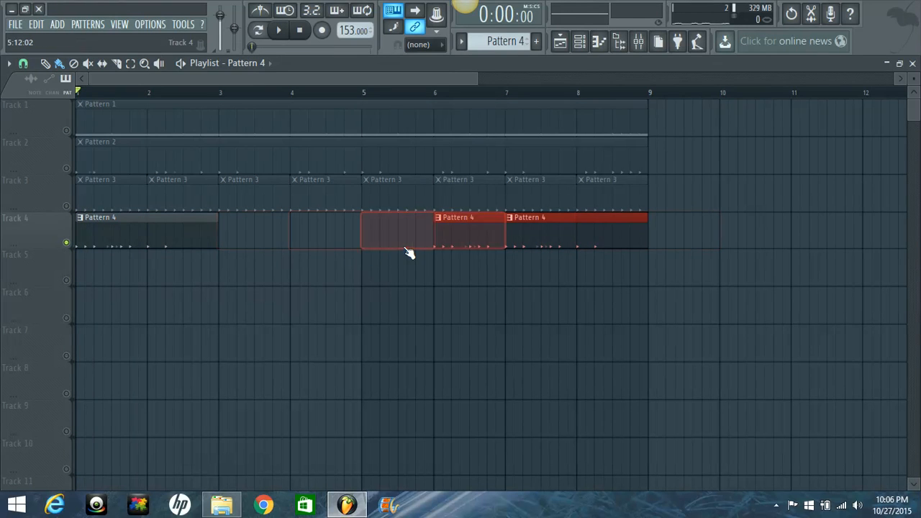
pyautogui.rightClick(479, 247)
pyautogui.rightClick(564, 246)
pyautogui.click(227, 246)
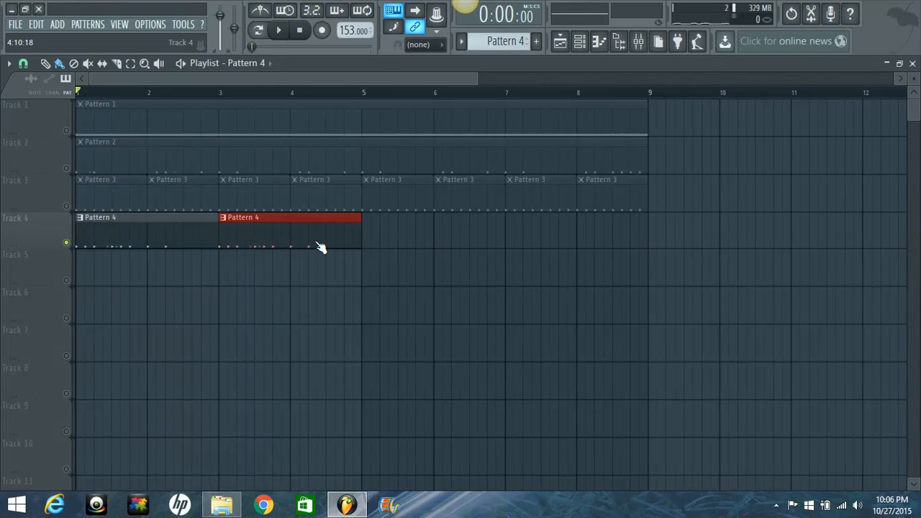
pyautogui.moveTo(321, 247); pyautogui.dragTo(575, 248)
# Play the soloed shaker track and move the channel rack so it fits fully in view.
pyautogui.click(579, 41)
pyautogui.press('space')
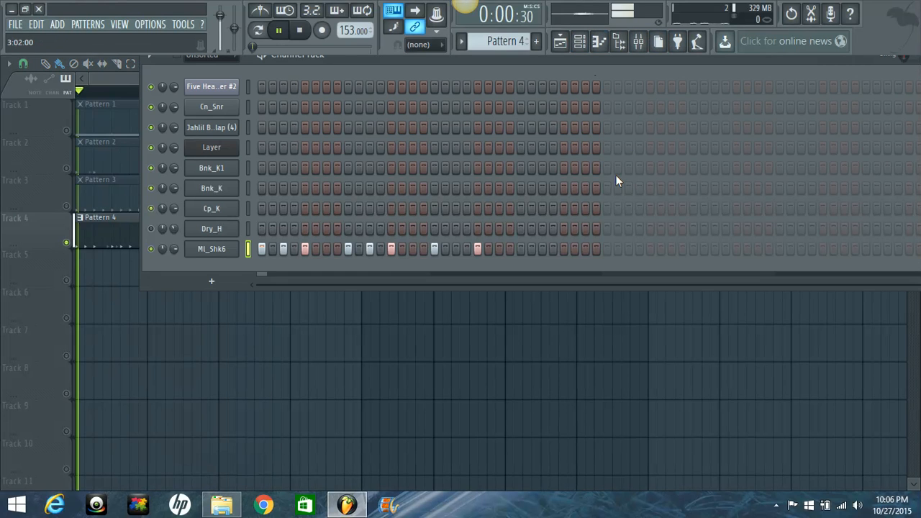
pyautogui.press('space')
pyautogui.press('space')
pyautogui.moveTo(513, 58); pyautogui.dragTo(441, 62)
pyautogui.click(255, 32)
pyautogui.click(36, 174)
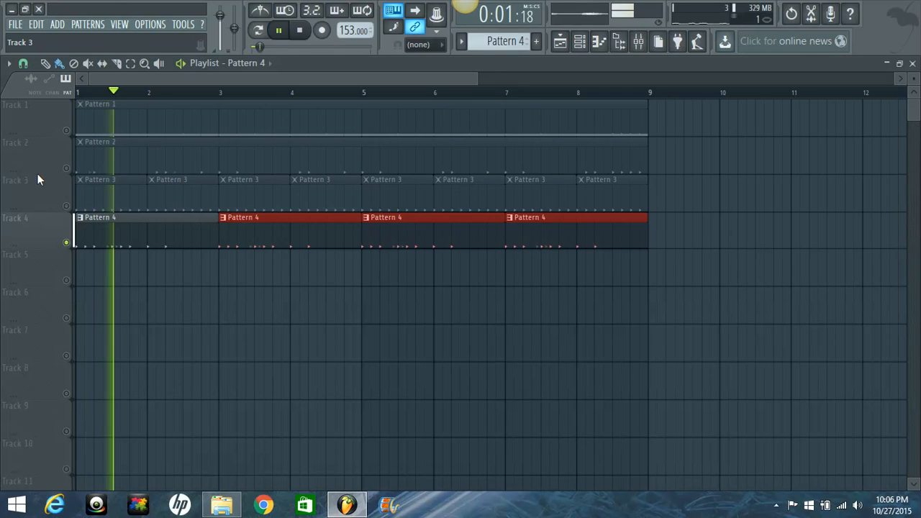
# Turn off solo on Track 4 and play all the tracks together.
pyautogui.click(66, 246)
pyautogui.rightClick(66, 246)
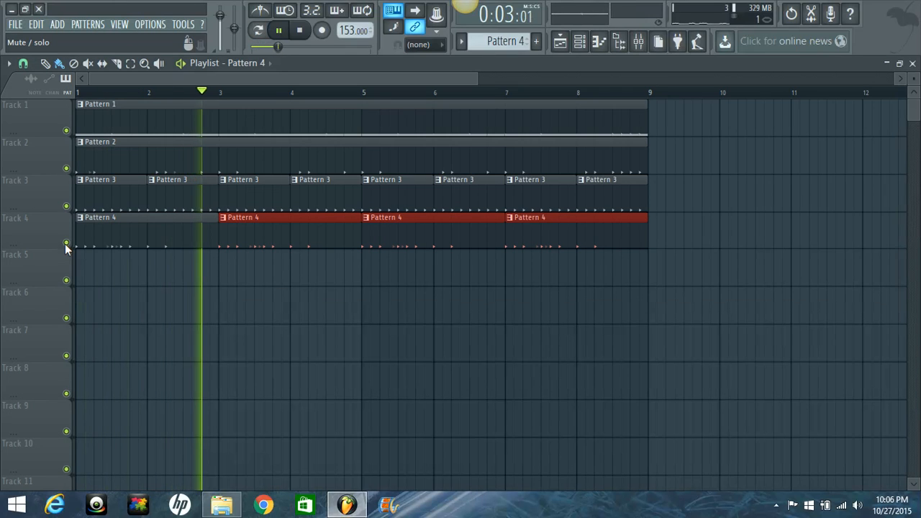
pyautogui.press('space')
pyautogui.press('space')
# Add Ml_Shk6 hits on steps 19 and 29, briefly trying the pattern without the hit on step 21.
pyautogui.click(619, 41)
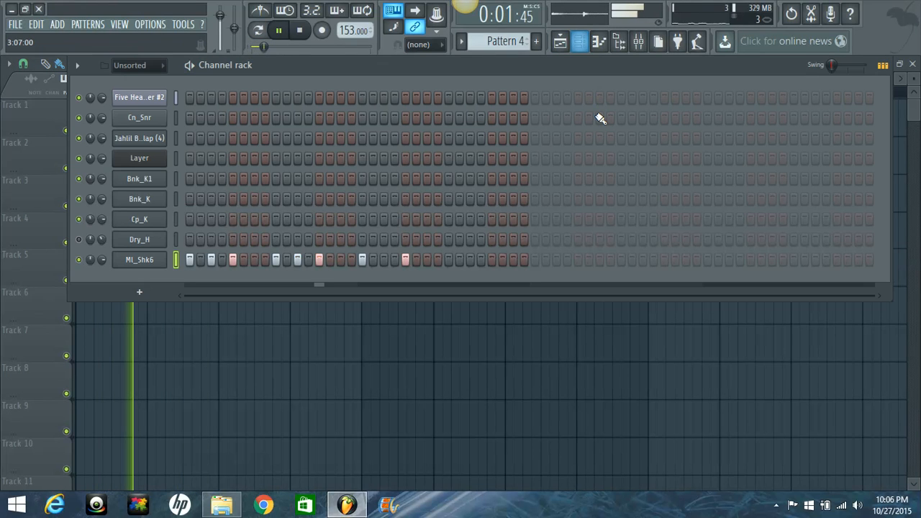
pyautogui.press('space')
pyautogui.press('space')
pyautogui.click(384, 261)
pyautogui.rightClick(406, 263)
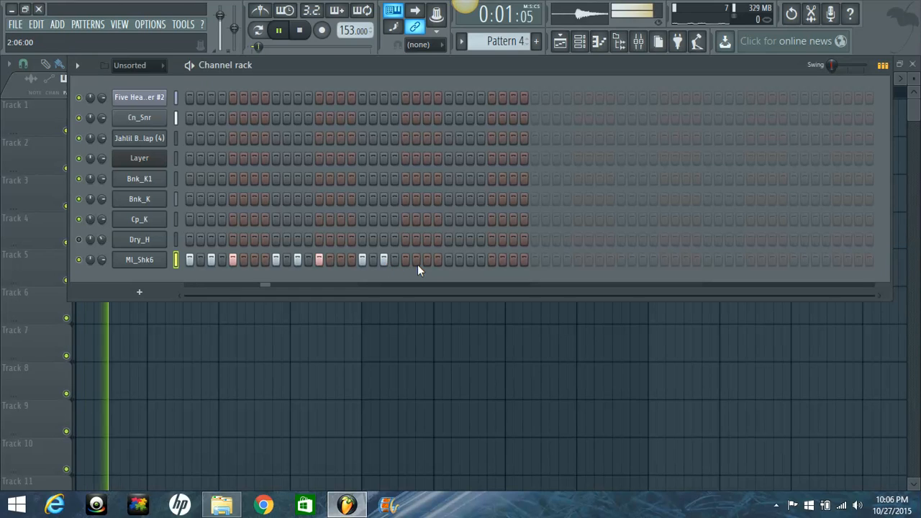
pyautogui.press('space')
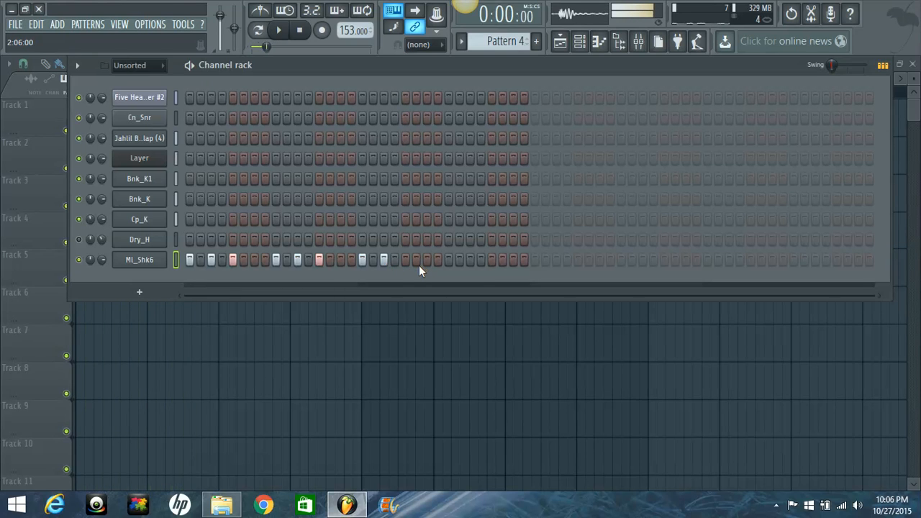
pyautogui.click(406, 261)
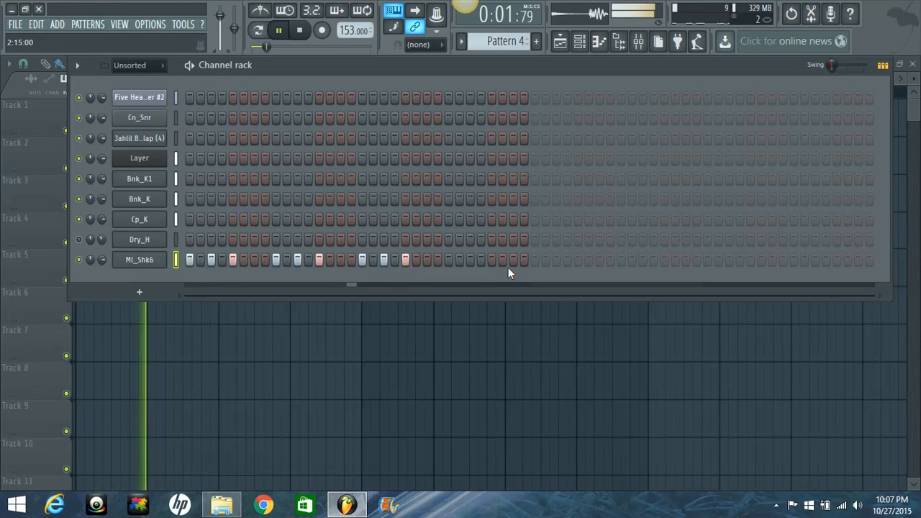
pyautogui.press('space')
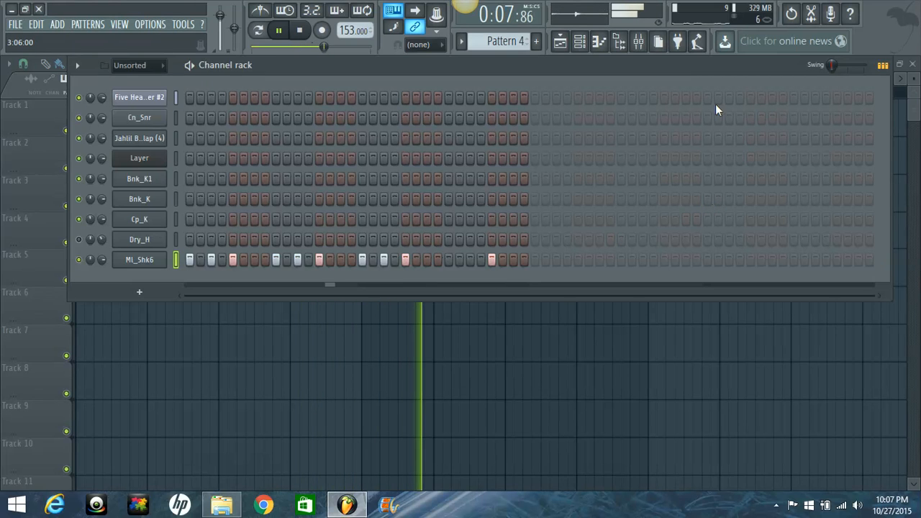
# Lower the third Ml_Shk6 note's velocity to about 50% in the piano roll and set the channel's volume to 63%.
pyautogui.rightClick(152, 261)
pyautogui.click(188, 259)
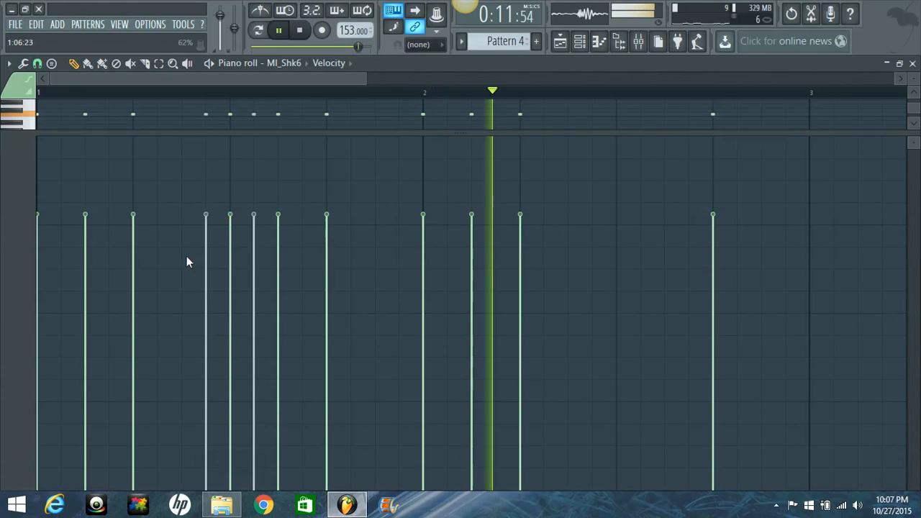
pyautogui.click(133, 314)
pyautogui.press('space')
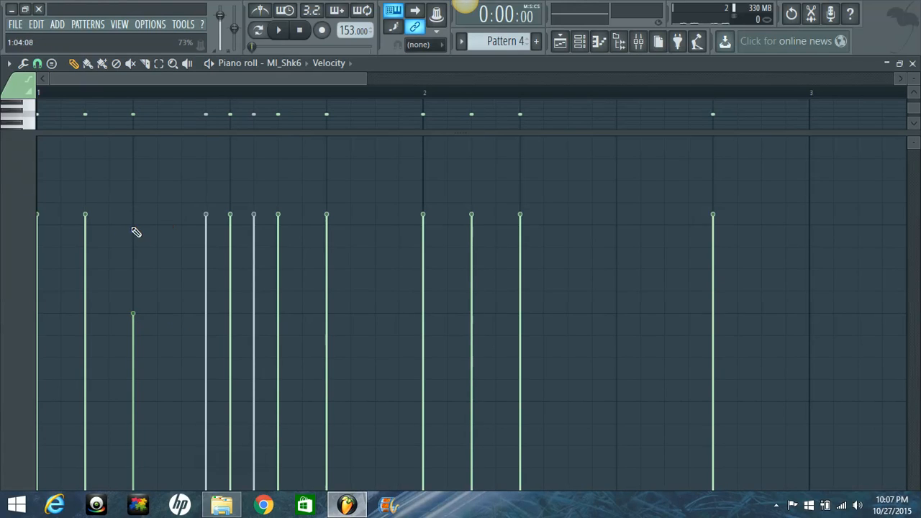
pyautogui.click(579, 41)
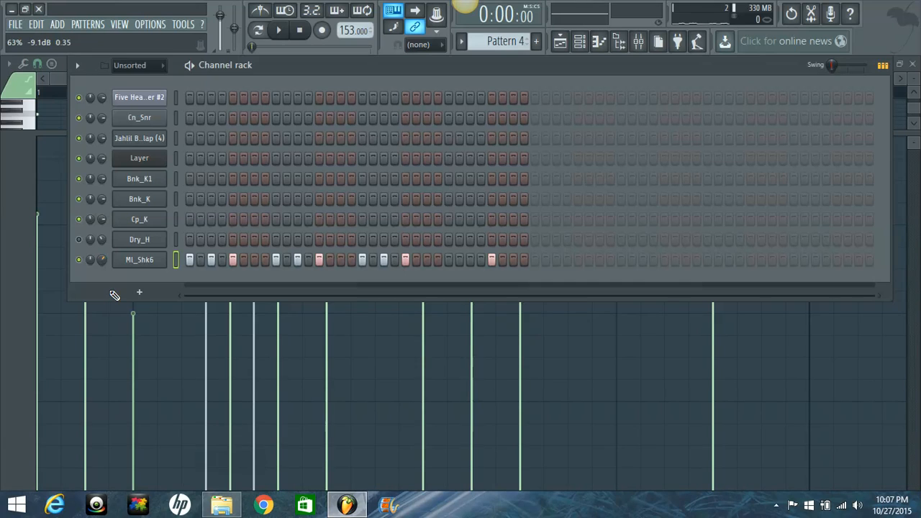
pyautogui.click(63, 84)
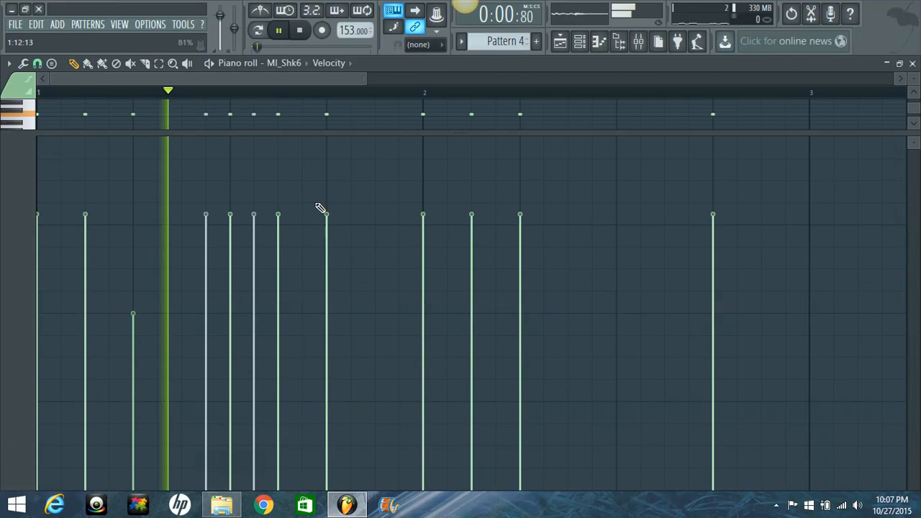
# Set the Ml_Shk6 note velocities to about 56% on steps 5 and 21, 50% on step 13 and 60% on step 17.
pyautogui.press('space')
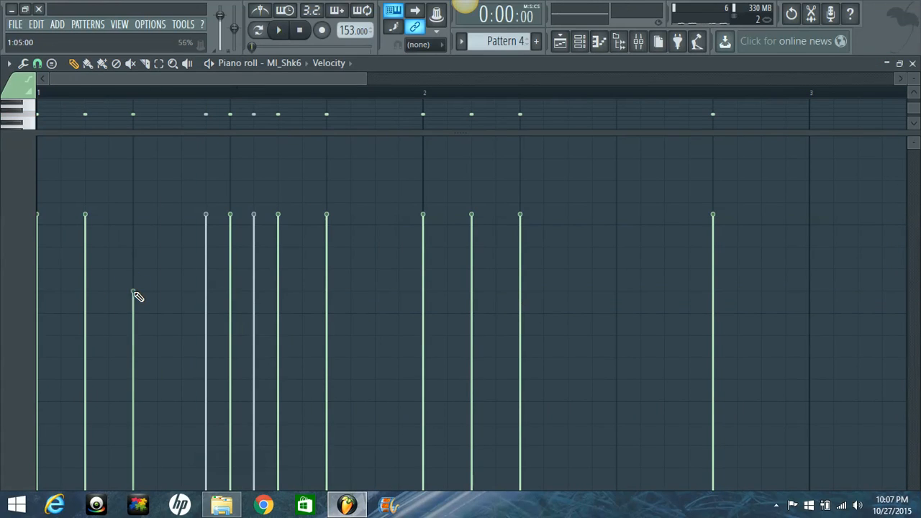
pyautogui.press('space')
pyautogui.press('space')
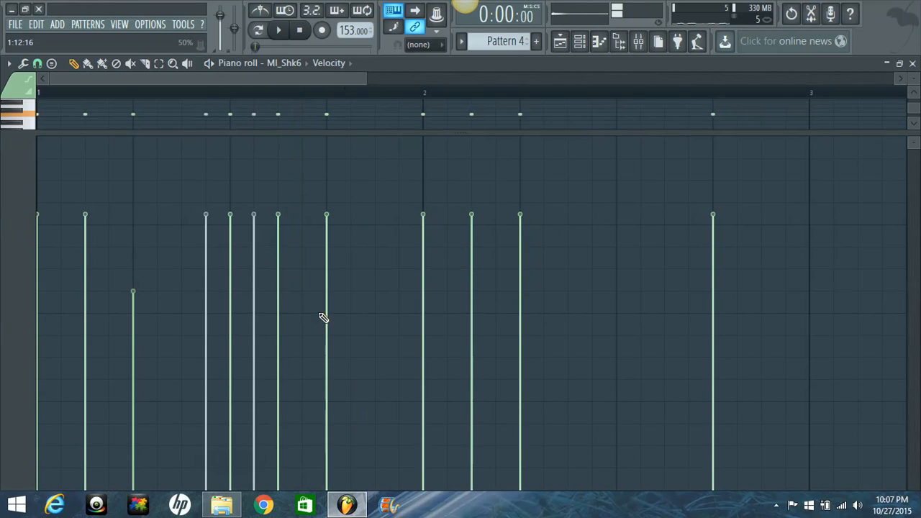
pyautogui.click(329, 314)
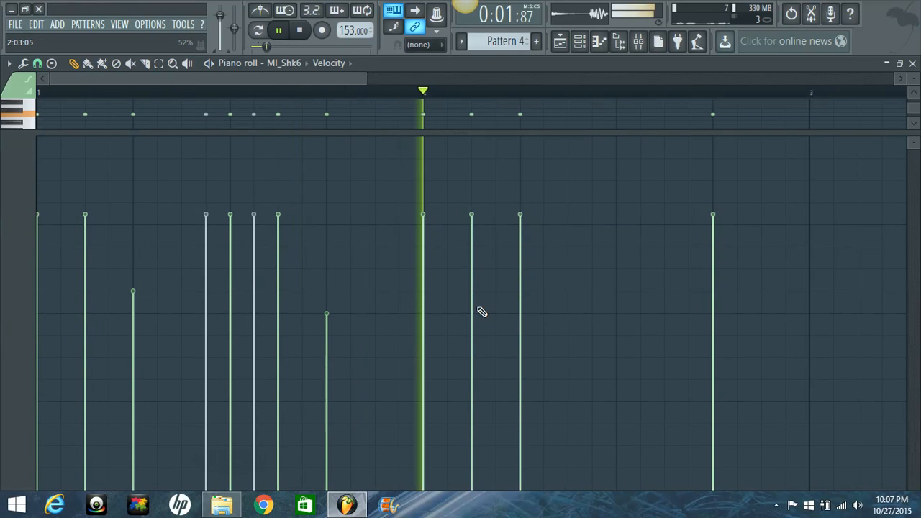
pyautogui.press('space')
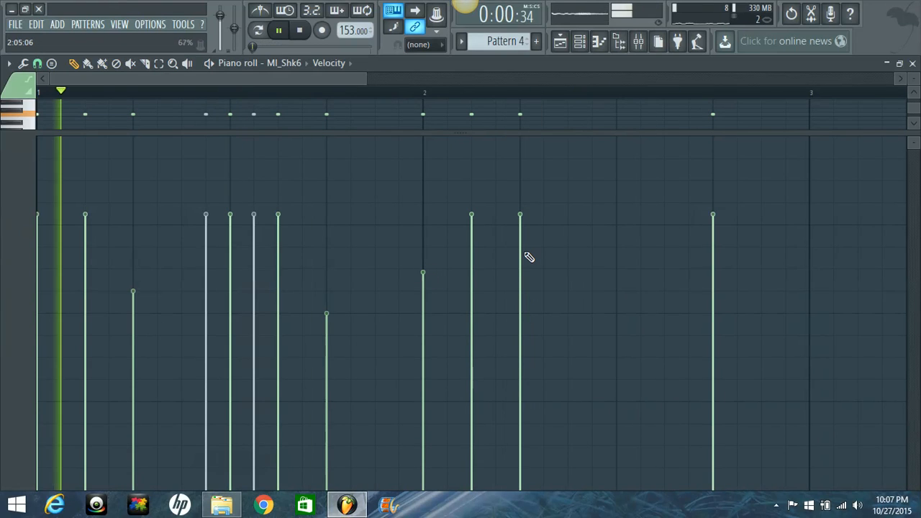
pyautogui.click(522, 295)
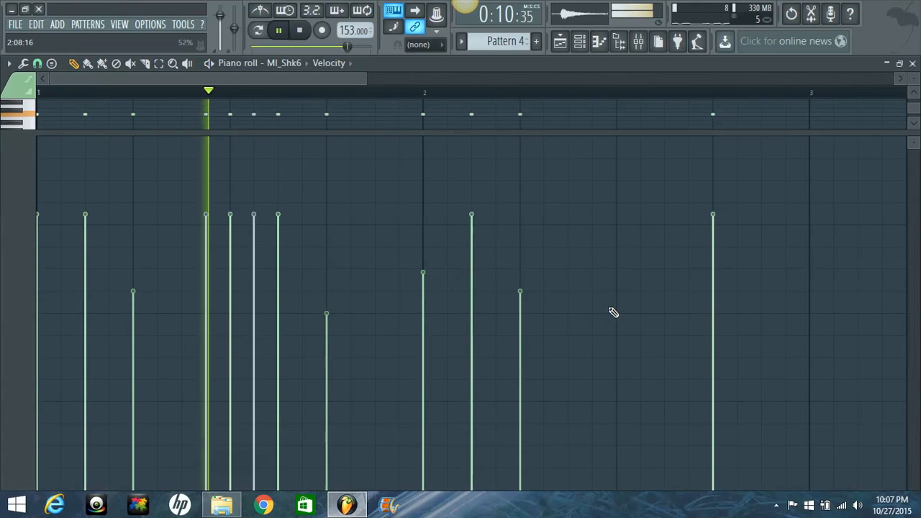
# Show the note pan values and pan the third Ml_Shk6 note partway left.
pyautogui.click(329, 63)
pyautogui.click(335, 90)
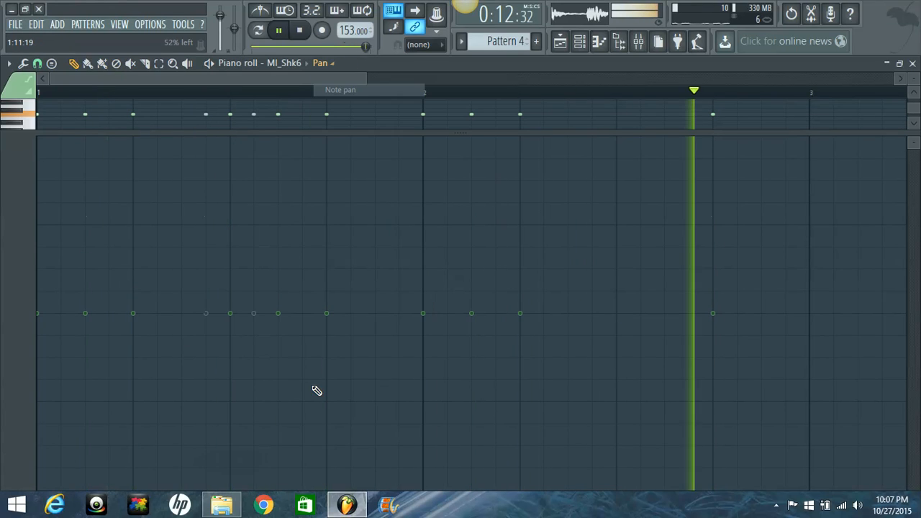
pyautogui.moveTo(149, 333); pyautogui.dragTo(139, 384)
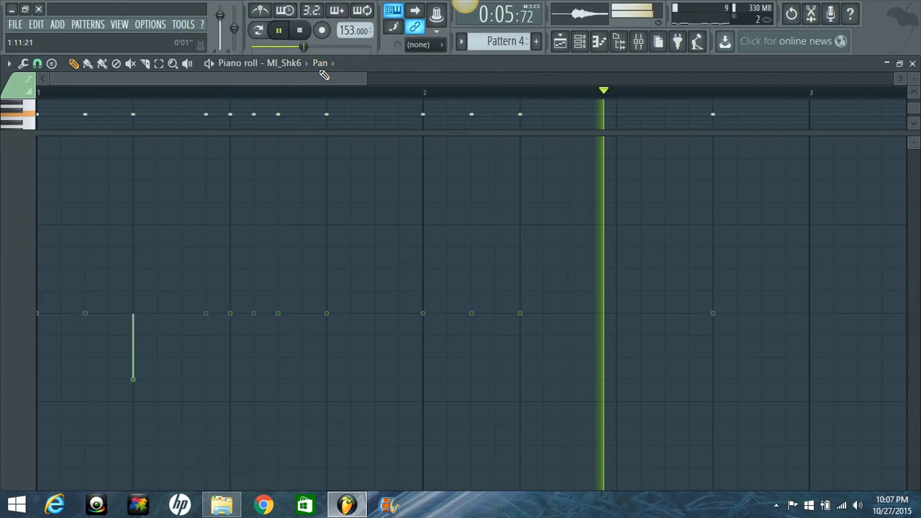
# Show the velocity values of the Ml_Shk6 notes to compare them with the pan settings.
pyautogui.click(320, 63)
pyautogui.click(343, 93)
pyautogui.click(326, 63)
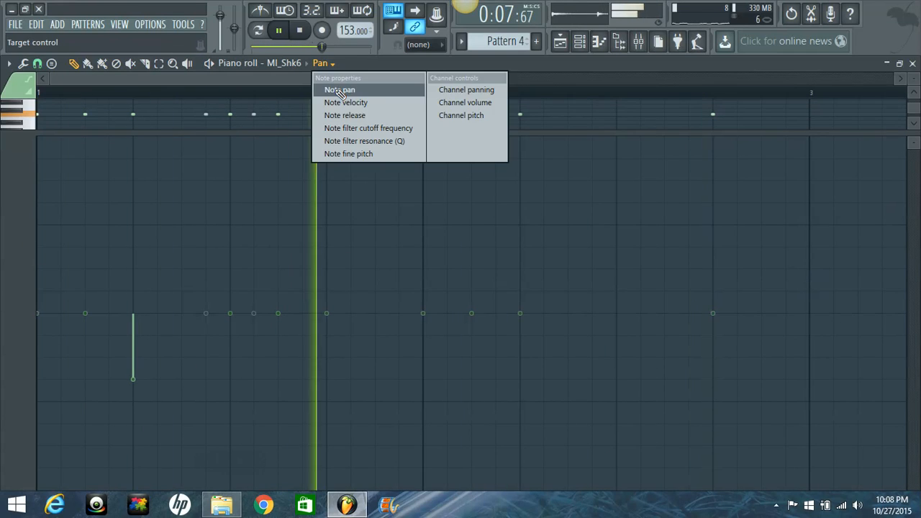
pyautogui.click(342, 104)
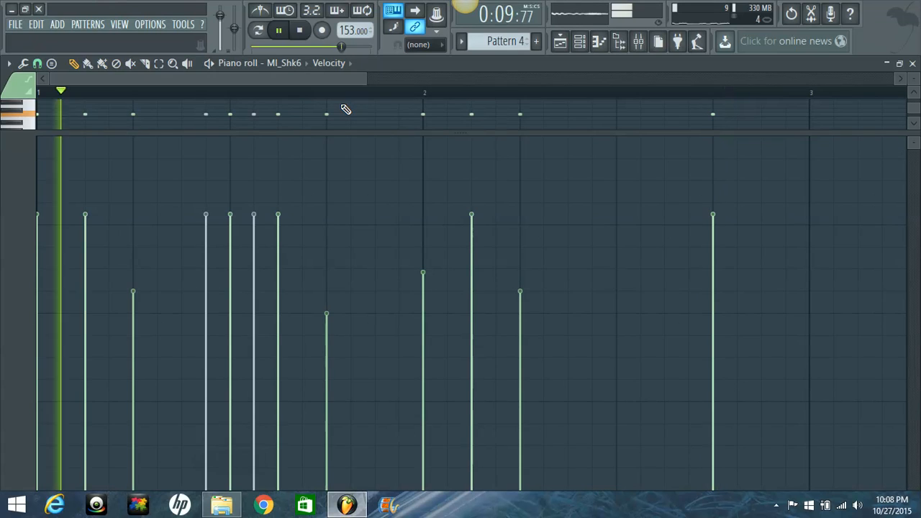
# Pan the Ml_Shk6 notes on step 13 about 36% right, step 17 about 50% left and step 21 about 50% right.
pyautogui.click(329, 63)
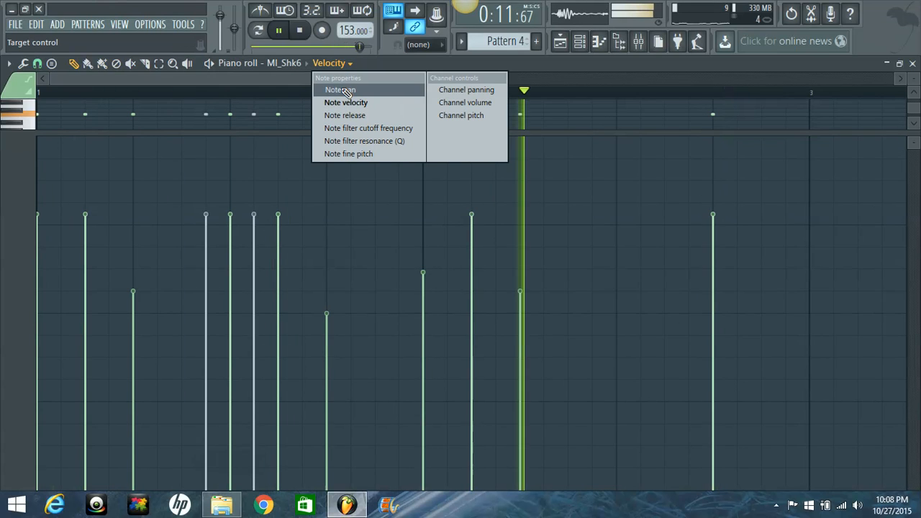
pyautogui.click(341, 91)
pyautogui.click(327, 251)
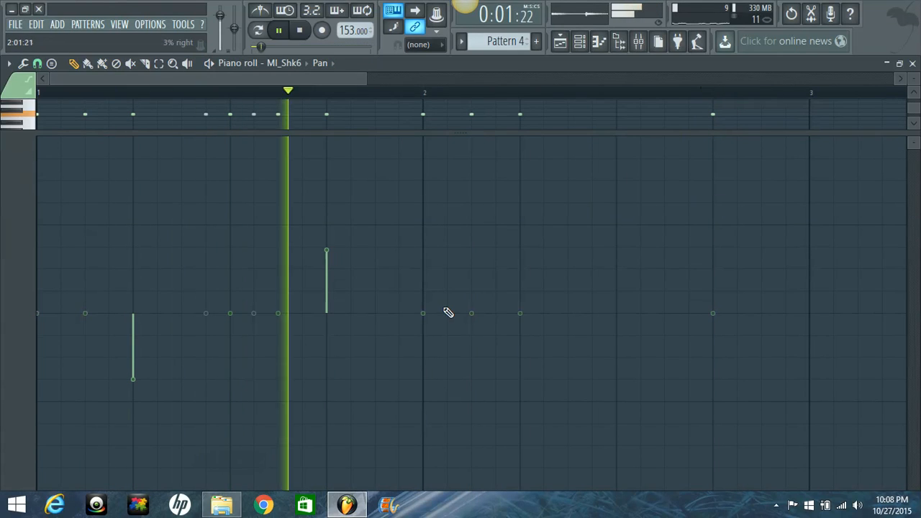
pyautogui.click(423, 358)
pyautogui.click(520, 226)
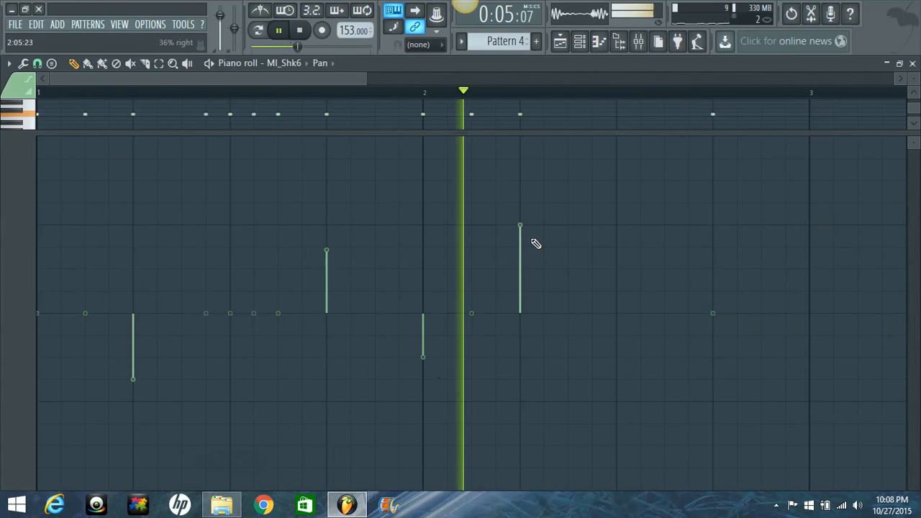
pyautogui.click(423, 403)
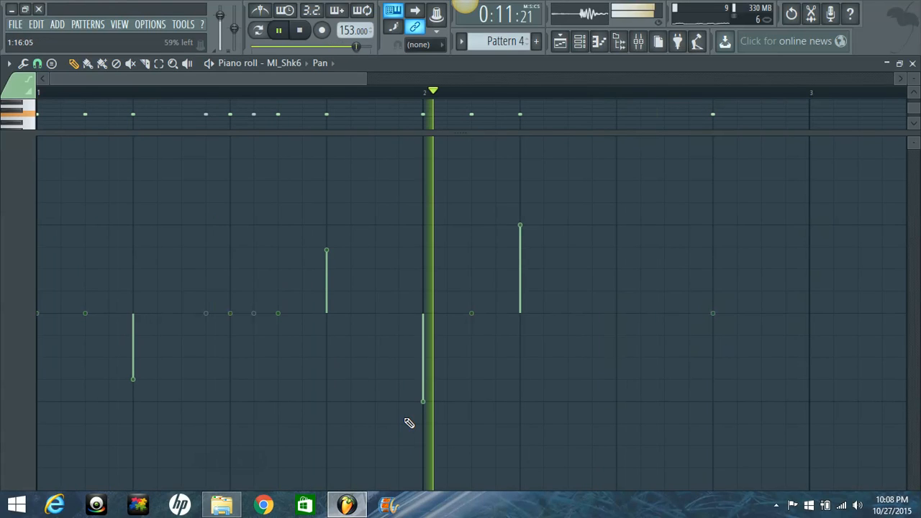
# Play the beat in song mode with the channel rack open and lower the Ml_Shk6 channel volume.
pyautogui.click(579, 41)
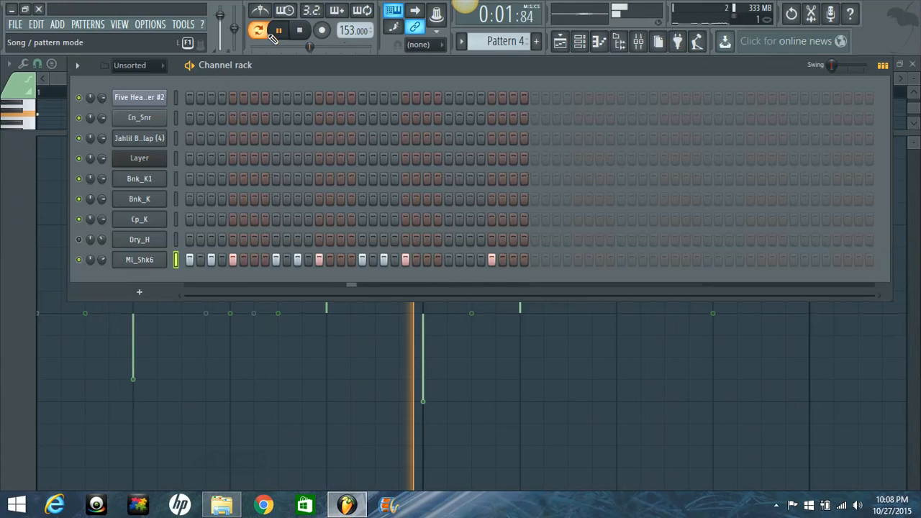
pyautogui.click(259, 31)
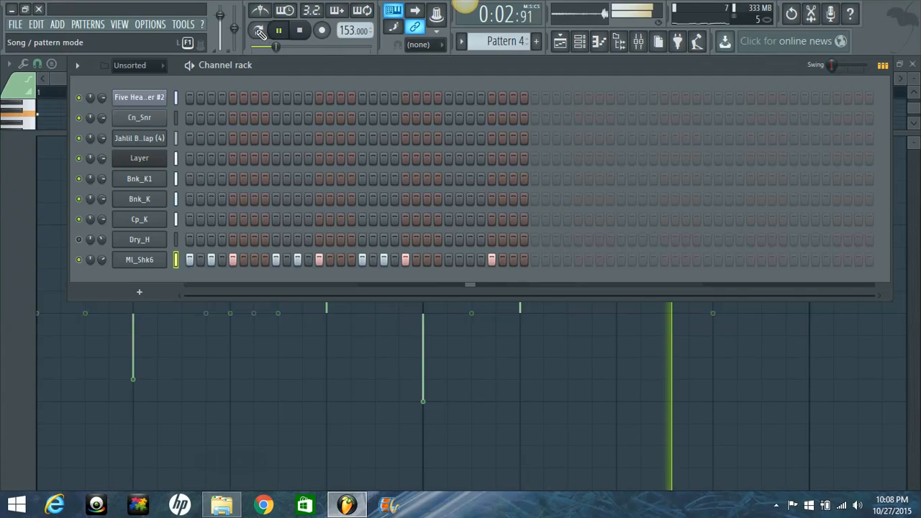
pyautogui.moveTo(103, 260); pyautogui.dragTo(116, 303)
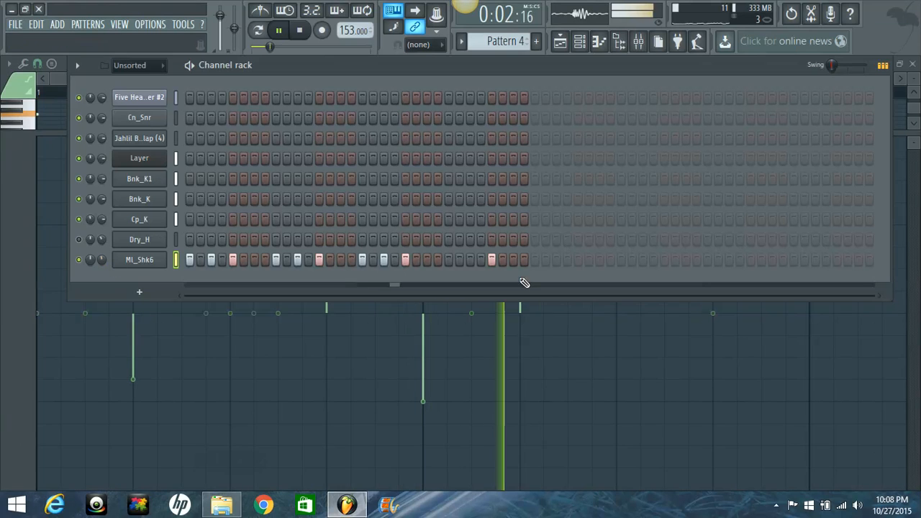
# Bring up the playlist behind the channel rack, unmute the Dry_H channel and set its volume to 43%.
pyautogui.click(560, 41)
pyautogui.click(559, 41)
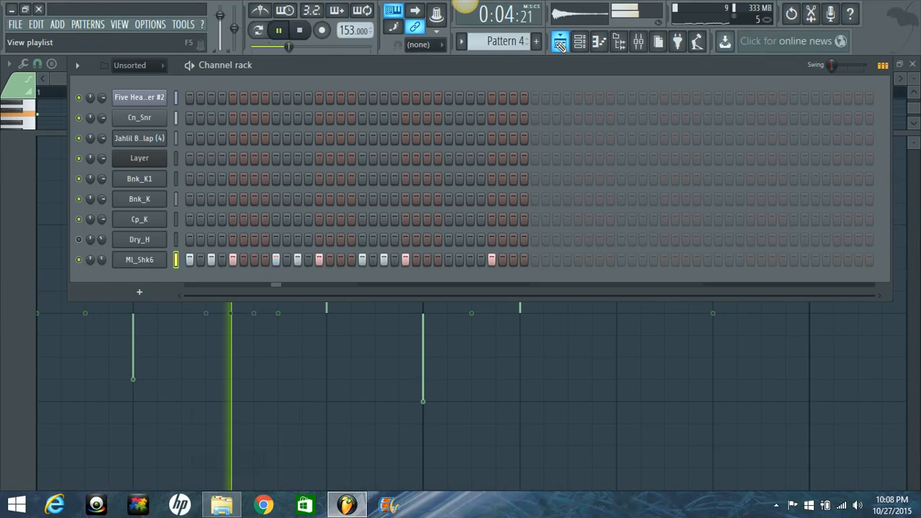
pyautogui.click(559, 41)
pyautogui.click(580, 41)
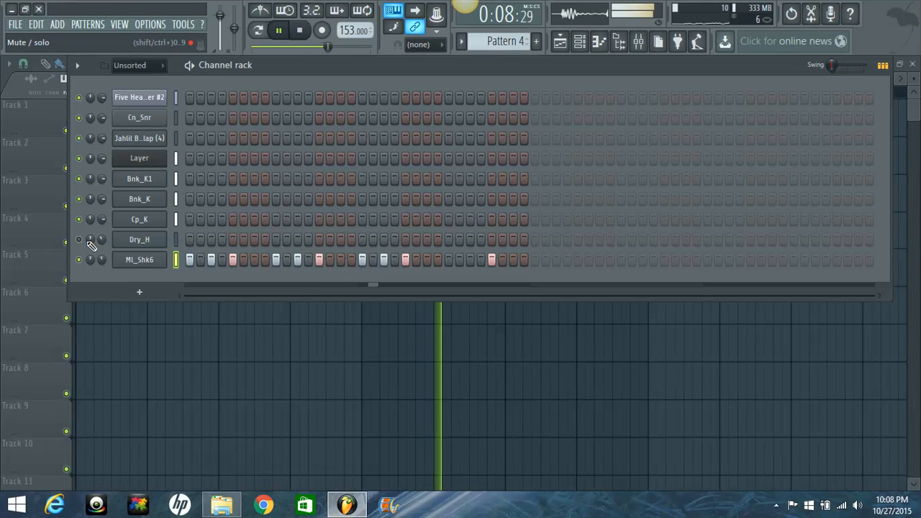
pyautogui.moveTo(102, 240); pyautogui.dragTo(104, 248)
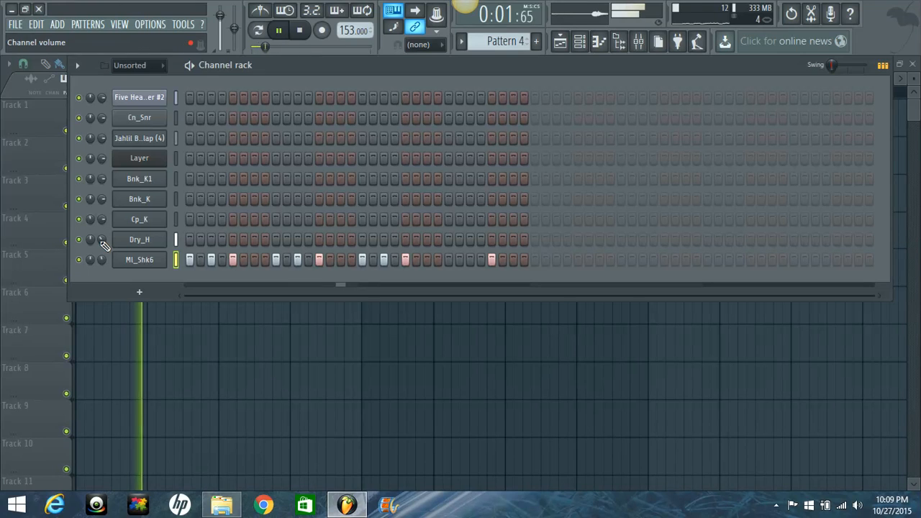
pyautogui.moveTo(102, 245); pyautogui.dragTo(105, 236)
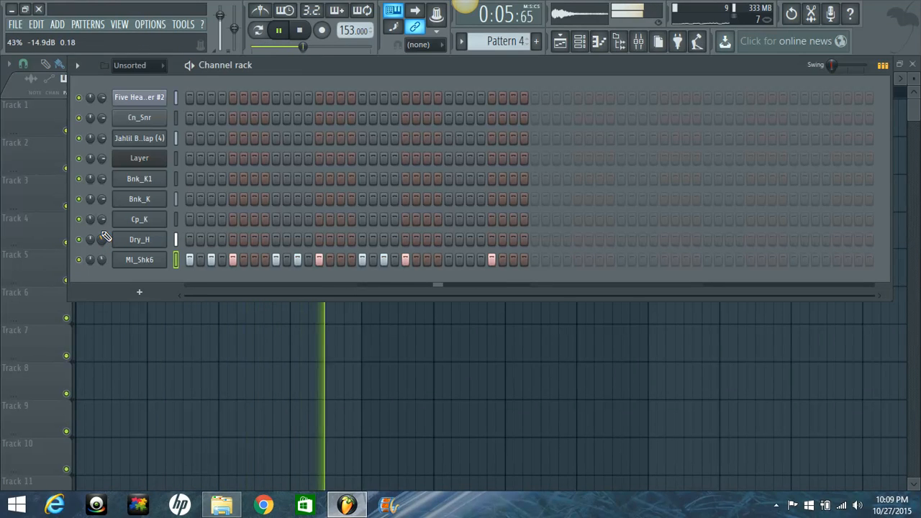
# Stop playback and load Jahlil Beats Trunk Banger.mp3 from the Jahlil Beats Kit's 808's folder into a new channel.
pyautogui.click(629, 48)
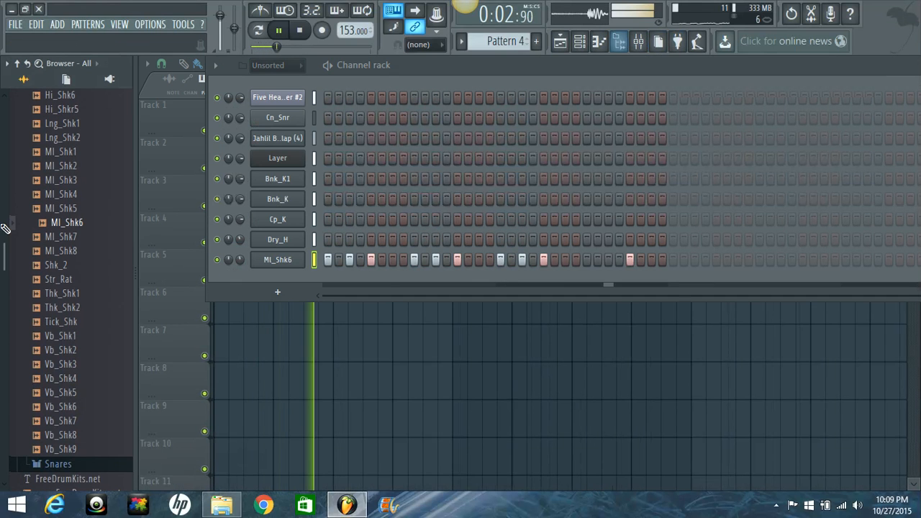
pyautogui.scroll(10, 6, 229)
pyautogui.click(66, 197)
pyautogui.press('space')
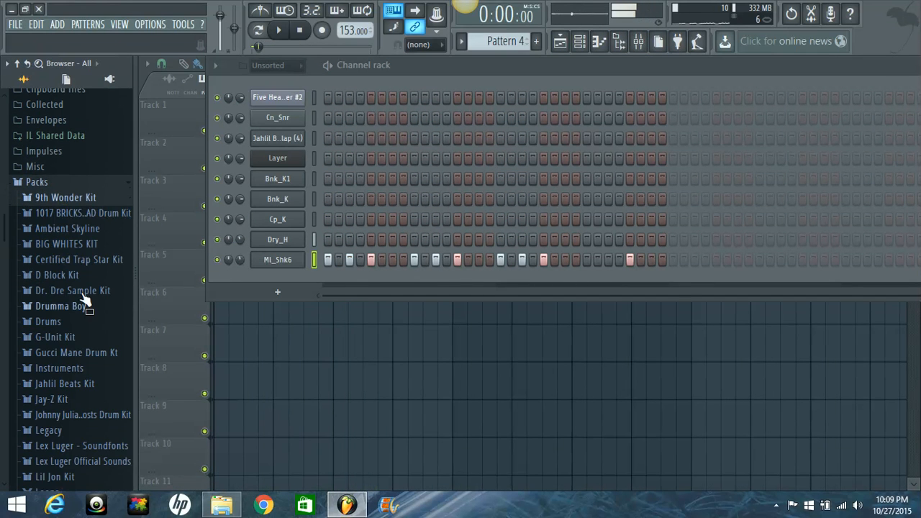
pyautogui.scroll(-8, 85, 301)
pyautogui.click(79, 131)
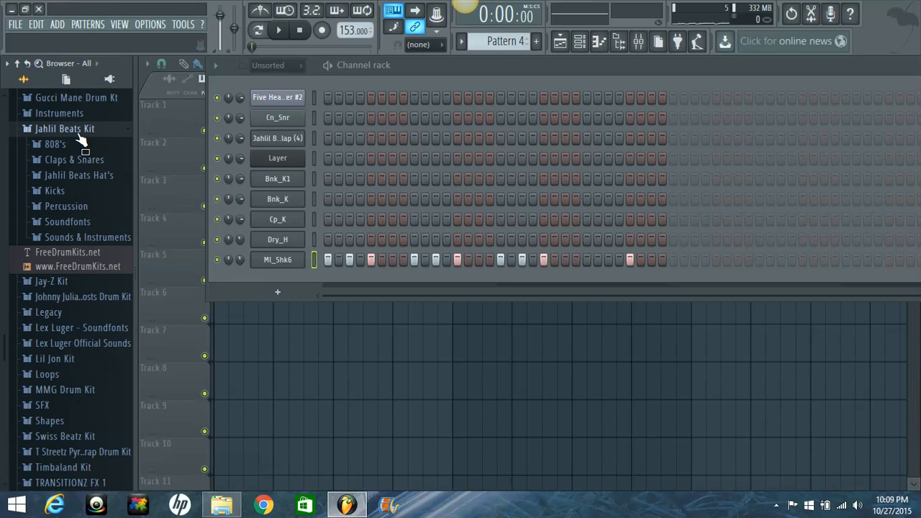
pyautogui.click(72, 144)
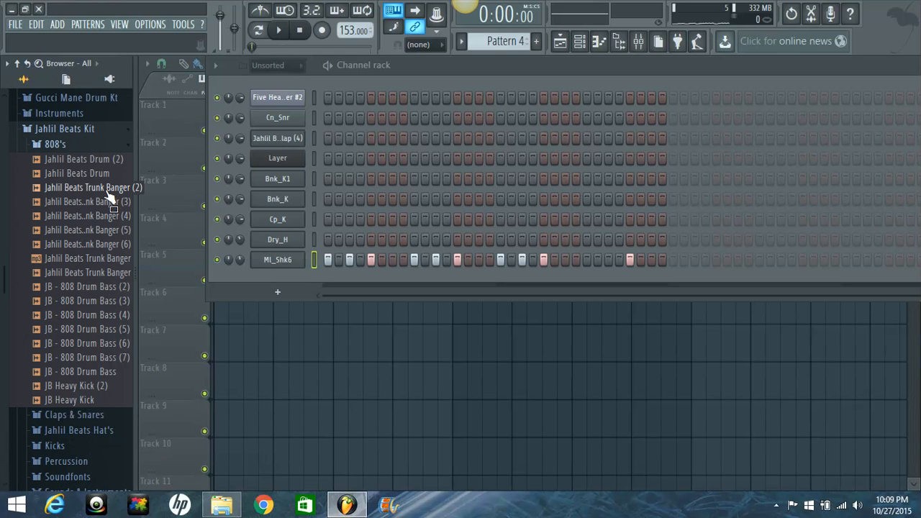
pyautogui.rightClick(134, 268)
pyautogui.click(148, 274)
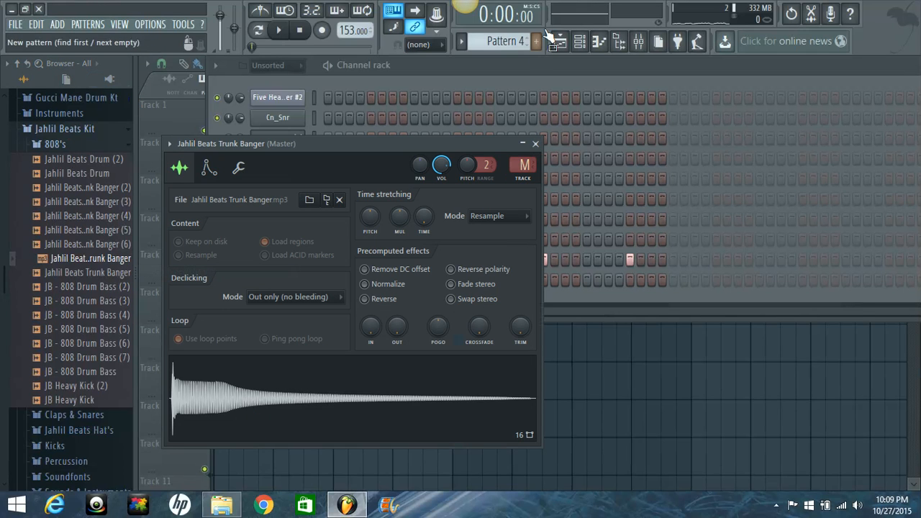
# Hide the sample browser and open the Trunk Banger sample for editing in Edison.
pyautogui.click(620, 43)
pyautogui.moveTo(280, 147); pyautogui.dragTo(620, 12)
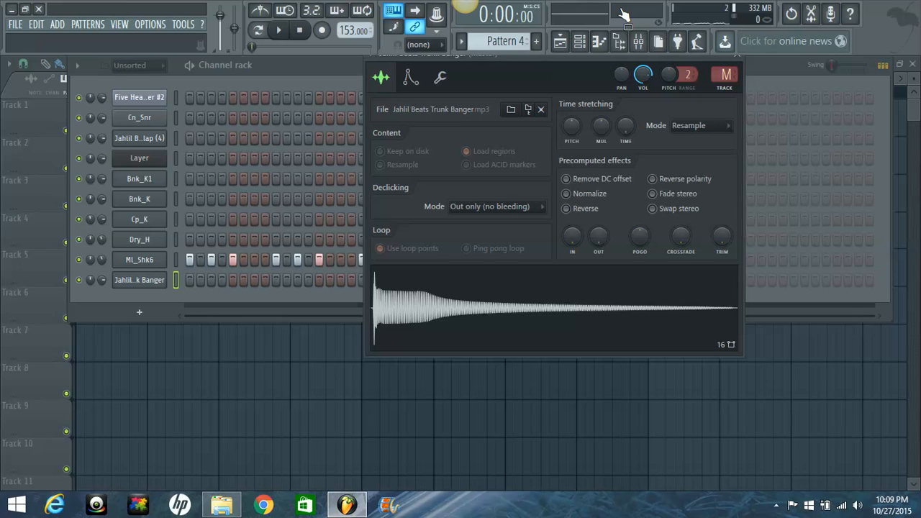
pyautogui.rightClick(418, 307)
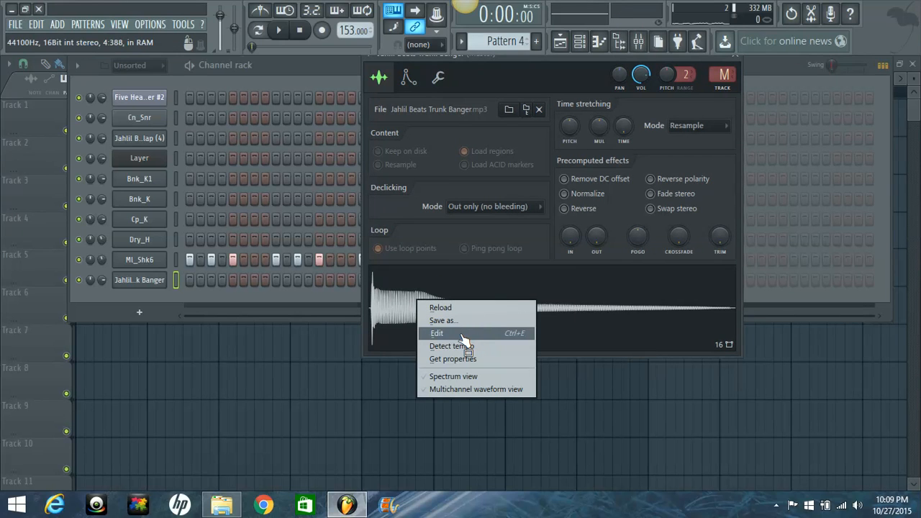
pyautogui.click(461, 335)
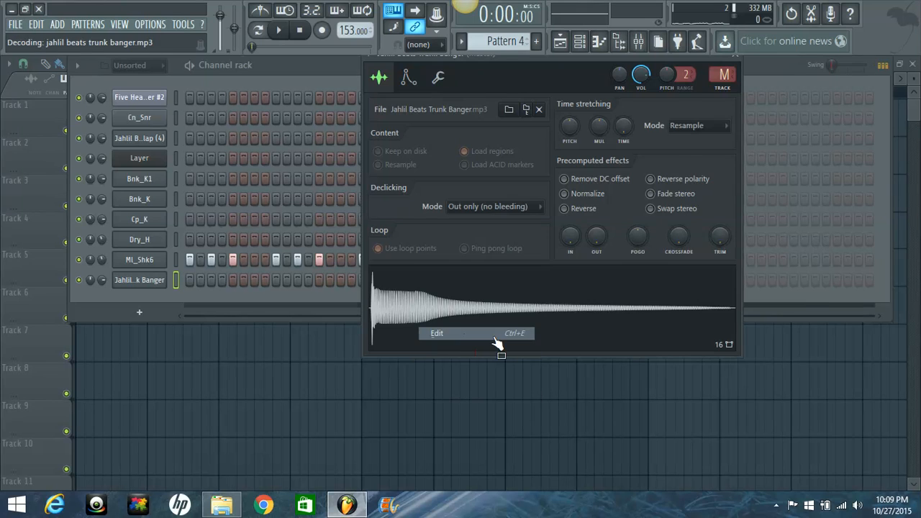
pyautogui.moveTo(440, 126); pyautogui.dragTo(345, 16)
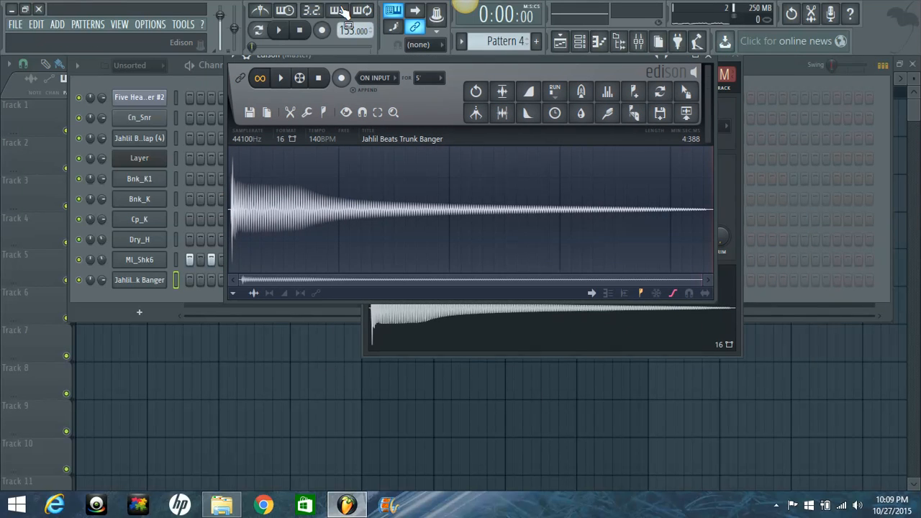
# Detect the pitch regions of the Trunk Banger sample, examine the note labels near its start, and close Edison.
pyautogui.click(325, 113)
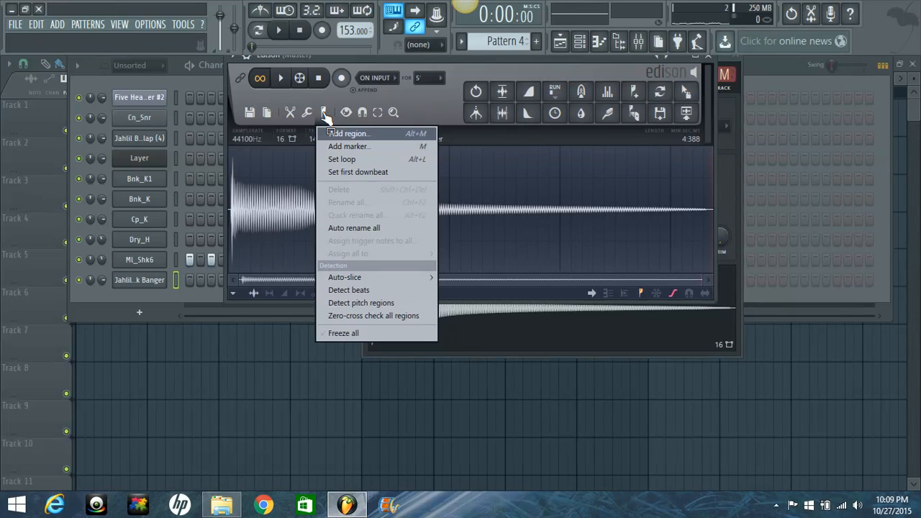
pyautogui.click(396, 304)
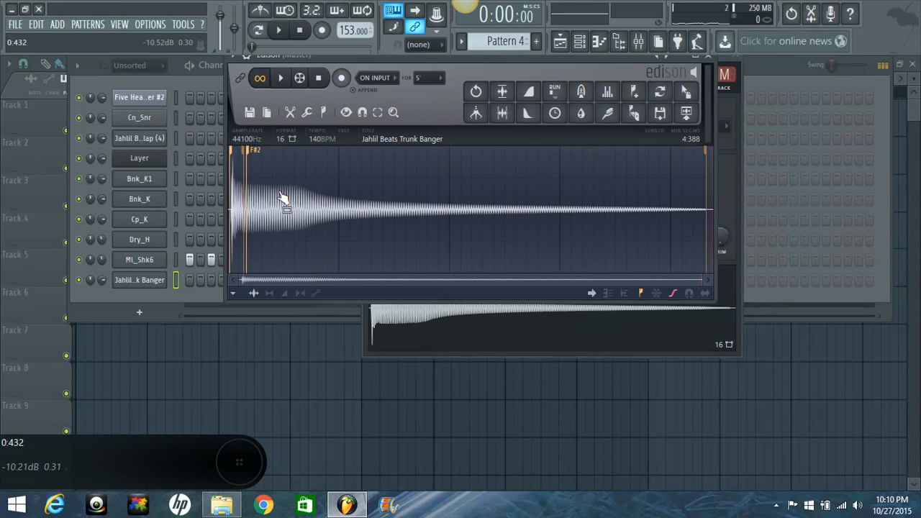
pyautogui.scroll(5, 284, 200)
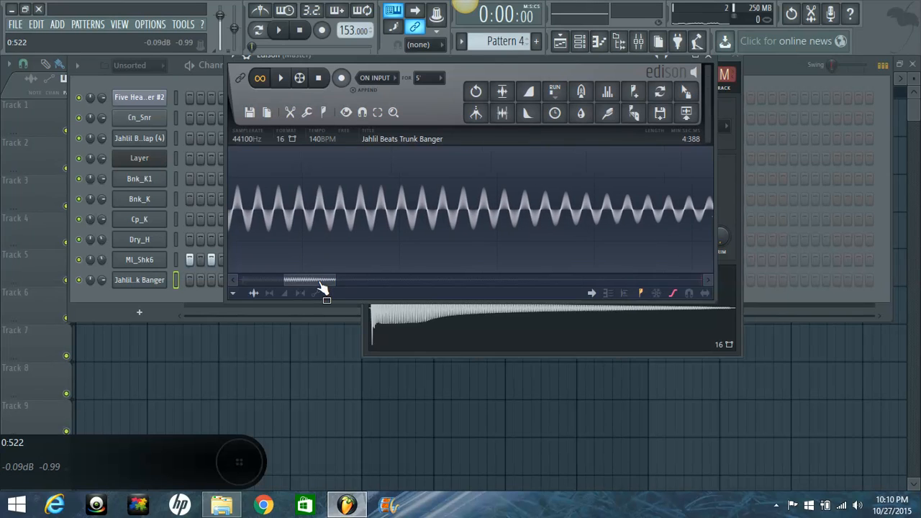
pyautogui.moveTo(323, 281); pyautogui.dragTo(232, 288)
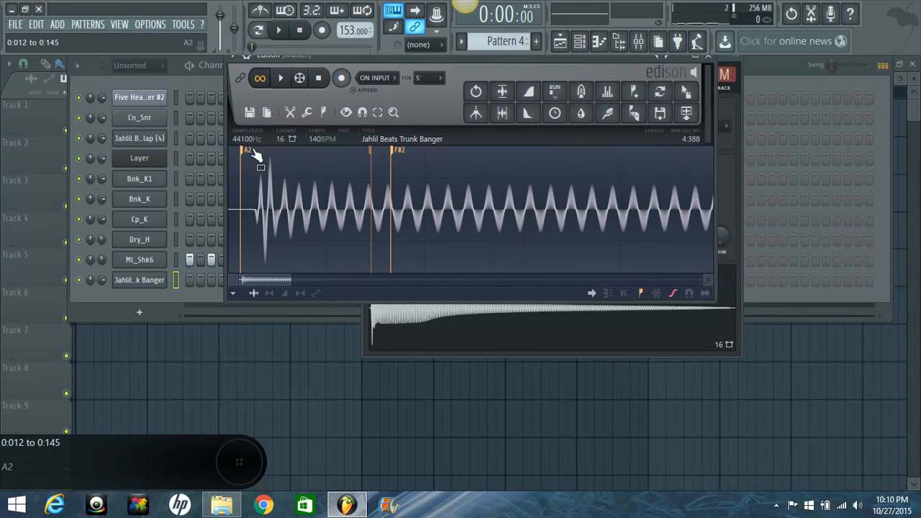
pyautogui.scroll(4, 383, 175)
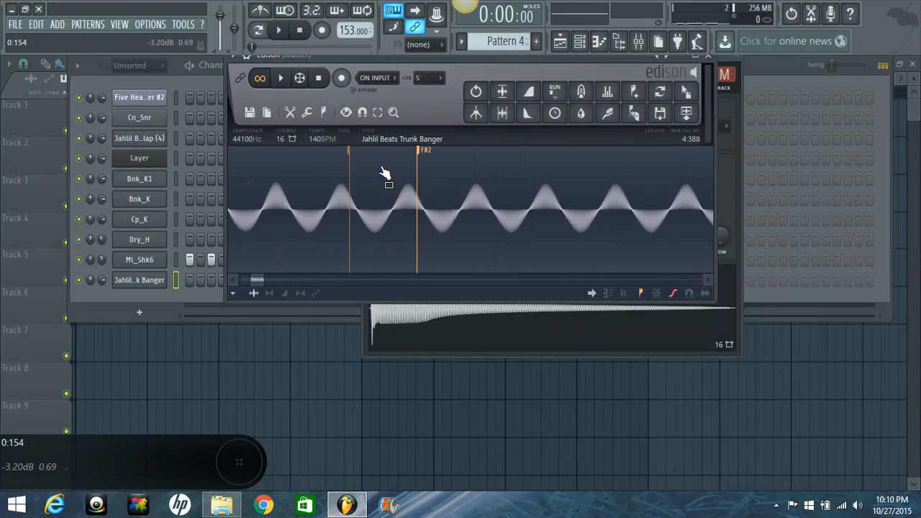
pyautogui.scroll(-2, 384, 173)
pyautogui.scroll(-2, 382, 171)
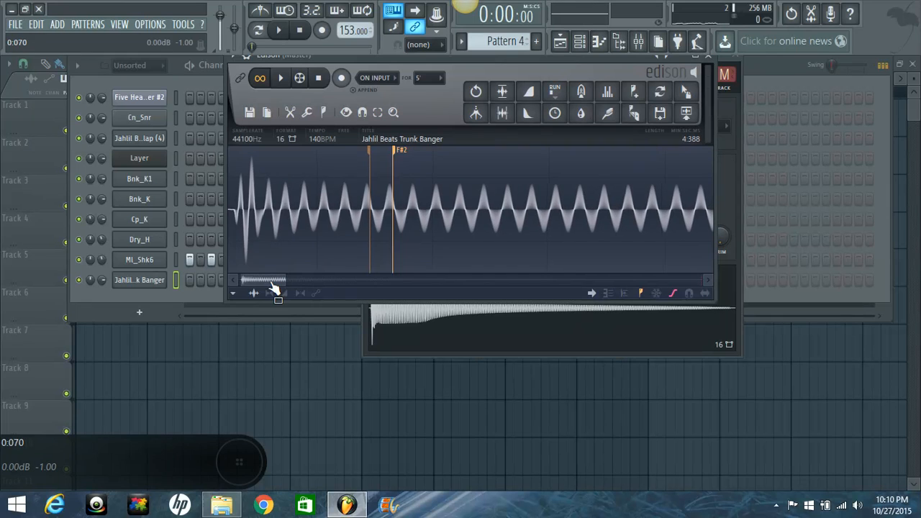
pyautogui.moveTo(270, 281); pyautogui.dragTo(248, 281)
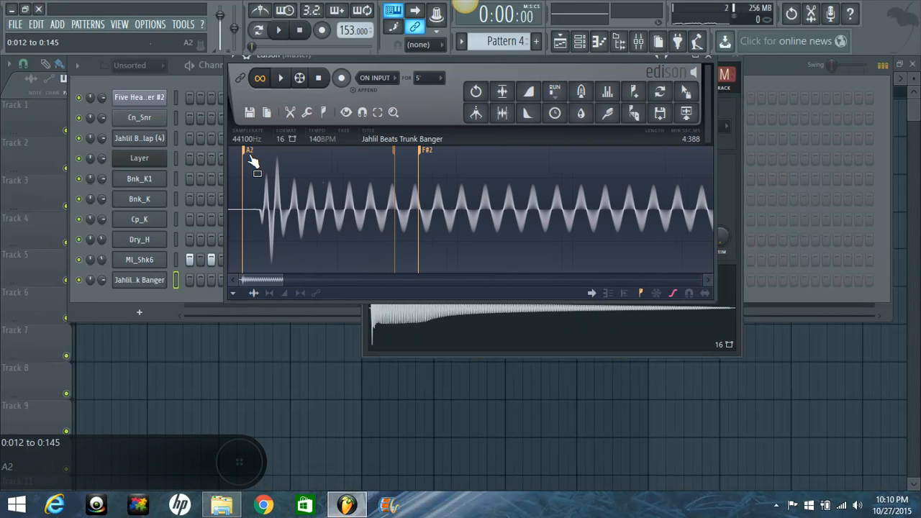
pyautogui.click(709, 60)
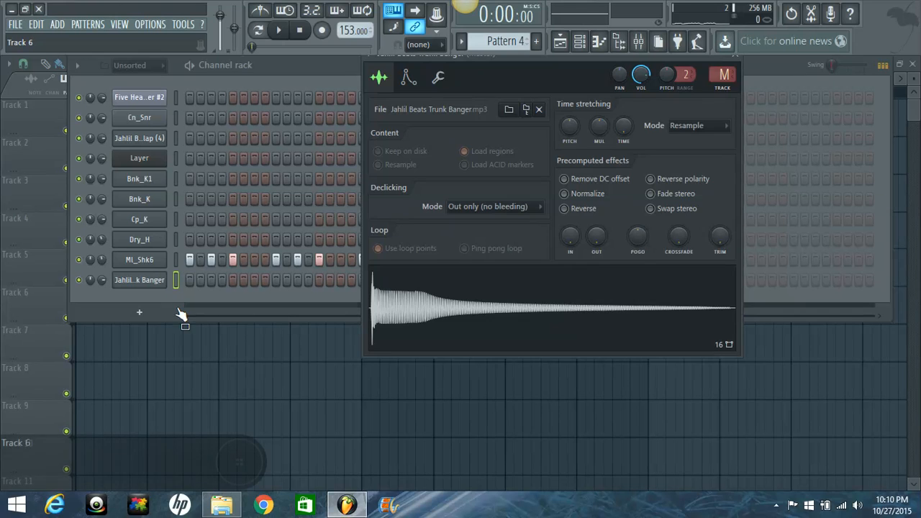
# Switch to the empty Pattern 5 and place it on Track 5 of the playlist across bars 1 to 8.
pyautogui.click(263, 274)
pyautogui.scroll(1, 506, 45)
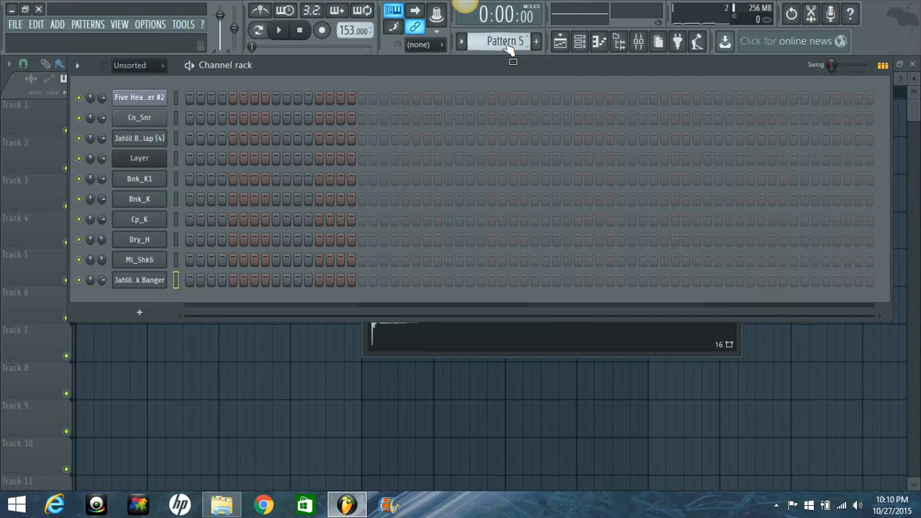
pyautogui.click(38, 219)
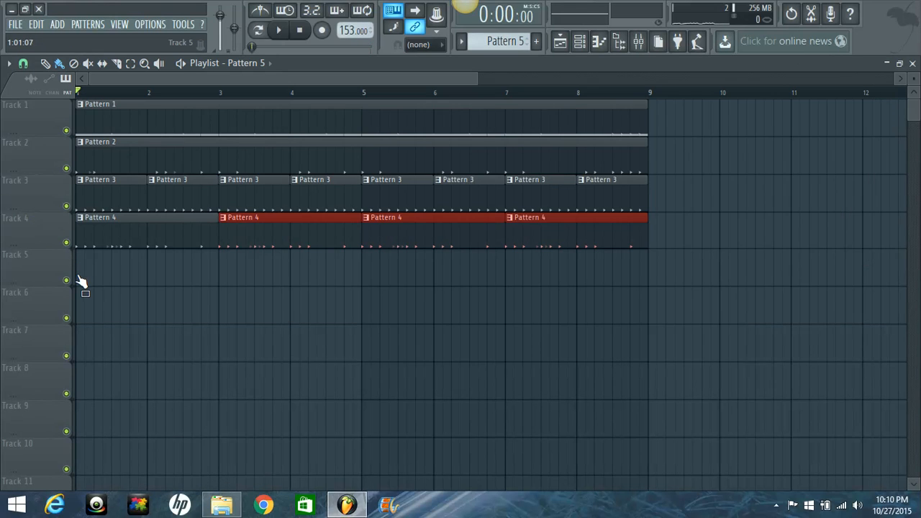
pyautogui.click(79, 281)
pyautogui.moveTo(150, 280); pyautogui.dragTo(646, 303)
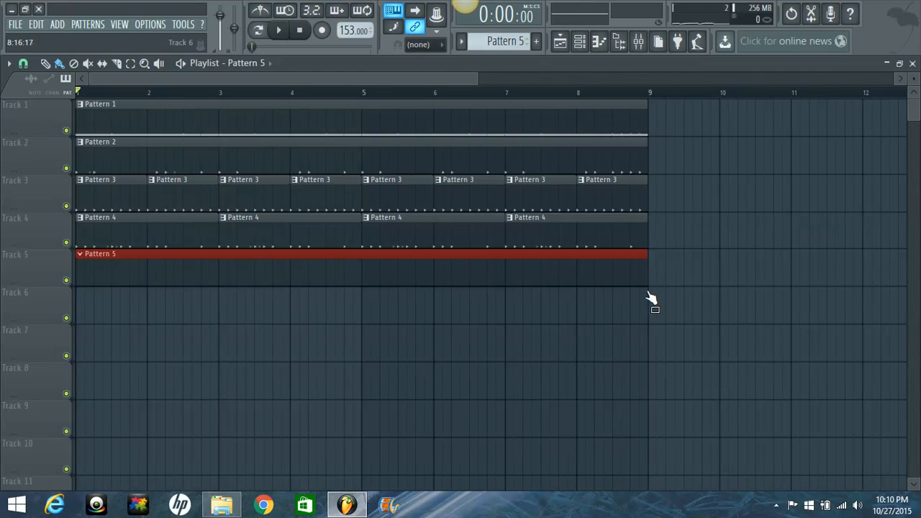
# Open the Trunk Banger sample in Edison and delete the silence before its first transient, from 0:000 to 0:026.
pyautogui.click(579, 41)
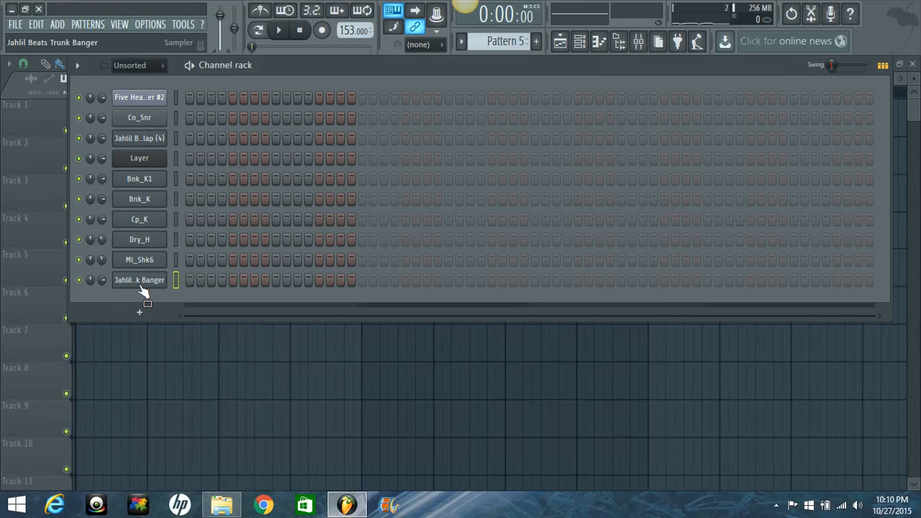
pyautogui.click(145, 281)
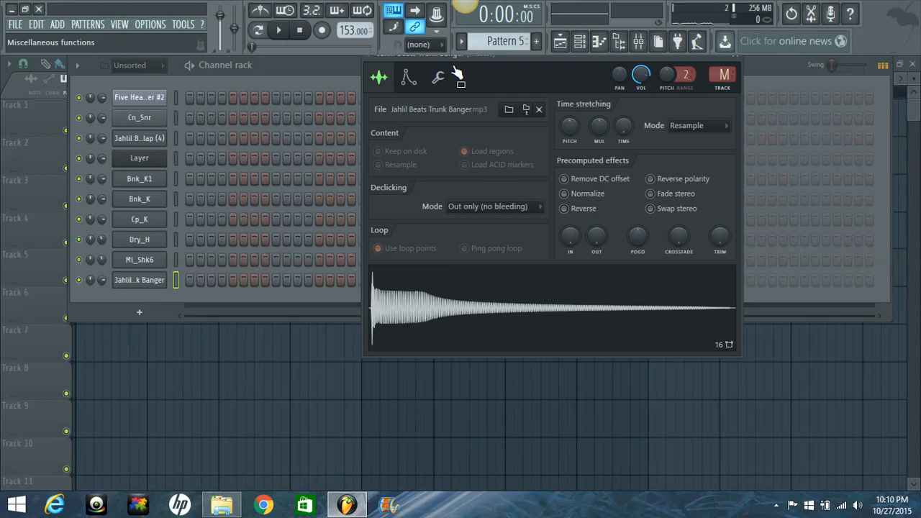
pyautogui.click(813, 15)
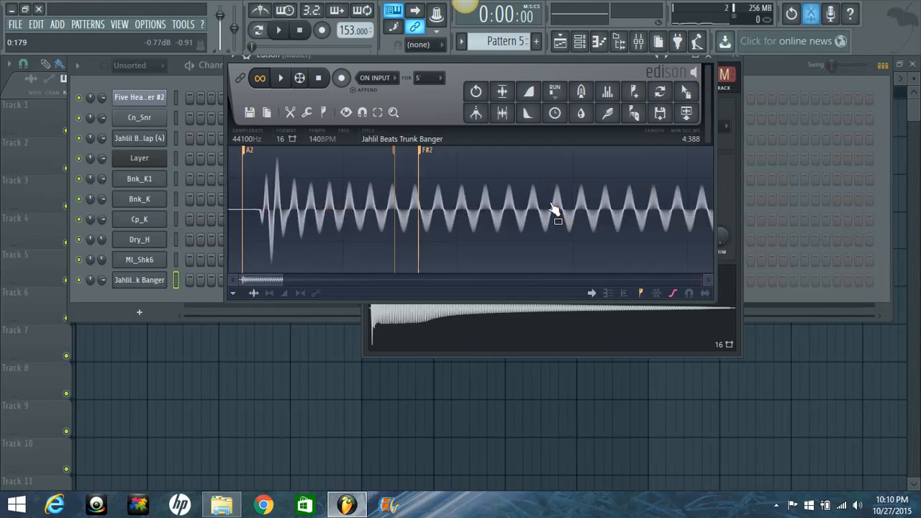
pyautogui.scroll(3, 277, 213)
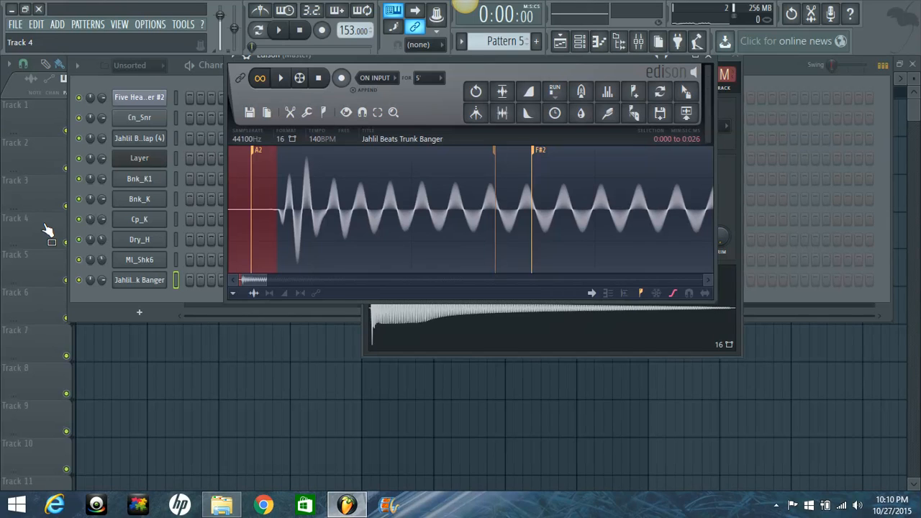
pyautogui.press('Delete')
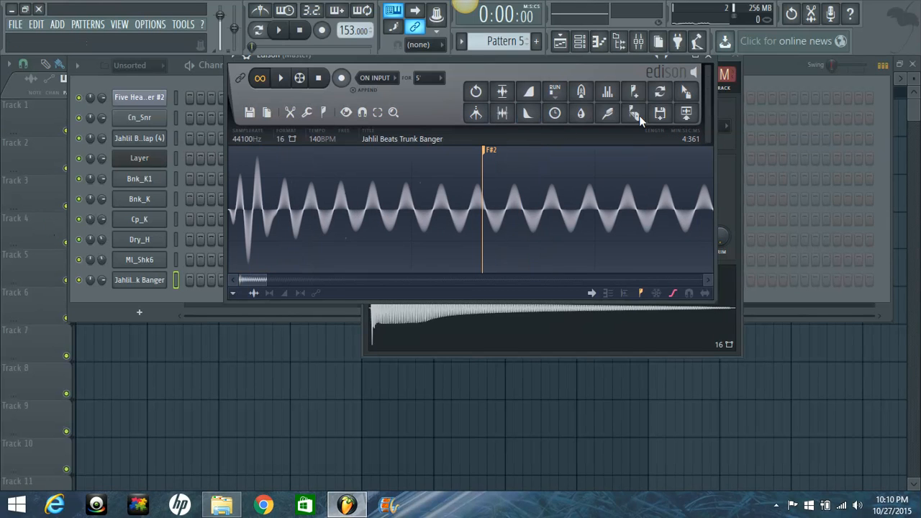
# Replace the Trunk Banger channel's sample with the trimmed audio and close Edison.
pyautogui.moveTo(686, 94); pyautogui.dragTo(419, 300)
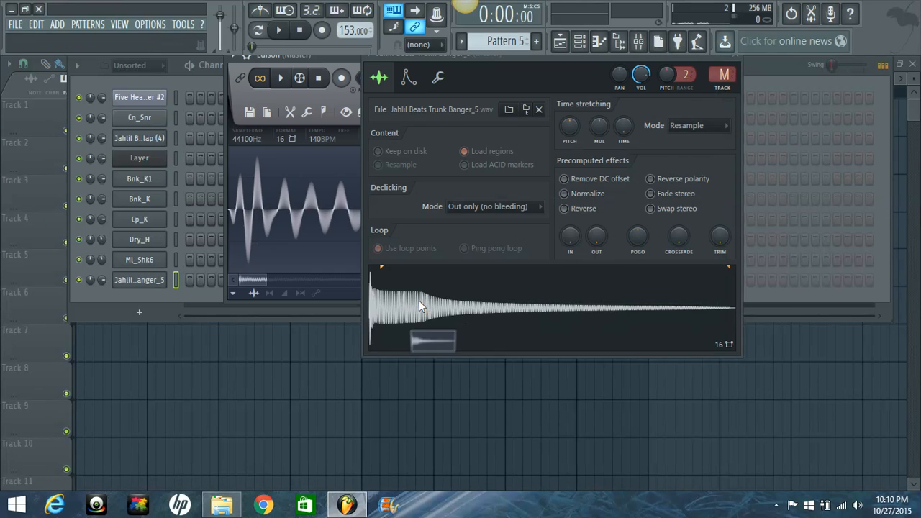
pyautogui.click(328, 57)
pyautogui.click(709, 56)
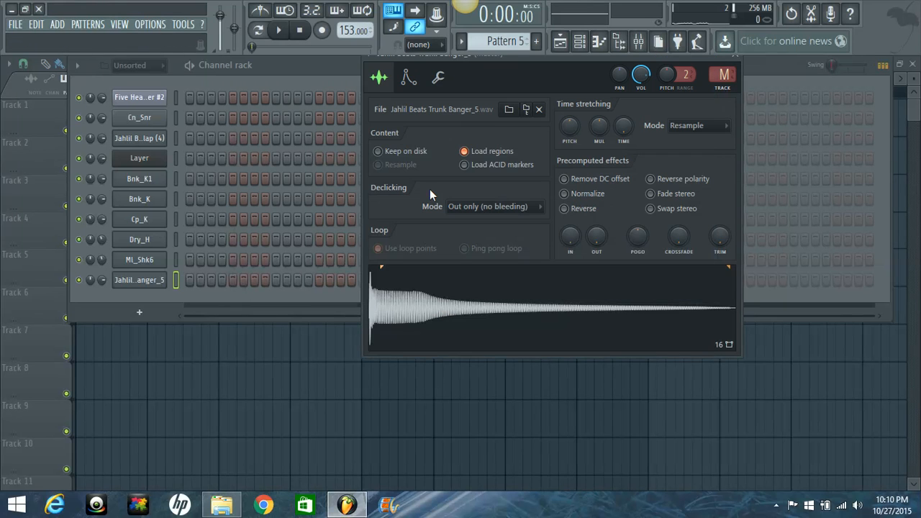
# Shape the 808's volume envelope with full hold and zero attack, decay, sustain and release, and audition C5.
pyautogui.click(407, 77)
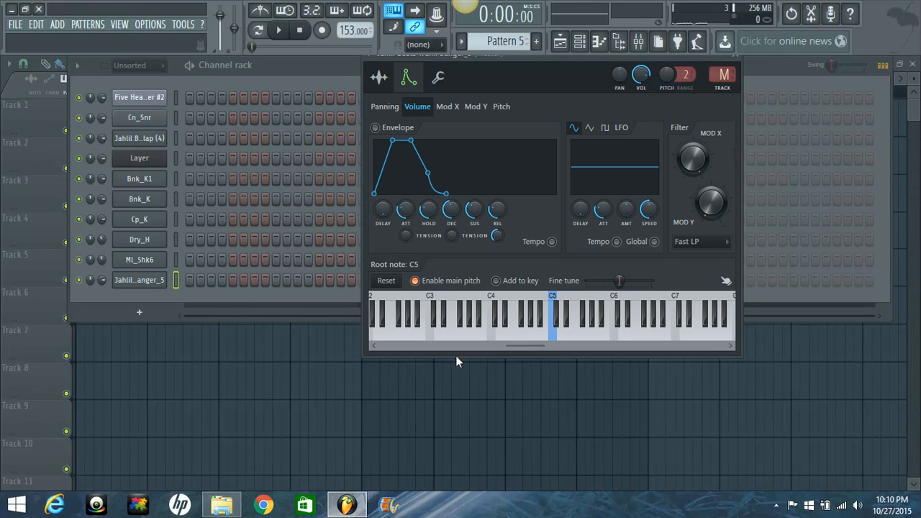
pyautogui.moveTo(404, 210); pyautogui.dragTo(425, 183)
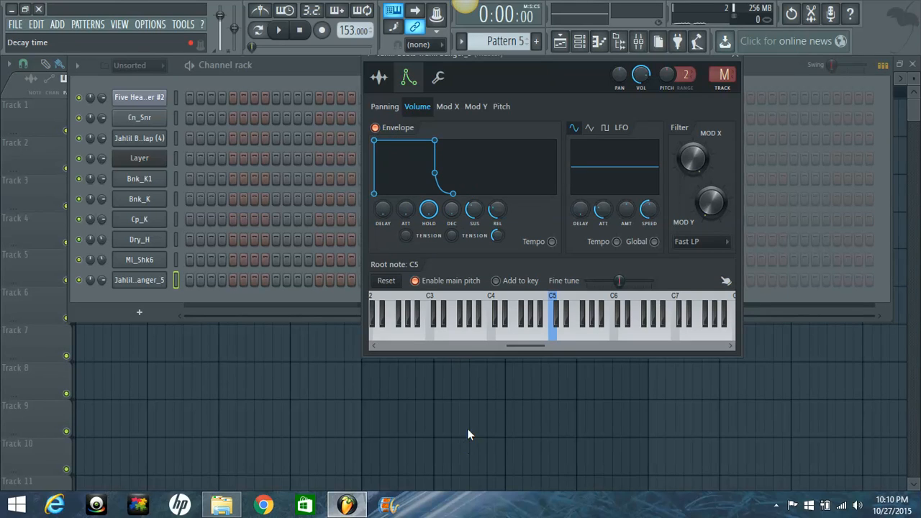
pyautogui.moveTo(473, 210); pyautogui.dragTo(496, 224)
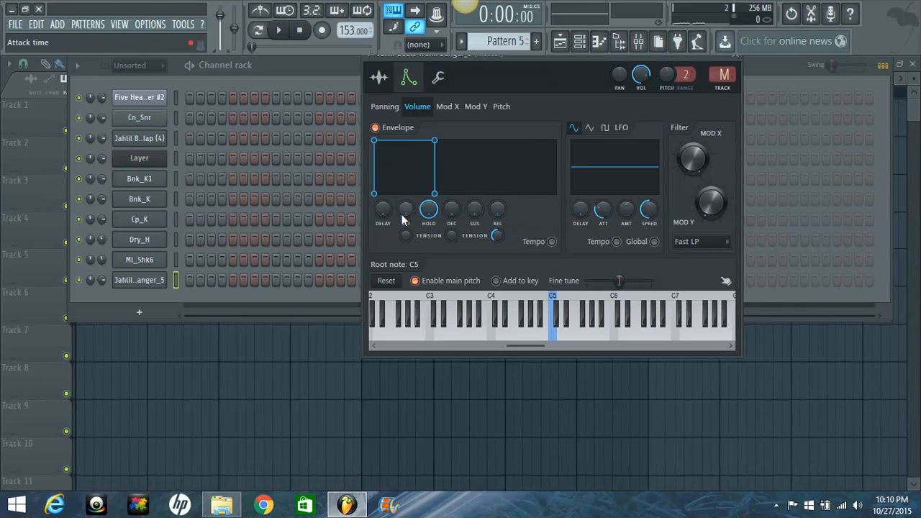
pyautogui.moveTo(402, 214); pyautogui.dragTo(323, 257)
pyautogui.press('z')
pyautogui.press('z')
pyautogui.press('z')
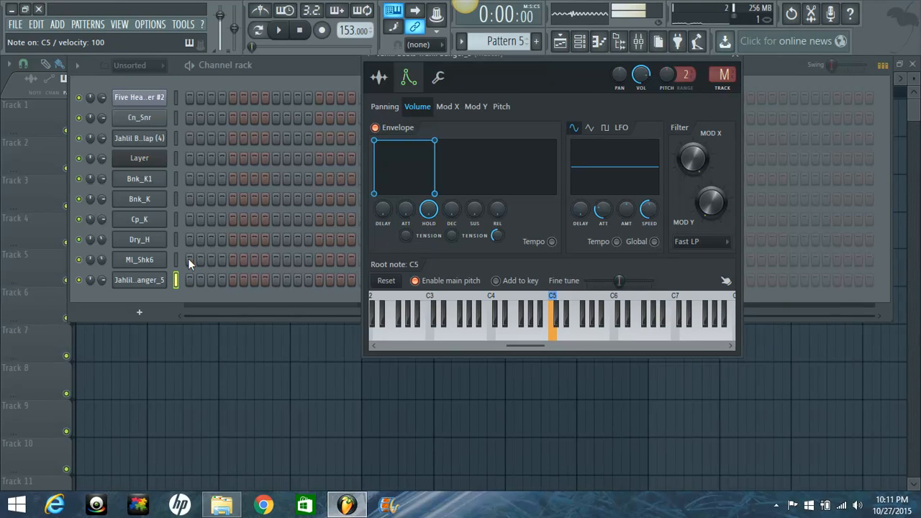
# Try a slight attack on the 808's volume envelope, compare it on C5, and return the attack to zero.
pyautogui.moveTo(401, 213); pyautogui.dragTo(399, 202)
pyautogui.rightClick(401, 207)
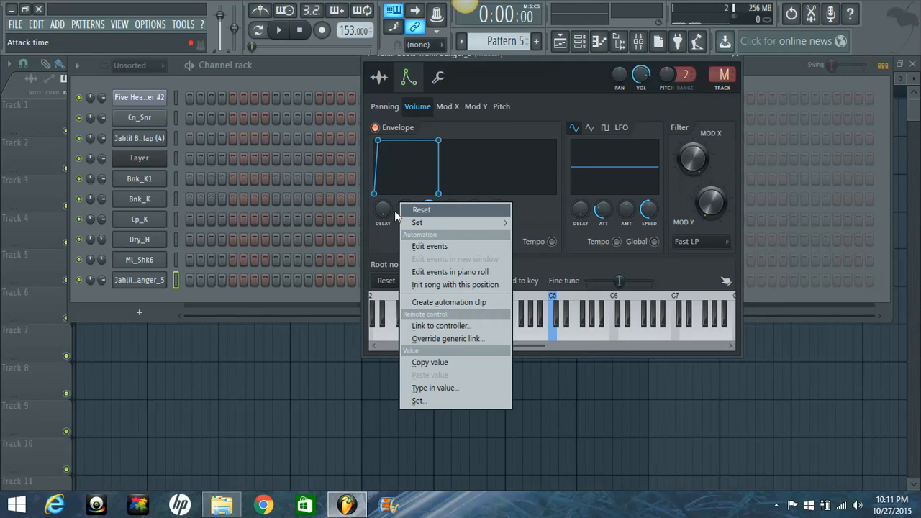
pyautogui.click(395, 212)
pyautogui.press('q')
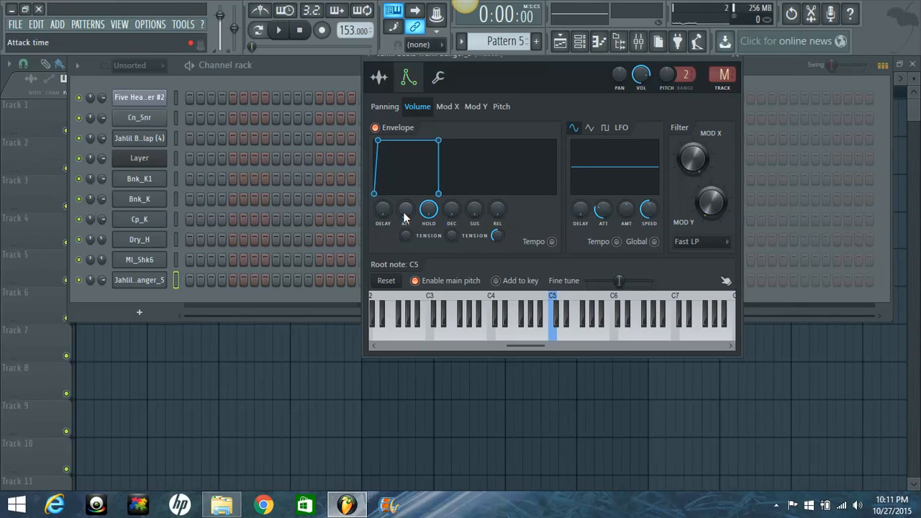
pyautogui.scroll(1, 404, 217)
pyautogui.press('q')
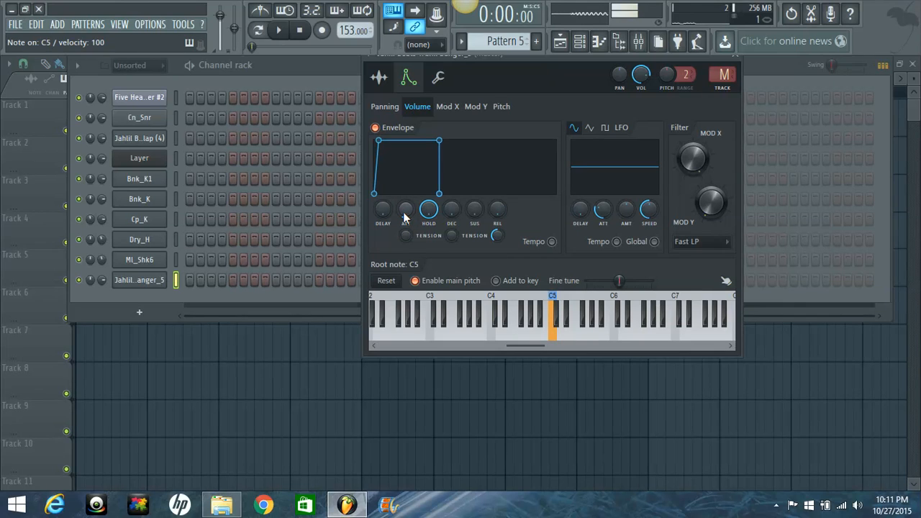
pyautogui.scroll(-1, 403, 213)
pyautogui.press('q')
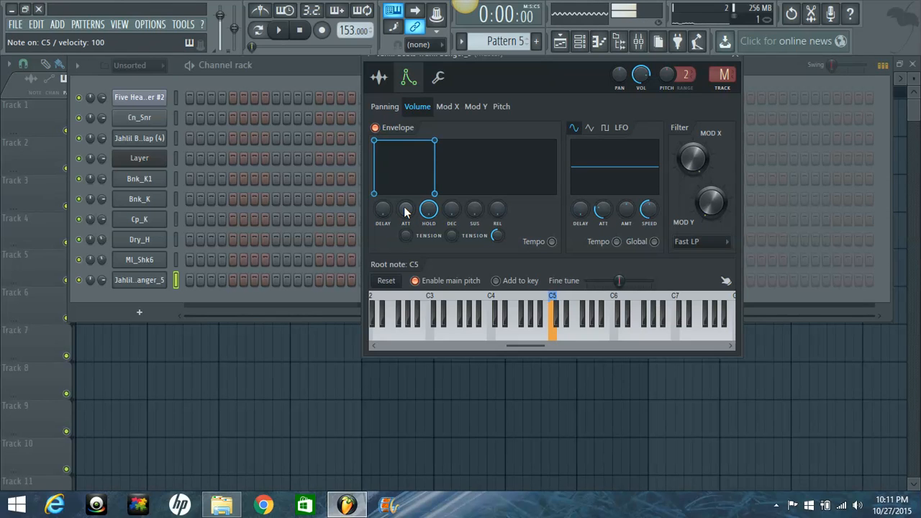
pyautogui.press('q')
pyautogui.press('q')
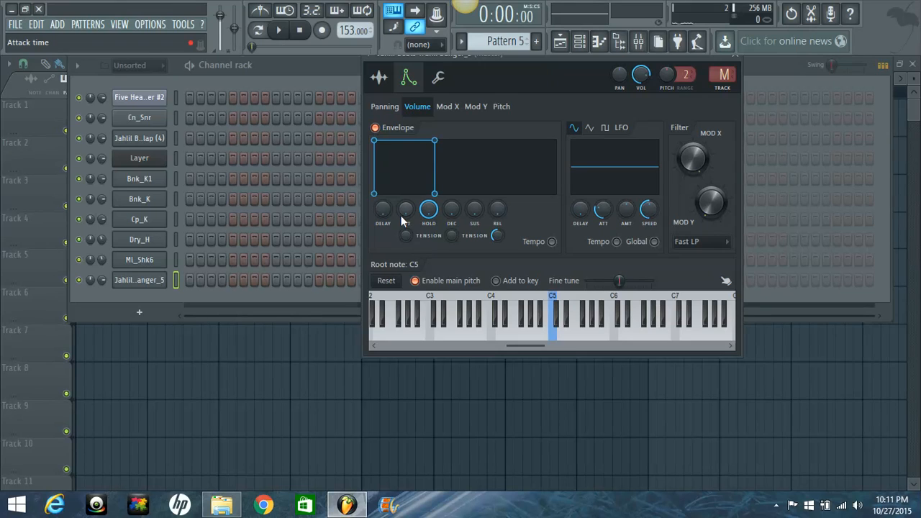
# Raise the attack of the 808's volume envelope slightly, audition it on C5, and close the channel settings.
pyautogui.moveTo(400, 214); pyautogui.dragTo(398, 204)
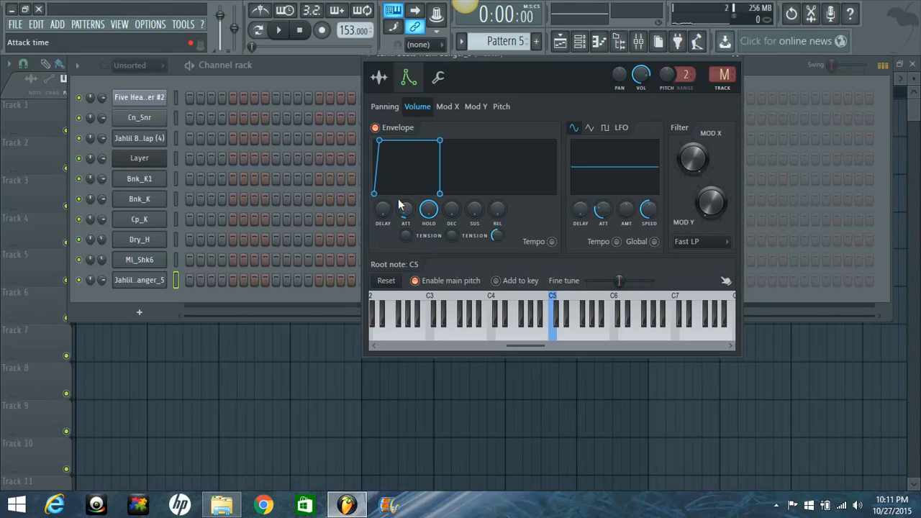
pyautogui.press('q')
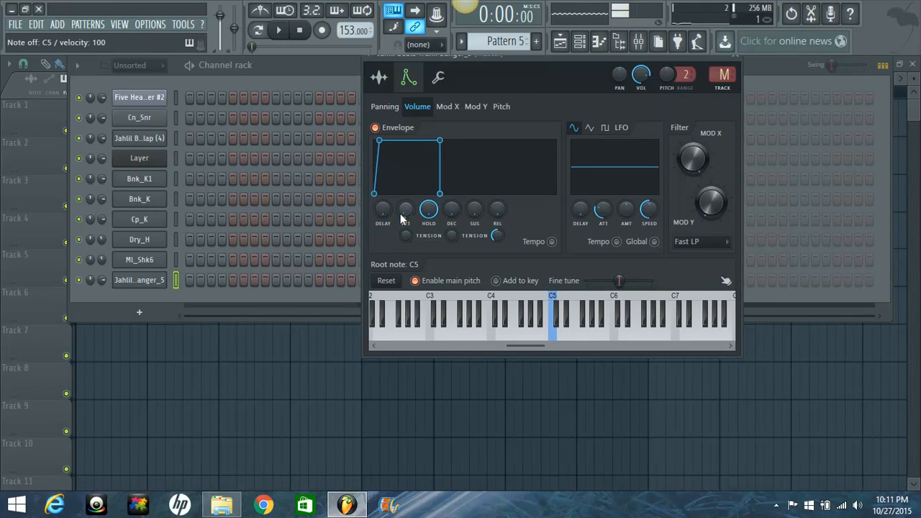
pyautogui.moveTo(400, 213); pyautogui.dragTo(400, 212)
pyautogui.press('q')
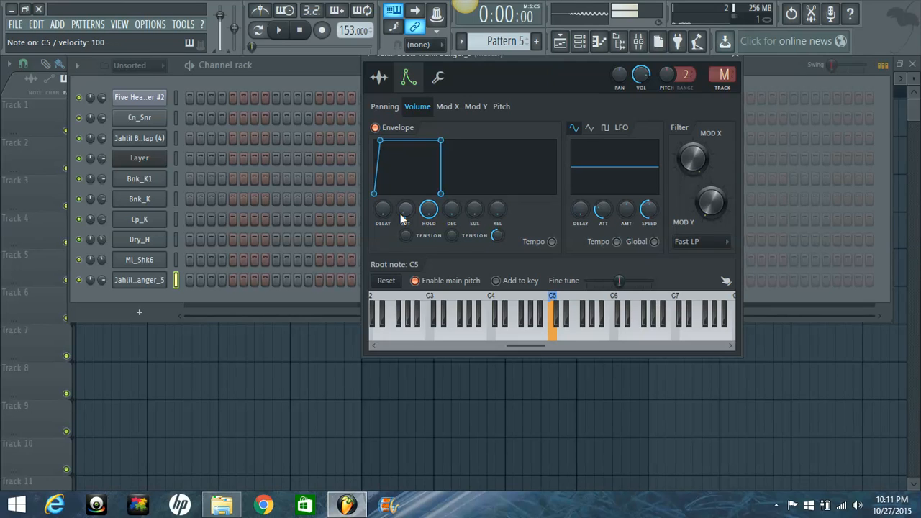
pyautogui.click(734, 56)
# Copy the Layer channel's kick steps from Pattern 2 into the Trunk Banger channel of Pattern 5.
pyautogui.scroll(-3, 507, 45)
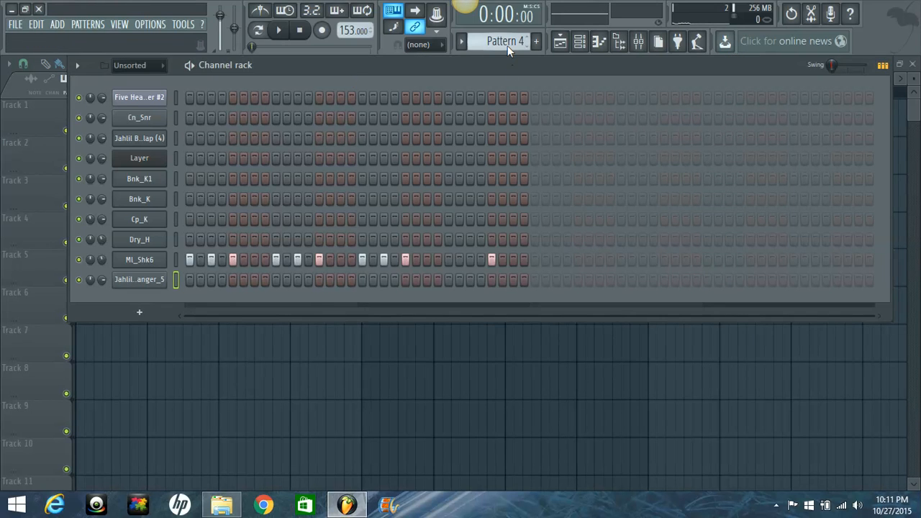
pyautogui.click(175, 158)
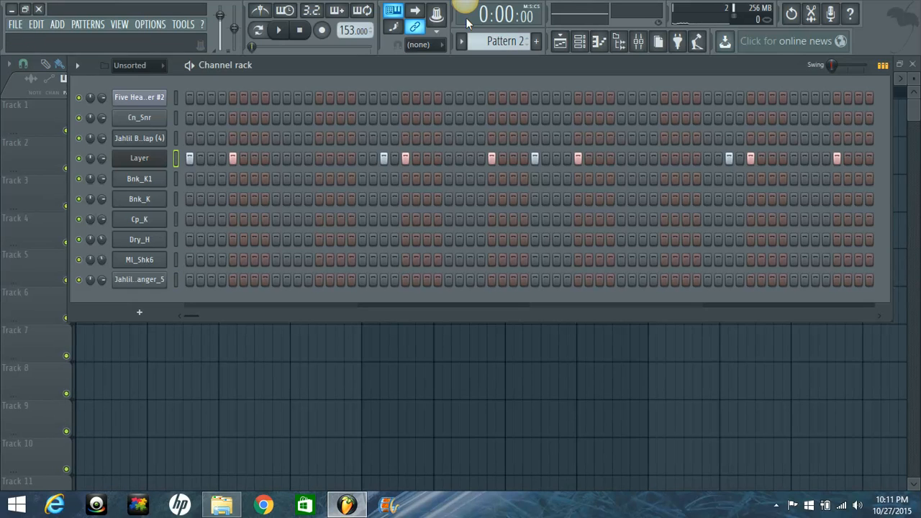
pyautogui.scroll(2, 504, 44)
pyautogui.scroll(1, 502, 45)
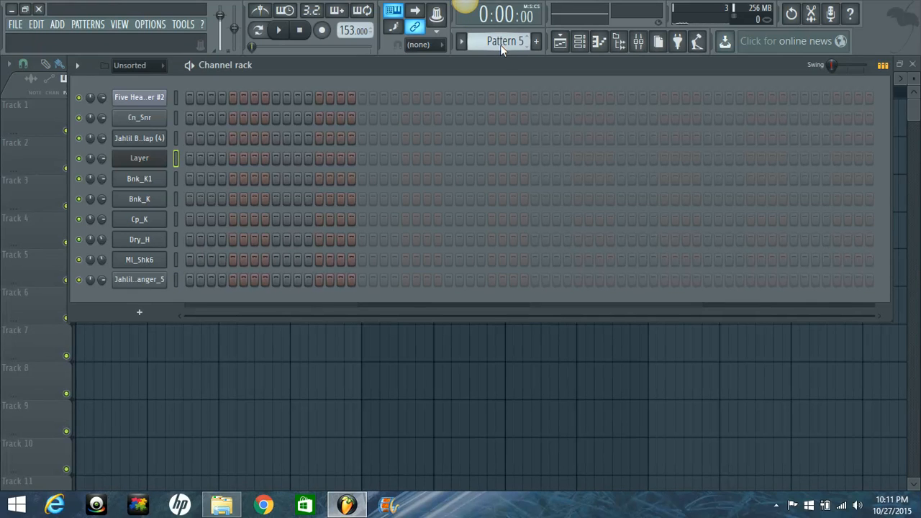
pyautogui.click(176, 279)
pyautogui.hotkey('ctrl', 'v')
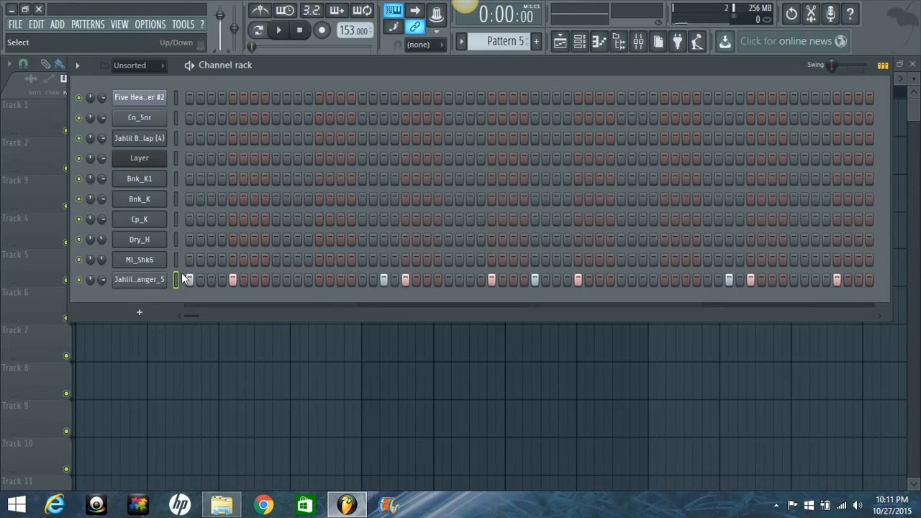
# Reopen the Trunk Banger channel's settings and set its root note to A4.
pyautogui.click(41, 253)
pyautogui.click(580, 42)
pyautogui.moveTo(335, 71); pyautogui.dragTo(314, 65)
pyautogui.click(107, 276)
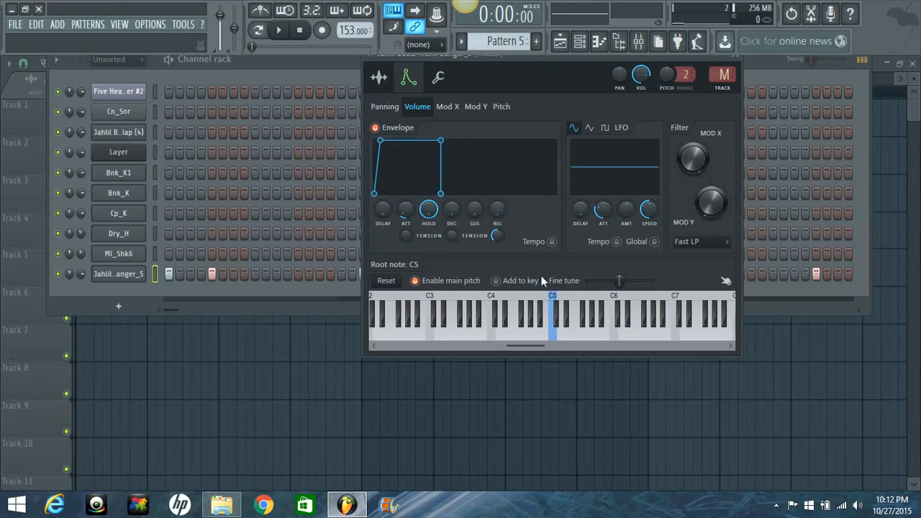
pyautogui.click(544, 335)
pyautogui.click(539, 336)
pyautogui.rightClick(534, 300)
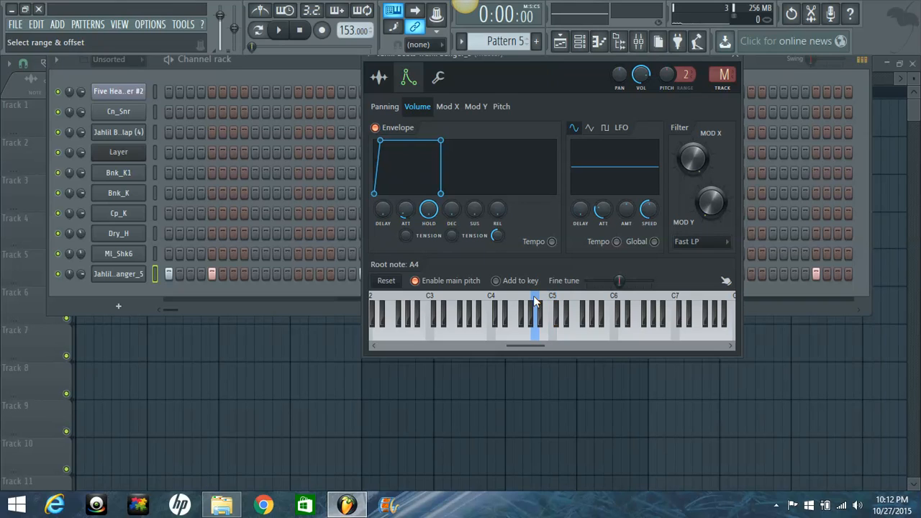
# Audition the retuned 808 on and around the A4 and C5 keys to compare its pitches.
pyautogui.click(533, 336)
pyautogui.click(534, 335)
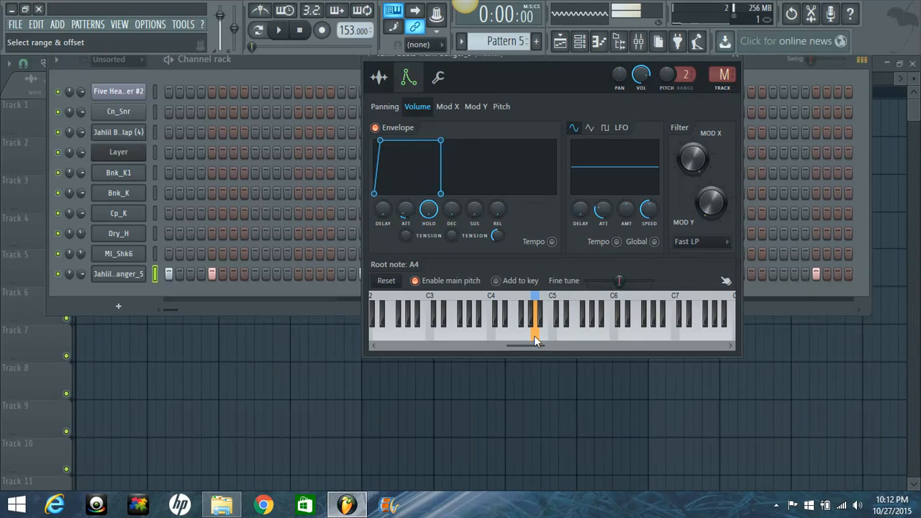
pyautogui.click(534, 335)
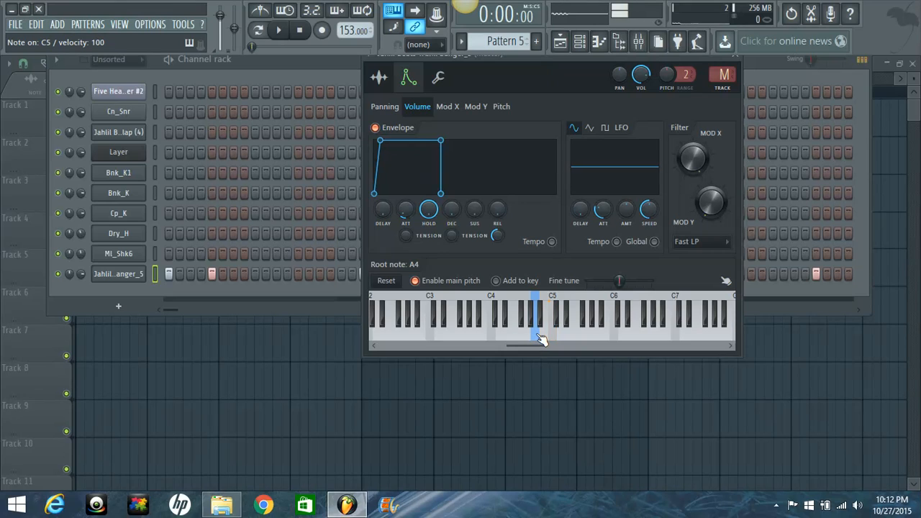
pyautogui.click(539, 335)
pyautogui.click(540, 334)
pyautogui.click(542, 333)
pyautogui.click(542, 335)
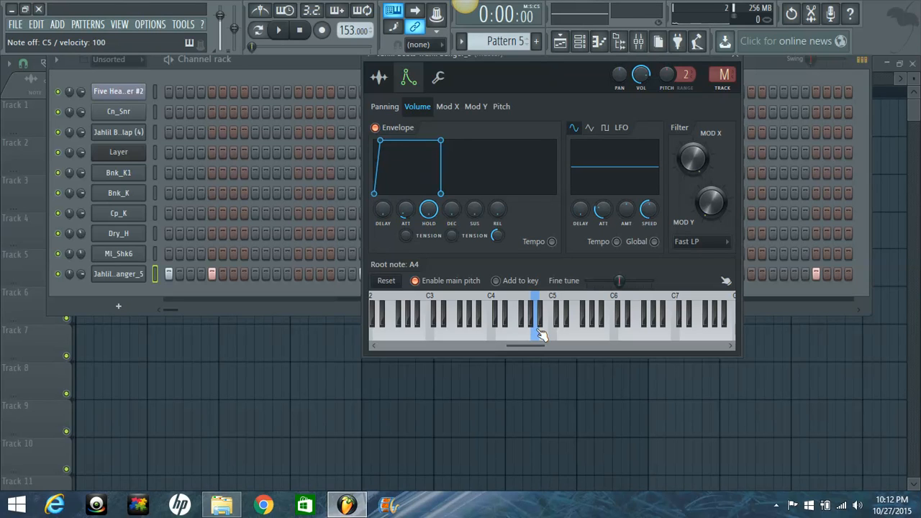
pyautogui.click(541, 335)
pyautogui.click(541, 336)
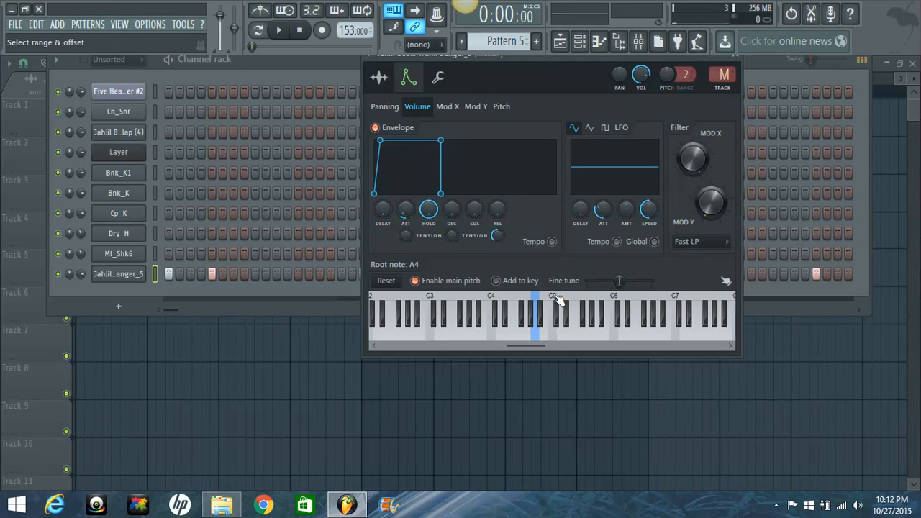
pyautogui.click(558, 301)
pyautogui.click(557, 303)
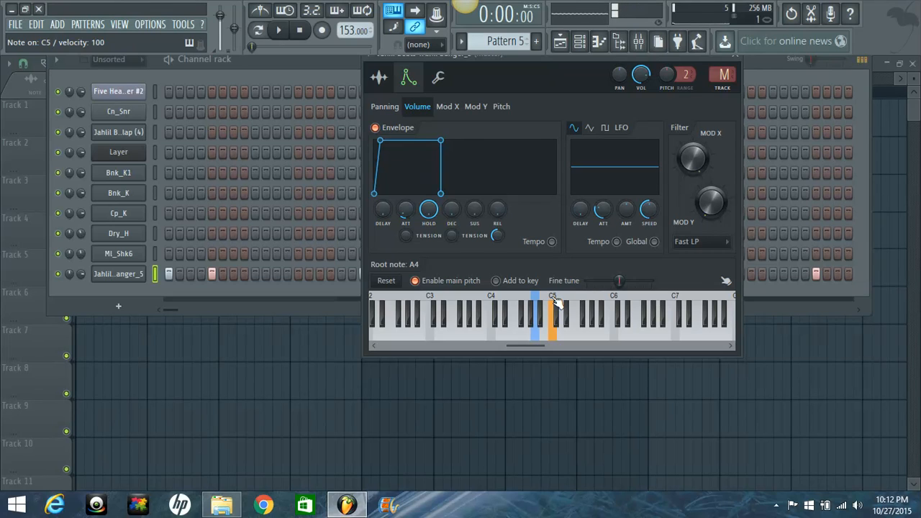
pyautogui.press('m')
pyautogui.press('n')
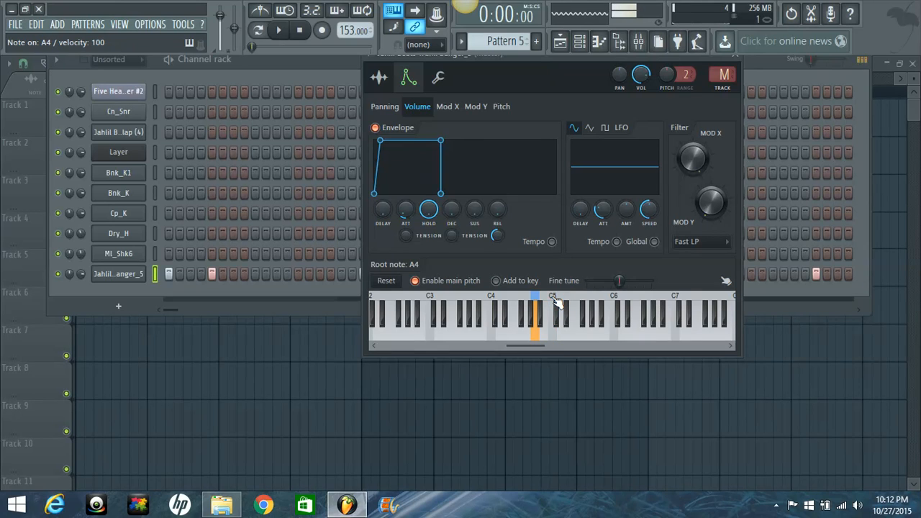
pyautogui.press('n')
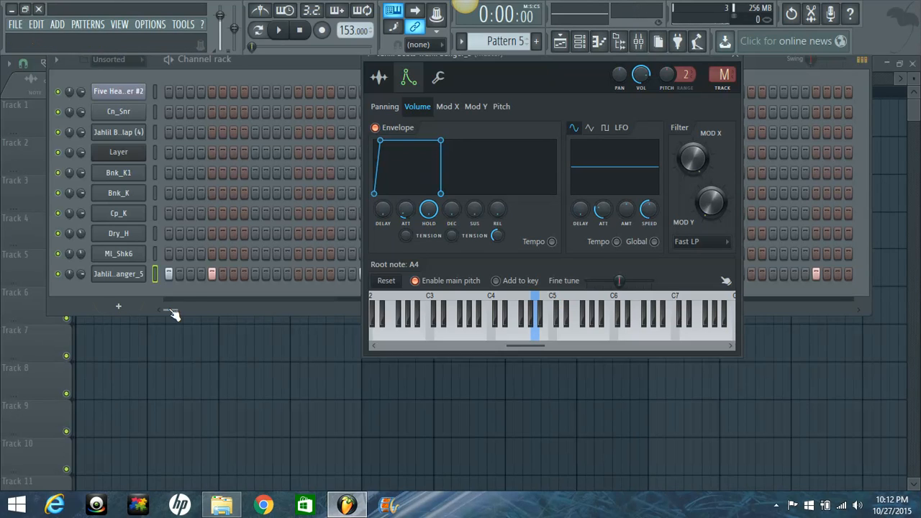
# Bring the channel rack forward, start playback, and switch to pattern mode to hear Pattern 5 alone.
pyautogui.click(190, 299)
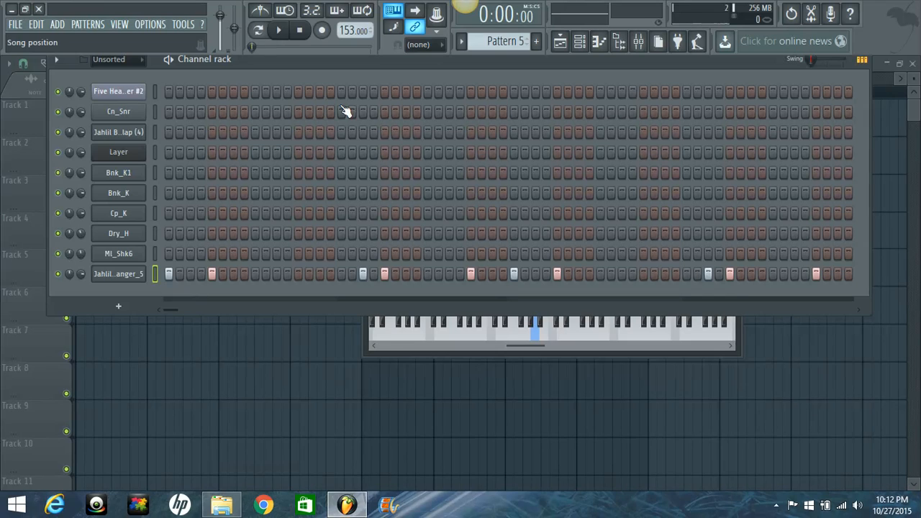
pyautogui.press('space')
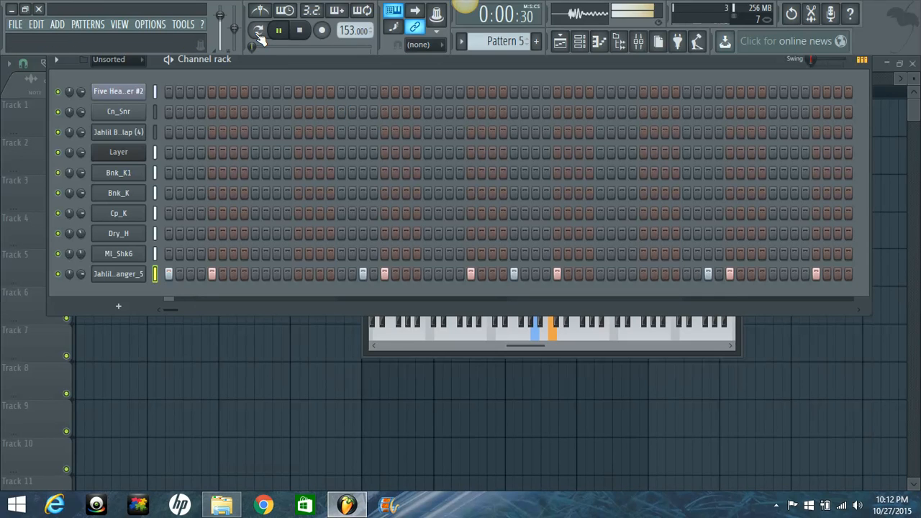
pyautogui.click(259, 32)
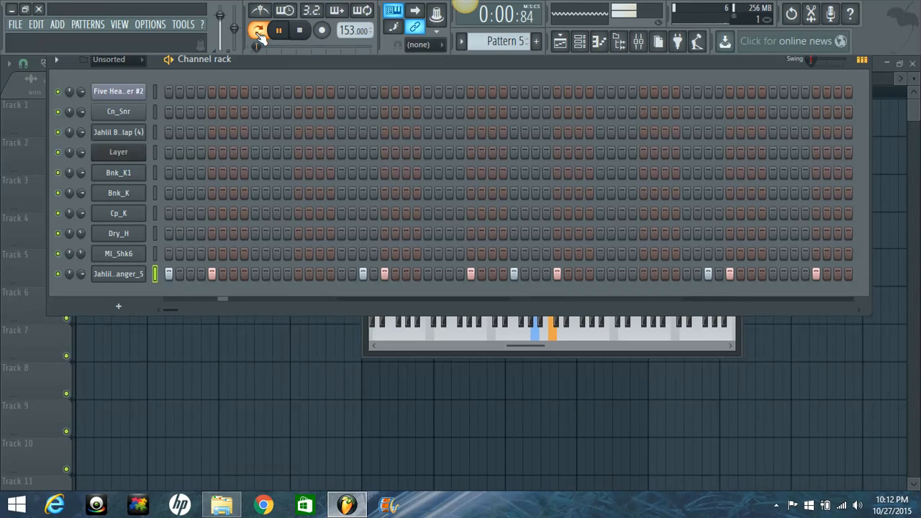
# Open the Trunk Banger channel's piano roll and collapse its event lane to enlarge the note area.
pyautogui.rightClick(131, 273)
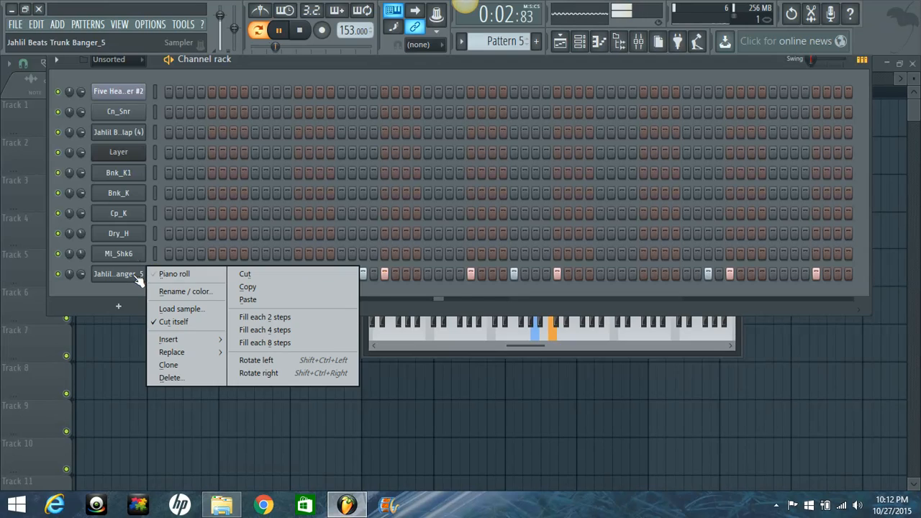
pyautogui.click(164, 275)
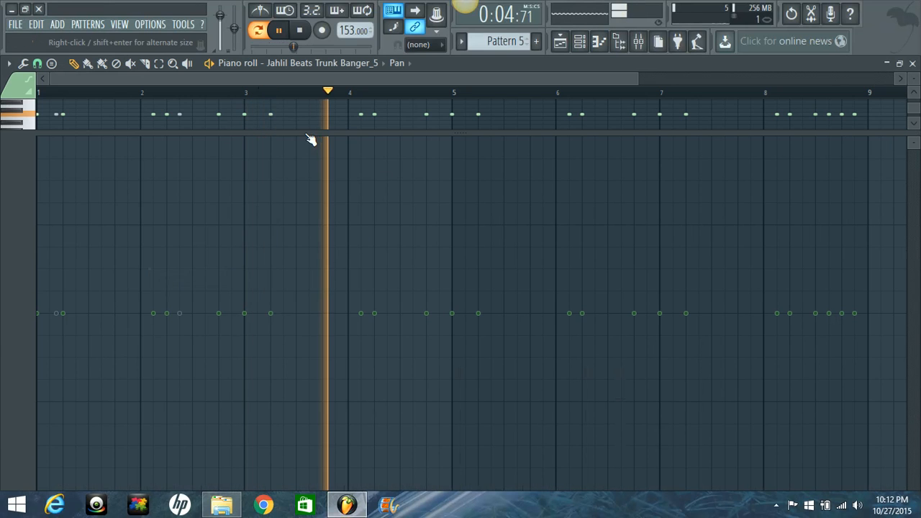
pyautogui.moveTo(308, 133); pyautogui.dragTo(303, 489)
# Move all of the 808 notes down from C5 to A4, clear the selection, and stop playback.
pyautogui.hotkey('ctrl', 'a')
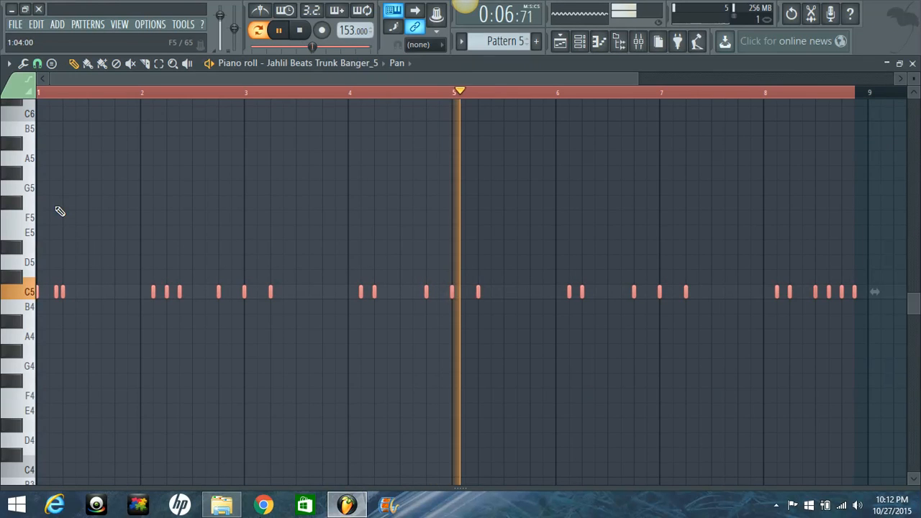
pyautogui.scroll(-2, 82, 306)
pyautogui.scroll(-1, 60, 261)
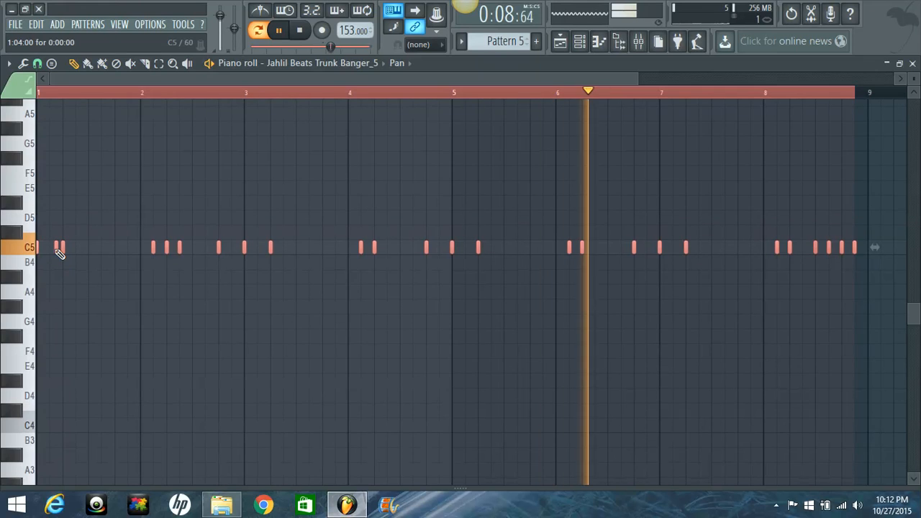
pyautogui.keyDown('shift'); pyautogui.moveTo(56, 249); pyautogui.dragTo(53, 297); pyautogui.keyUp('shift')
pyautogui.hotkey('ctrl', 'z')
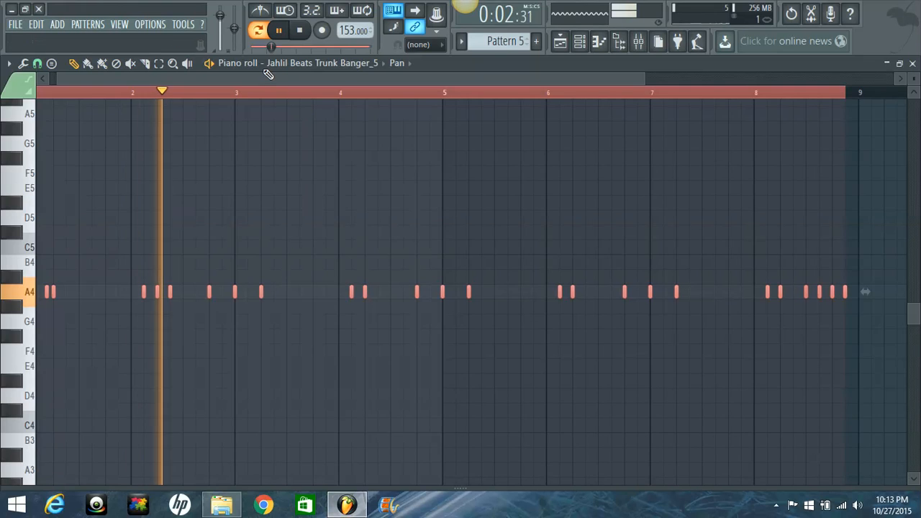
pyautogui.moveTo(264, 78); pyautogui.dragTo(241, 82)
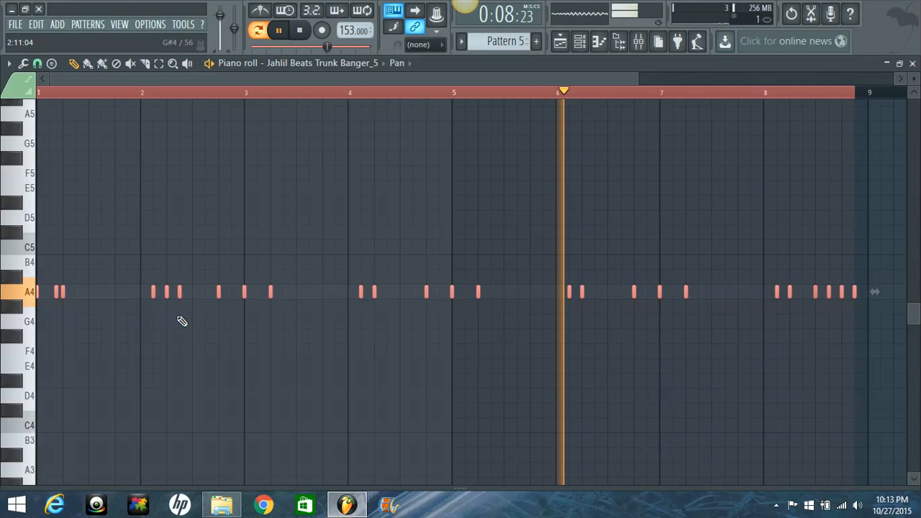
pyautogui.rightClick(786, 93)
pyautogui.press('space')
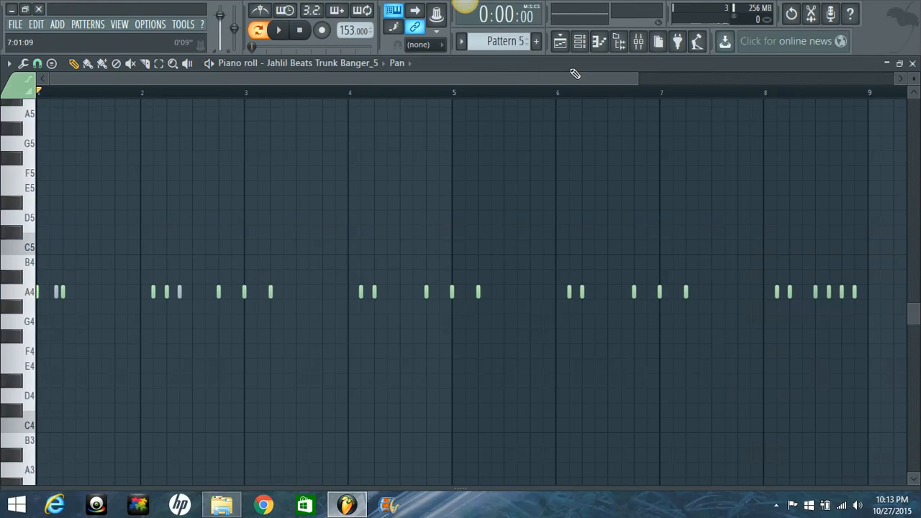
# Bring up the channel rack, play the arrangement in song mode, and lower the Trunk Banger channel's volume.
pyautogui.click(578, 42)
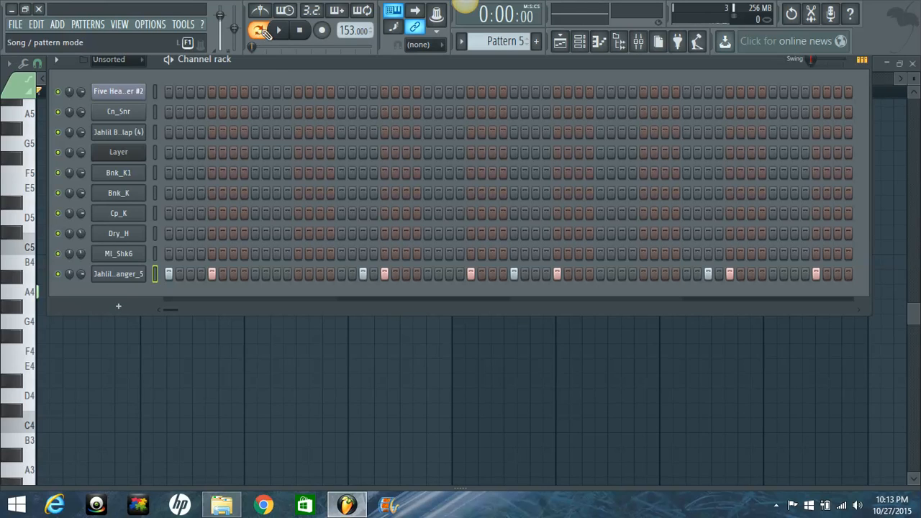
pyautogui.moveTo(266, 66); pyautogui.dragTo(446, 72)
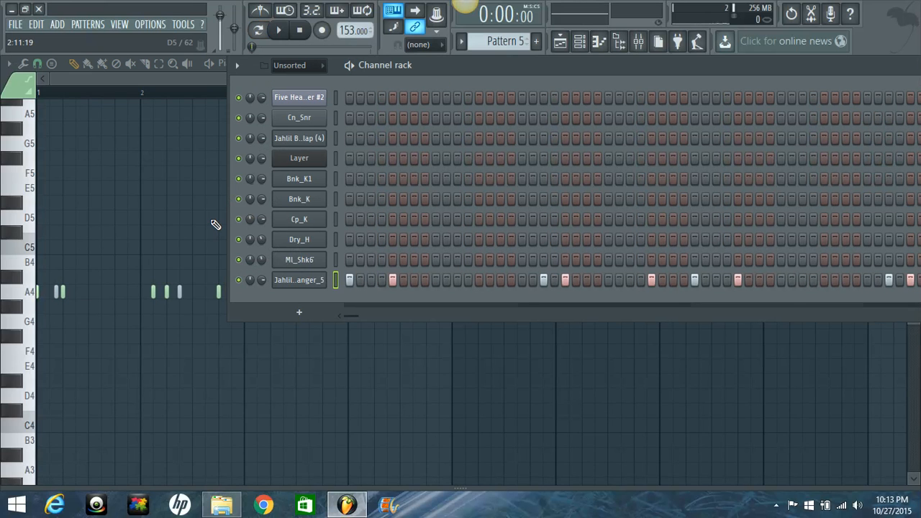
pyautogui.press('space')
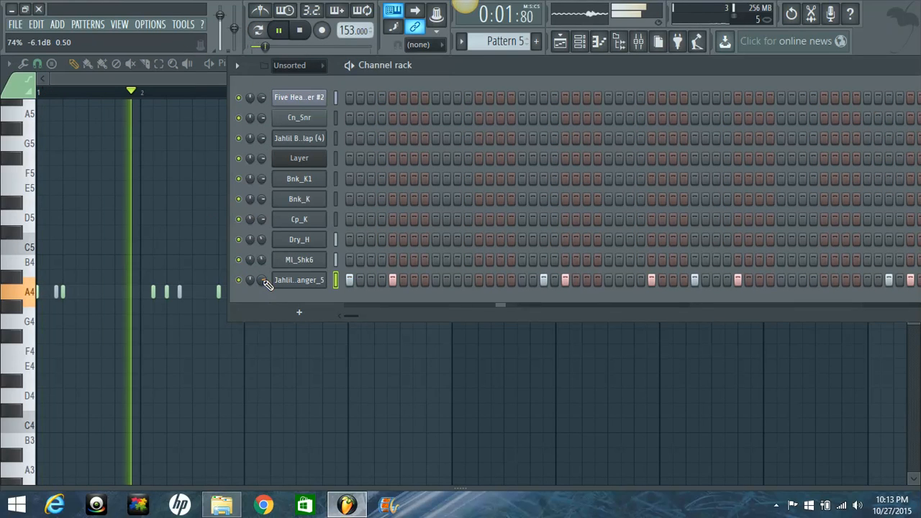
pyautogui.moveTo(266, 283); pyautogui.dragTo(272, 335)
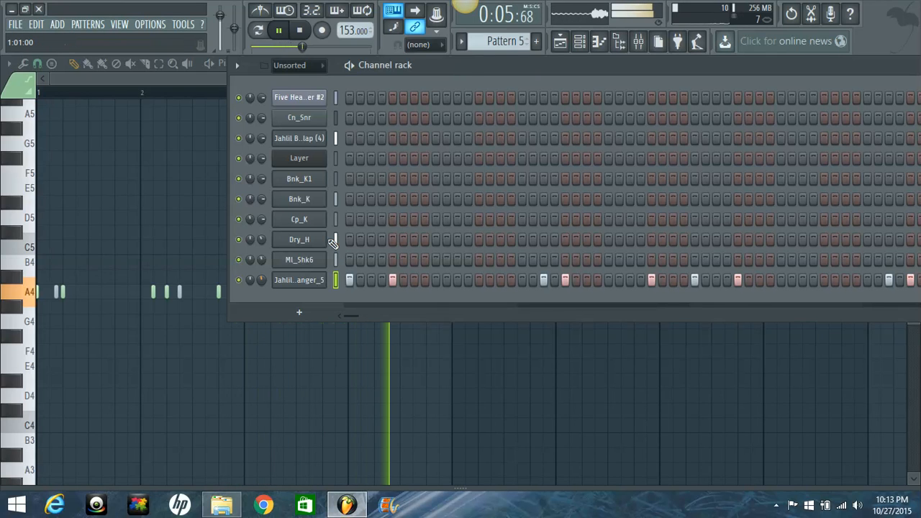
pyautogui.moveTo(447, 74); pyautogui.dragTo(372, 82)
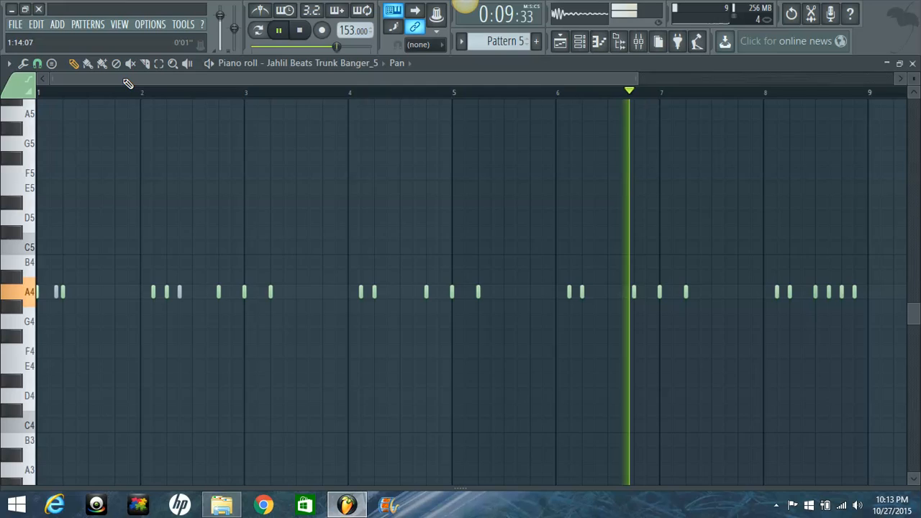
# Select all of the 808 notes in the piano roll and transpose them down to G4.
pyautogui.click(126, 82)
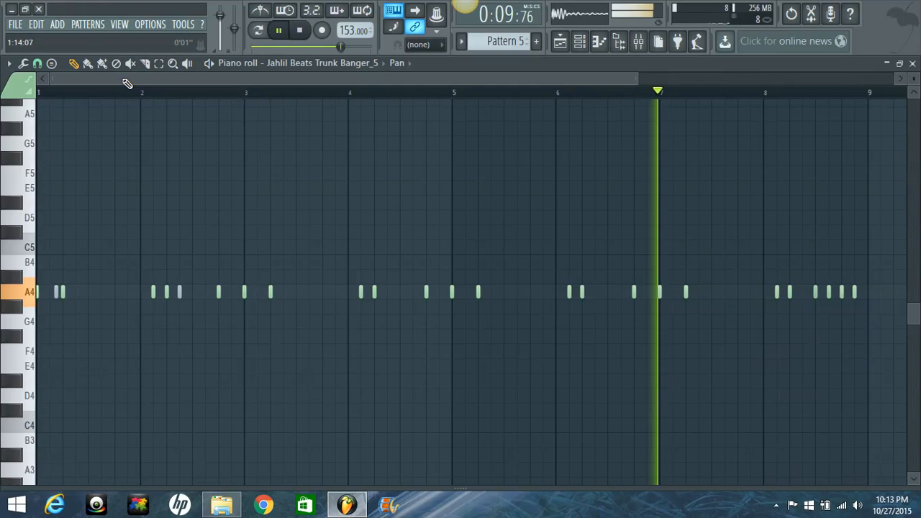
pyautogui.hotkey('ctrl', 'a')
pyautogui.scroll(-4, 82, 220)
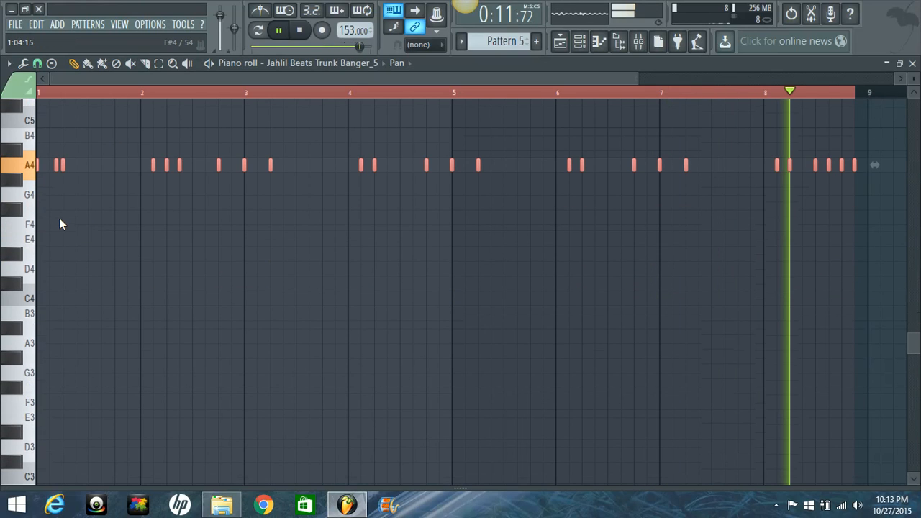
pyautogui.moveTo(64, 163); pyautogui.dragTo(60, 198)
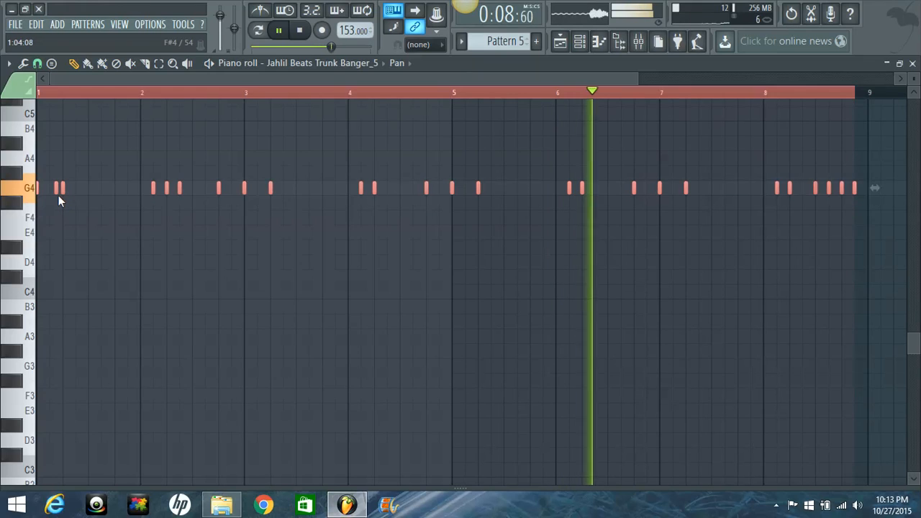
# Mute the Cn_Snr, Jahlil clap, Ml_Shk6 and Dry_H channels to hear the 808 with the kicks, and stop playback.
pyautogui.click(576, 43)
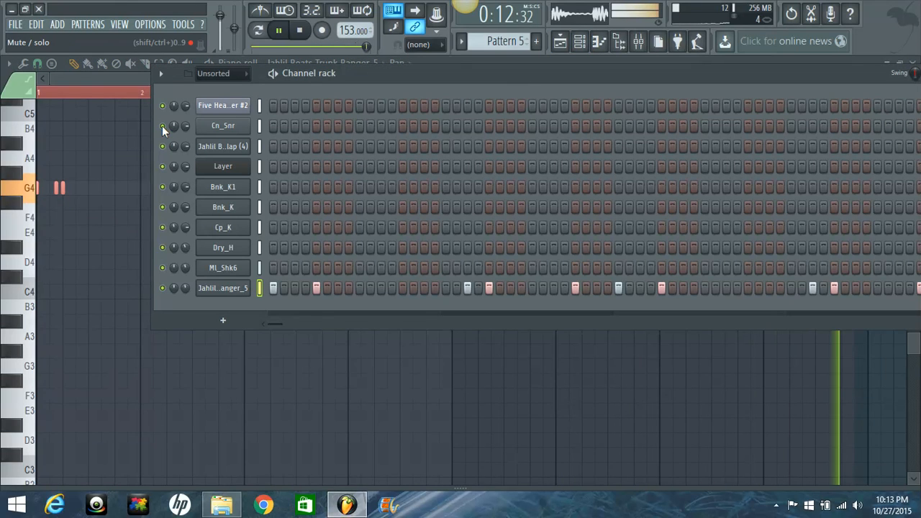
pyautogui.click(163, 267)
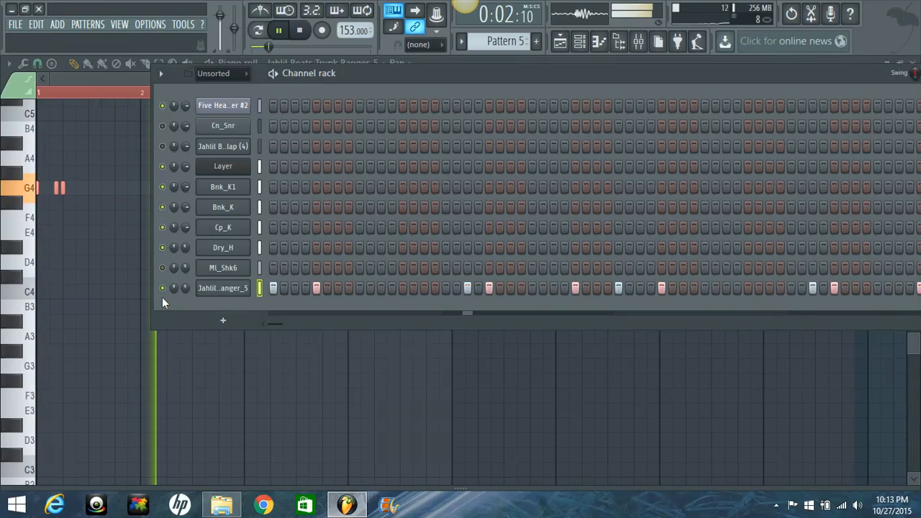
pyautogui.click(162, 247)
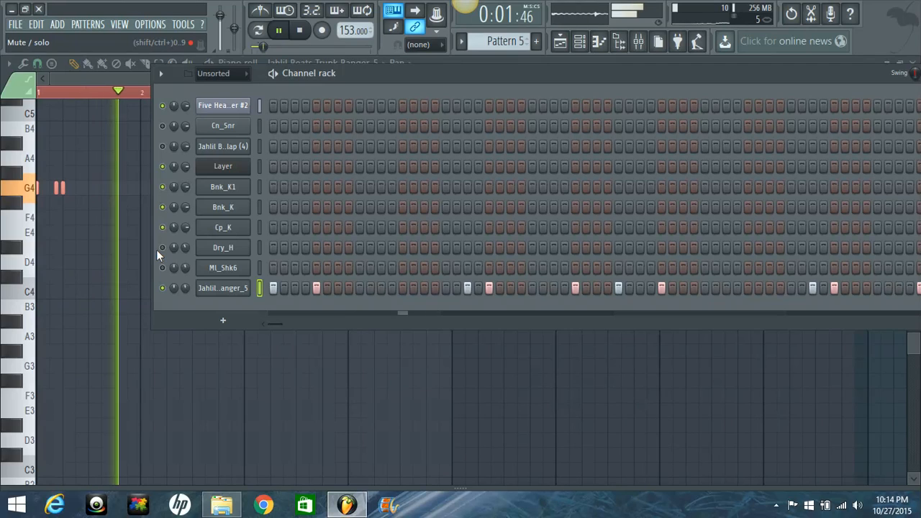
pyautogui.press('space')
# Return to the 808's piano roll, clear the note selection, and zoom in on the first six bars.
pyautogui.click(134, 81)
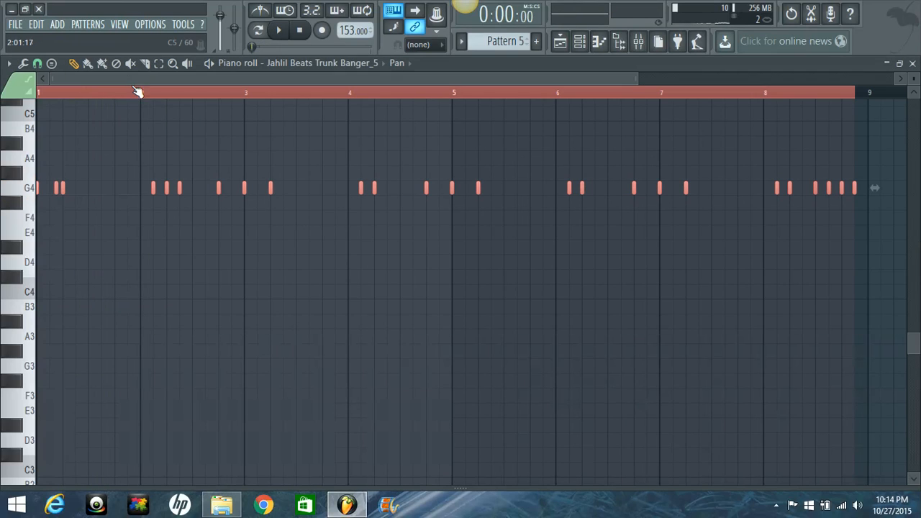
pyautogui.click(451, 93)
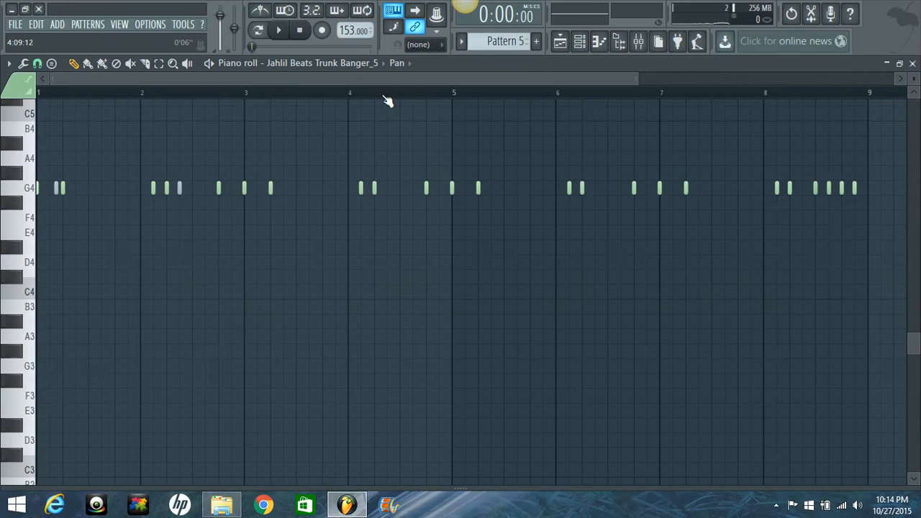
pyautogui.moveTo(643, 86); pyautogui.dragTo(493, 82)
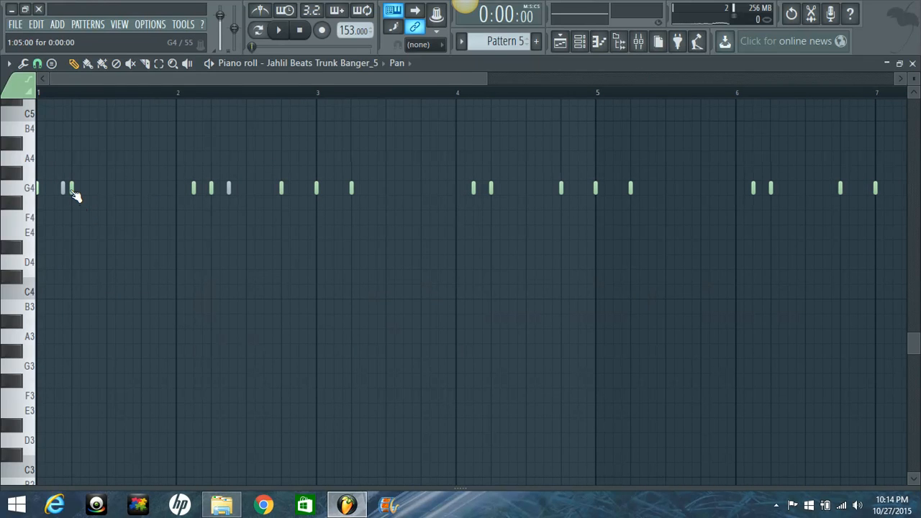
# Try the third 808 note of bar 1 on E4 and return it to G4.
pyautogui.moveTo(72, 191); pyautogui.dragTo(72, 241)
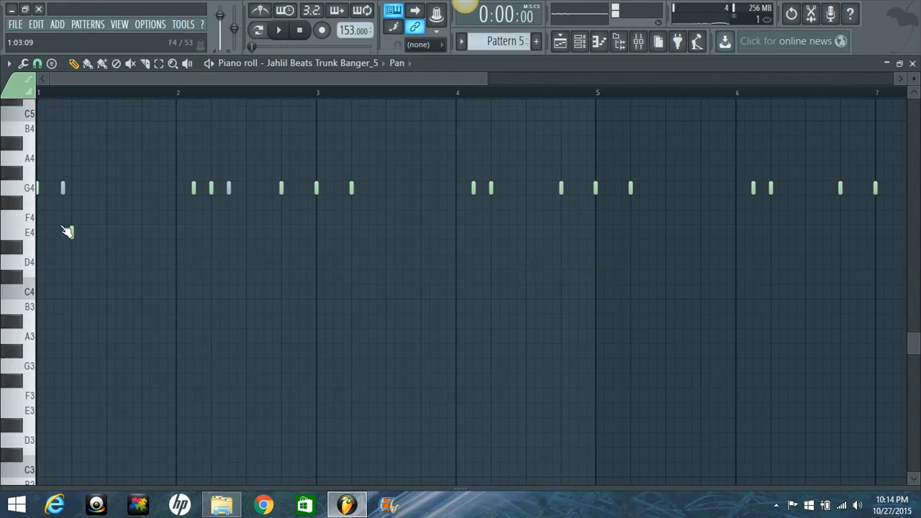
pyautogui.moveTo(75, 241); pyautogui.dragTo(82, 196)
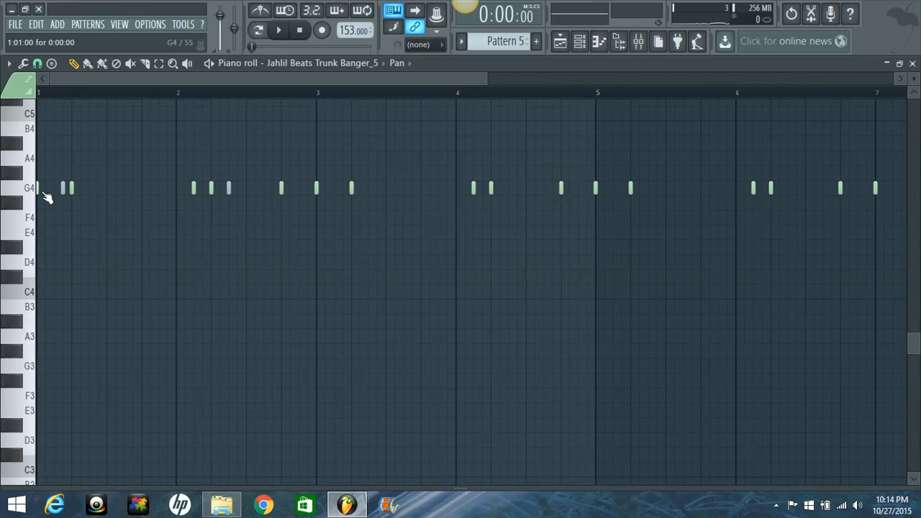
# Lengthen the G4 notes from bar 1 to the start of bar 3 so each reaches the next main note.
pyautogui.moveTo(43, 193); pyautogui.dragTo(64, 196)
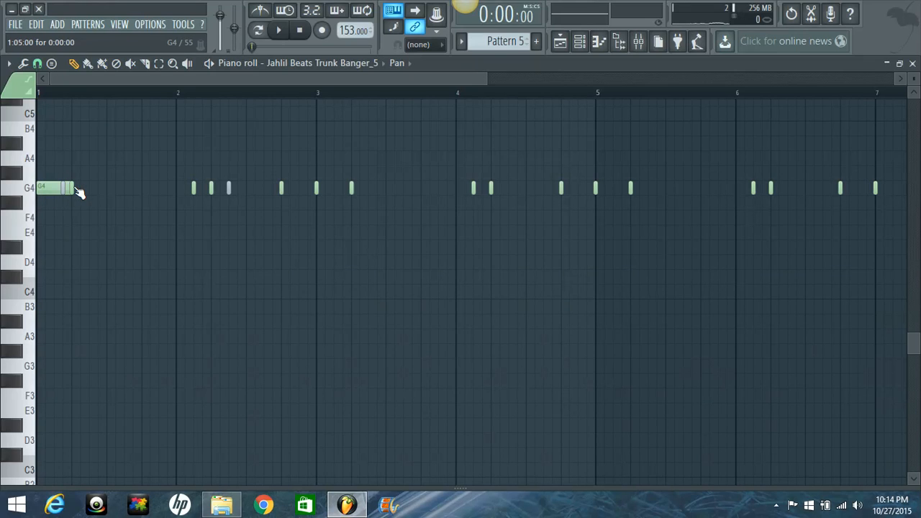
pyautogui.moveTo(80, 194); pyautogui.dragTo(189, 199)
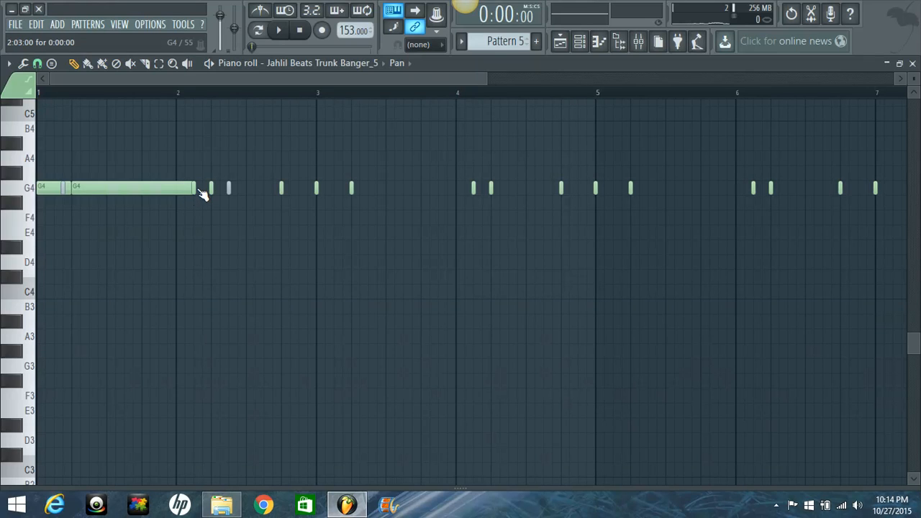
pyautogui.moveTo(207, 196); pyautogui.dragTo(324, 197)
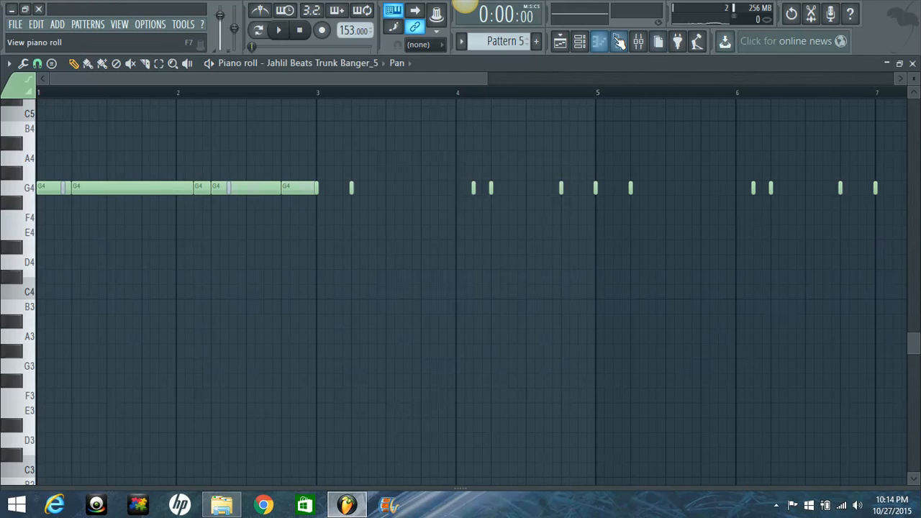
# Bring the channel rack forward, audition the 808 on C5 several times, and return to the piano roll.
pyautogui.click(579, 41)
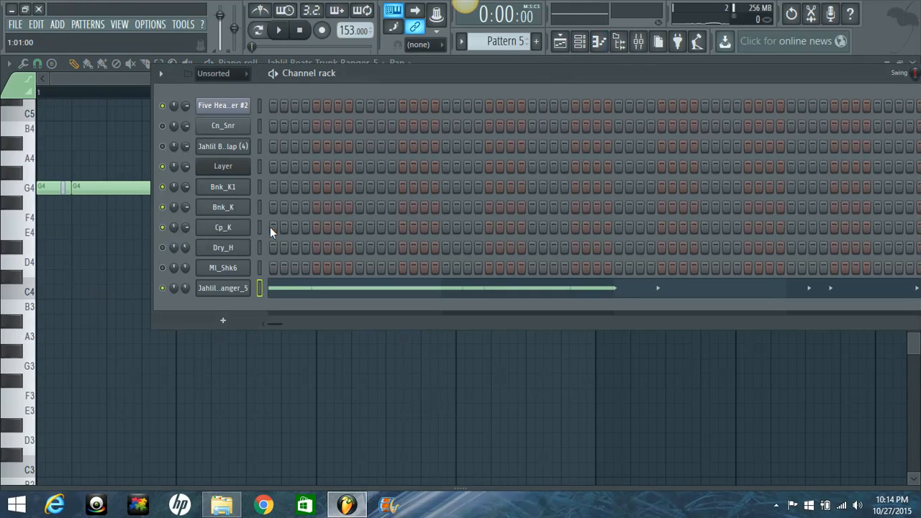
pyautogui.press('q')
pyautogui.press('q')
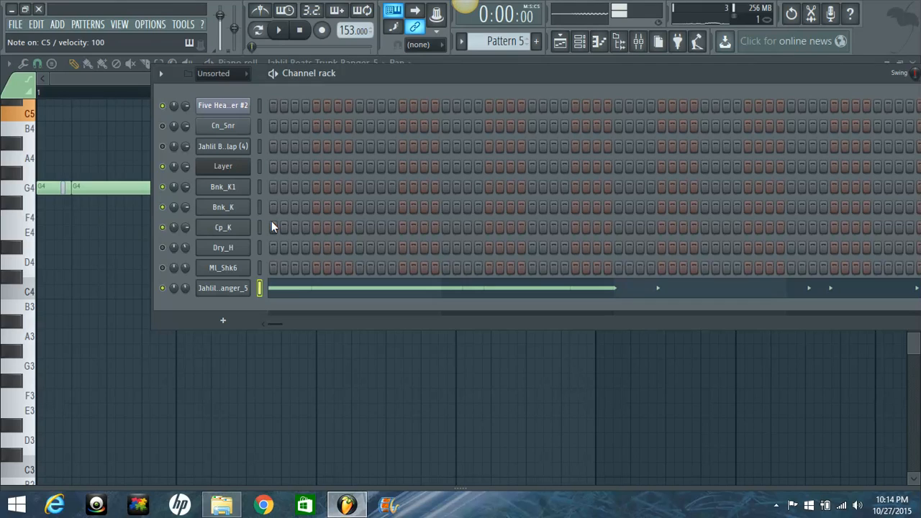
pyautogui.press('q')
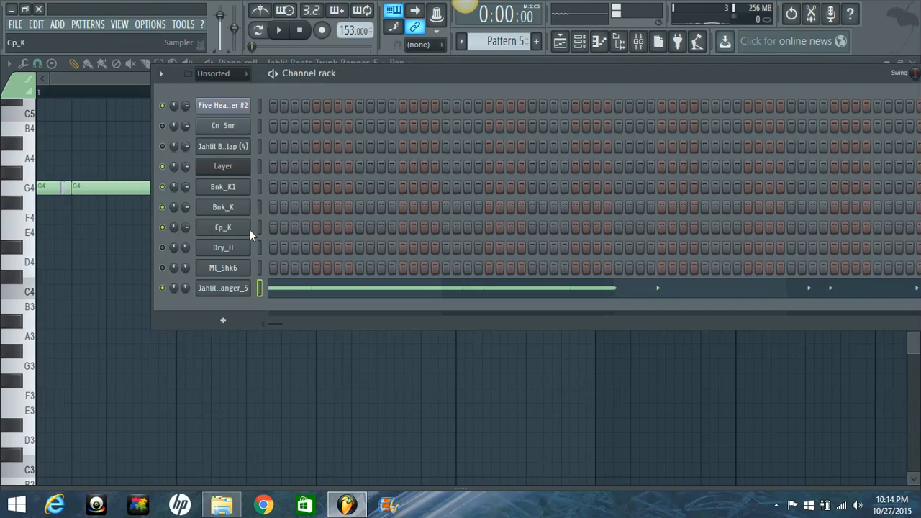
pyautogui.click(95, 88)
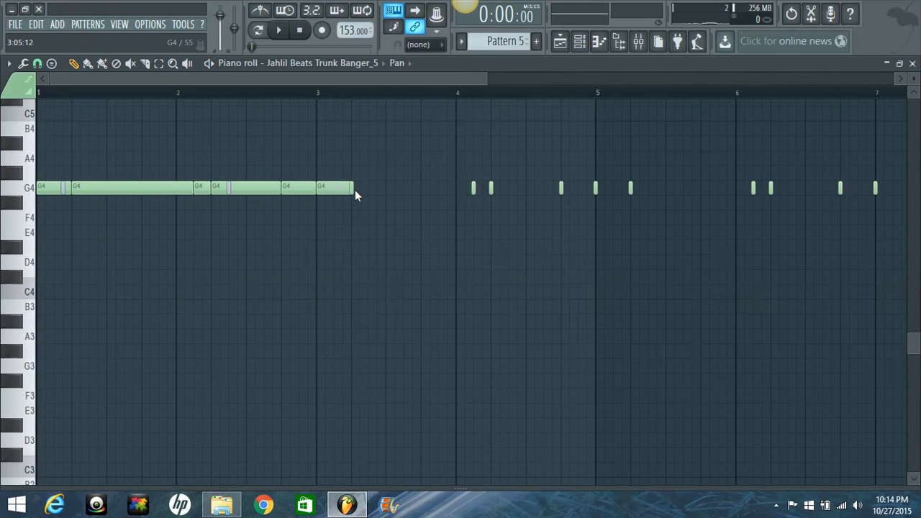
# Extend the G4 notes from bar 3 into bar 4, make the last one three steps long, and listen to Pattern 5.
pyautogui.moveTo(354, 188); pyautogui.dragTo(446, 191)
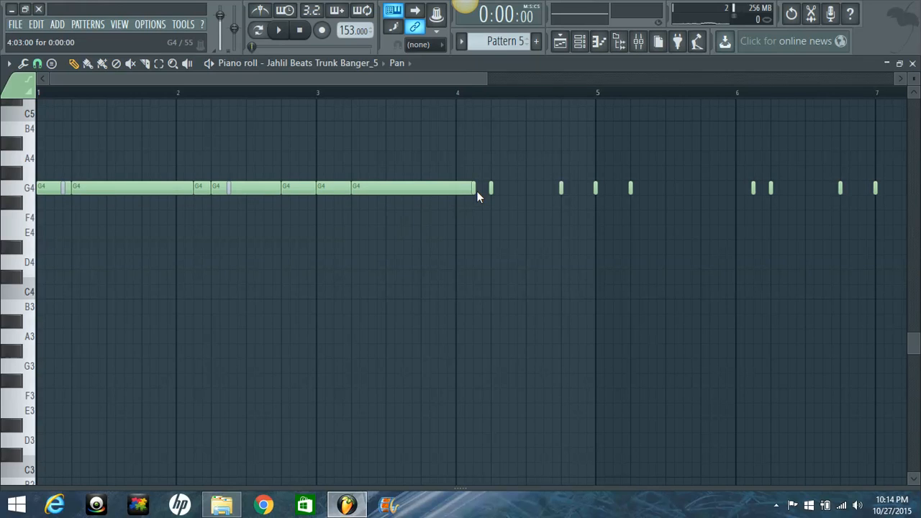
pyautogui.moveTo(471, 74); pyautogui.dragTo(568, 90)
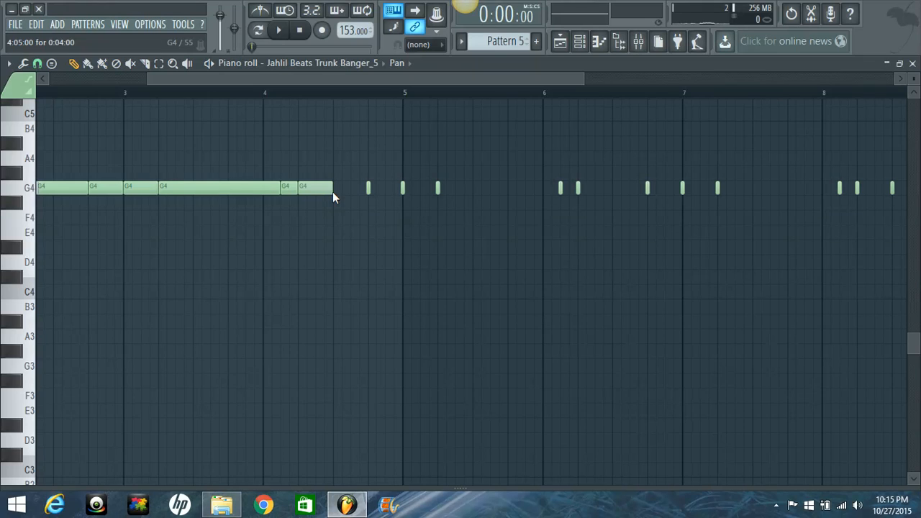
pyautogui.moveTo(333, 191); pyautogui.dragTo(323, 191)
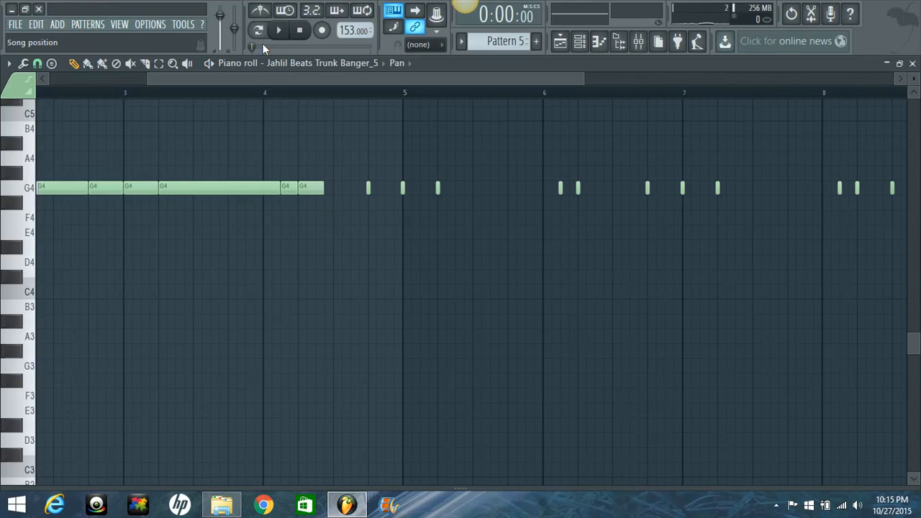
pyautogui.press('space')
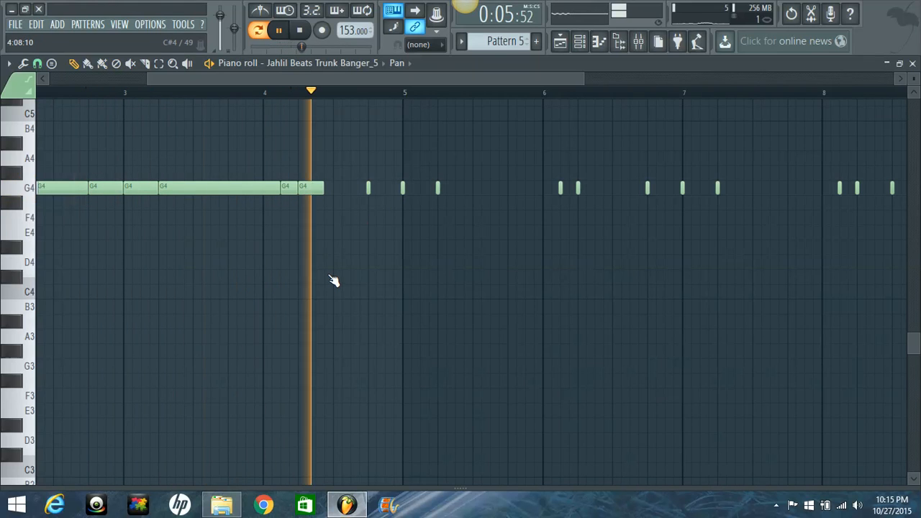
pyautogui.press('space')
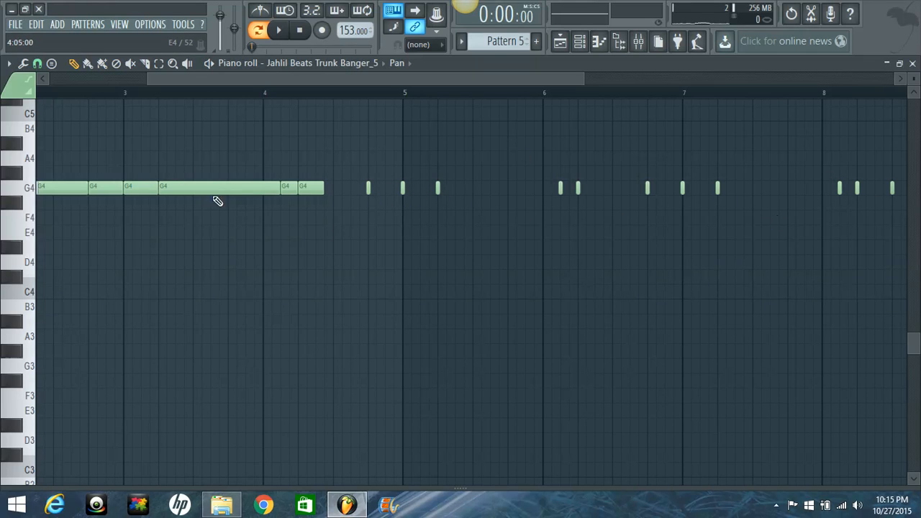
# Lengthen the G4 notes from bar 4 into bar 8 so each one reaches the next note.
pyautogui.moveTo(323, 190); pyautogui.dragTo(373, 195)
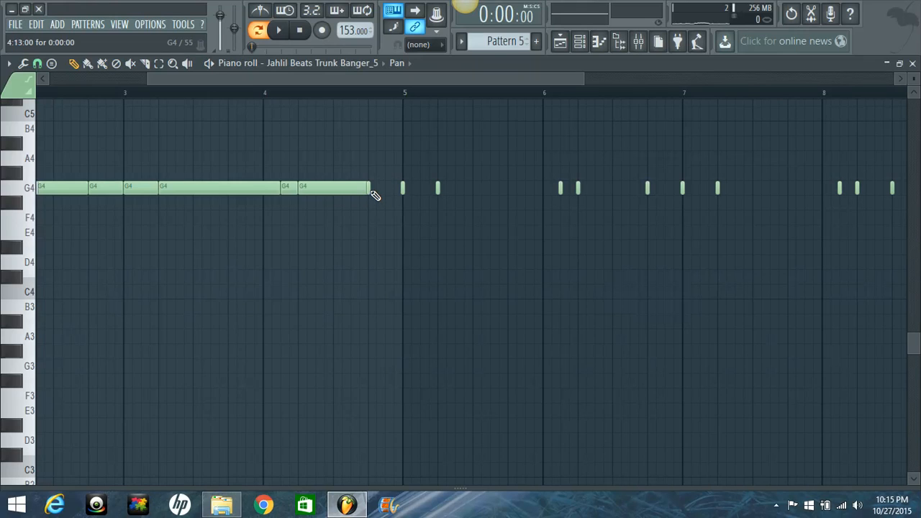
pyautogui.click(374, 194)
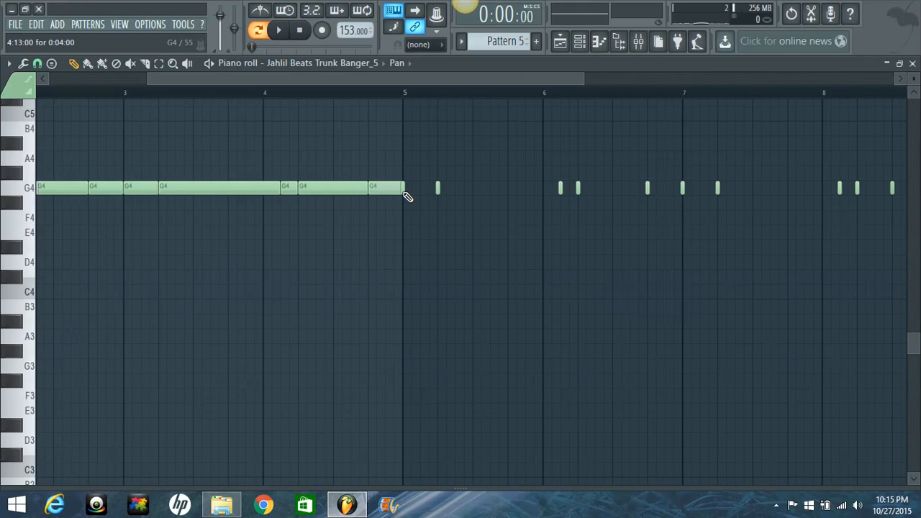
pyautogui.click(414, 196)
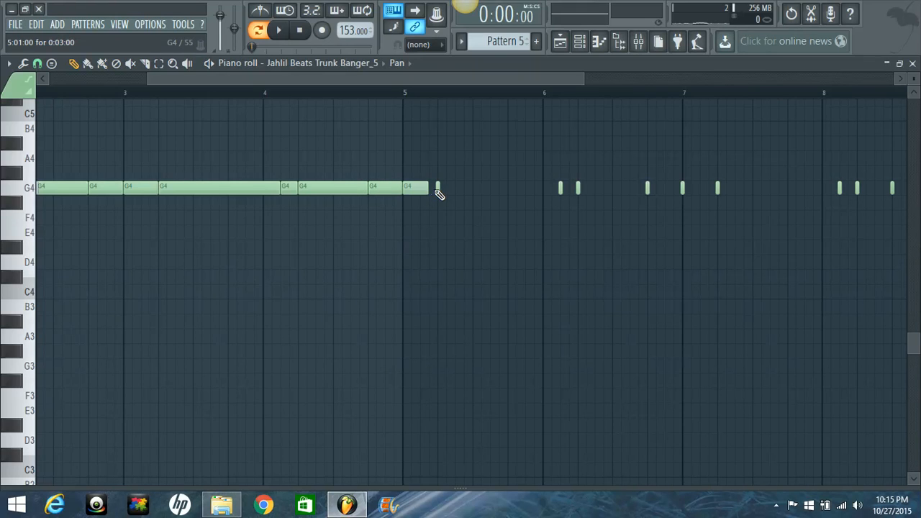
pyautogui.moveTo(444, 194); pyautogui.dragTo(580, 193)
pyautogui.moveTo(545, 87); pyautogui.dragTo(746, 89)
pyautogui.moveTo(187, 195); pyautogui.dragTo(310, 195)
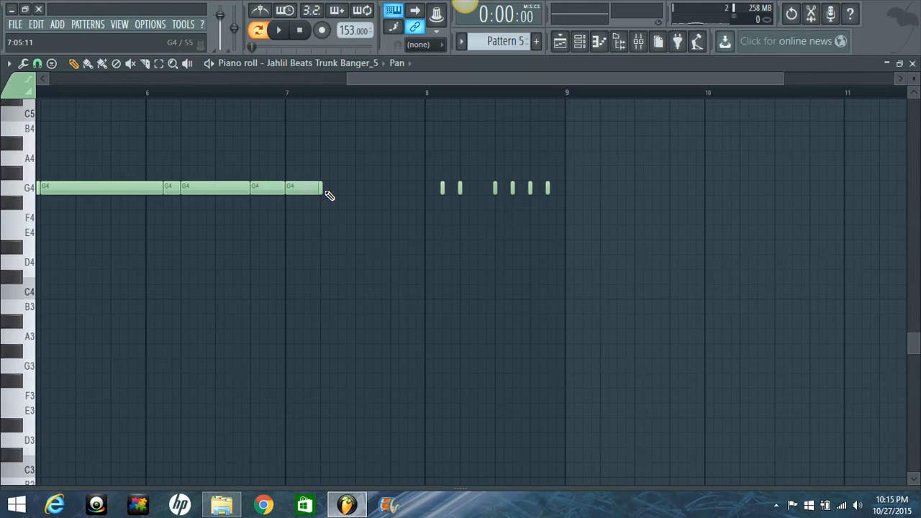
pyautogui.moveTo(362, 195); pyautogui.dragTo(501, 193)
pyautogui.click(503, 193)
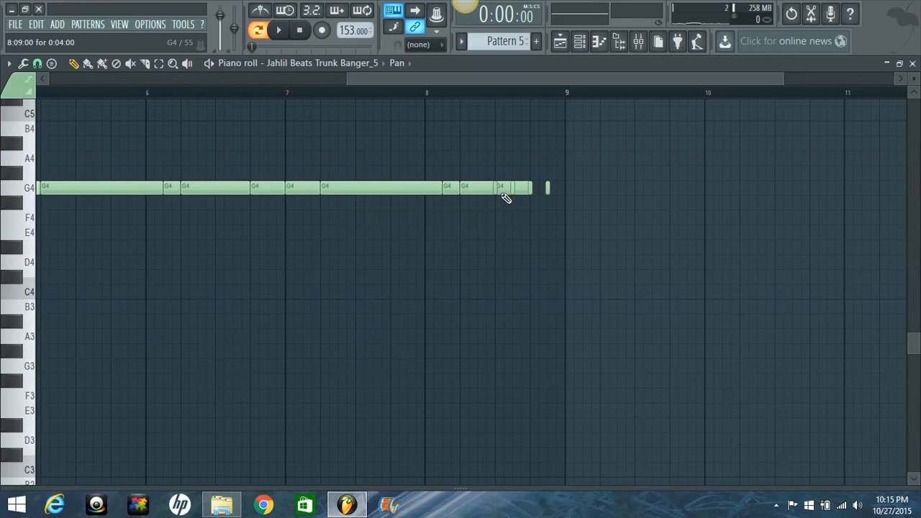
pyautogui.hotkey('ctrl', 'z')
pyautogui.moveTo(505, 193); pyautogui.dragTo(514, 188)
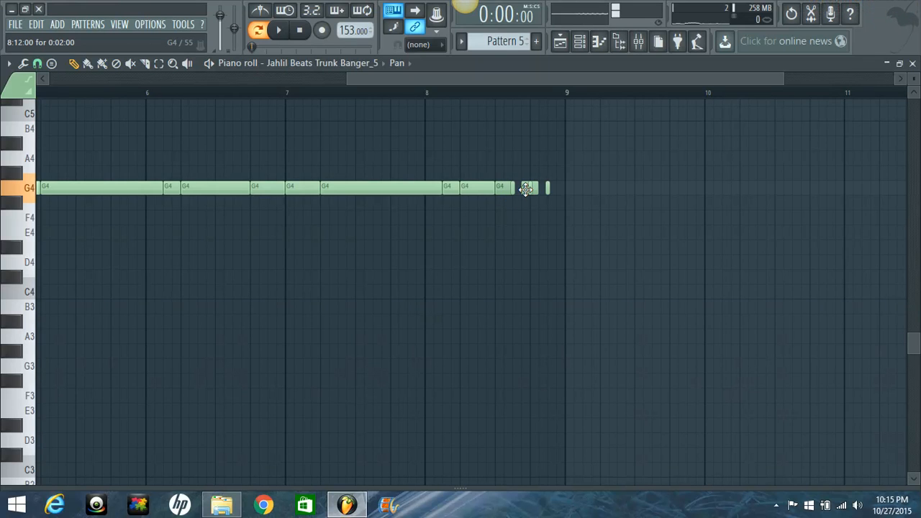
pyautogui.click(521, 191)
pyautogui.hotkey('ctrl', 'z')
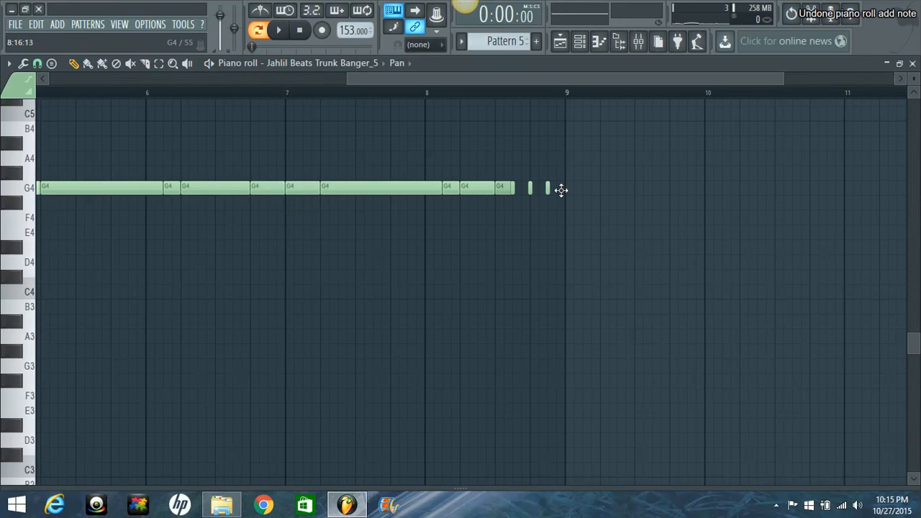
pyautogui.moveTo(559, 181); pyautogui.dragTo(517, 197)
pyautogui.keyDown('ctrl'); pyautogui.rightClick(517, 198); pyautogui.keyUp('ctrl')
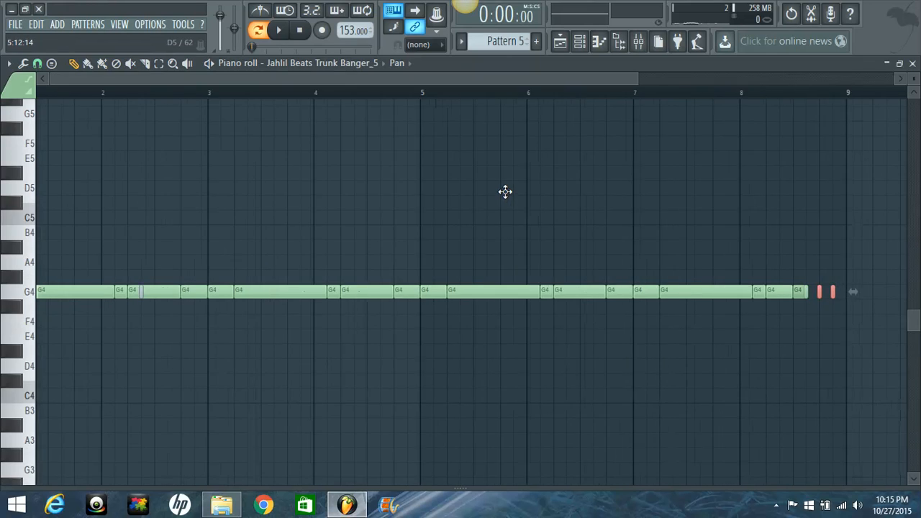
pyautogui.moveTo(579, 79); pyautogui.dragTo(728, 87)
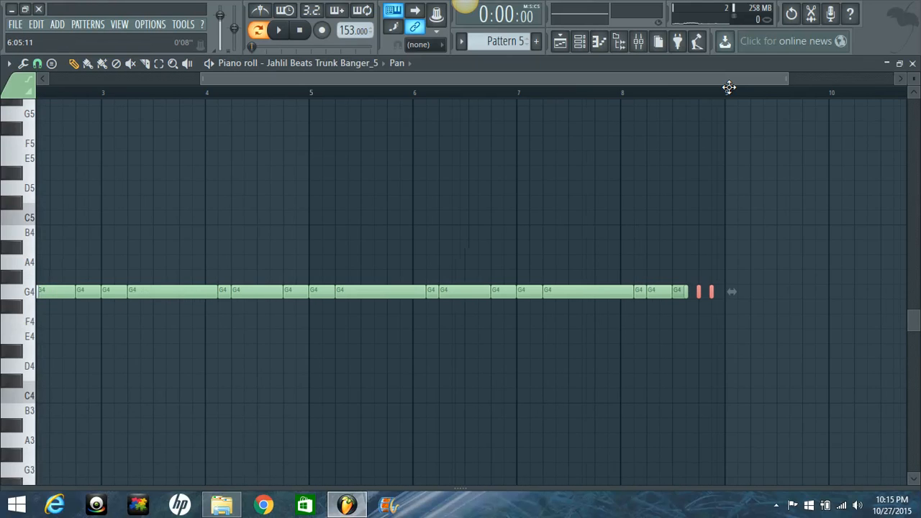
pyautogui.rightClick(602, 295)
pyautogui.click(562, 295)
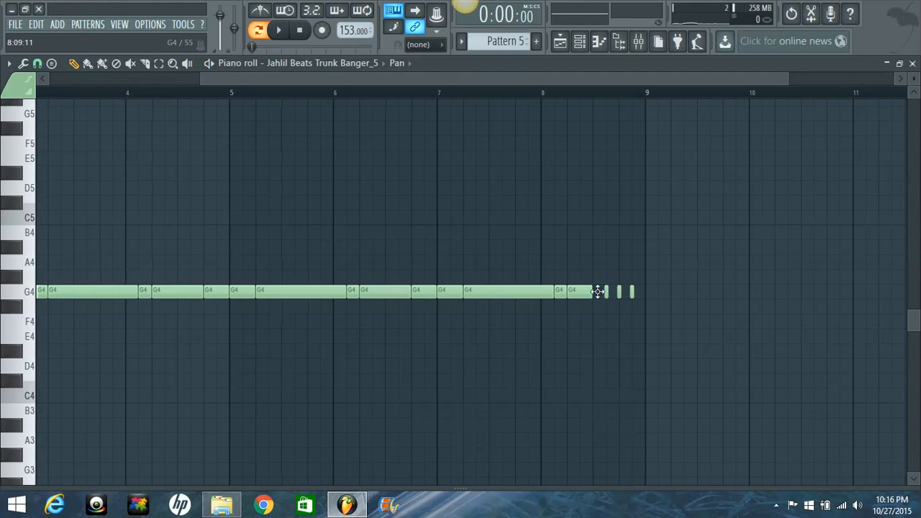
# Make the last four G4 notes of bar 8 two steps long each, filling to bar 9, and listen to the pattern.
pyautogui.moveTo(597, 292); pyautogui.dragTo(617, 295)
pyautogui.rightClick(632, 293)
pyautogui.click(637, 291)
pyautogui.click(624, 292)
pyautogui.click(612, 291)
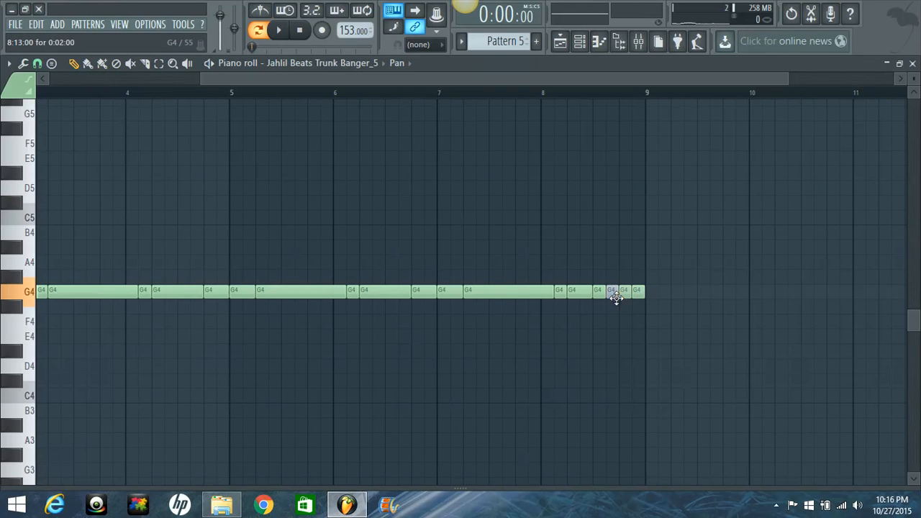
pyautogui.press('space')
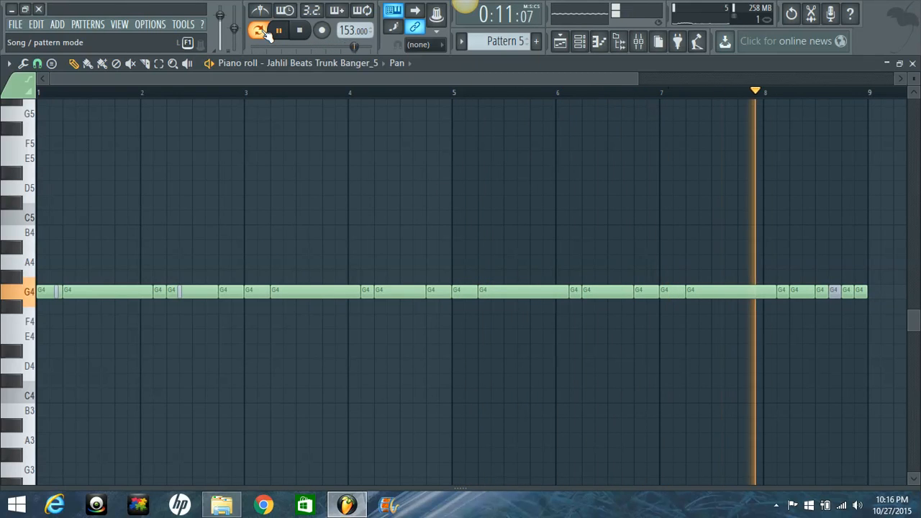
pyautogui.press('space')
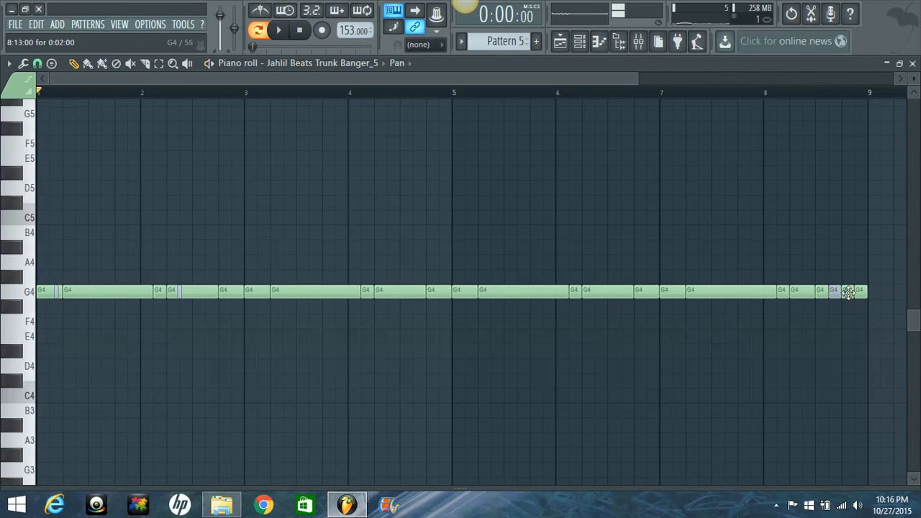
# Replace the faded second note of bar 8's closing four with a regular two-step G4 note.
pyautogui.rightClick(835, 296)
pyautogui.click(822, 295)
pyautogui.click(831, 298)
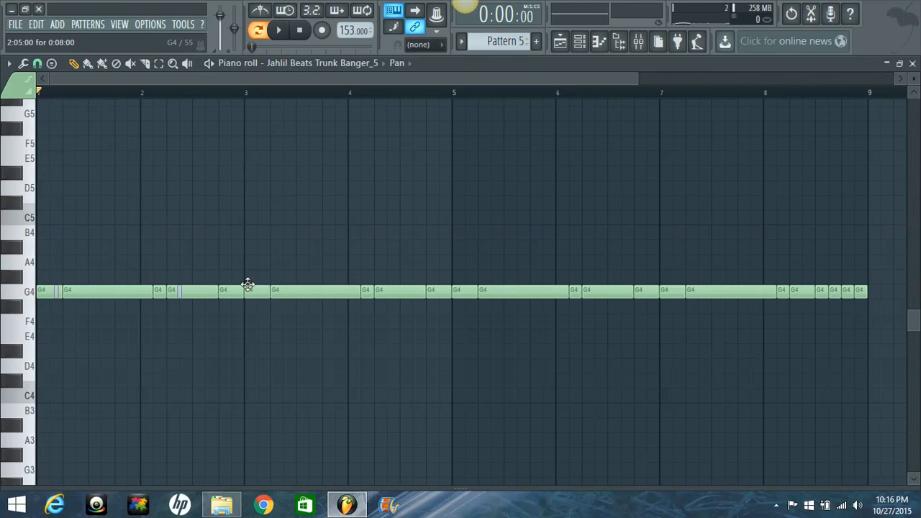
# Delete the stray faded notes overlapping the G4 notes in bars 1 and 2, and play the pattern to check.
pyautogui.moveTo(179, 297); pyautogui.dragTo(179, 329)
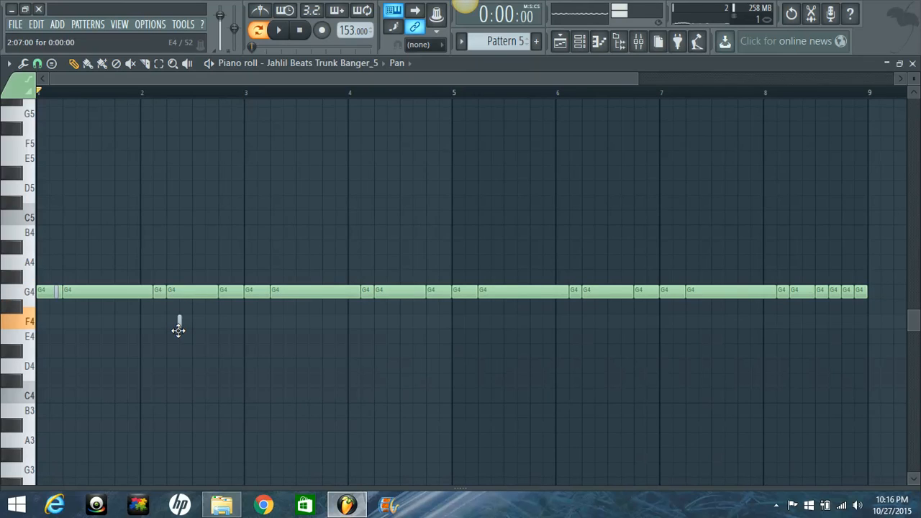
pyautogui.rightClick(177, 325)
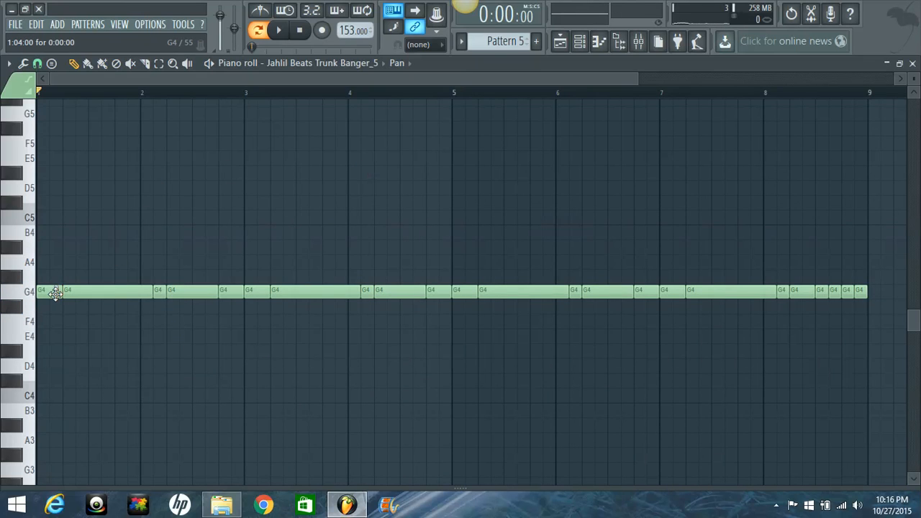
pyautogui.moveTo(55, 294); pyautogui.dragTo(55, 337)
pyautogui.press('space')
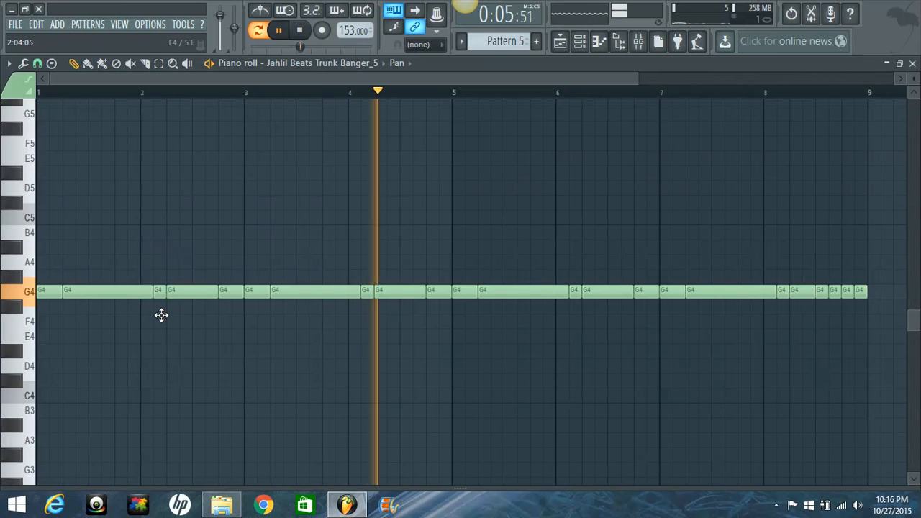
pyautogui.press('space')
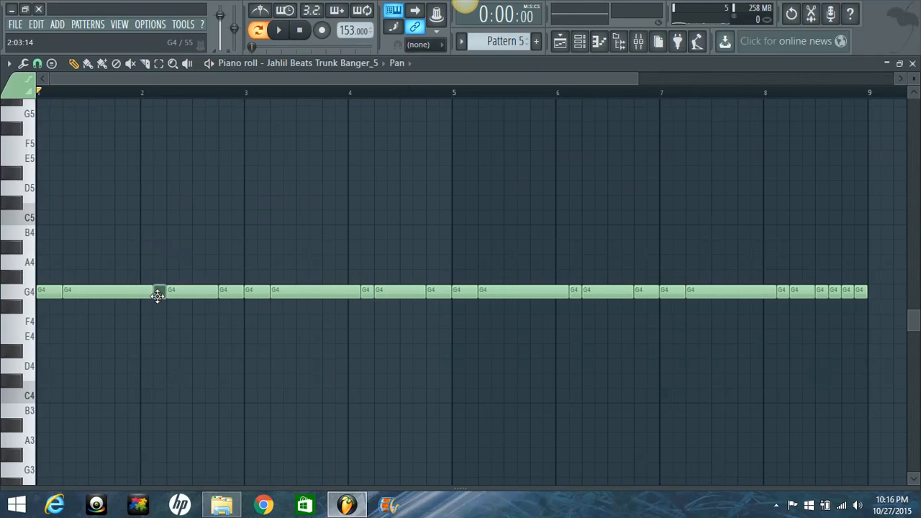
# Delete the two-step G4 notes near the start of bars 2, 4, 6 and 8 and lengthen the preceding notes across the gaps.
pyautogui.rightClick(157, 295)
pyautogui.moveTo(159, 300); pyautogui.dragTo(163, 301)
pyautogui.rightClick(366, 297)
pyautogui.rightClick(575, 292)
pyautogui.rightClick(781, 292)
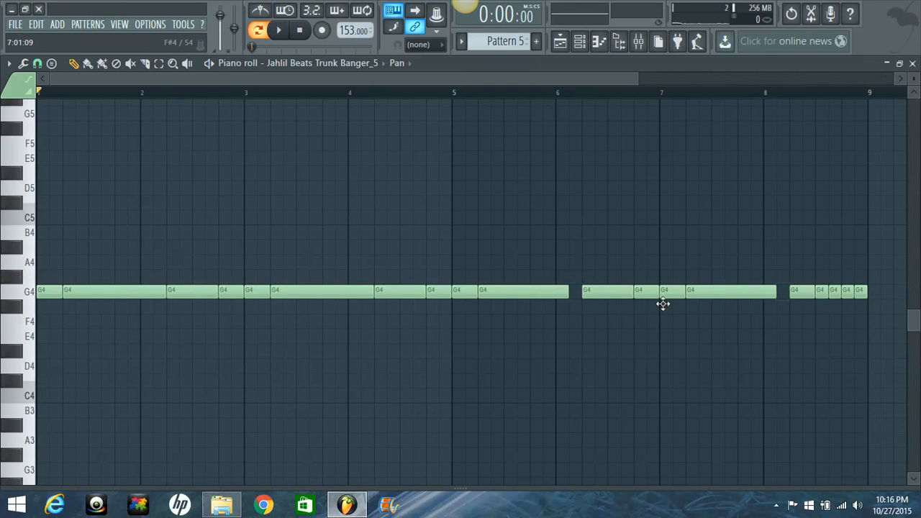
pyautogui.click(551, 293)
pyautogui.keyDown('ctrl'); pyautogui.click(738, 294); pyautogui.keyUp('ctrl')
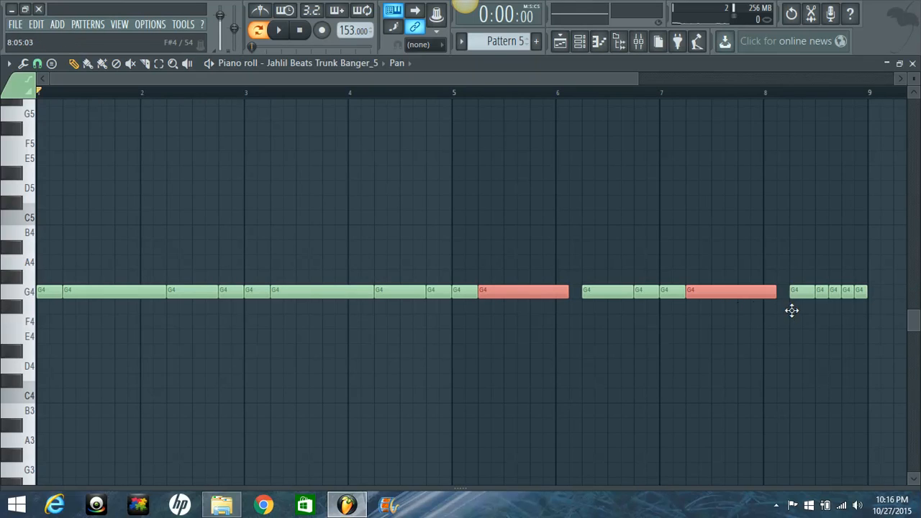
pyautogui.moveTo(777, 290); pyautogui.dragTo(790, 292)
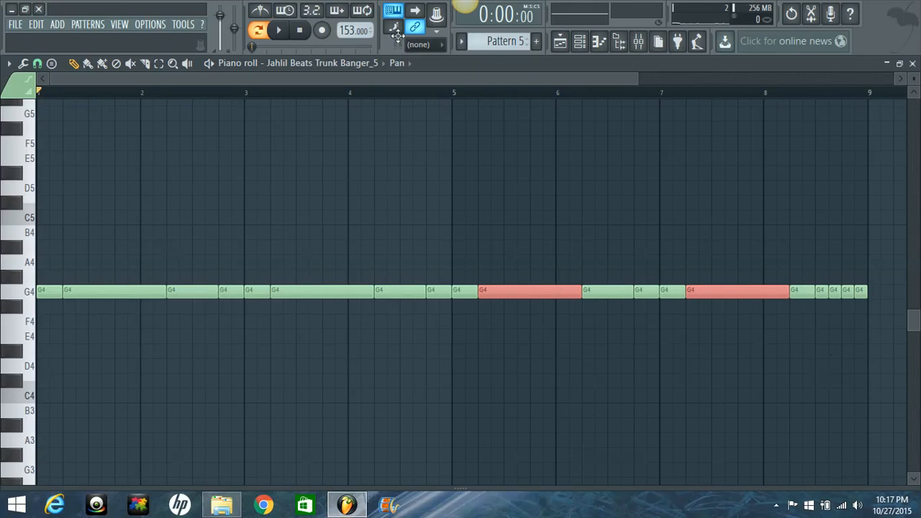
# Switch to song mode and listen to the 808 with the drums, briefly showing the channel rack.
pyautogui.click(279, 30)
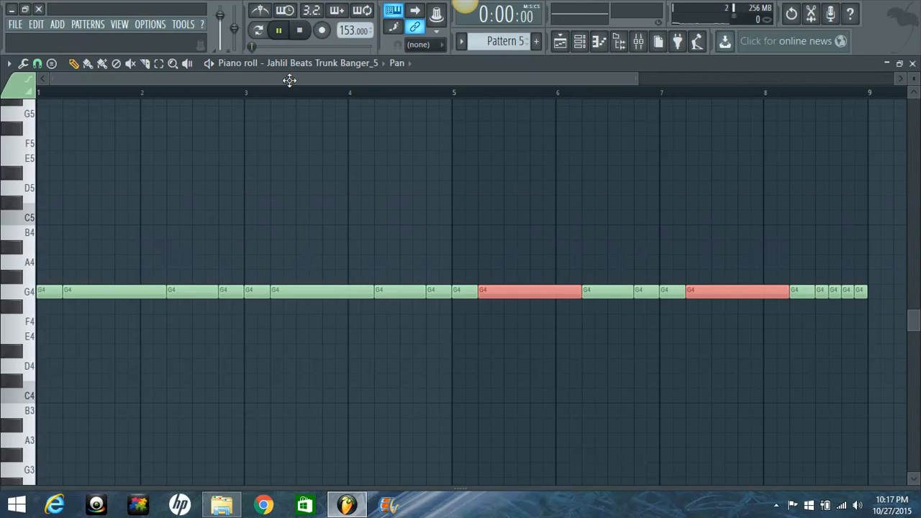
pyautogui.click(577, 44)
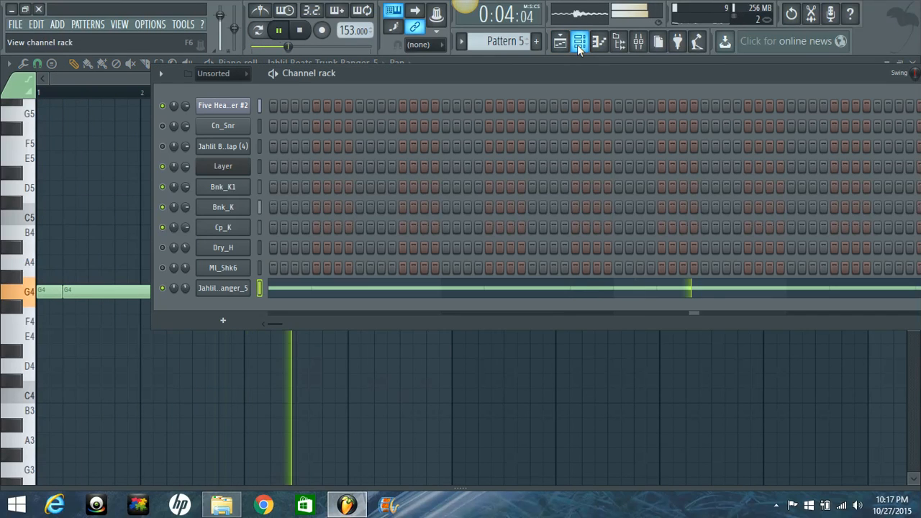
pyautogui.click(577, 44)
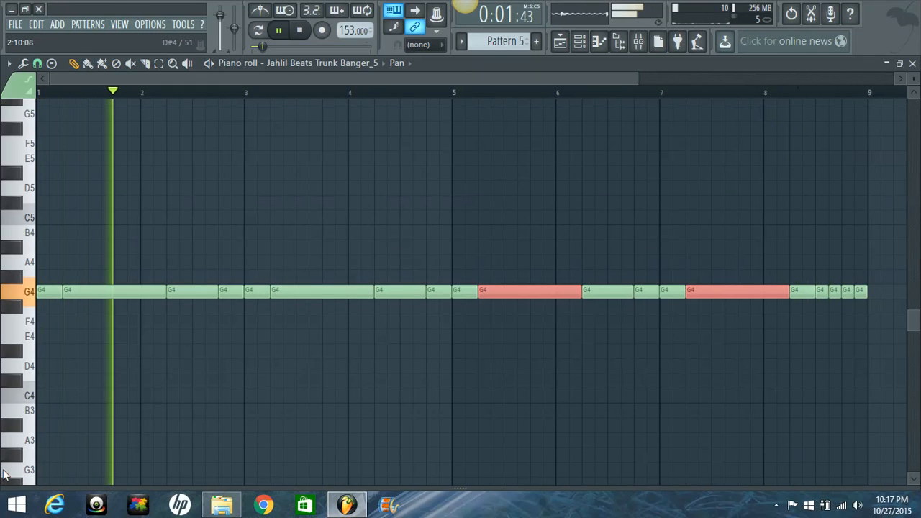
pyautogui.press('space')
# Try the long 808 note that starts in bar 1 on E4, listening to the opening several times.
pyautogui.moveTo(91, 297); pyautogui.dragTo(95, 350)
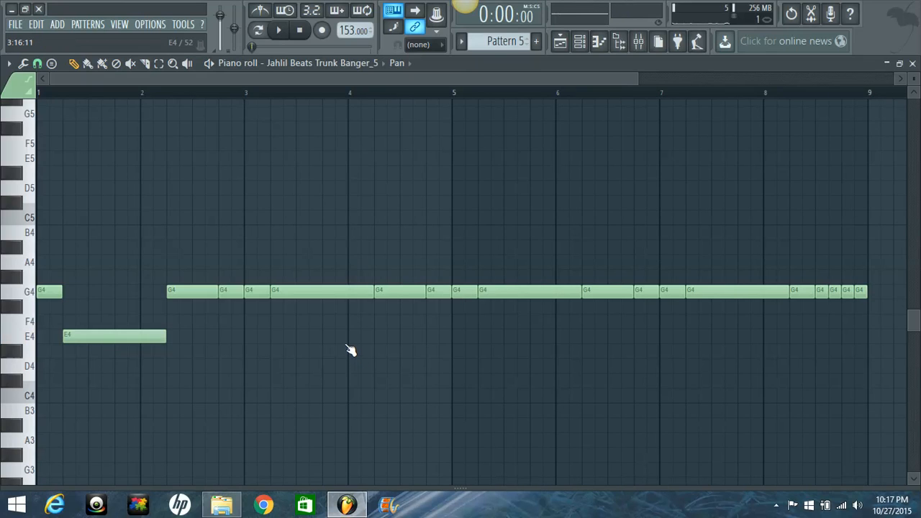
pyautogui.press('space')
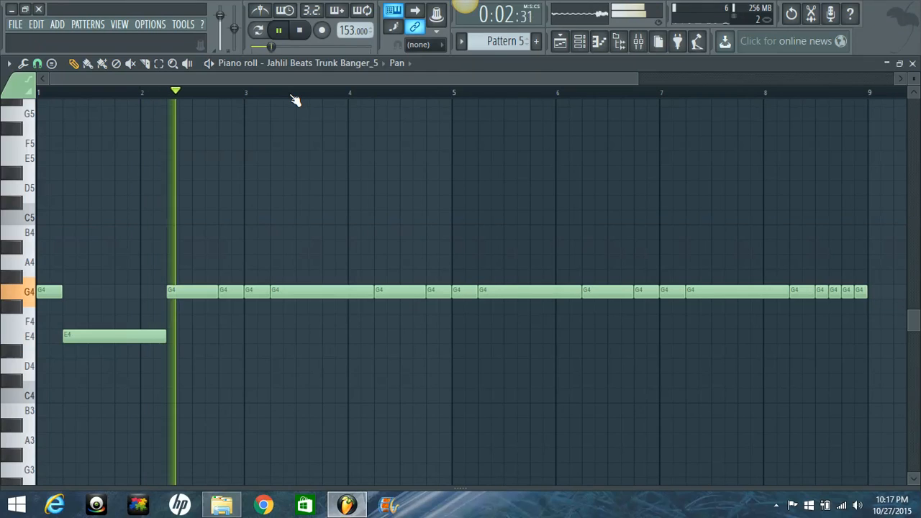
pyautogui.press('space')
pyautogui.press('space')
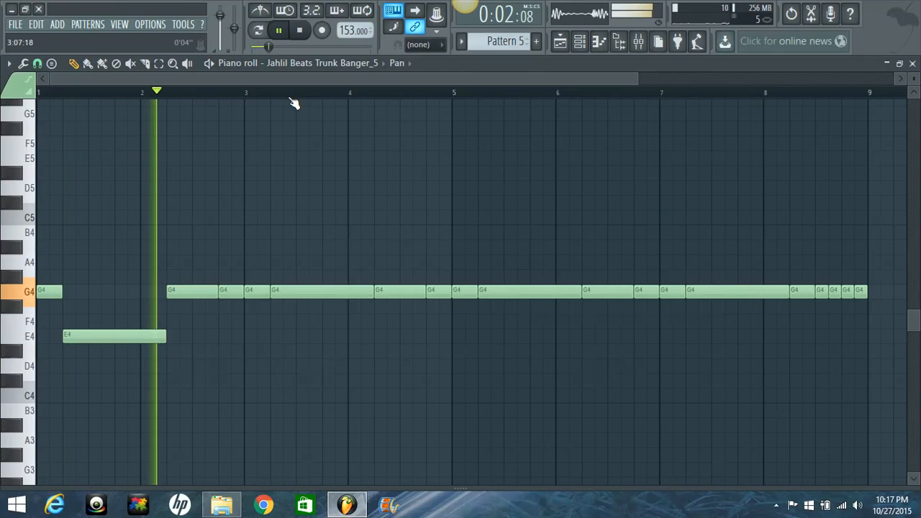
pyautogui.press('space')
pyautogui.press('space')
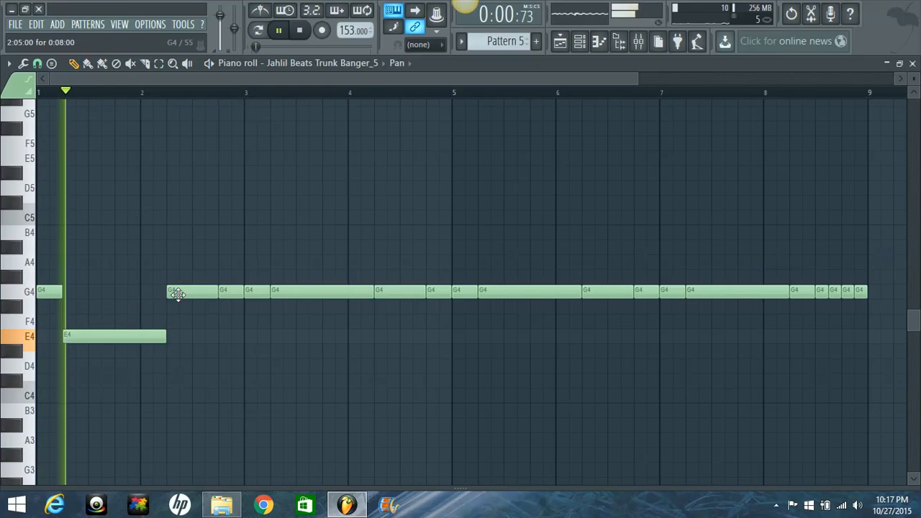
pyautogui.press('space')
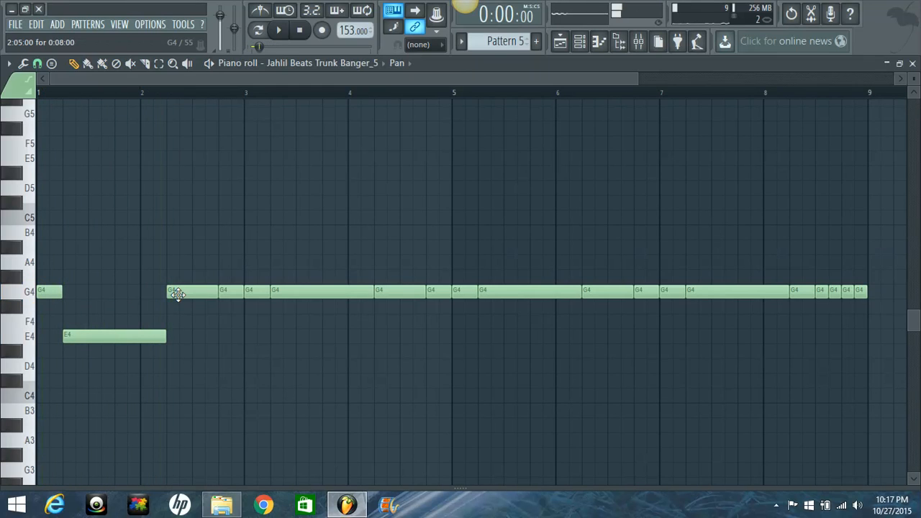
# Move the long 808 note that starts in bar 1 to F#4 and listen to the opening.
pyautogui.moveTo(85, 335); pyautogui.dragTo(82, 306)
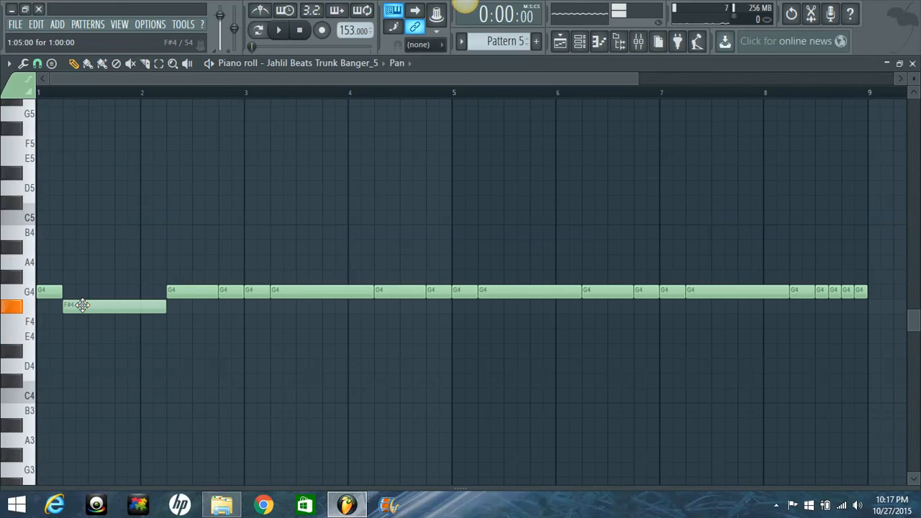
pyautogui.press('space')
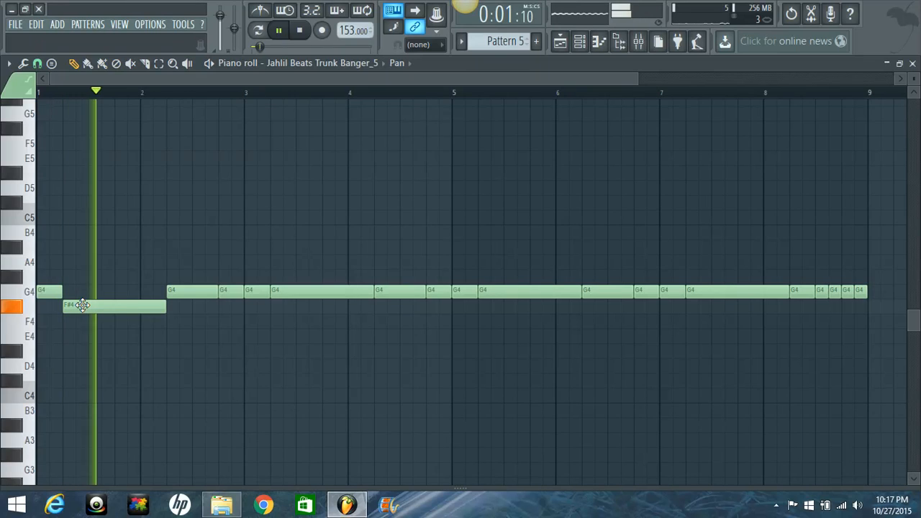
pyautogui.press('space')
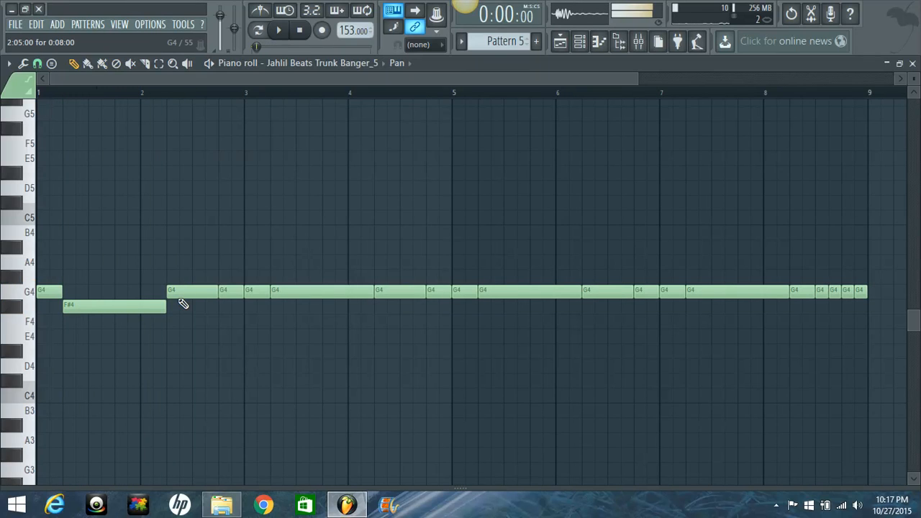
# Move the first 808 note of bar 2 to E4 and the last one to D5, listening after each change.
pyautogui.moveTo(182, 295); pyautogui.dragTo(185, 342)
pyautogui.press('space')
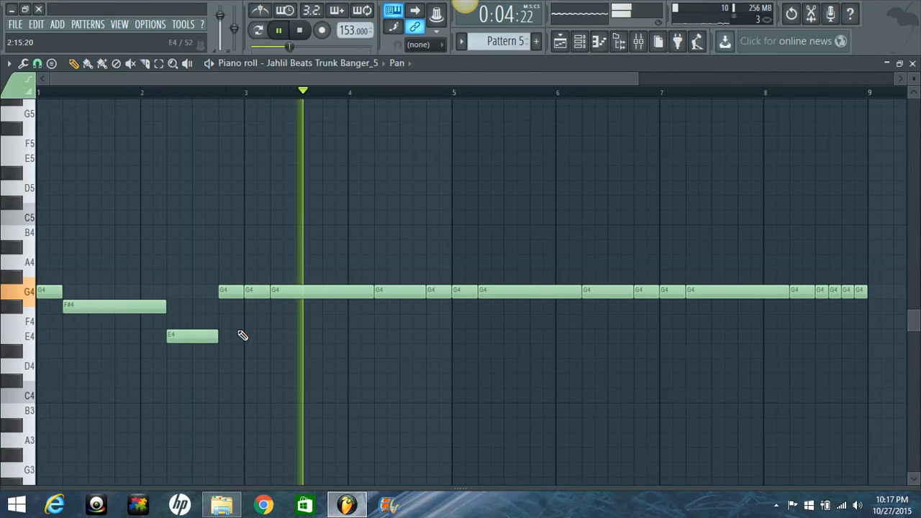
pyautogui.press('space')
pyautogui.moveTo(233, 291); pyautogui.dragTo(232, 180)
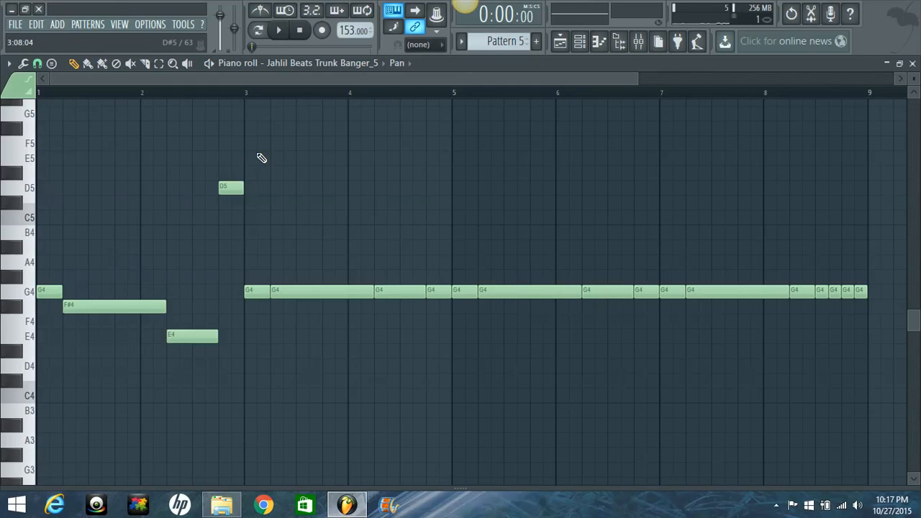
pyautogui.press('space')
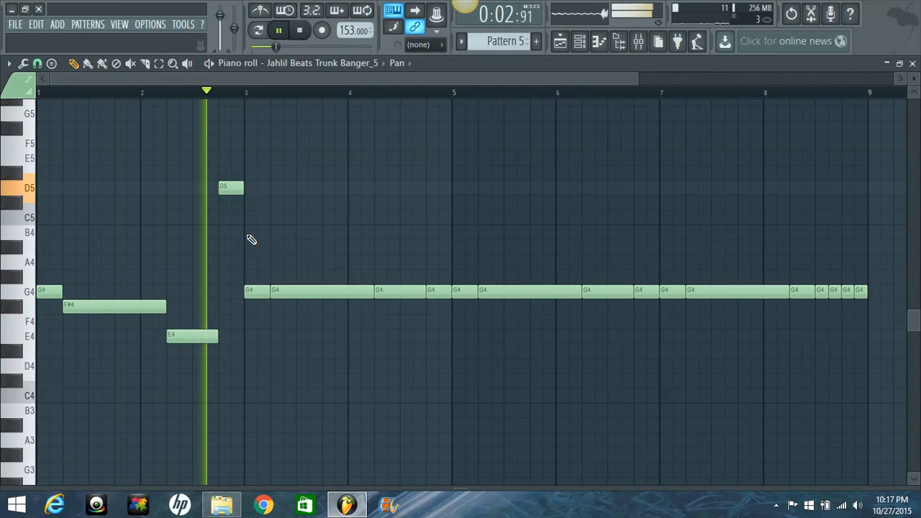
# Replace the 808 notes in bars 3 to 6 with two copies of the two-bar melody from bars 1 and 2.
pyautogui.press('space')
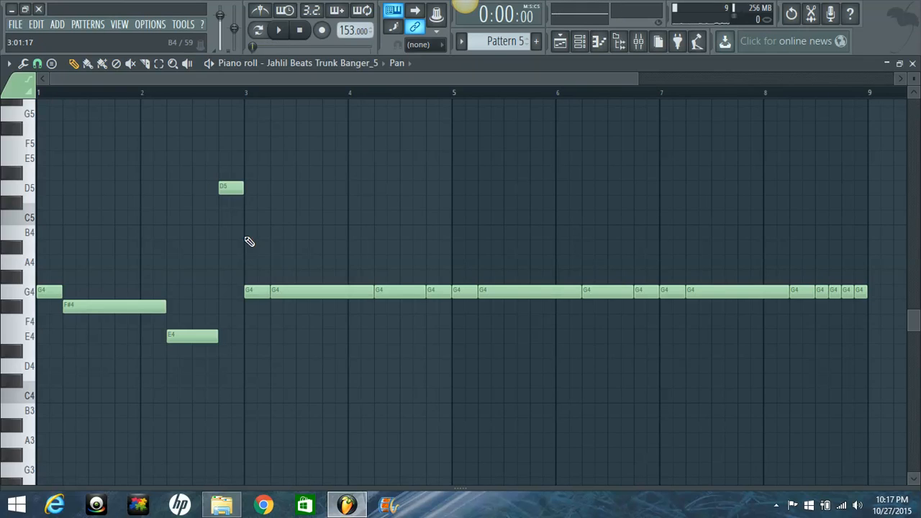
pyautogui.moveTo(274, 275); pyautogui.dragTo(440, 320)
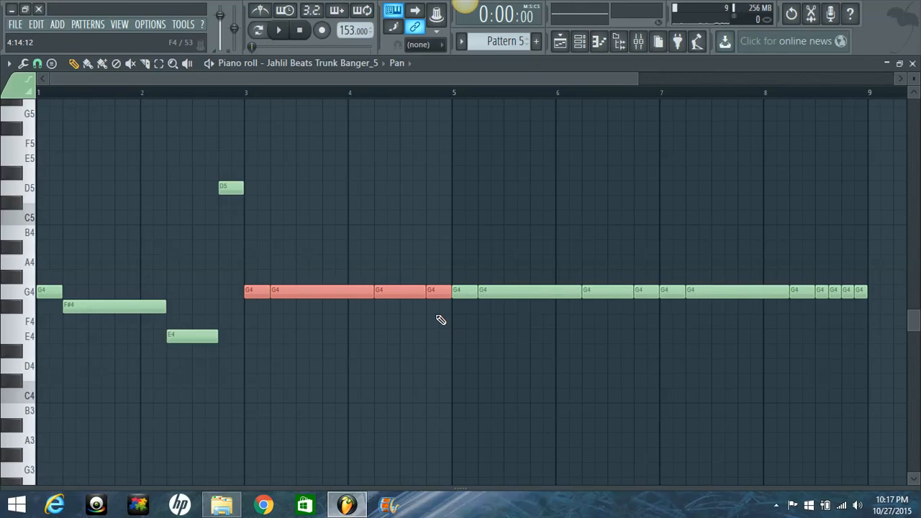
pyautogui.press('Delete')
pyautogui.moveTo(454, 256); pyautogui.dragTo(643, 318)
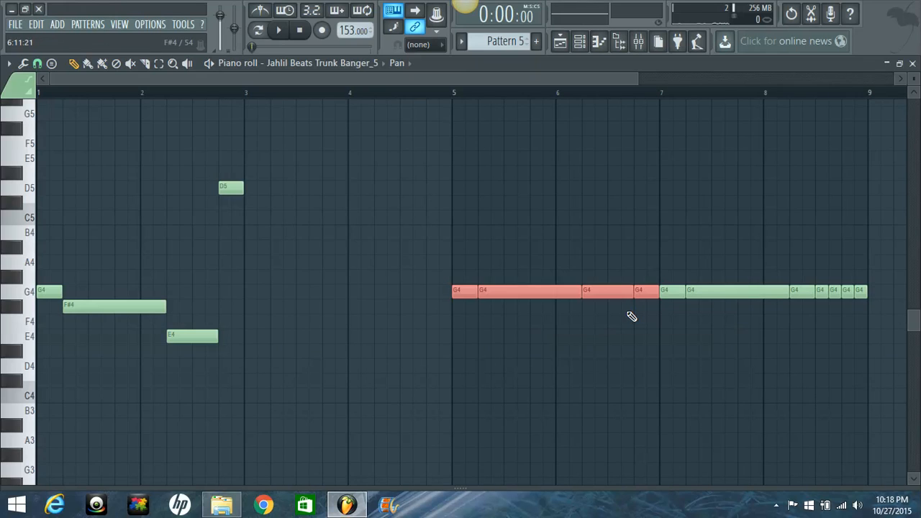
pyautogui.press('Delete')
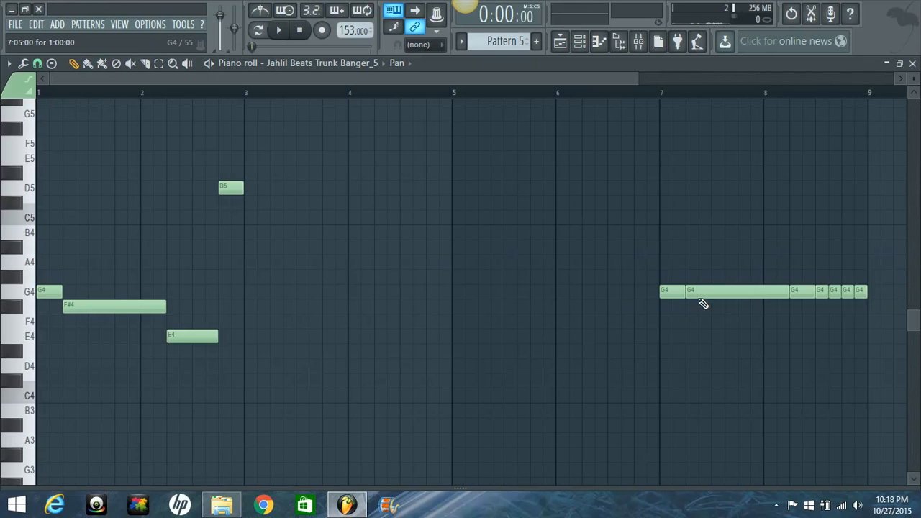
pyautogui.moveTo(302, 152); pyautogui.dragTo(12, 380)
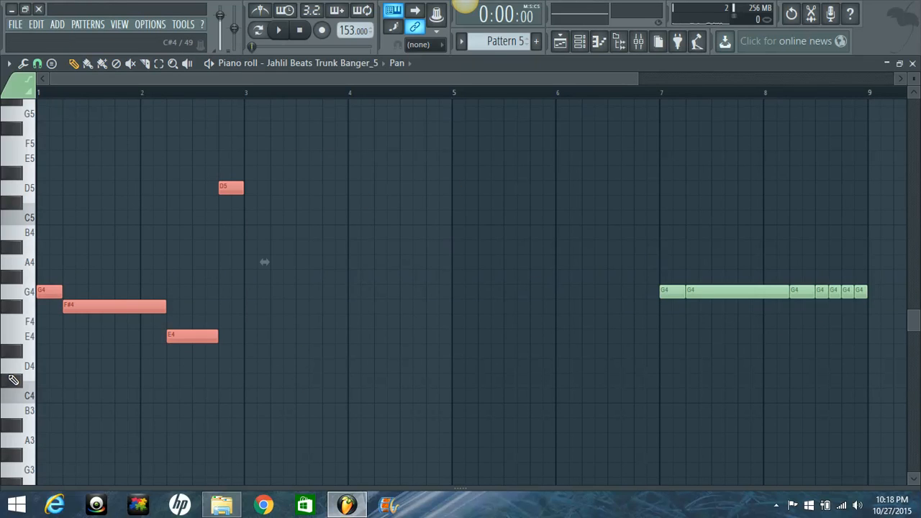
pyautogui.hotkey('ctrl', 'b')
pyautogui.hotkey('ctrl', 'b')
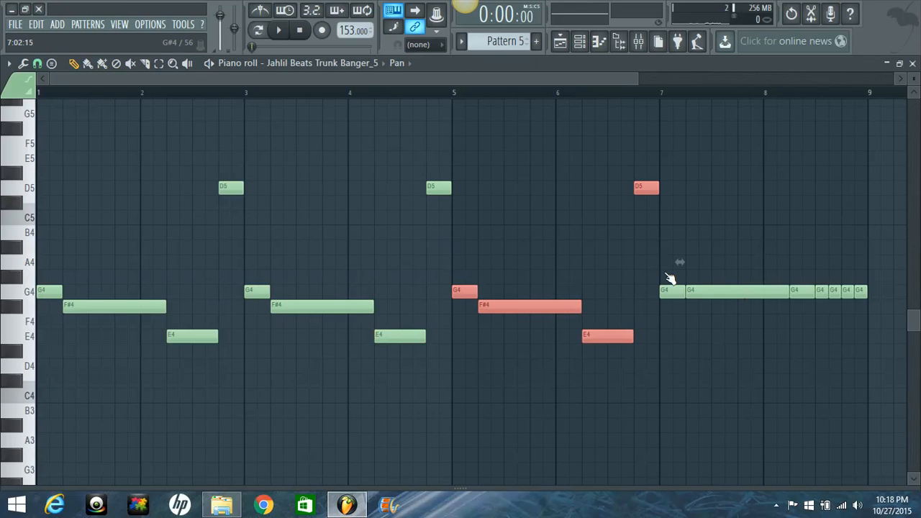
# Replace the two G4 notes starting in bar 7 with copies of bar 5's G4 and F#4 notes, and listen to the pattern.
pyautogui.moveTo(670, 256); pyautogui.dragTo(740, 314)
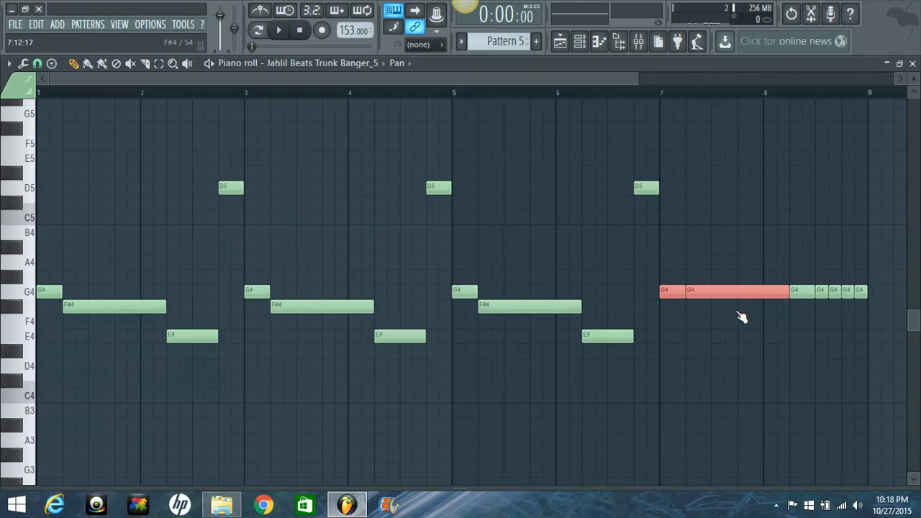
pyautogui.press('Delete')
pyautogui.moveTo(455, 255); pyautogui.dragTo(528, 314)
pyautogui.hotkey('ctrl', 'b')
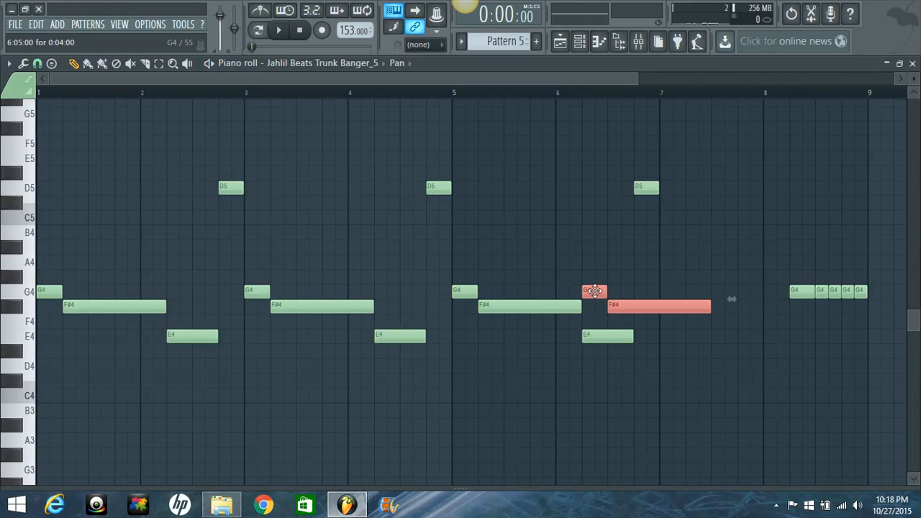
pyautogui.moveTo(594, 291); pyautogui.dragTo(669, 292)
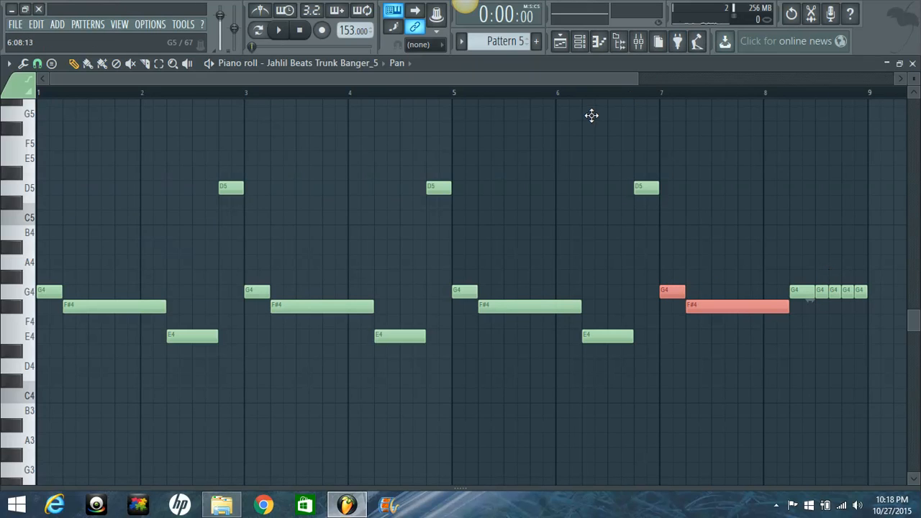
pyautogui.press('space')
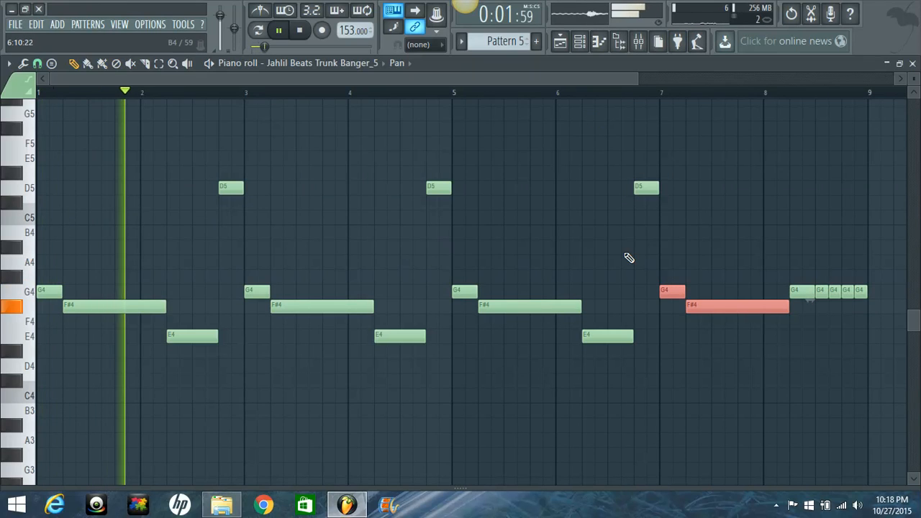
pyautogui.keyDown('ctrl'); pyautogui.click(629, 258); pyautogui.keyUp('ctrl')
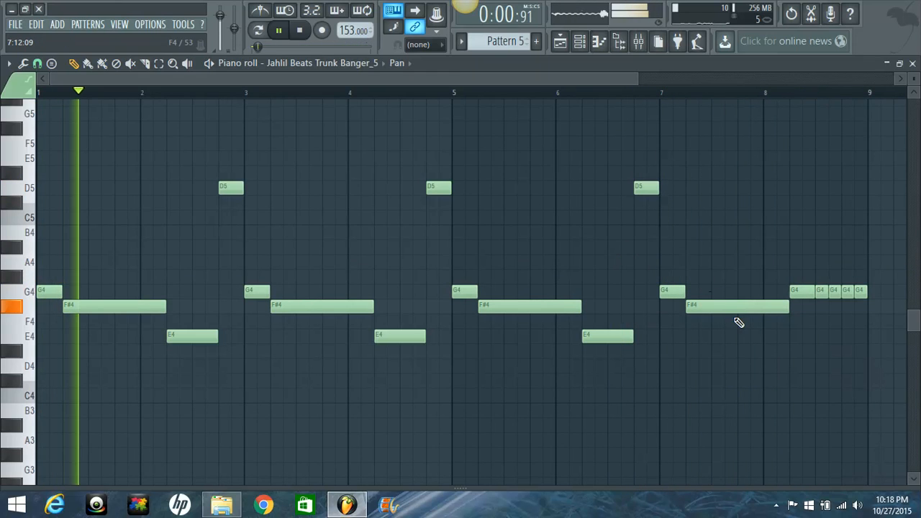
pyautogui.press('space')
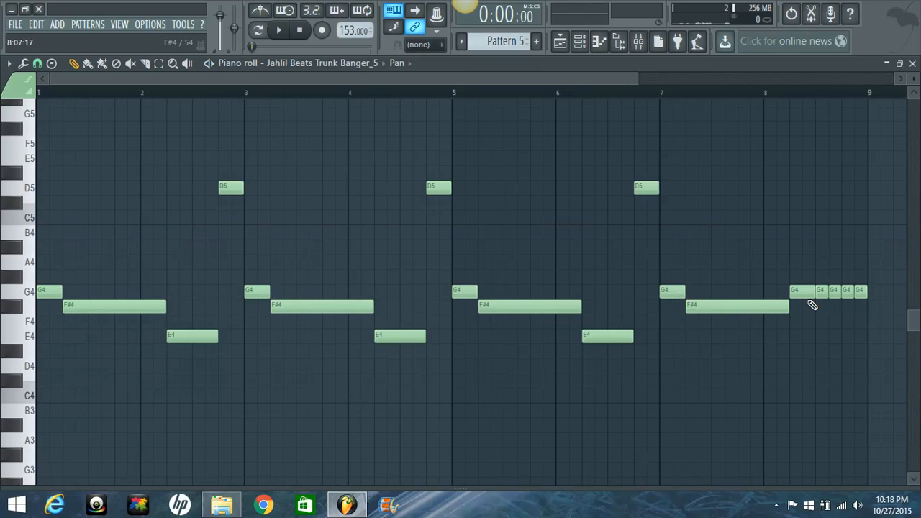
# Move bar 8's first separate 808 note to E4 and the four short ending notes to D5, D5, C5 and A4.
pyautogui.moveTo(804, 292); pyautogui.dragTo(803, 349)
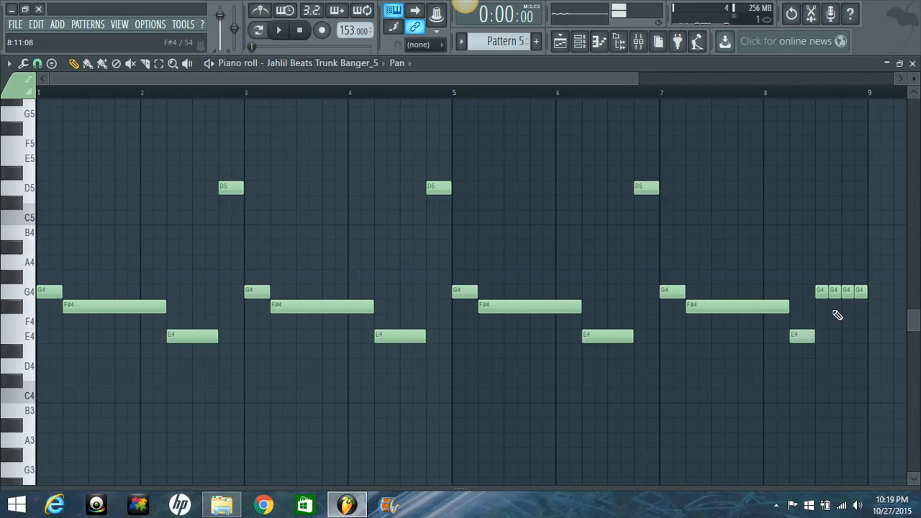
pyautogui.moveTo(815, 313); pyautogui.dragTo(854, 188)
pyautogui.moveTo(861, 228)
pyautogui.mouseDown()
pyautogui.moveTo(848, 188)
pyautogui.moveTo(852, 235)
pyautogui.mouseUp()
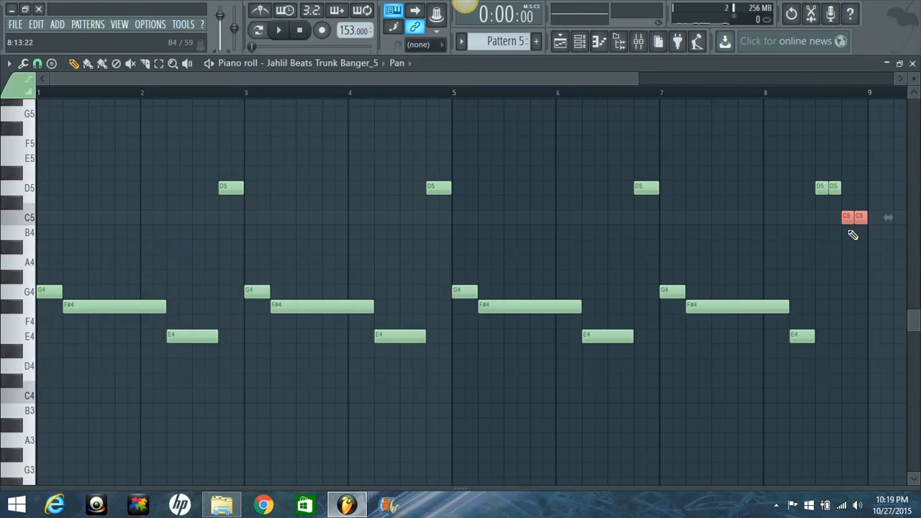
pyautogui.click(861, 236)
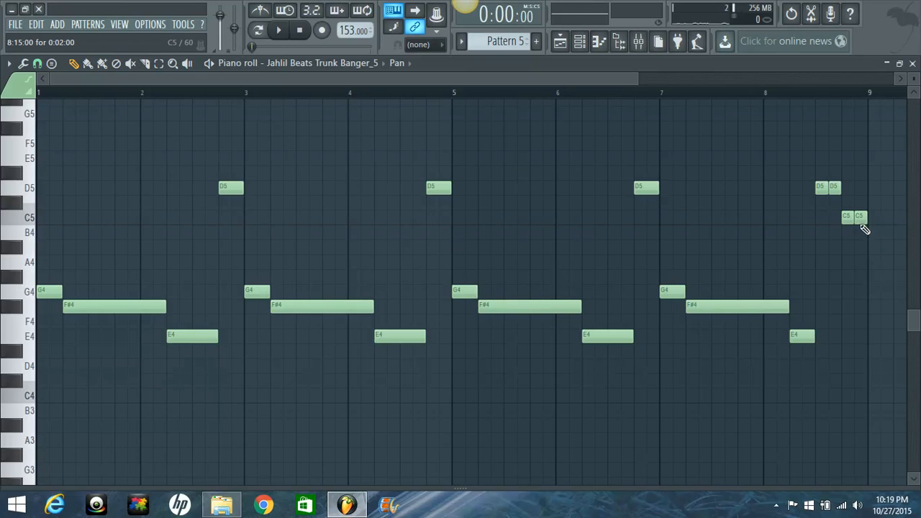
pyautogui.moveTo(859, 220); pyautogui.dragTo(861, 272)
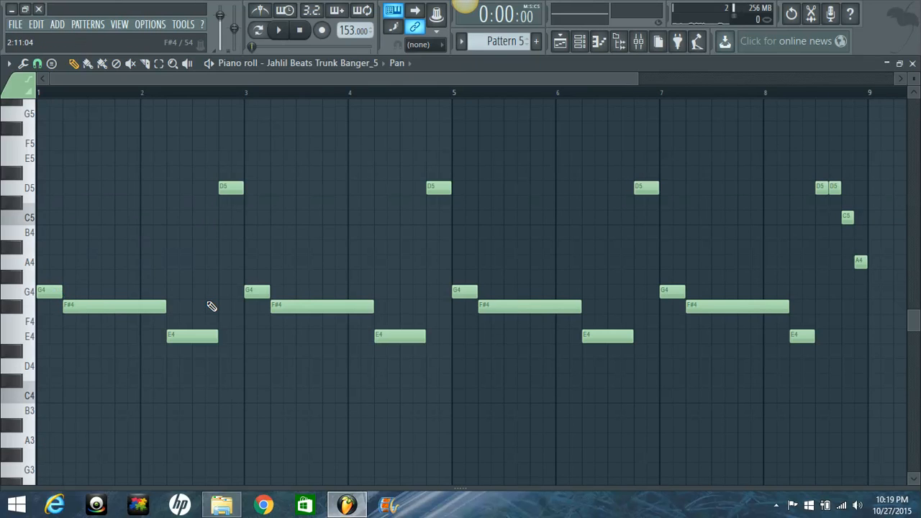
# Load Pitcher in the first effect slot of mixer track Insert 1 and set its key to G.
pyautogui.click(638, 41)
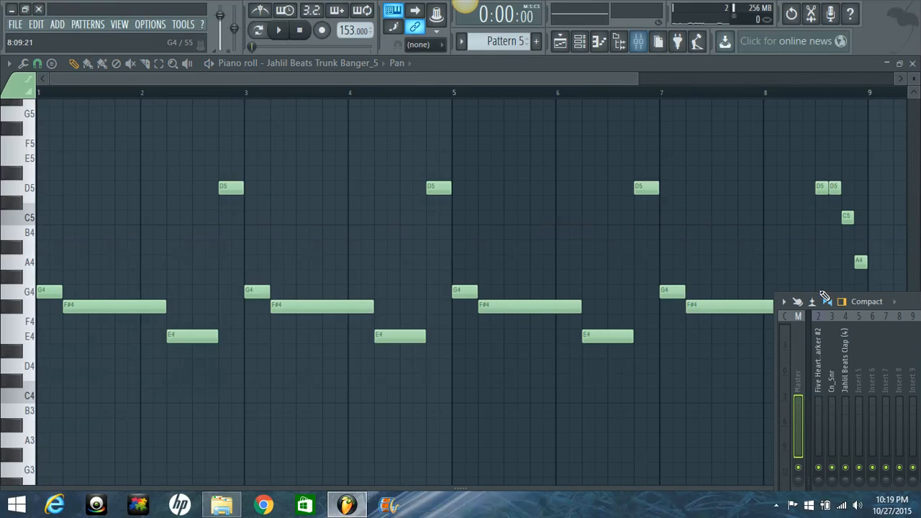
pyautogui.doubleClick(906, 303)
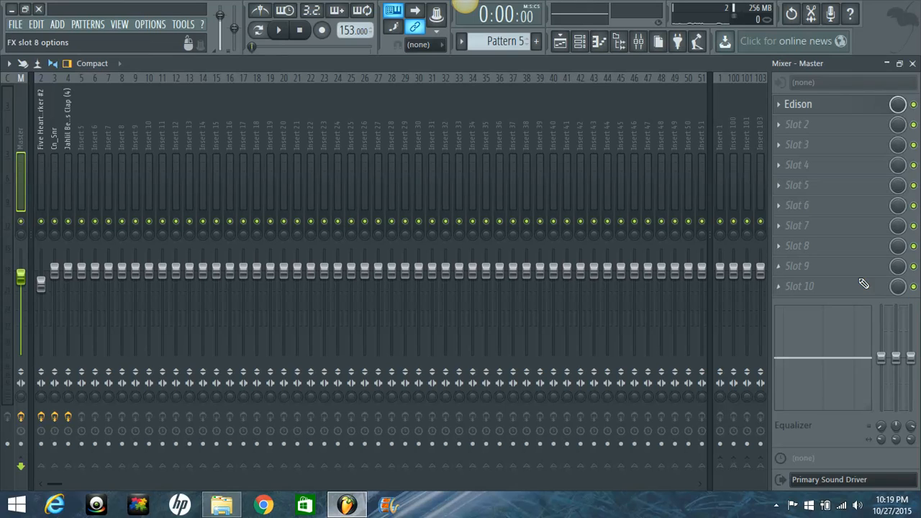
pyautogui.click(726, 138)
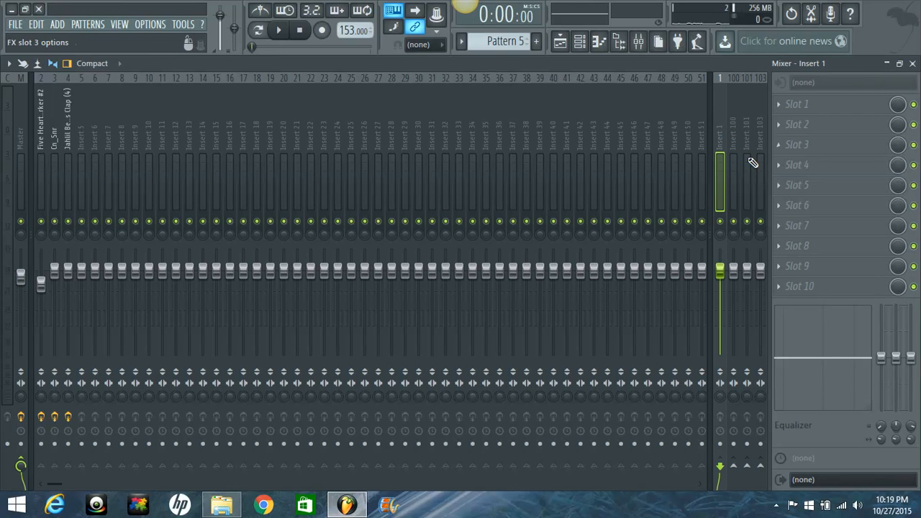
pyautogui.click(791, 105)
pyautogui.click(869, 279)
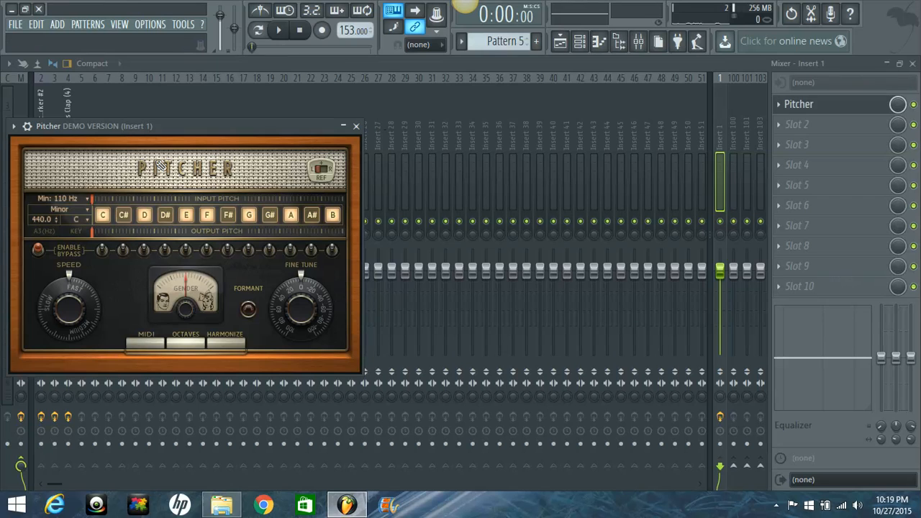
pyautogui.click(87, 221)
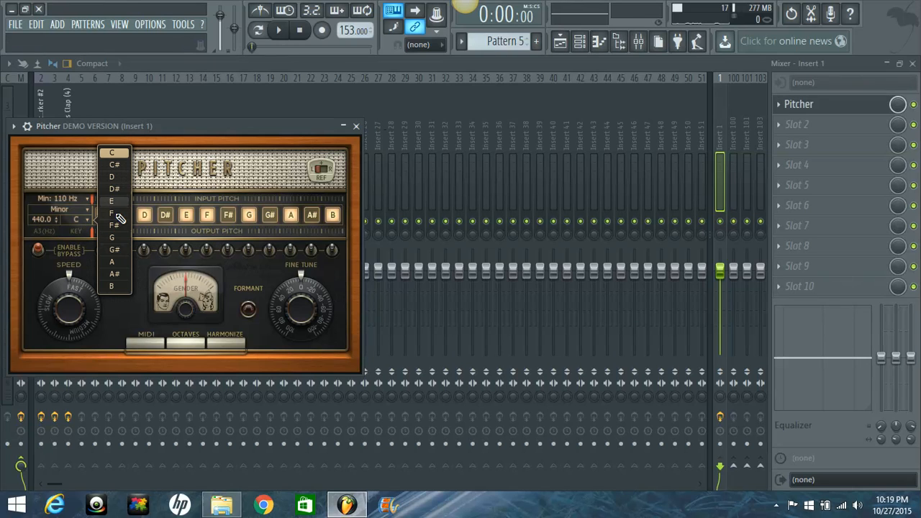
pyautogui.click(115, 238)
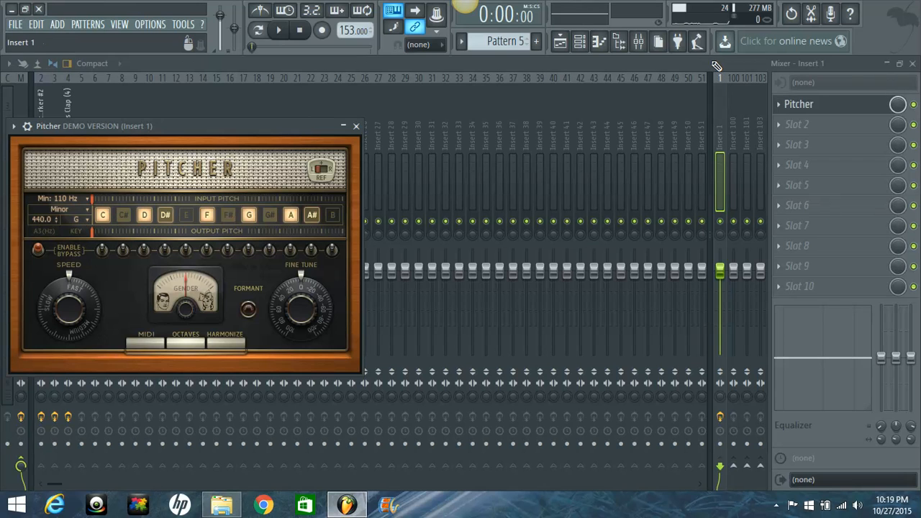
# Compare the 808 melody's notes with Pitcher, set its scale to Major, and close the plugin and mixer.
pyautogui.click(579, 41)
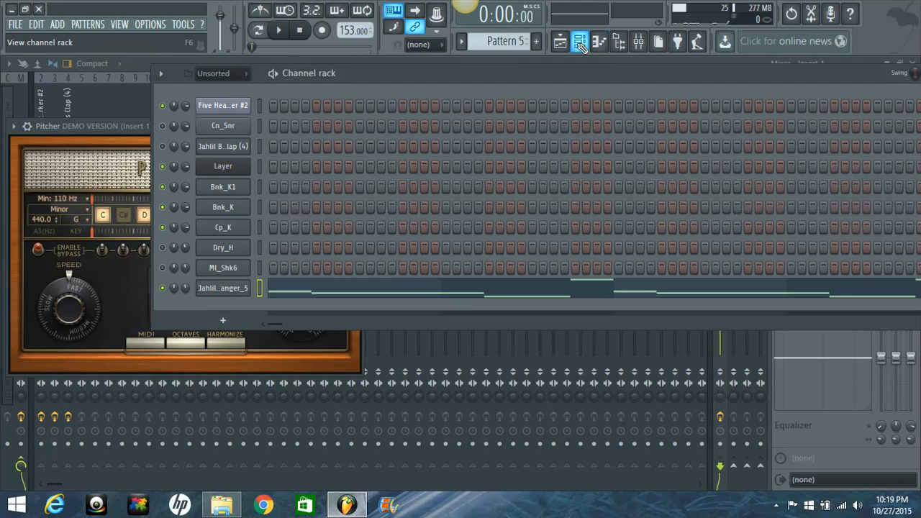
pyautogui.click(598, 42)
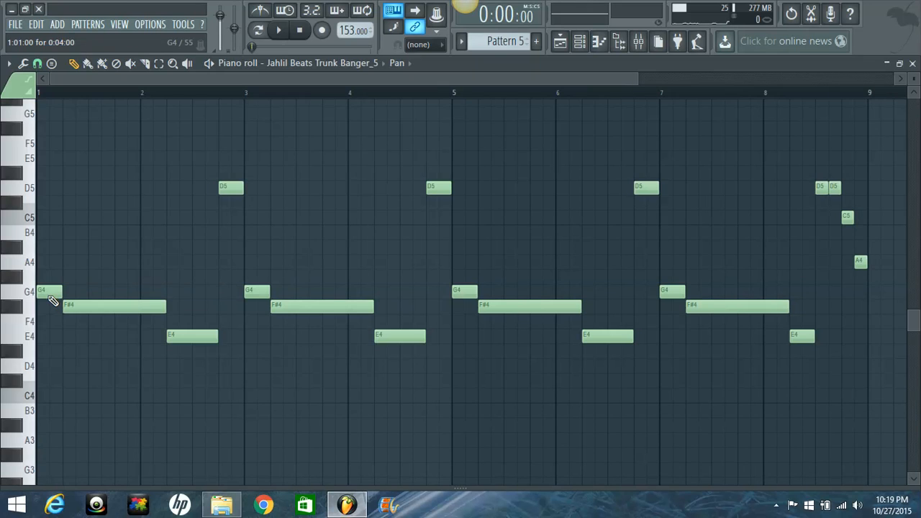
pyautogui.click(638, 41)
pyautogui.click(808, 106)
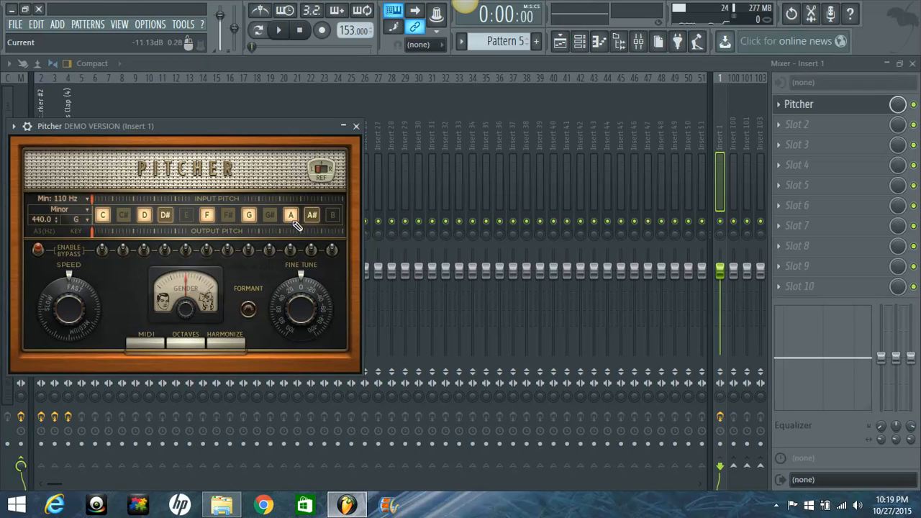
pyautogui.click(87, 208)
pyautogui.click(116, 184)
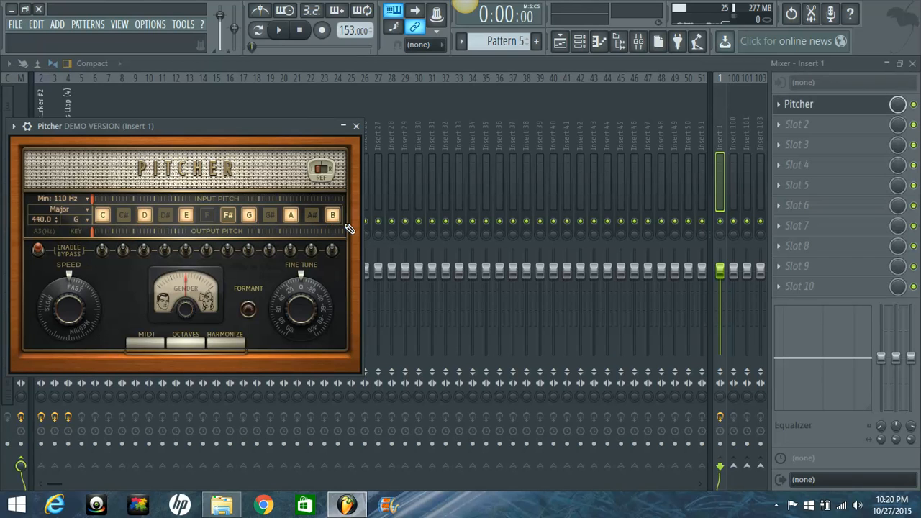
pyautogui.click(912, 63)
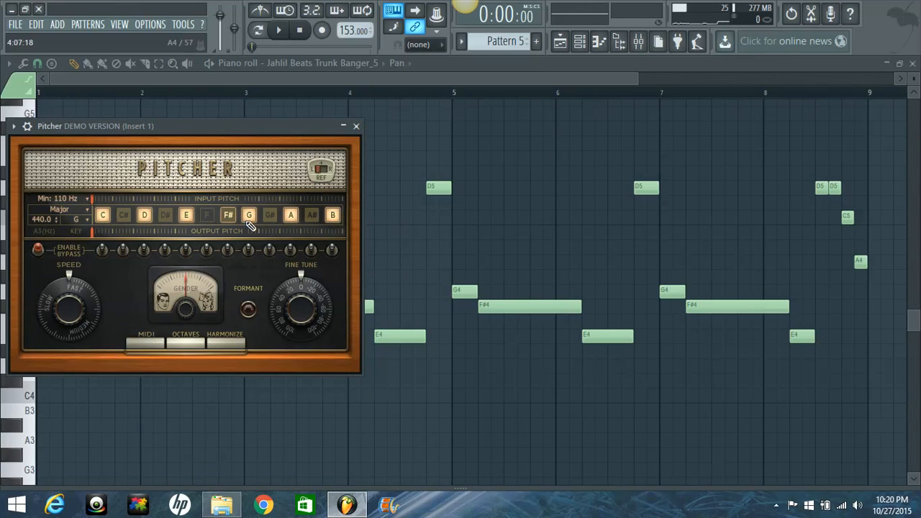
pyautogui.click(356, 125)
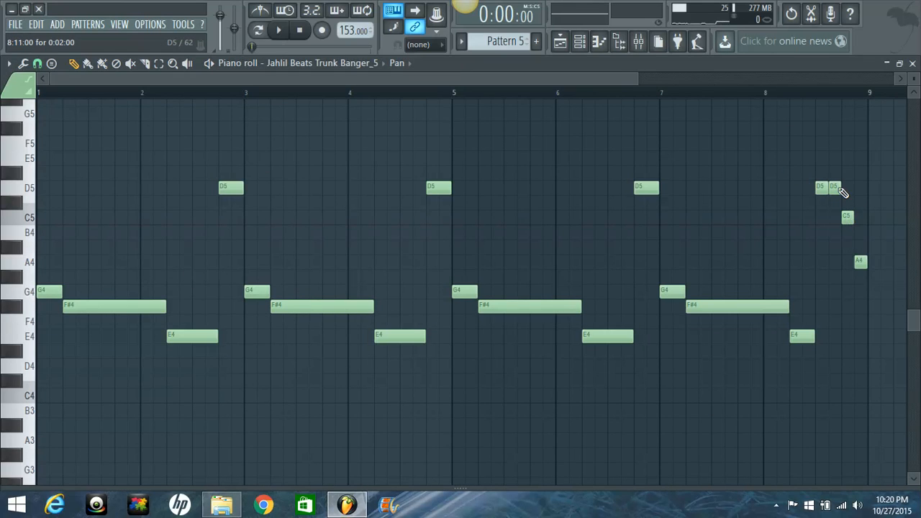
# Audition the short 808 notes ending bar 8 and the opening G4 note, and briefly play the pattern.
pyautogui.click(835, 188)
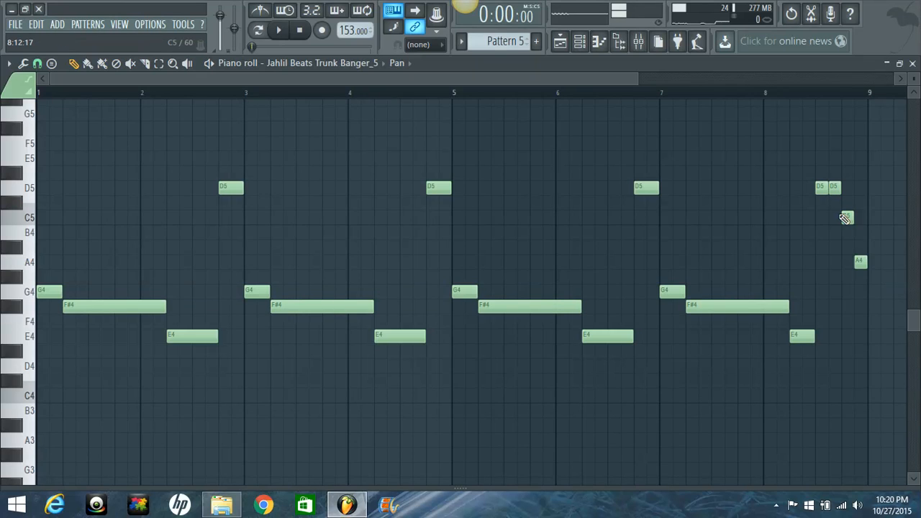
pyautogui.doubleClick(849, 220)
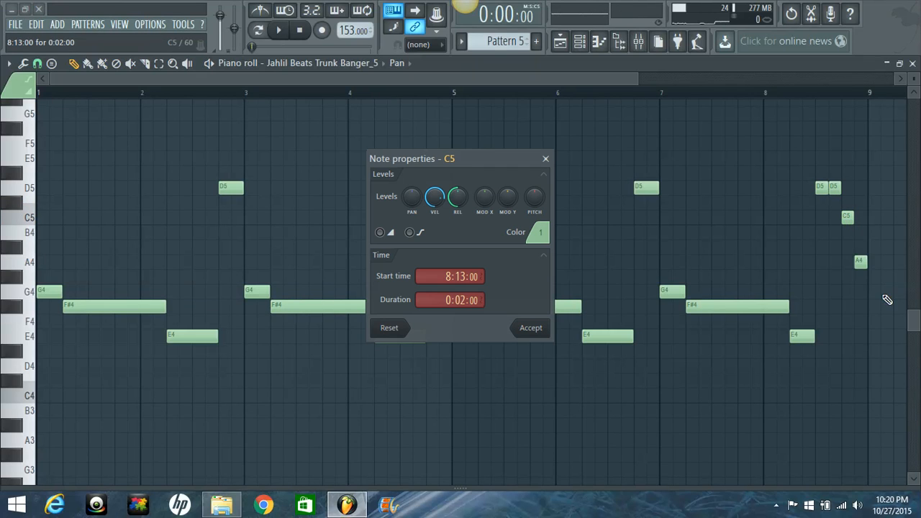
pyautogui.click(546, 159)
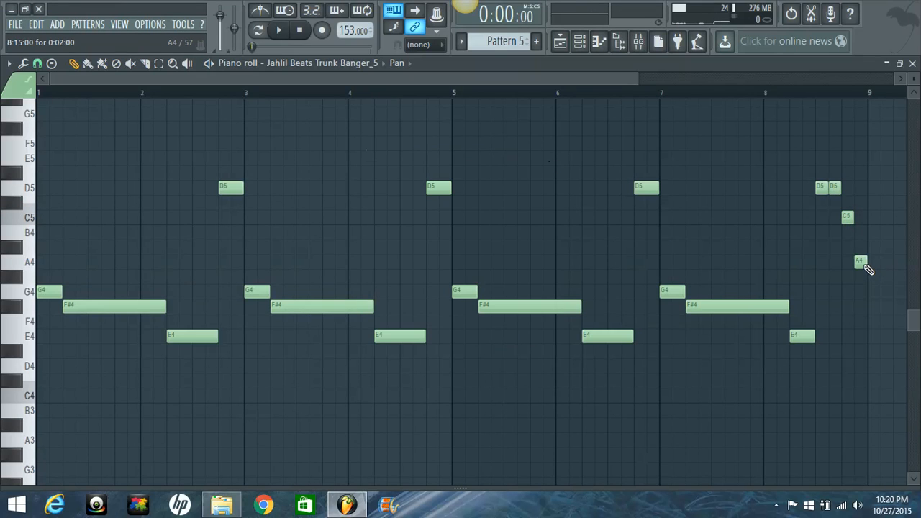
pyautogui.click(862, 264)
pyautogui.click(52, 299)
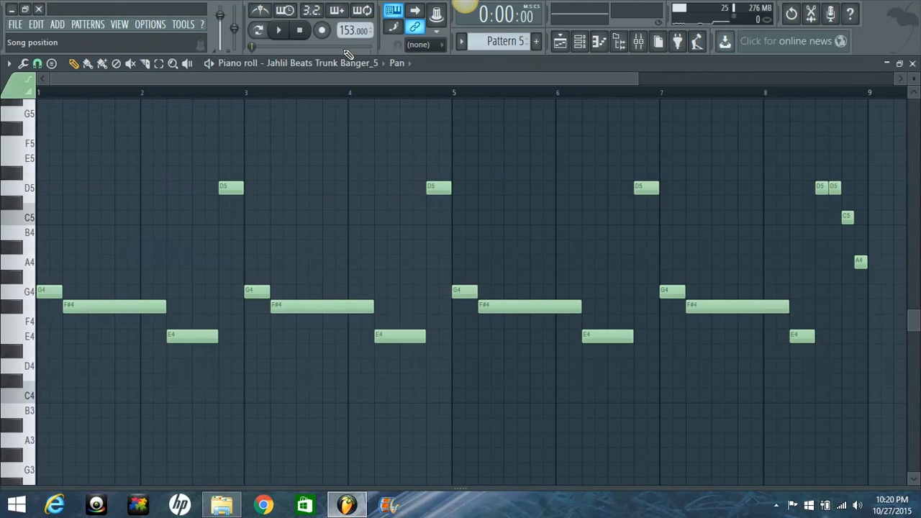
pyautogui.press('space')
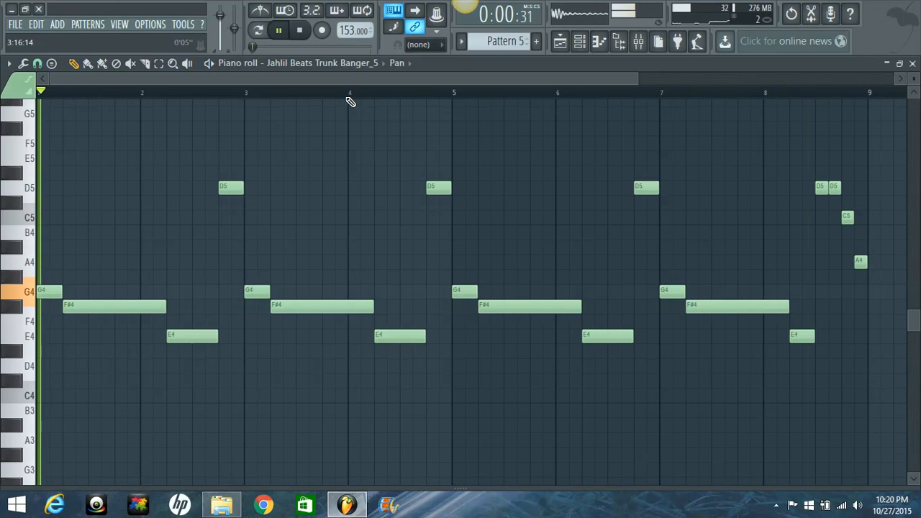
pyautogui.press('space')
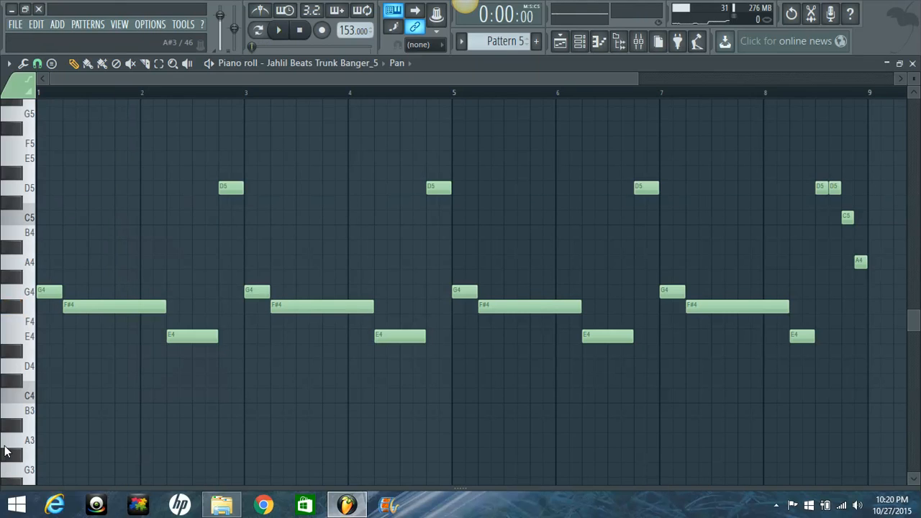
# Show the sample browser, expand the Jahlil Beats Kit pack and collapse its 808's folder.
pyautogui.click(620, 40)
pyautogui.click(64, 147)
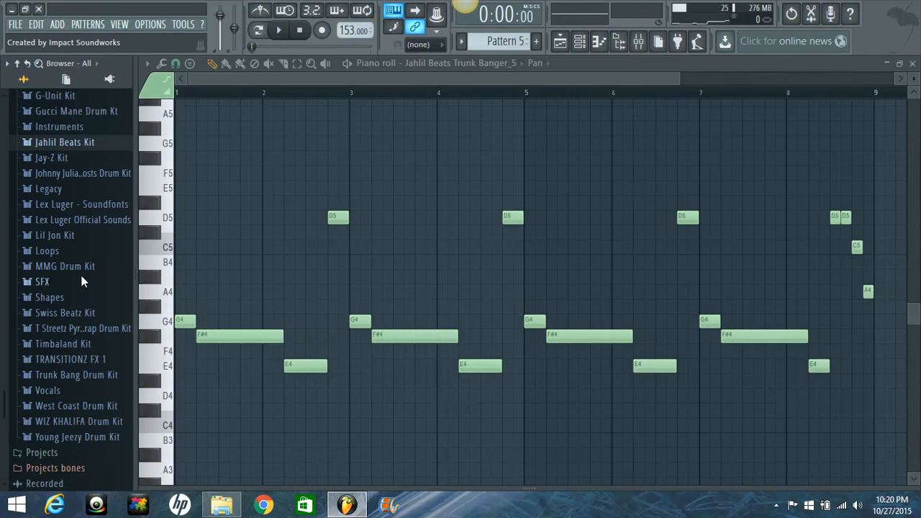
pyautogui.scroll(-1, 80, 275)
pyautogui.scroll(5, 81, 275)
pyautogui.scroll(1, 81, 277)
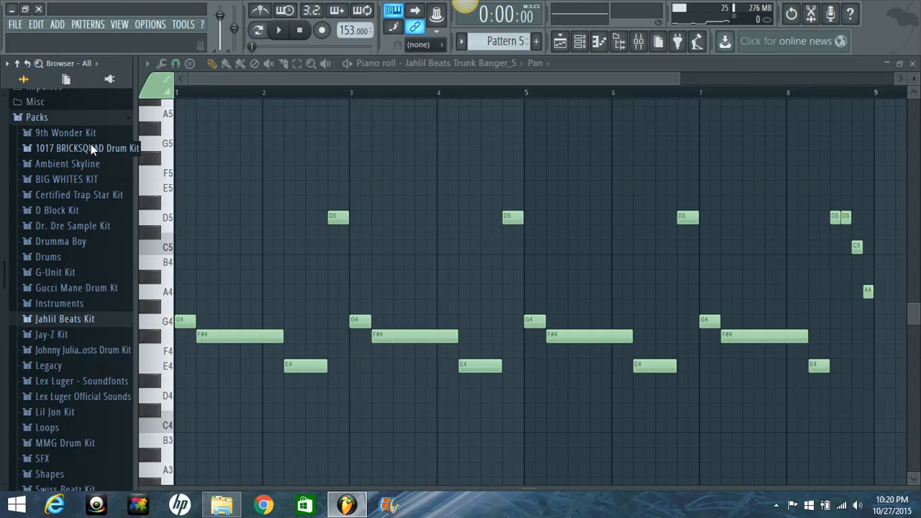
pyautogui.scroll(-5, 66, 275)
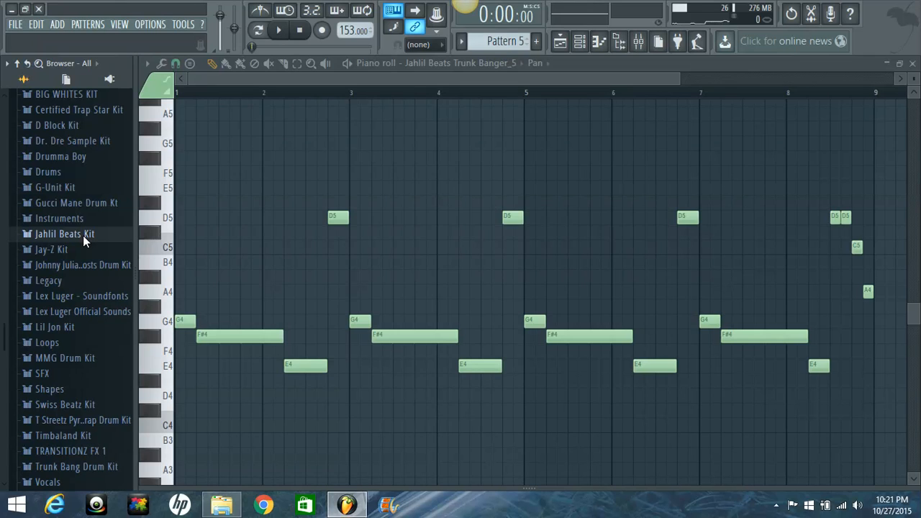
pyautogui.click(83, 235)
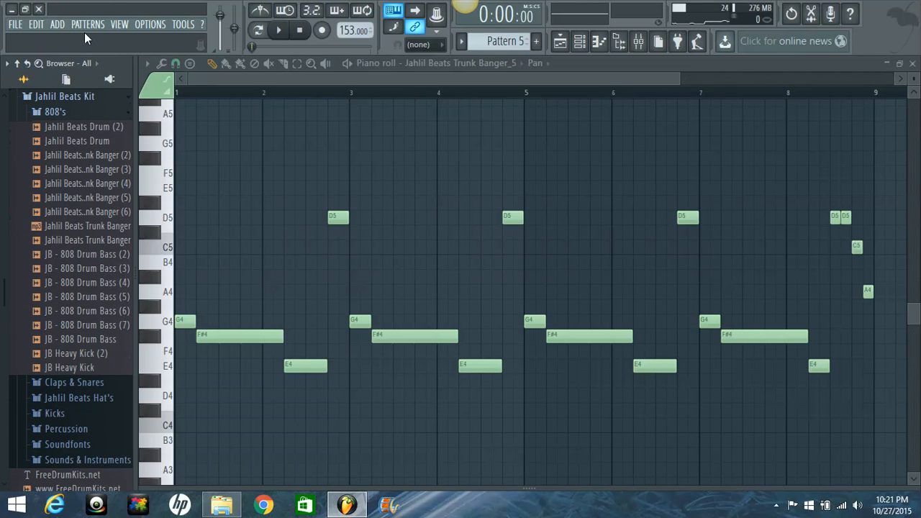
pyautogui.click(73, 111)
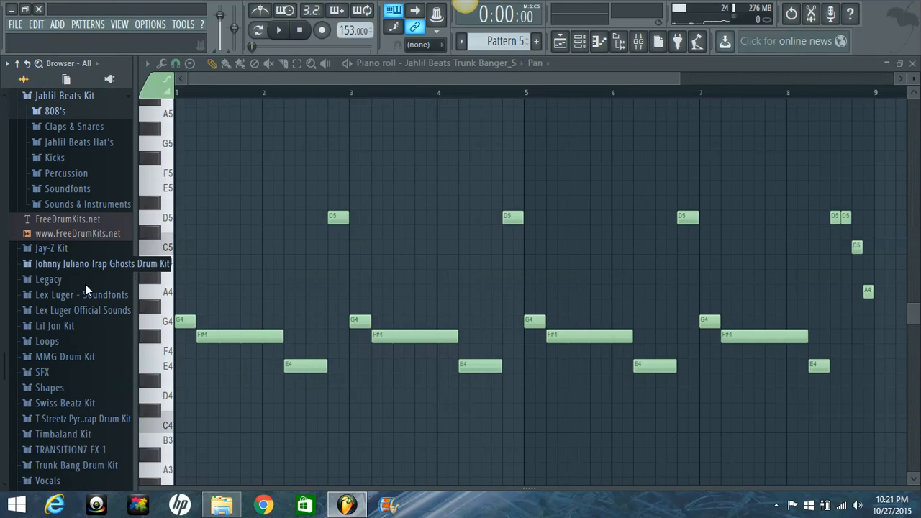
# Audition JB Hit Crash from the Jahlil Beats Kit's Percussion folder and load it into a new channel.
pyautogui.click(73, 173)
pyautogui.scroll(-10, 65, 320)
pyautogui.scroll(5, 67, 315)
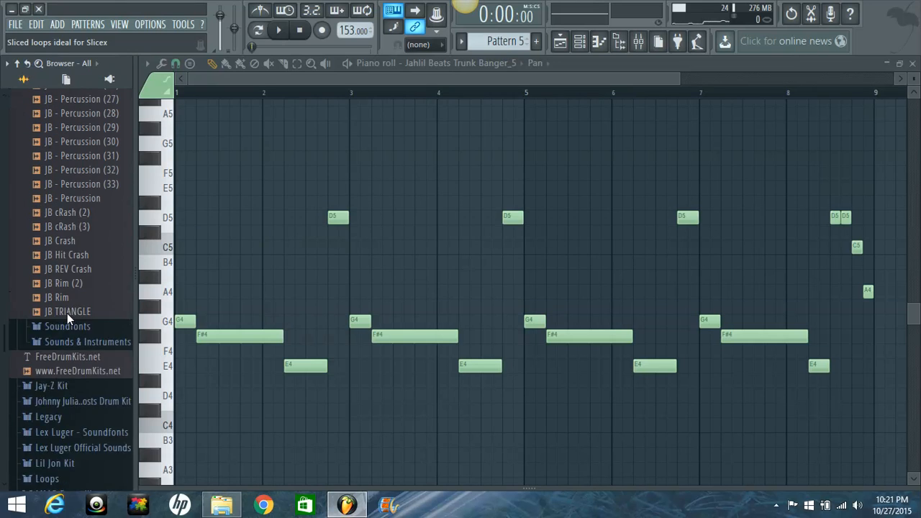
pyautogui.scroll(3, 67, 312)
pyautogui.click(78, 373)
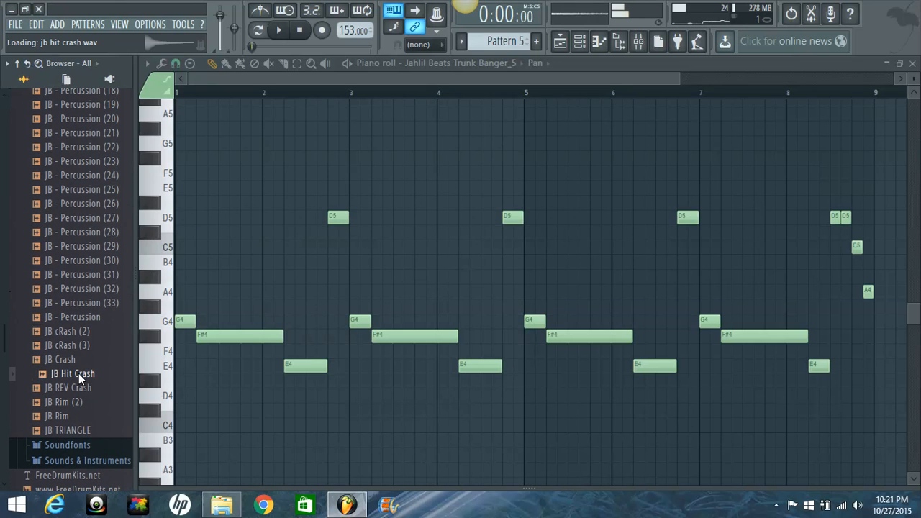
pyautogui.rightClick(79, 373)
pyautogui.click(115, 363)
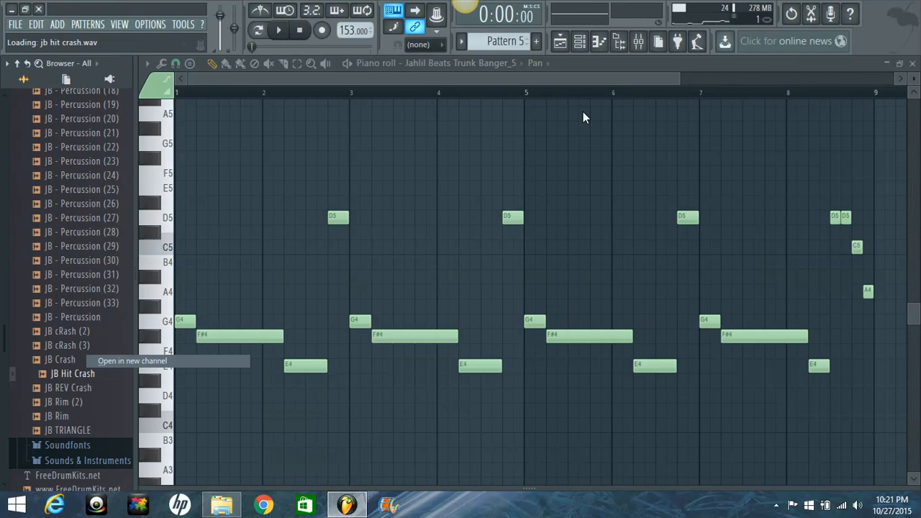
# Place a JB Hit Crash hit on the first step of Pattern 1 and start playback.
pyautogui.click(579, 44)
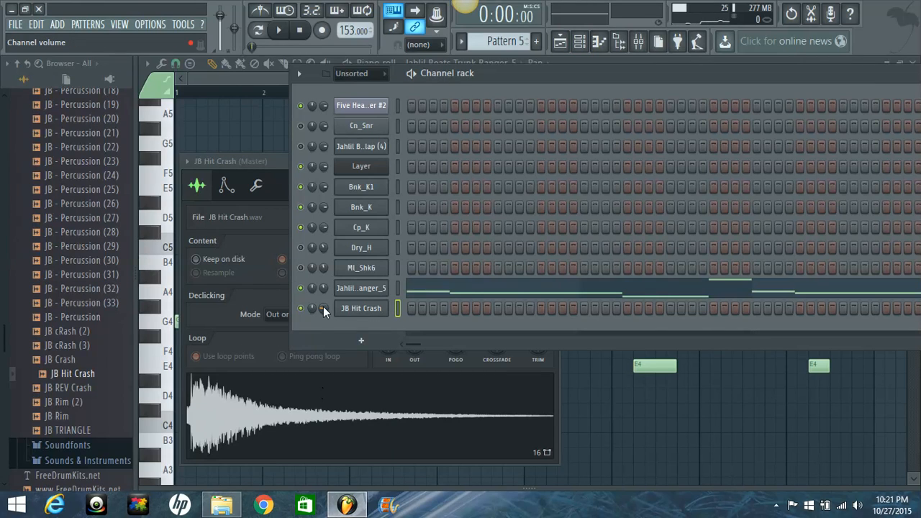
pyautogui.press('1')
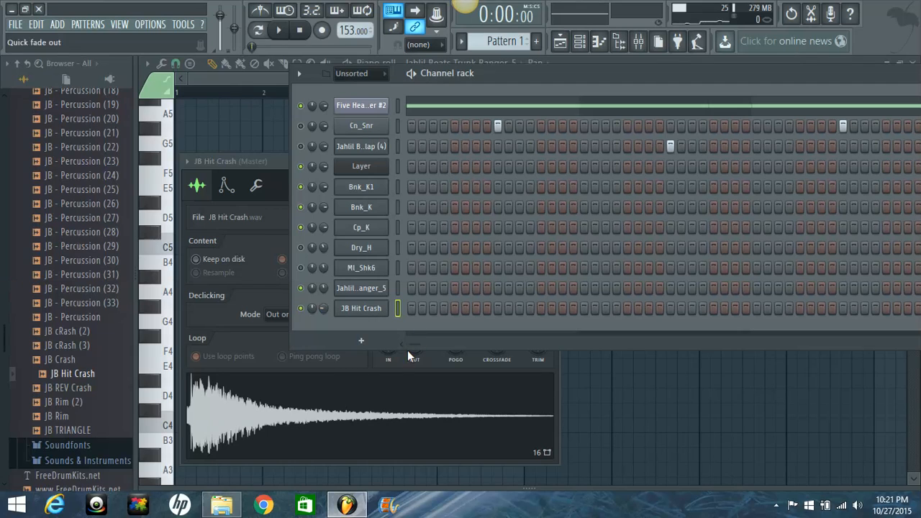
pyautogui.click(412, 309)
pyautogui.press('space')
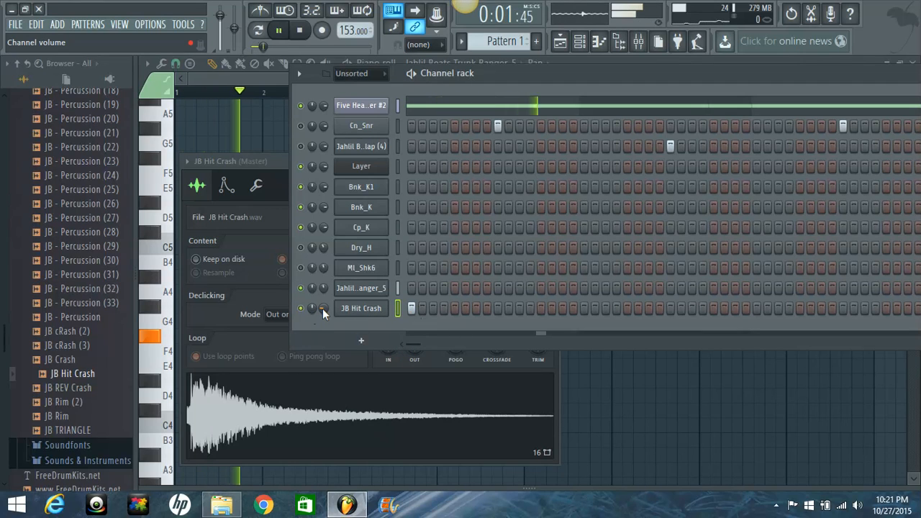
# Adjust the JB Hit Crash channel volume by ear while the beat plays, and hide the browser.
pyautogui.moveTo(322, 308); pyautogui.dragTo(323, 294)
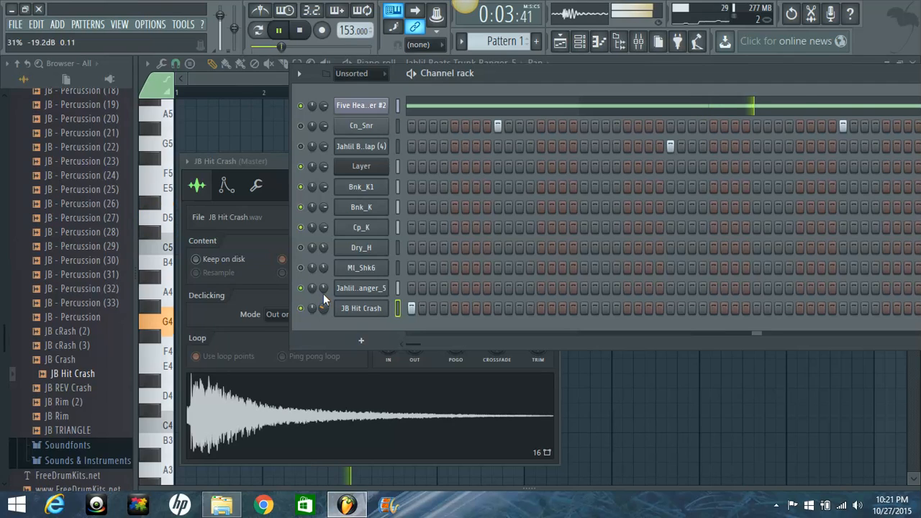
pyautogui.click(560, 42)
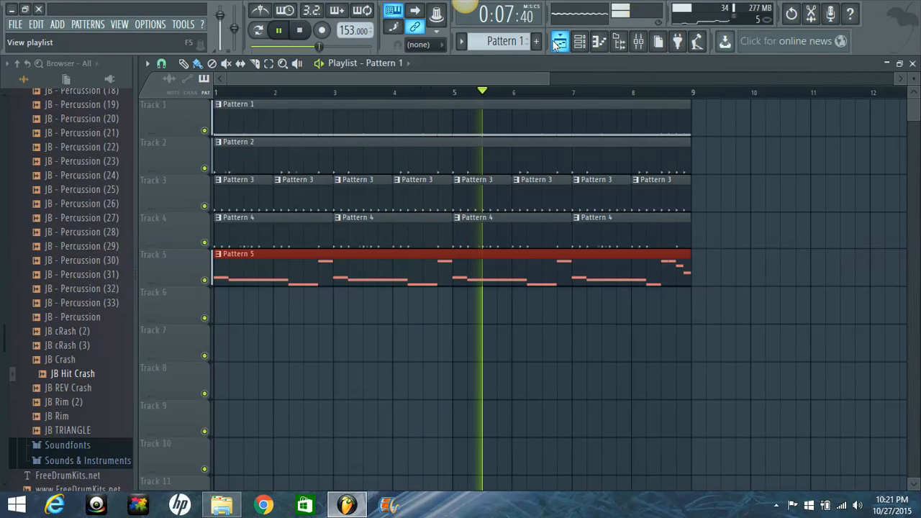
pyautogui.click(579, 45)
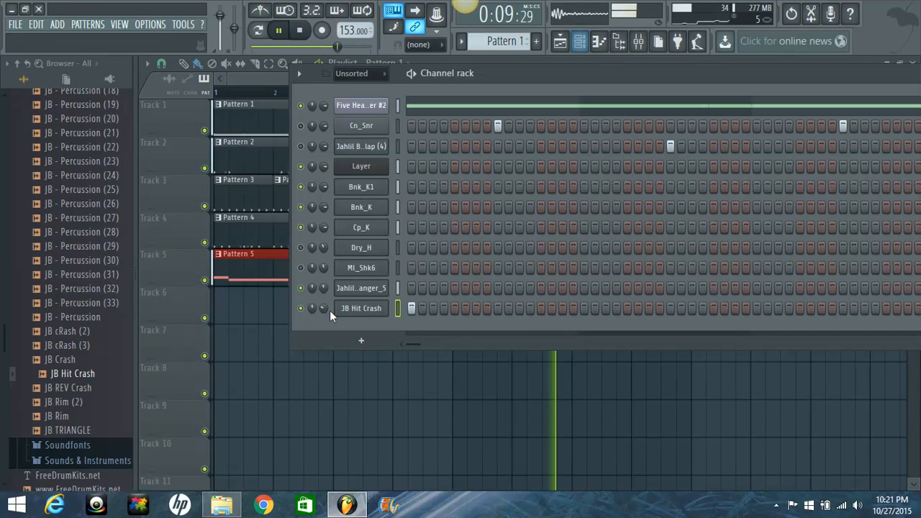
pyautogui.moveTo(326, 309); pyautogui.dragTo(326, 302)
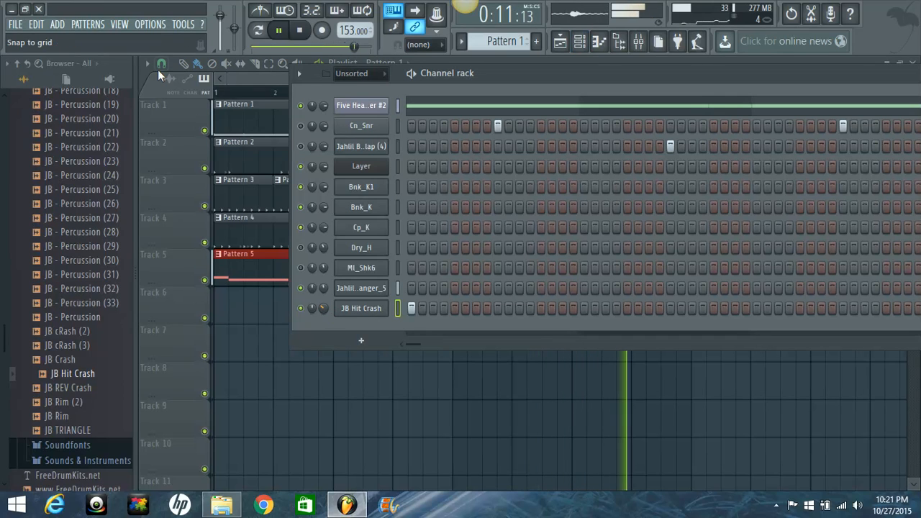
pyautogui.click(614, 45)
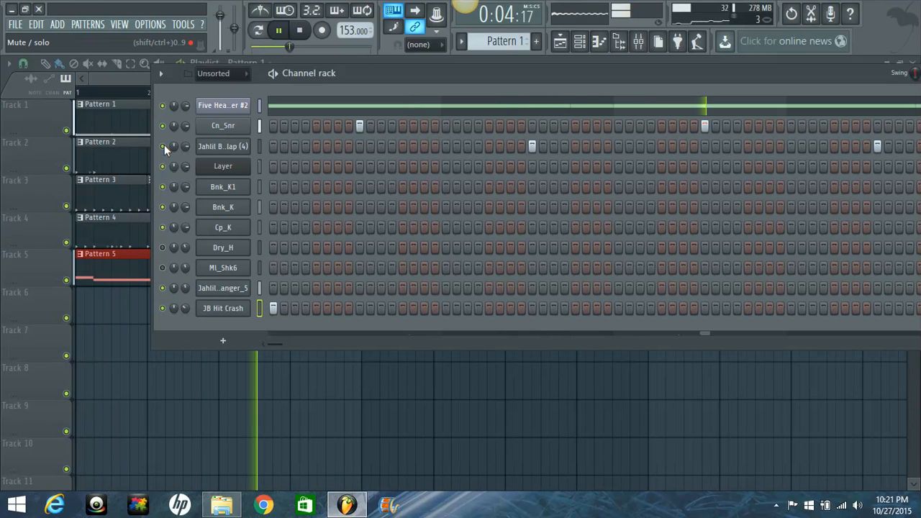
# Set Cn_Snr's channel volume to 70% and lower its mixer fader to 89%.
pyautogui.moveTo(187, 128); pyautogui.dragTo(187, 139)
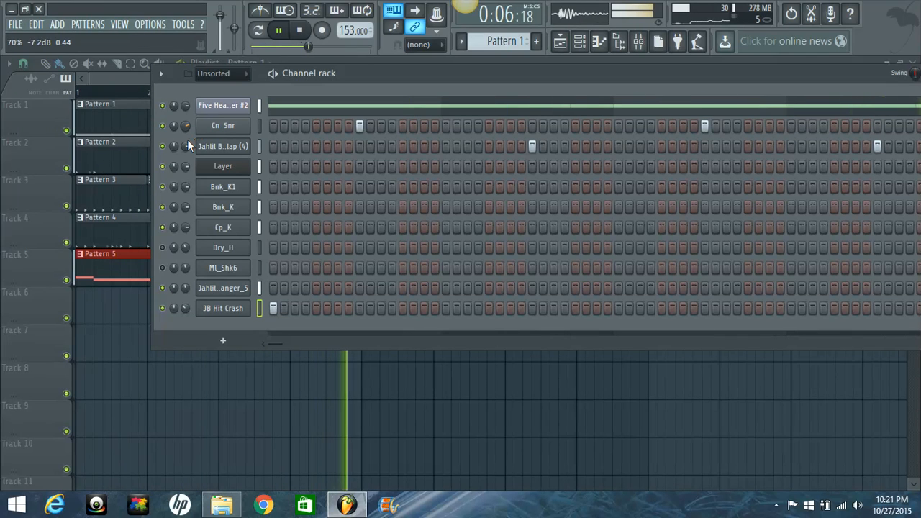
pyautogui.click(634, 54)
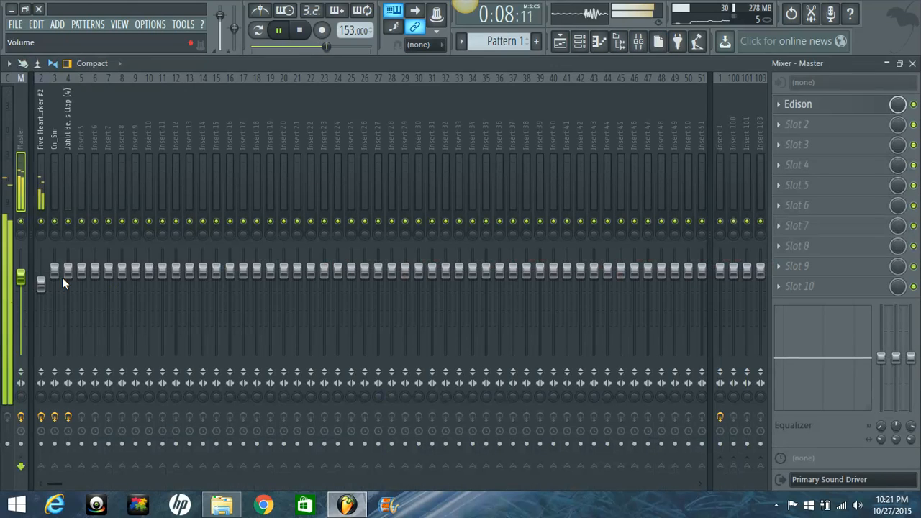
pyautogui.click(60, 281)
pyautogui.scroll(-2, 57, 287)
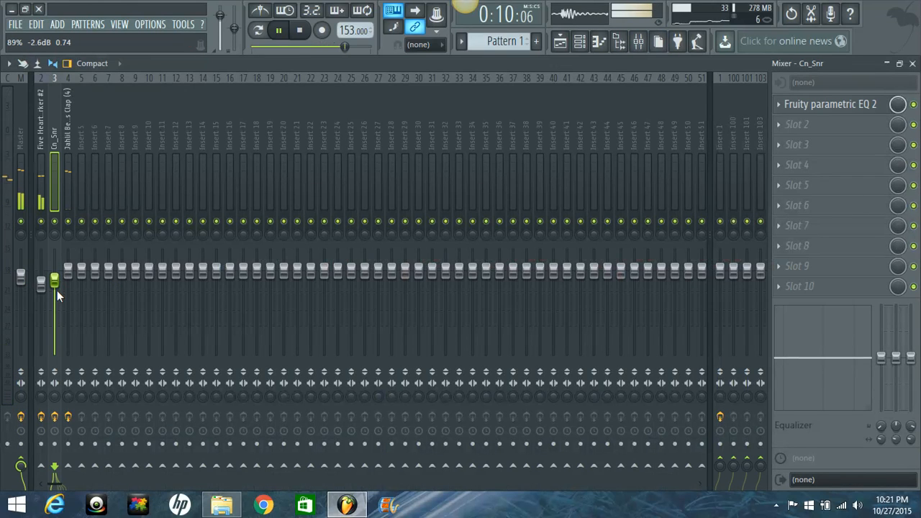
# Lower the mixer faders of Jahlil Beats Clap (4) to 72% and Cn_Snr to 83%.
pyautogui.click(66, 292)
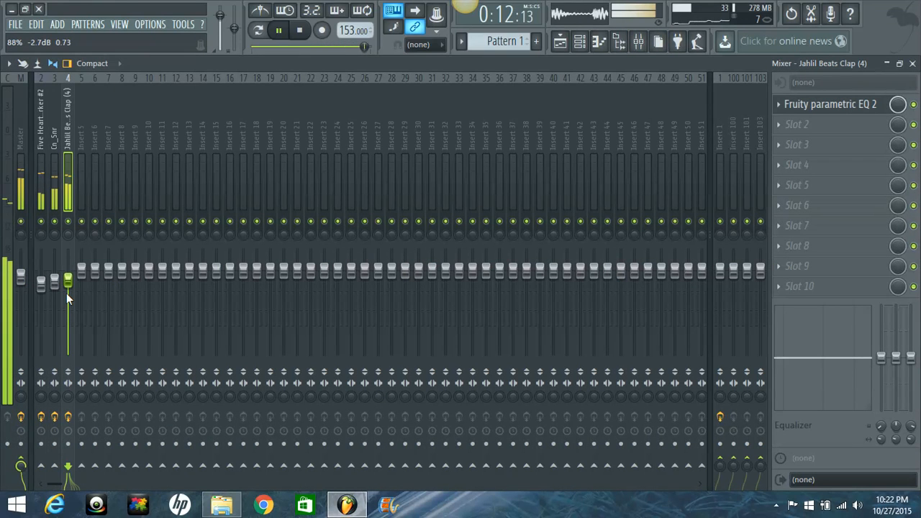
pyautogui.scroll(-4, 66, 296)
pyautogui.scroll(-5, 65, 307)
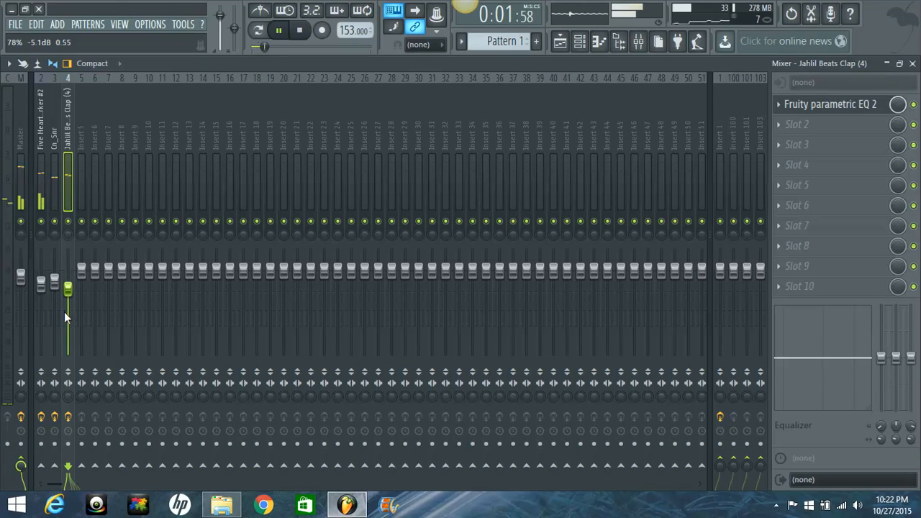
pyautogui.moveTo(62, 320); pyautogui.dragTo(62, 321)
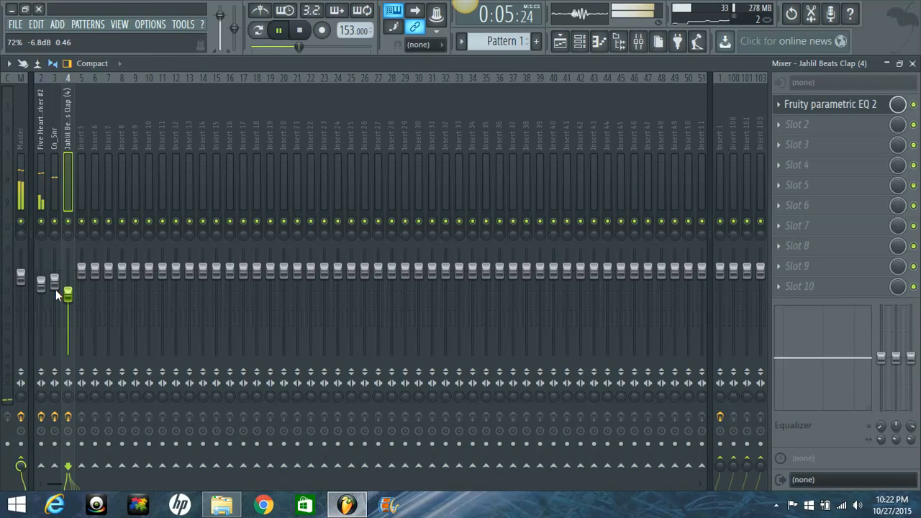
pyautogui.click(55, 289)
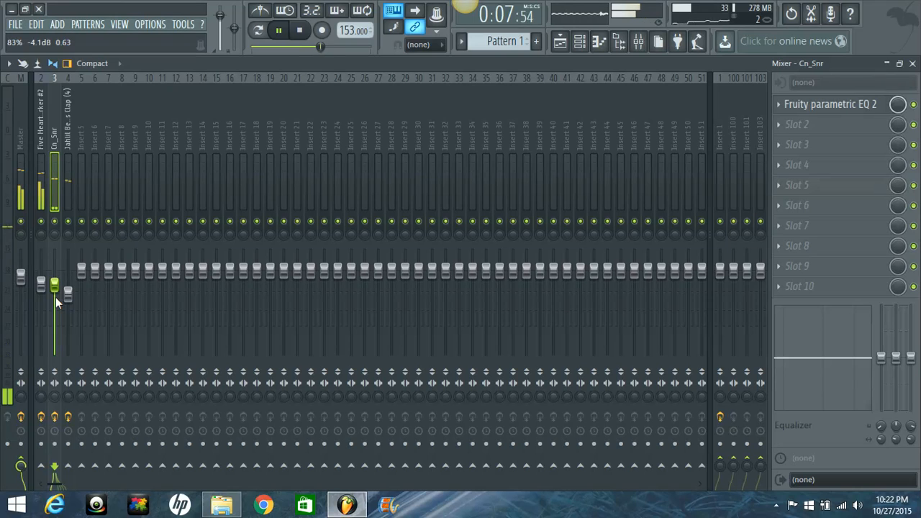
# Unmute Dry_H and Ml_Shk6, and route the channels from Bnk_K1 through JB Hit Crash, except Layer, to mixer tracks 5 to 11.
pyautogui.click(579, 44)
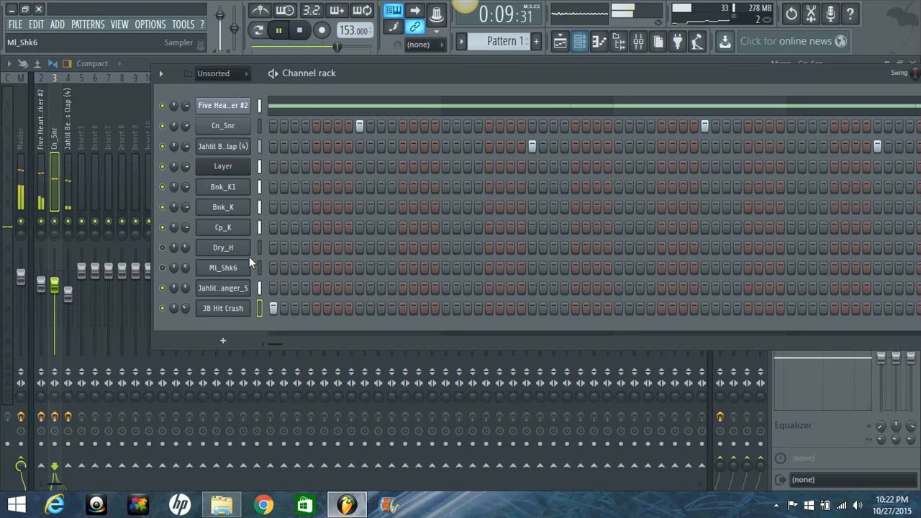
pyautogui.click(163, 248)
pyautogui.click(162, 267)
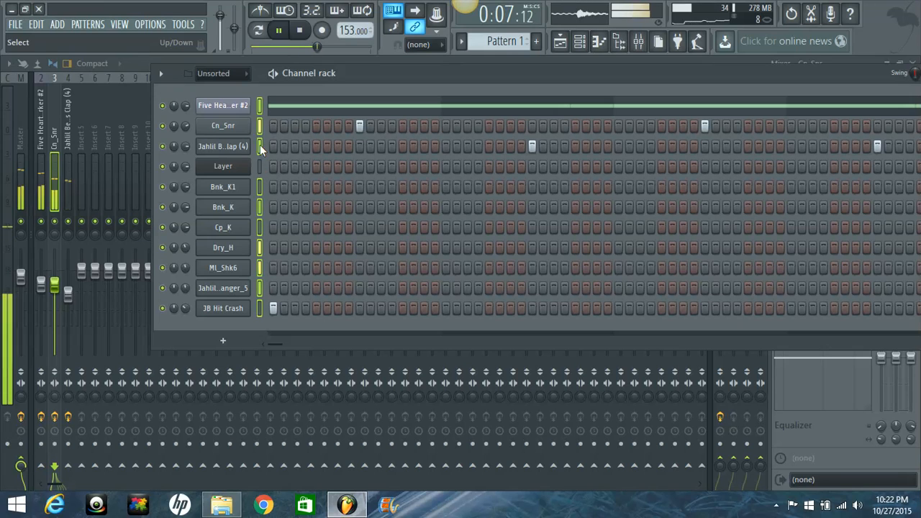
pyautogui.click(81, 136)
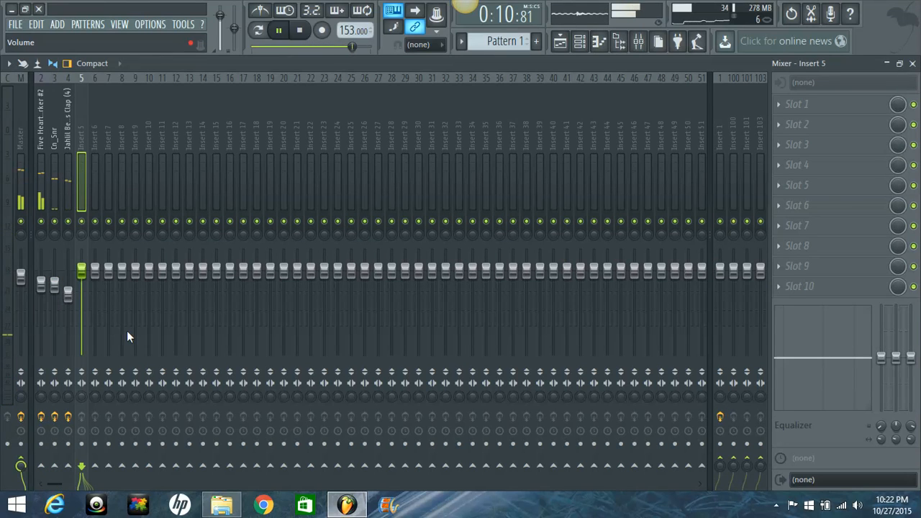
pyautogui.hotkey('ctrl', 'l')
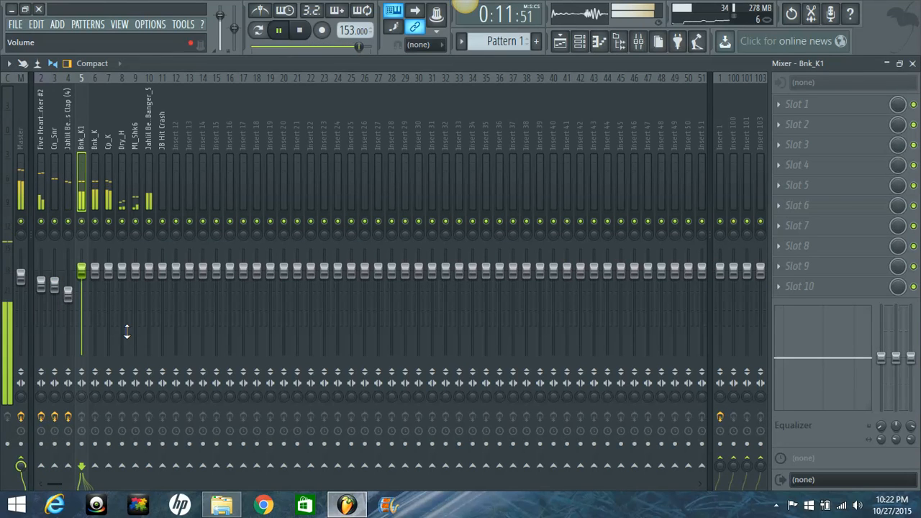
# Pan the Jahlil Beats Trunk Banger_5 mixer track to the right, and return to the playlist and stop playback.
pyautogui.click(150, 234)
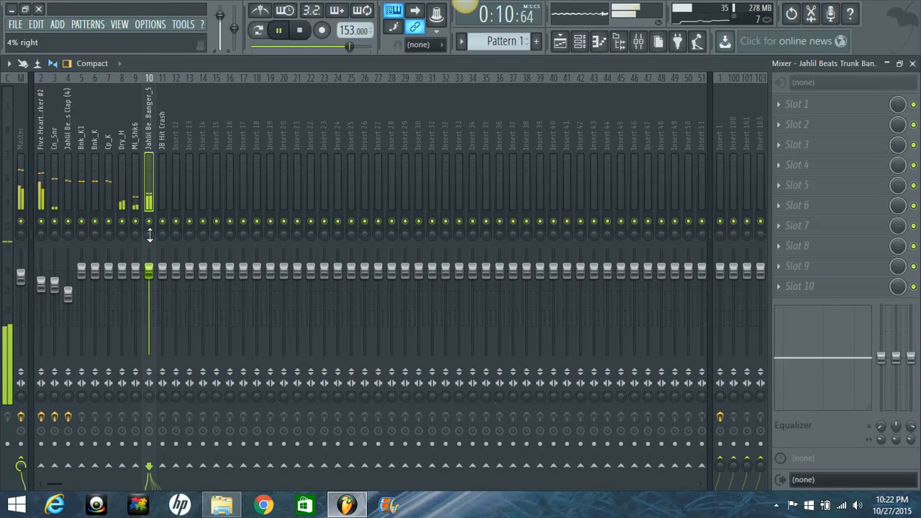
pyautogui.moveTo(150, 235); pyautogui.dragTo(149, 207)
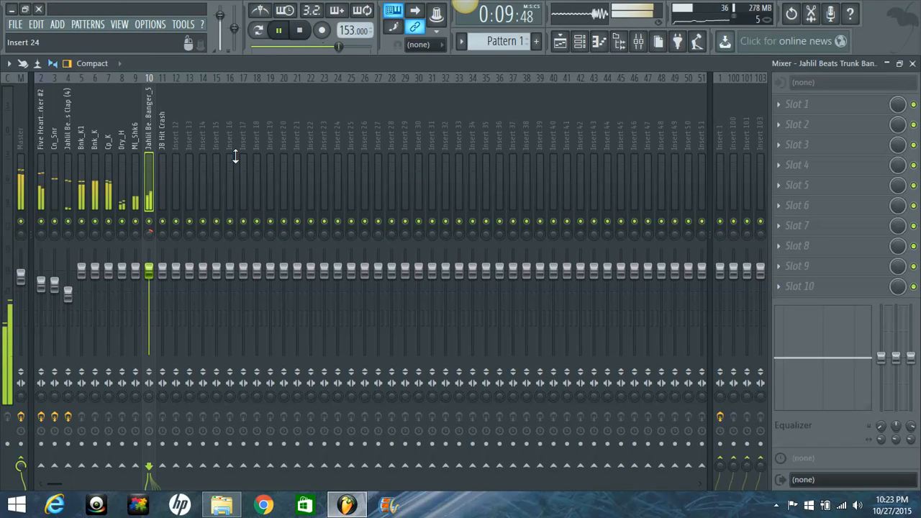
pyautogui.click(560, 43)
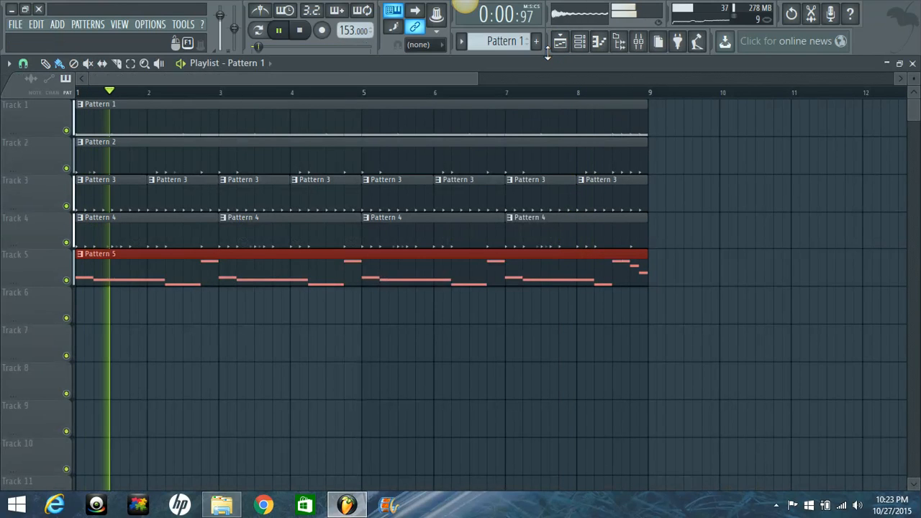
pyautogui.press('space')
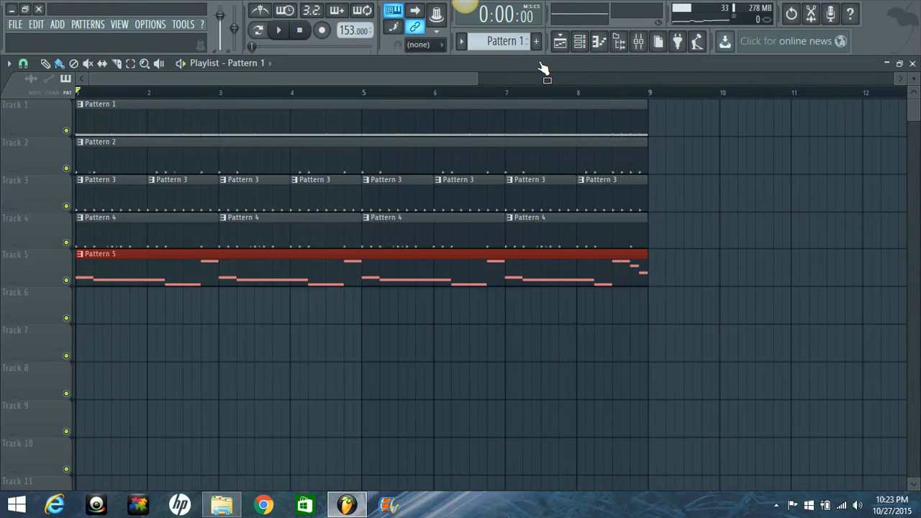